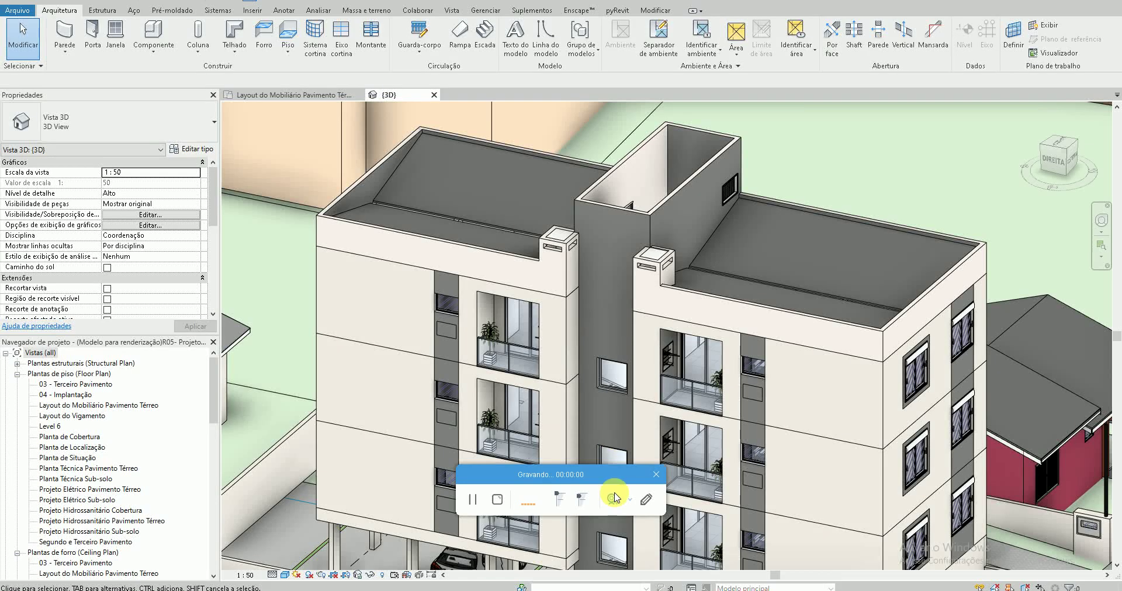
Switch from the Revit 3D building view to the YouTube channel page in Chrome
drag(590, 479, 996, 526)
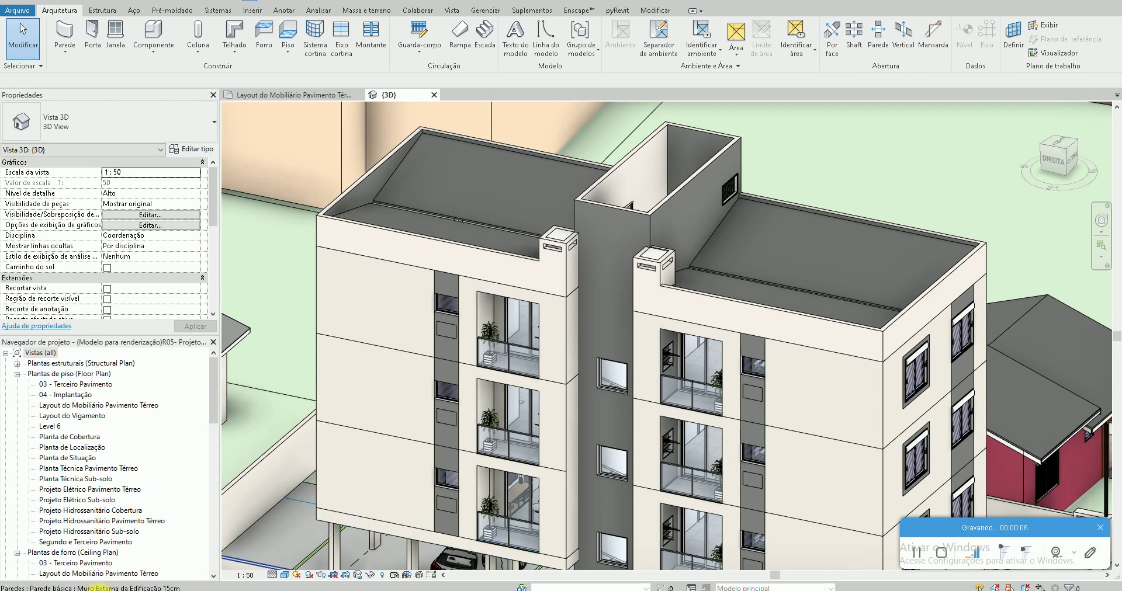
click(320, 534)
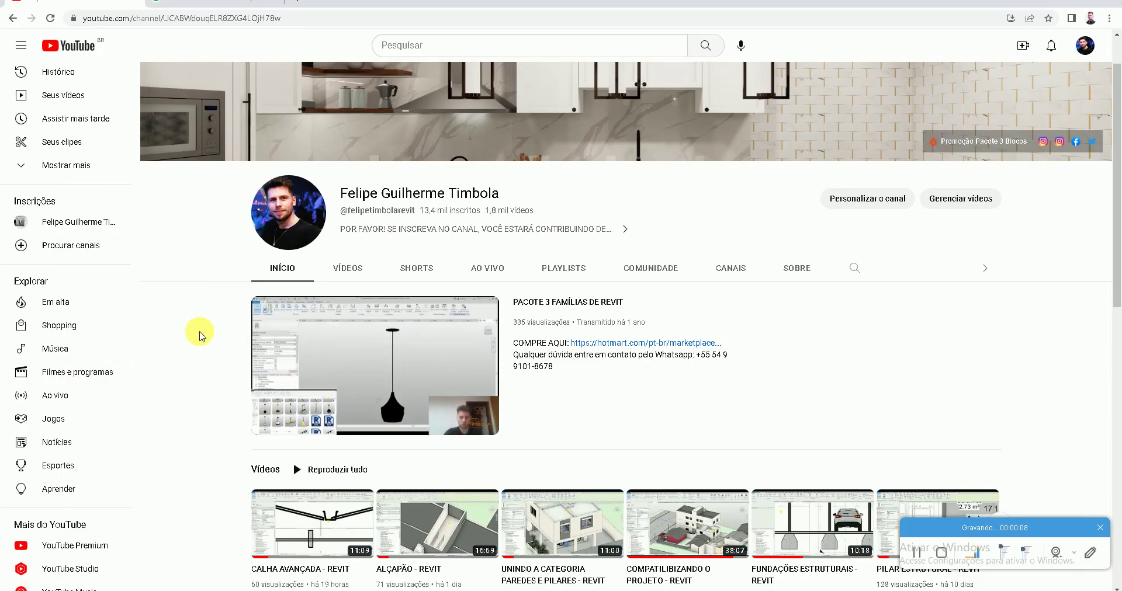
Scroll through the YouTube channel page, then return to the Revit 3D building view
scroll(237, 368, down, 1)
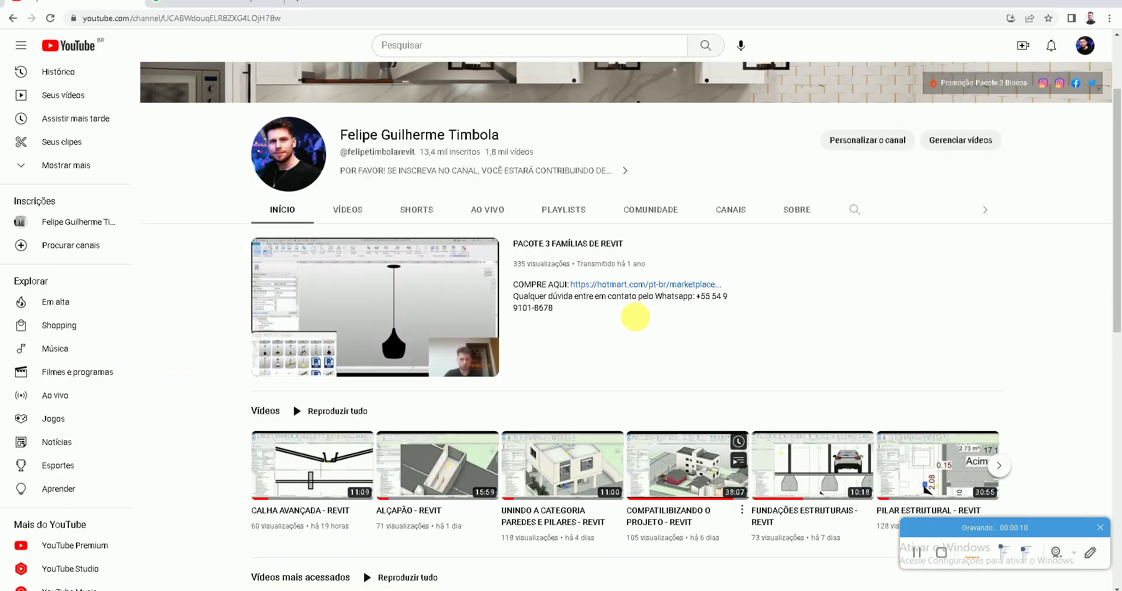
scroll(189, 320, up, 2)
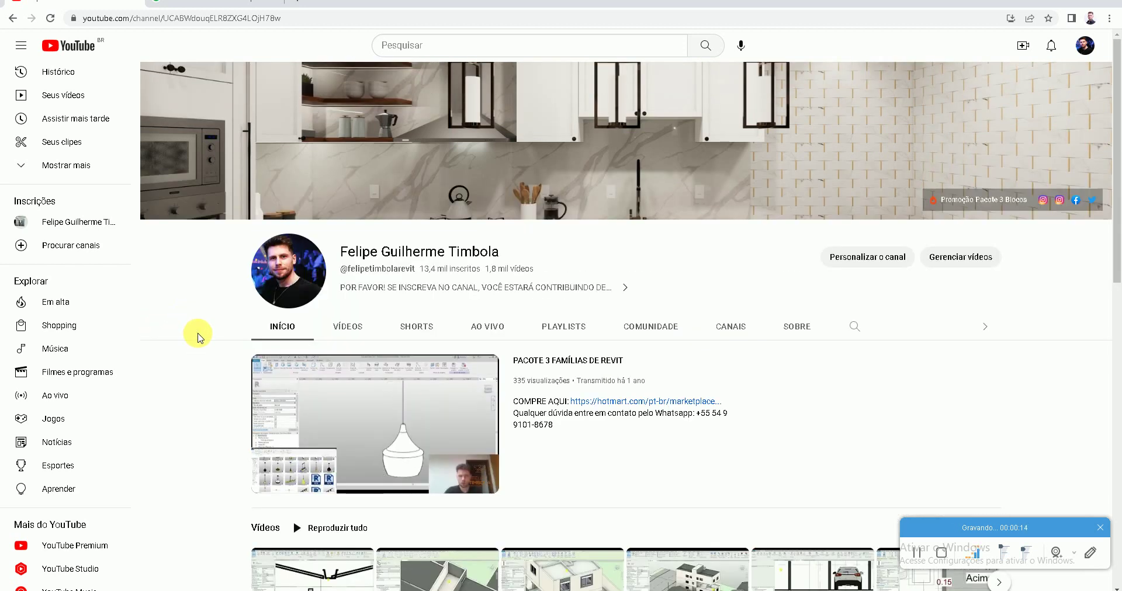
scroll(198, 337, down, 1)
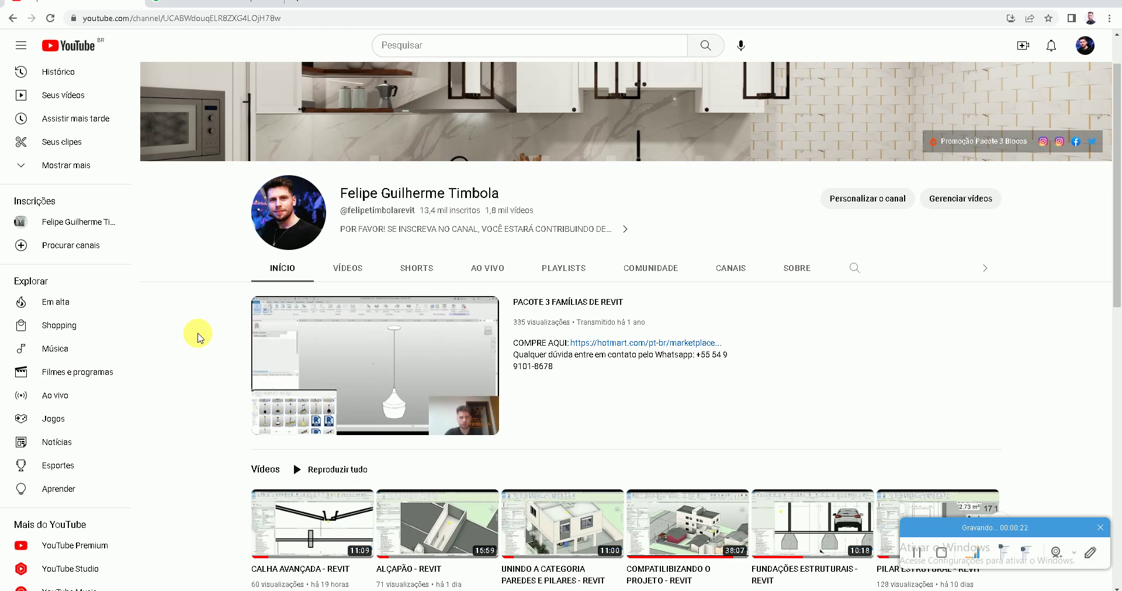
scroll(197, 337, up, 1)
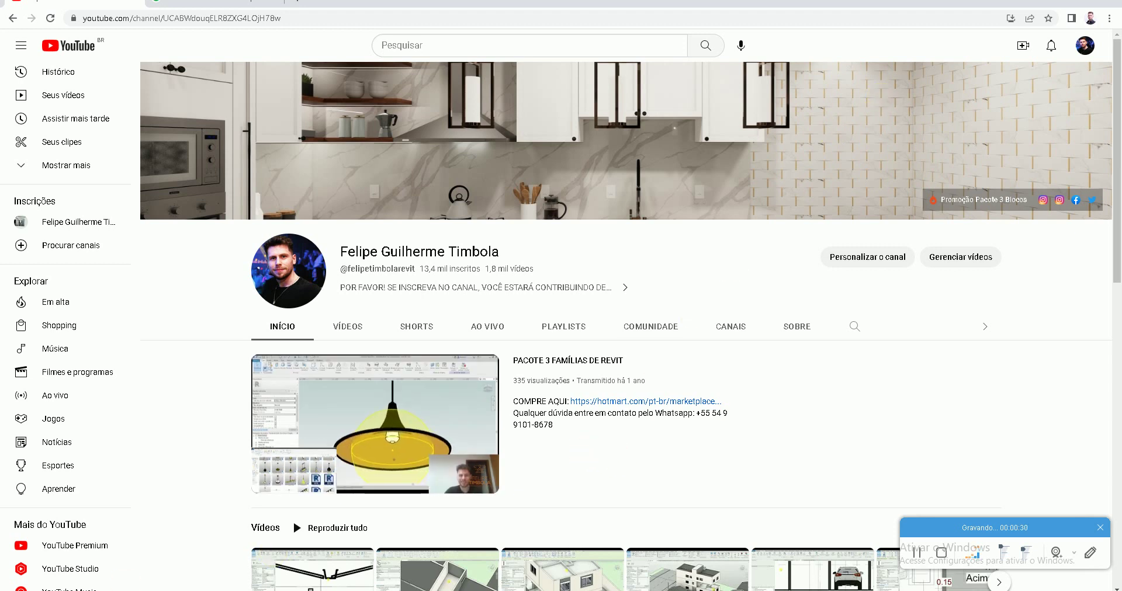
mouse_move(65, 585)
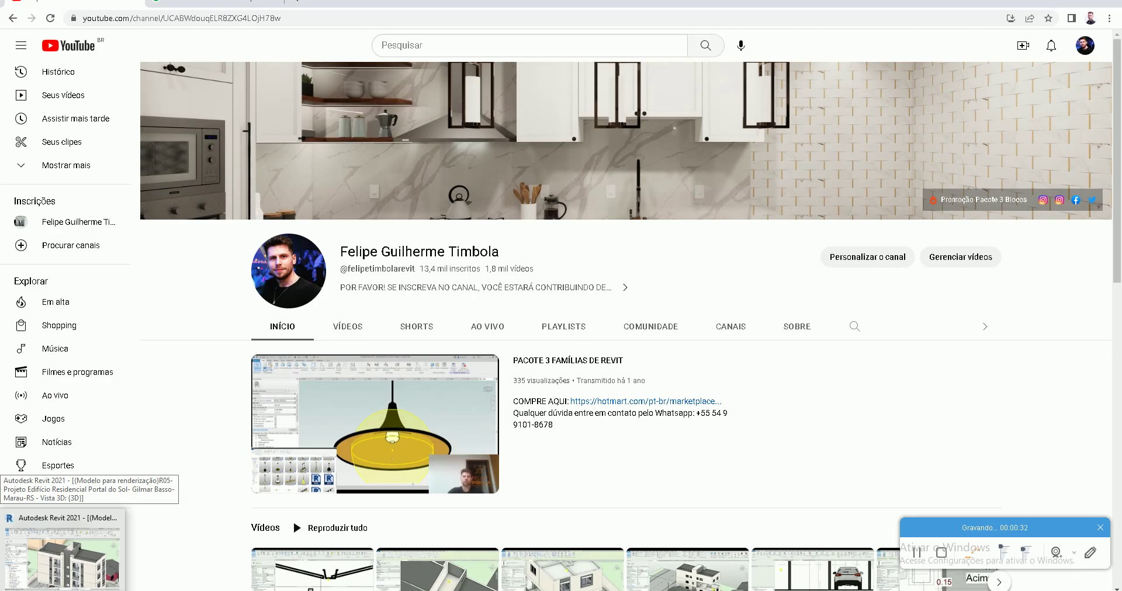
click(61, 553)
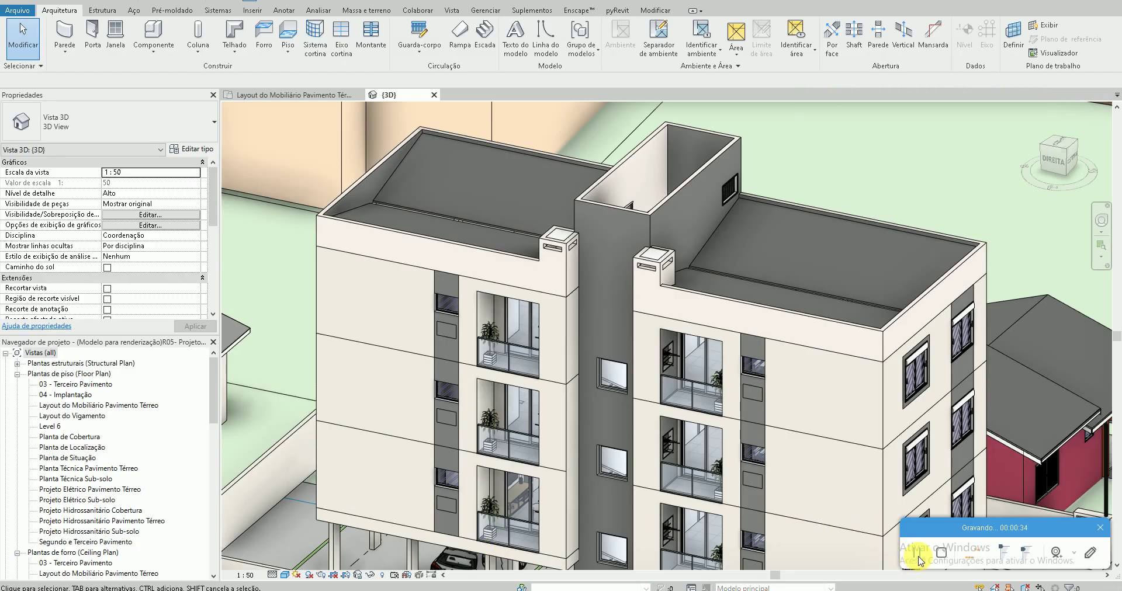
scroll(731, 409, up, 2)
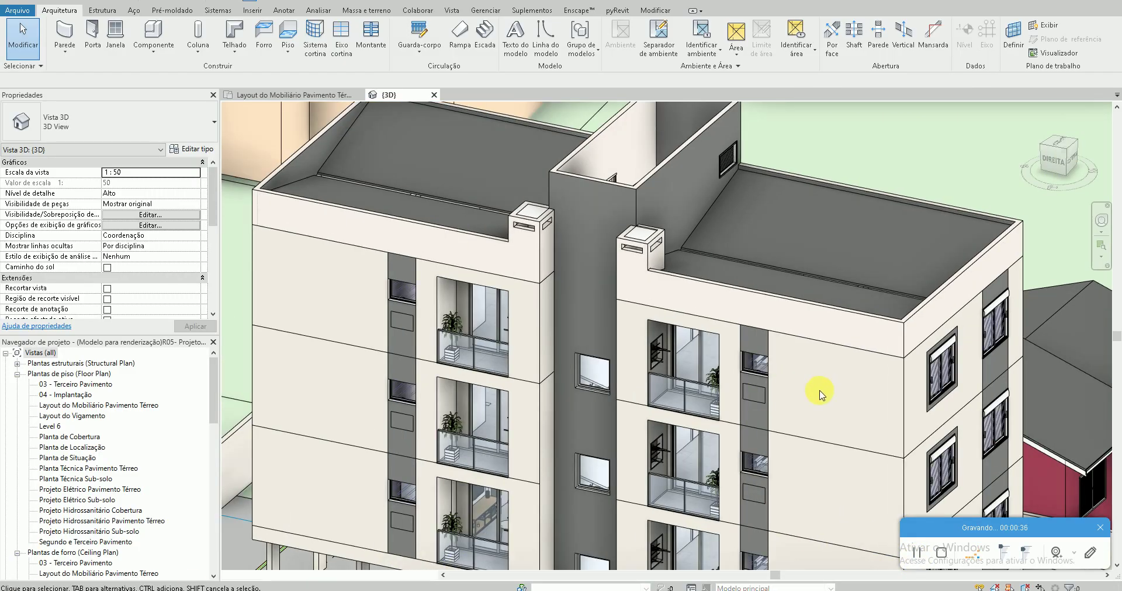
middle_drag(747, 388, 794, 417)
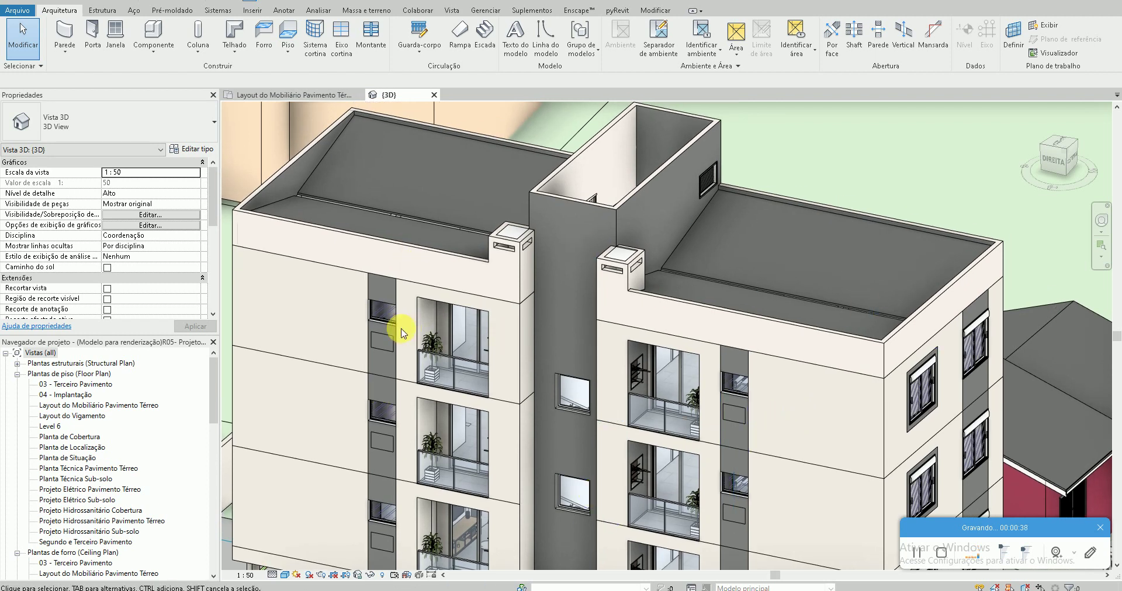
middle_drag(321, 318, 337, 341)
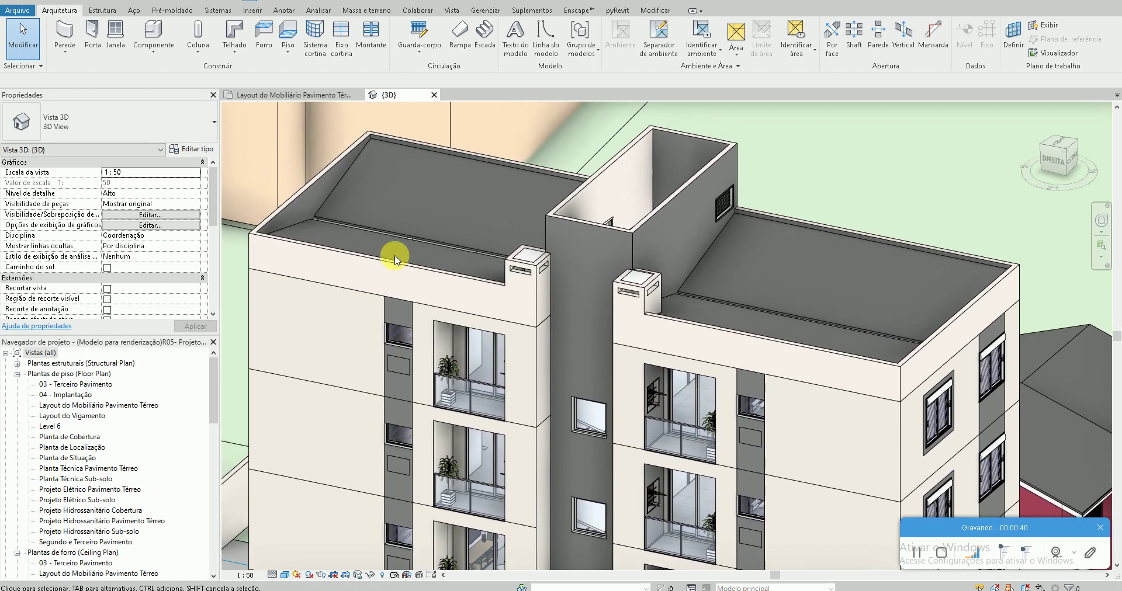
mouse_move(426, 366)
shift+middle_down()
mouse_move(433, 343)
mouse_move(514, 356)
mouse_move(518, 321)
mouse_move(419, 260)
shift+middle_up()
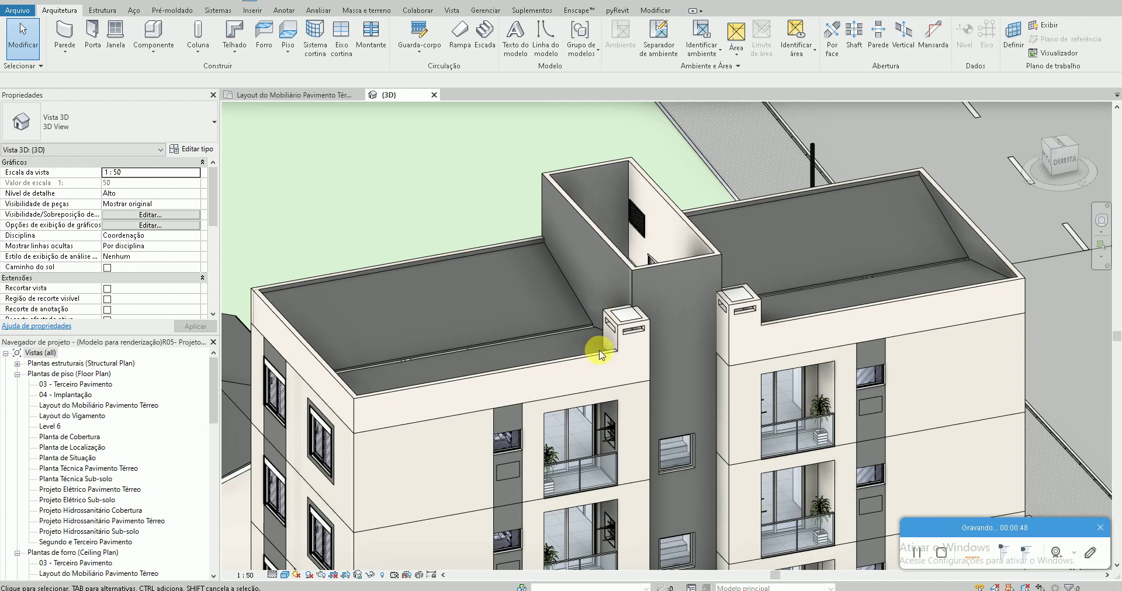
click(396, 396)
ctrl+click(328, 357)
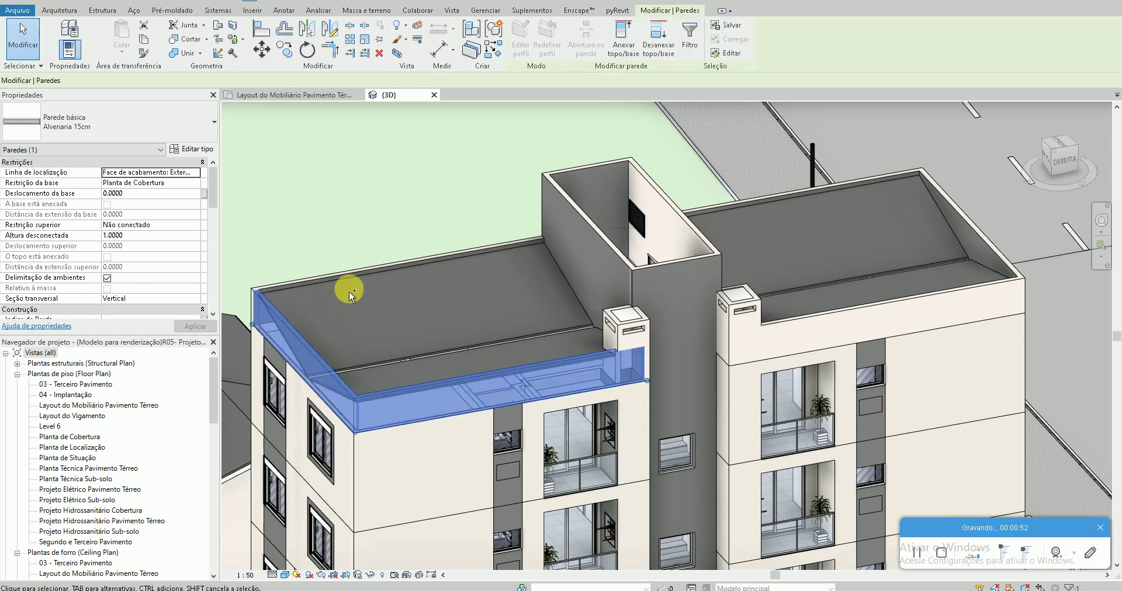
ctrl+click(346, 275)
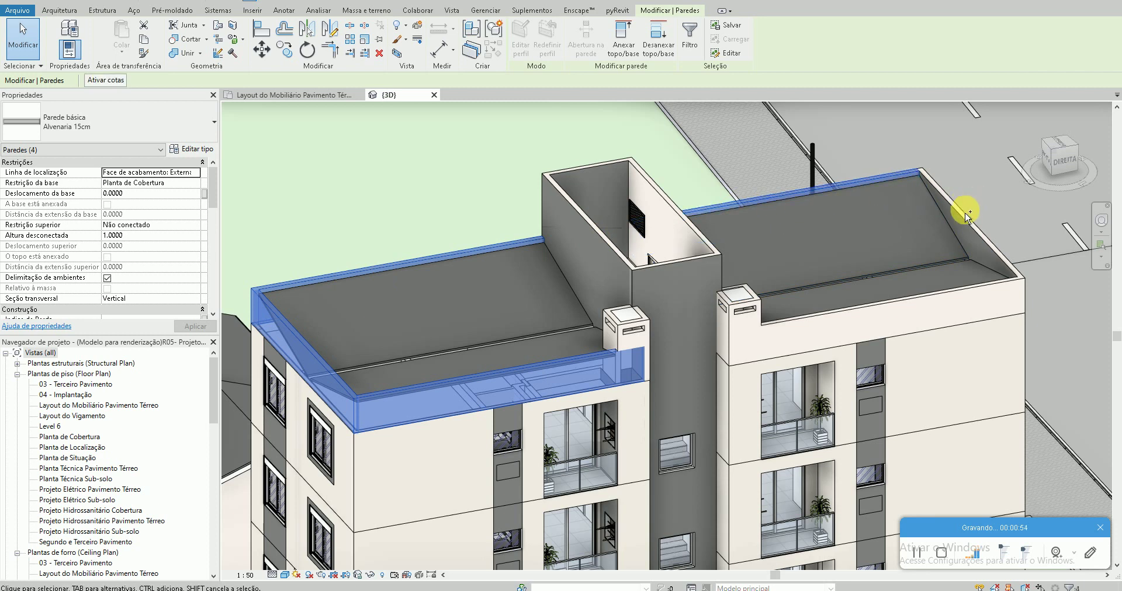
ctrl+click(976, 254)
ctrl+click(989, 289)
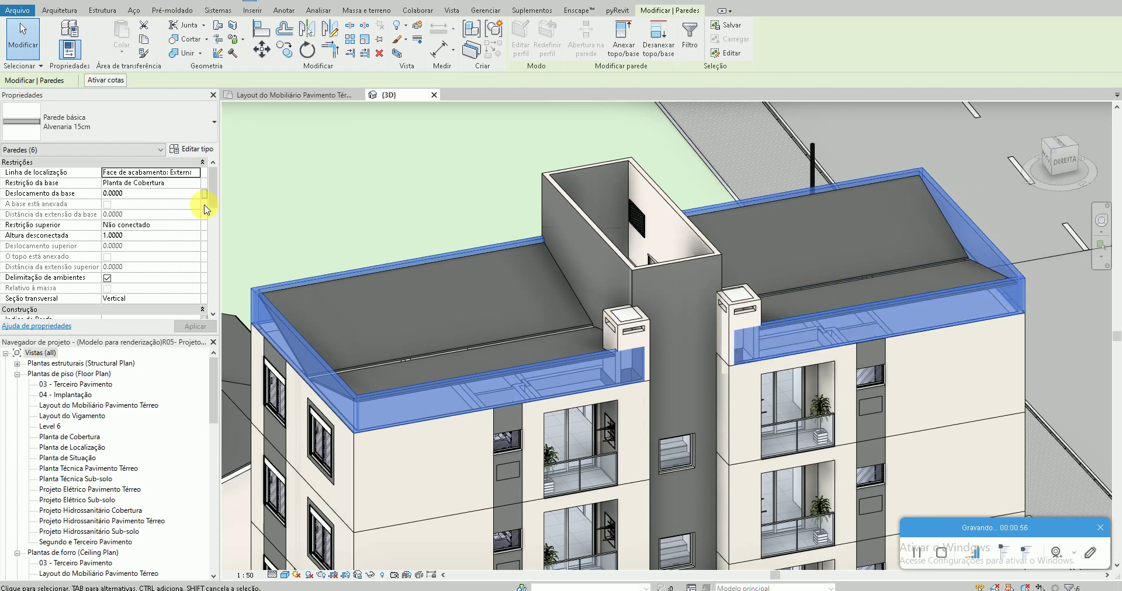
click(103, 126)
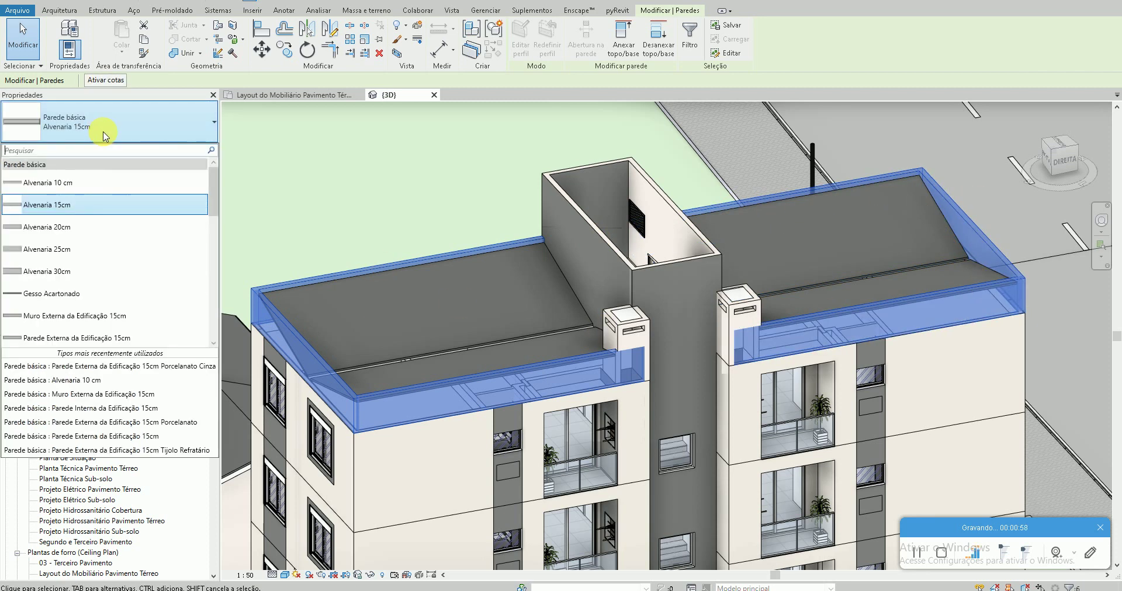
scroll(103, 301, down, 1)
click(96, 283)
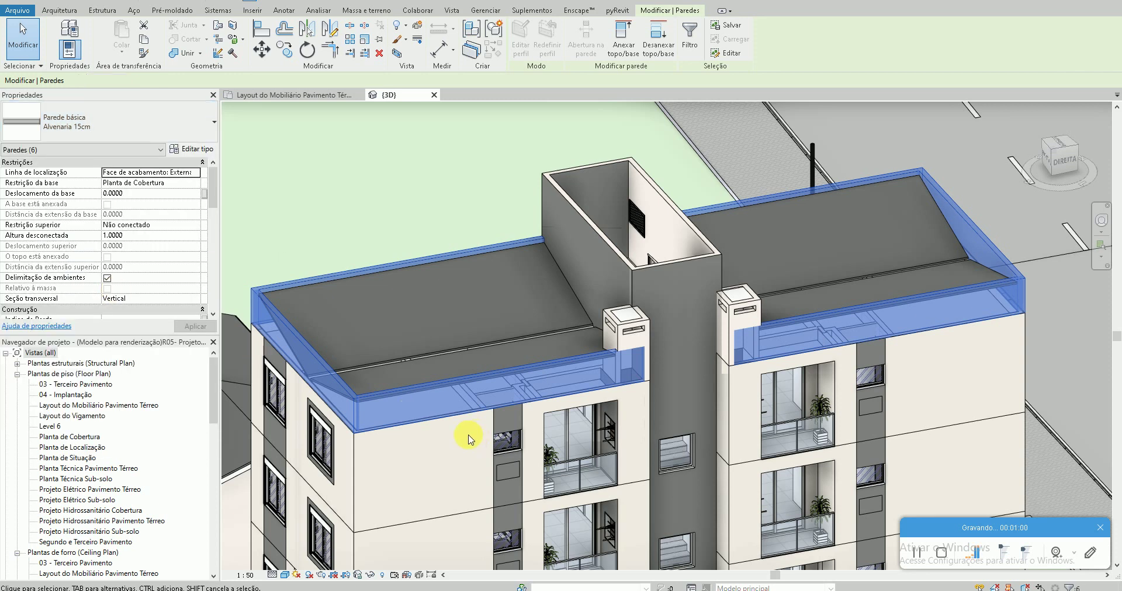
key(Escape)
scroll(429, 412, down, 3)
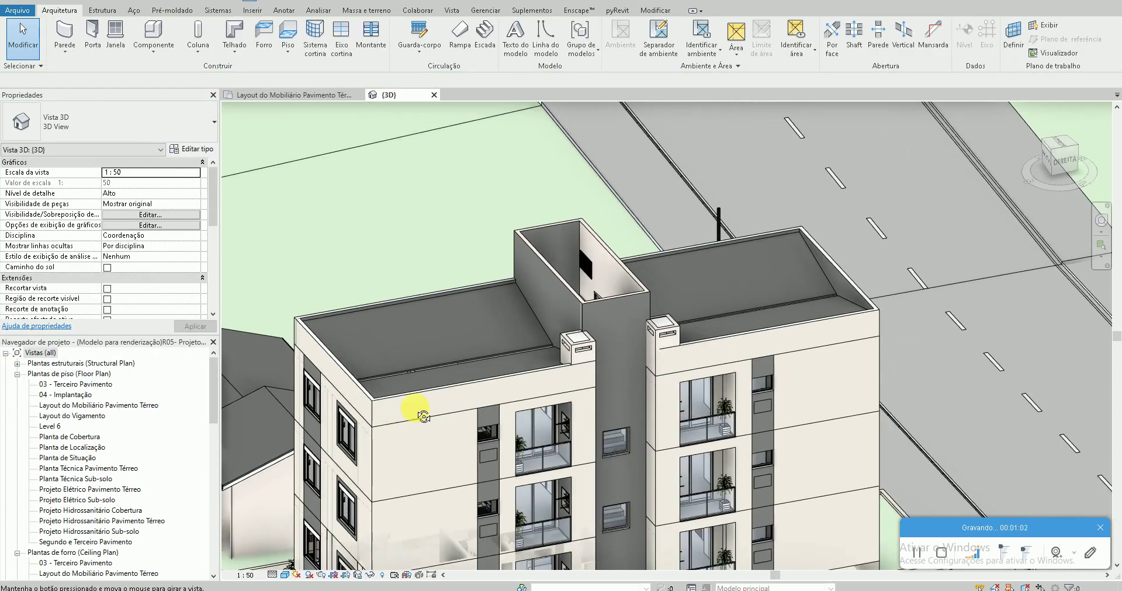
mouse_move(415, 408)
middle_down()
mouse_move(626, 406)
mouse_move(763, 358)
middle_up()
scroll(714, 402, up, 3)
scroll(714, 401, down, 3)
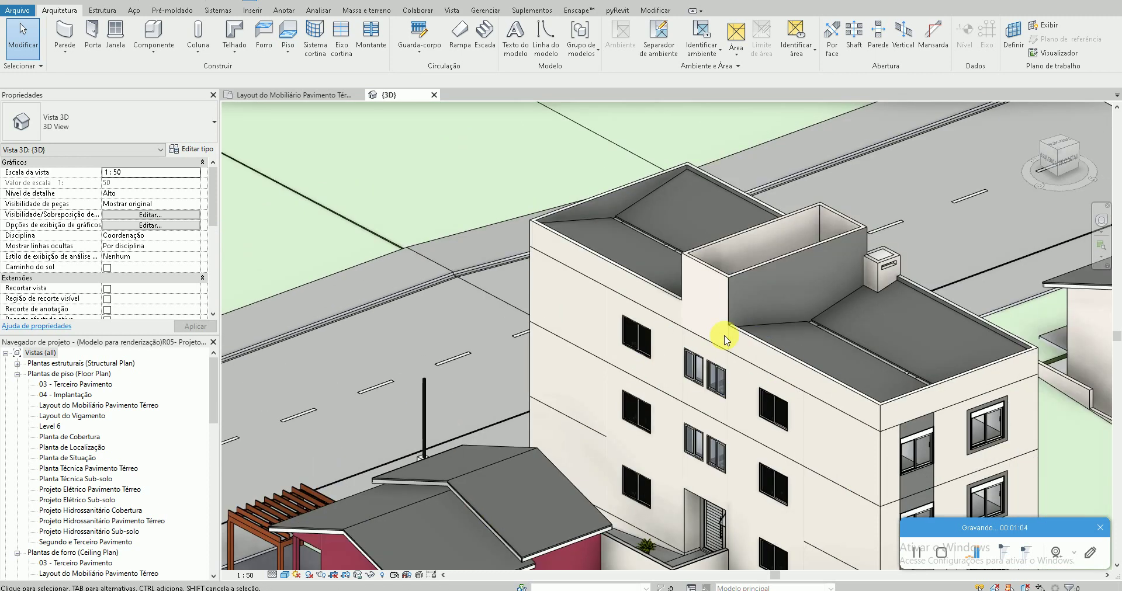
scroll(734, 409, up, 4)
scroll(676, 321, down, 3)
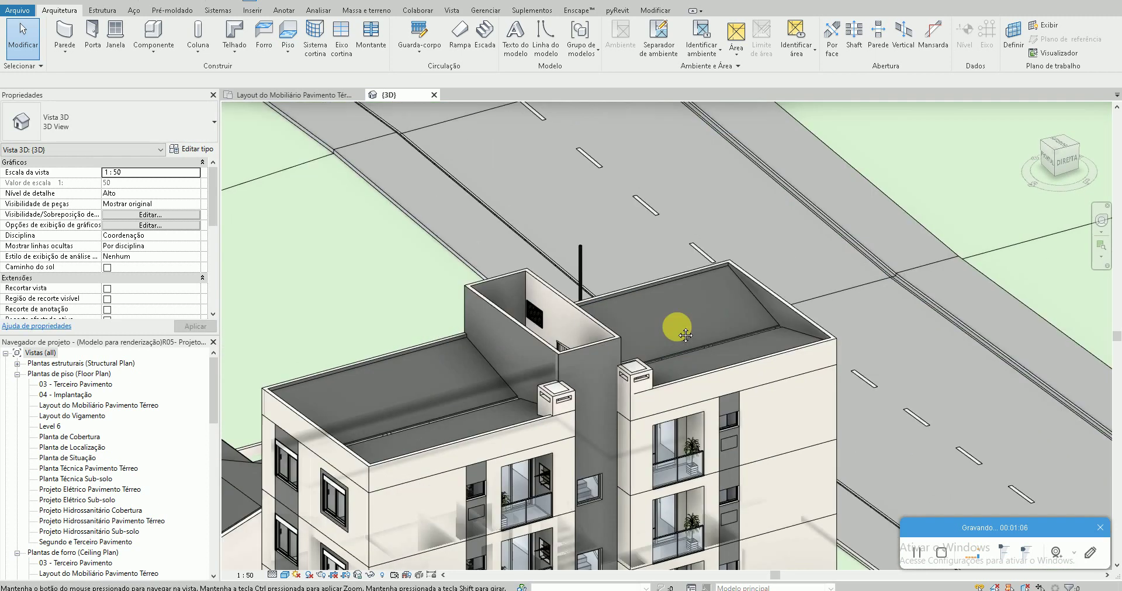
shift+middle_drag(699, 331, 550, 345)
scroll(643, 342, down, 3)
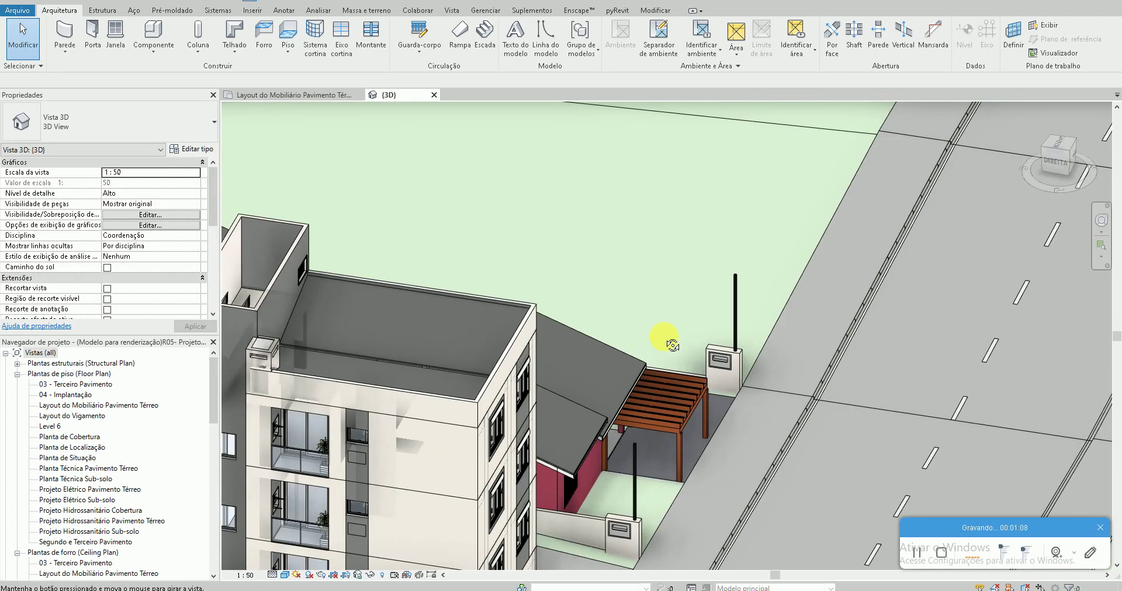
scroll(462, 364, up, 3)
scroll(468, 356, up, 2)
middle_drag(468, 356, 649, 366)
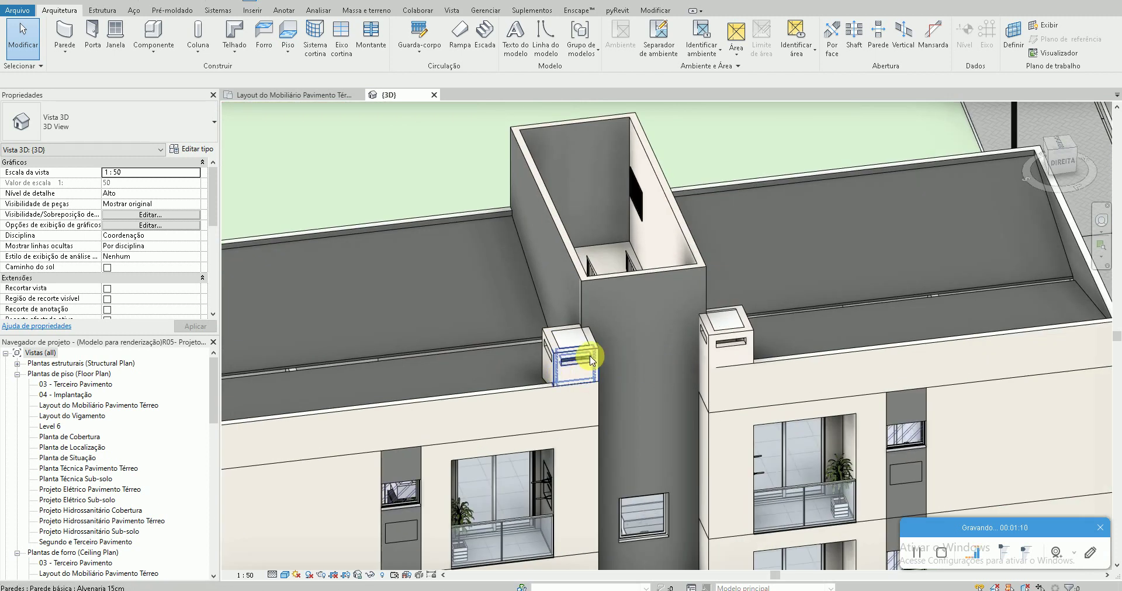
scroll(590, 356, up, 1)
scroll(615, 284, up, 2)
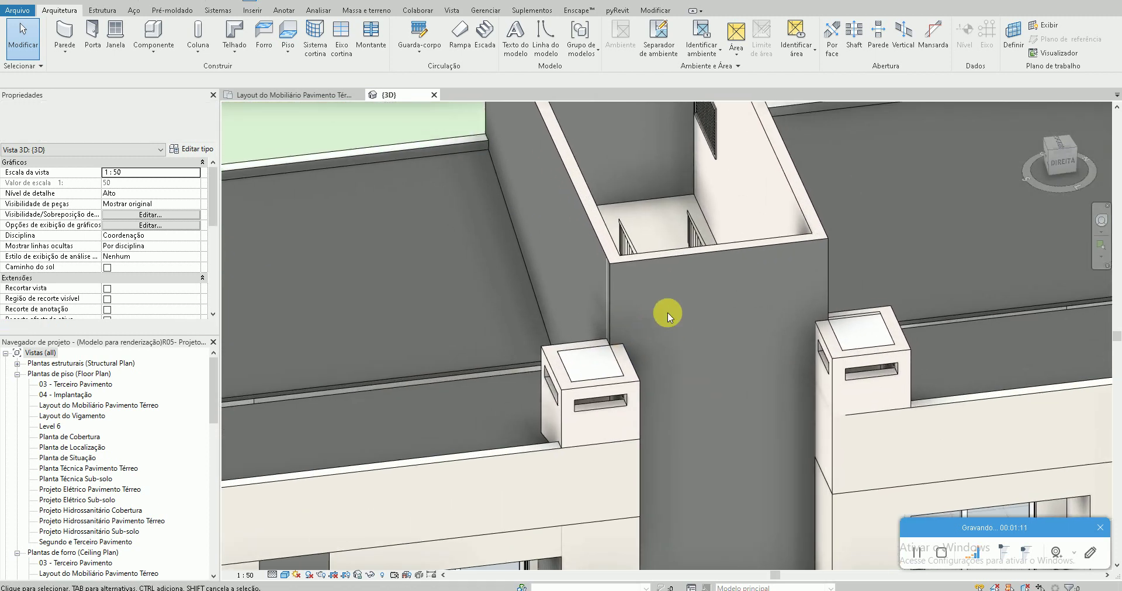
click(668, 255)
ctrl+click(602, 219)
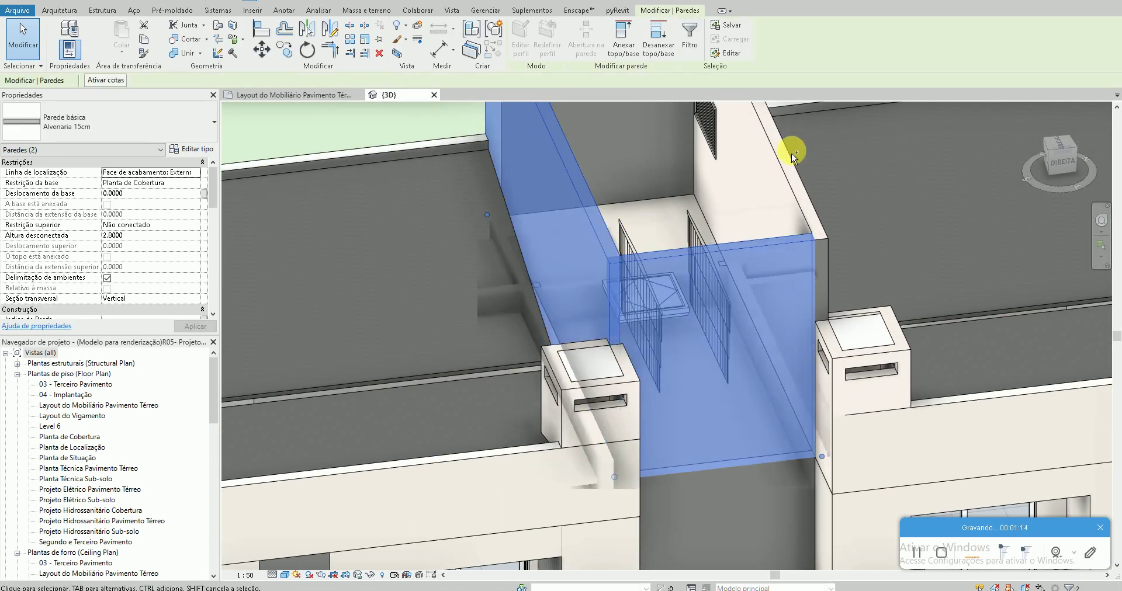
ctrl+click(793, 156)
middle_drag(666, 176, 681, 311)
ctrl+click(507, 151)
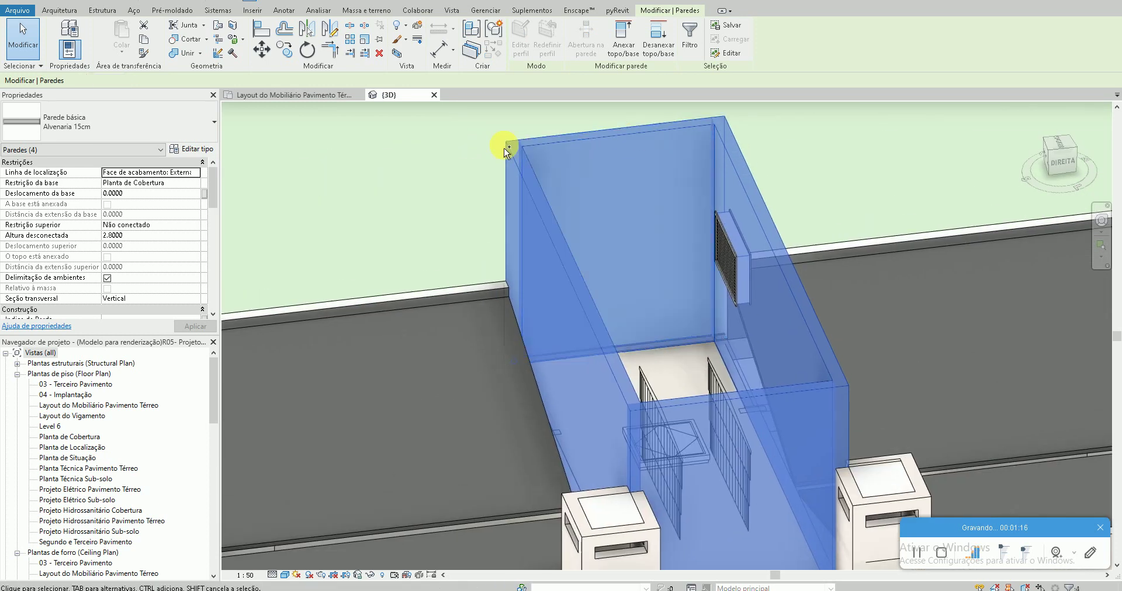
click(151, 119)
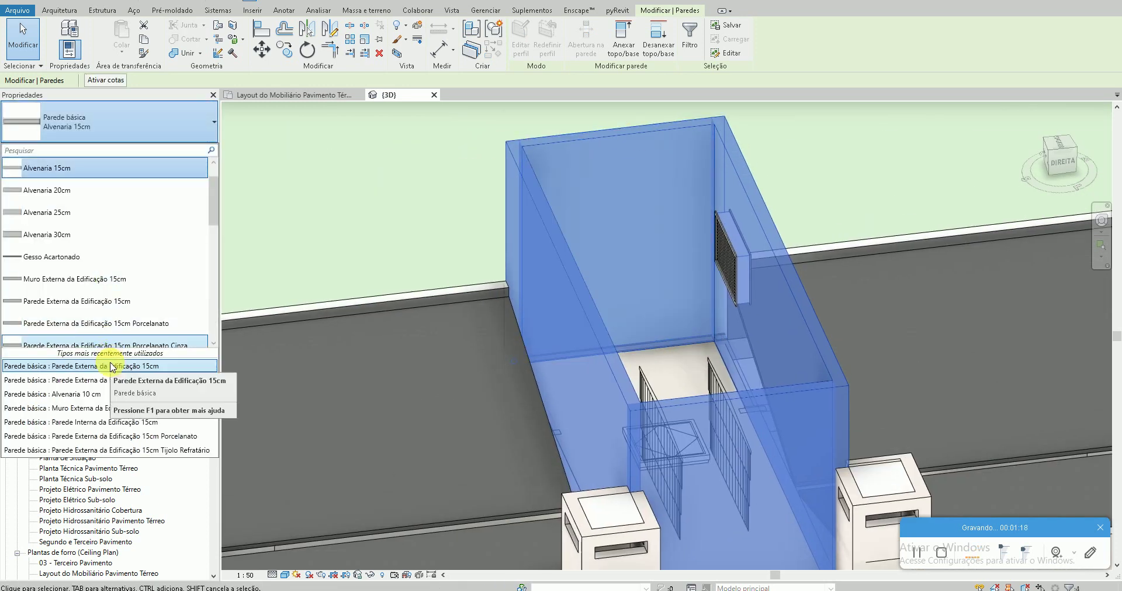
click(368, 242)
click(451, 222)
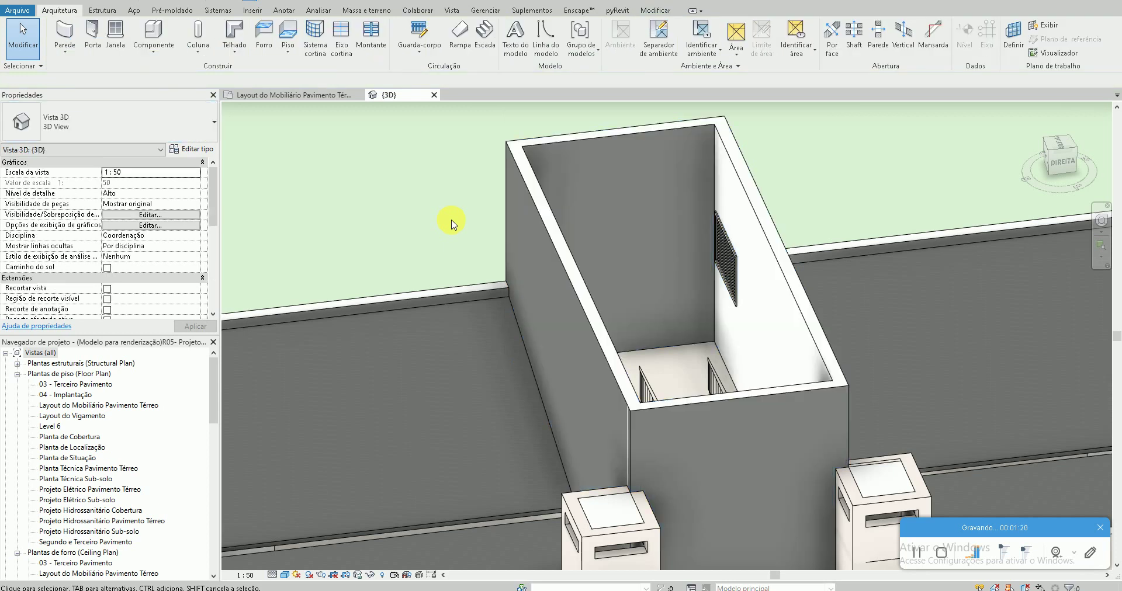
scroll(438, 225, down, 2)
middle_drag(438, 225, 351, 230)
scroll(323, 234, up, 5)
scroll(323, 234, down, 2)
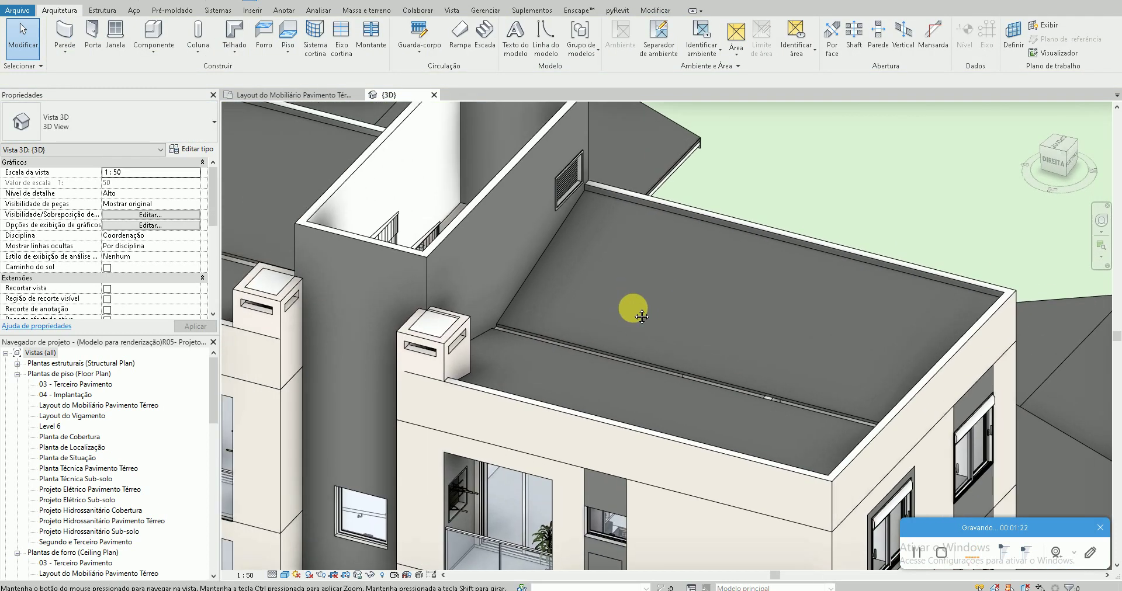
shift+middle_drag(701, 306, 744, 323)
scroll(521, 249, up, 3)
scroll(522, 248, down, 2)
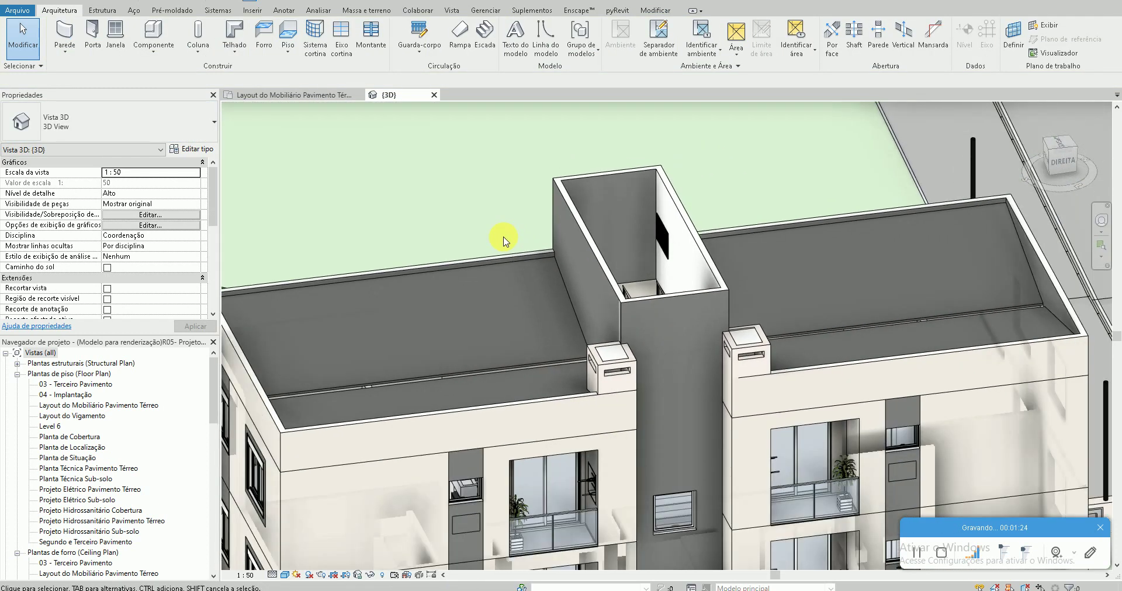
scroll(514, 242, up, 1)
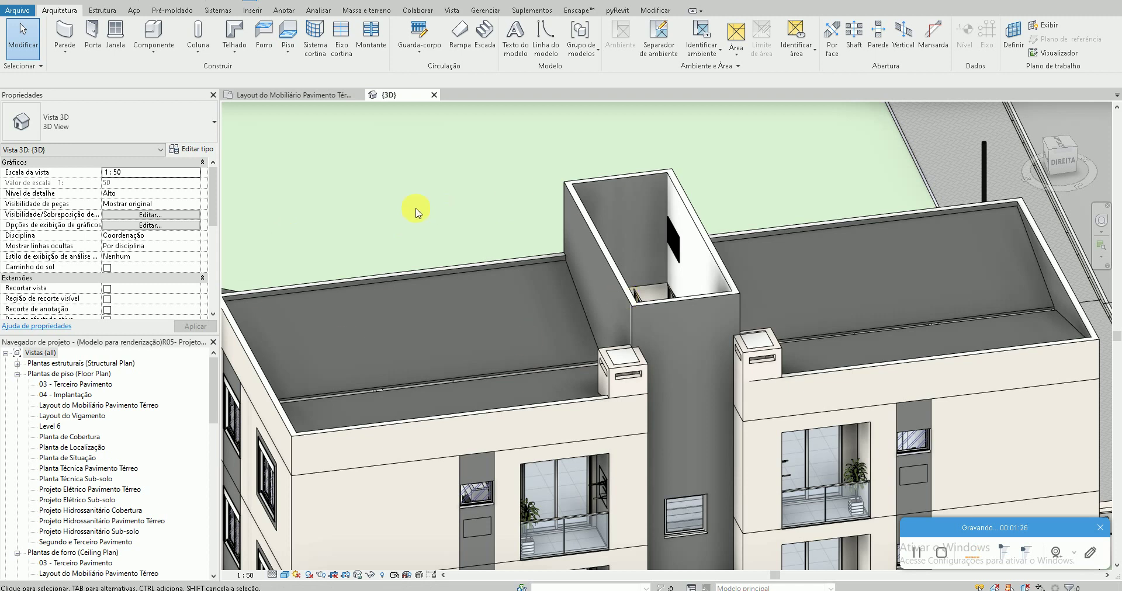
Change the selected roof parapet wall to the Parede Externa da Edificação 15cm type
click(376, 421)
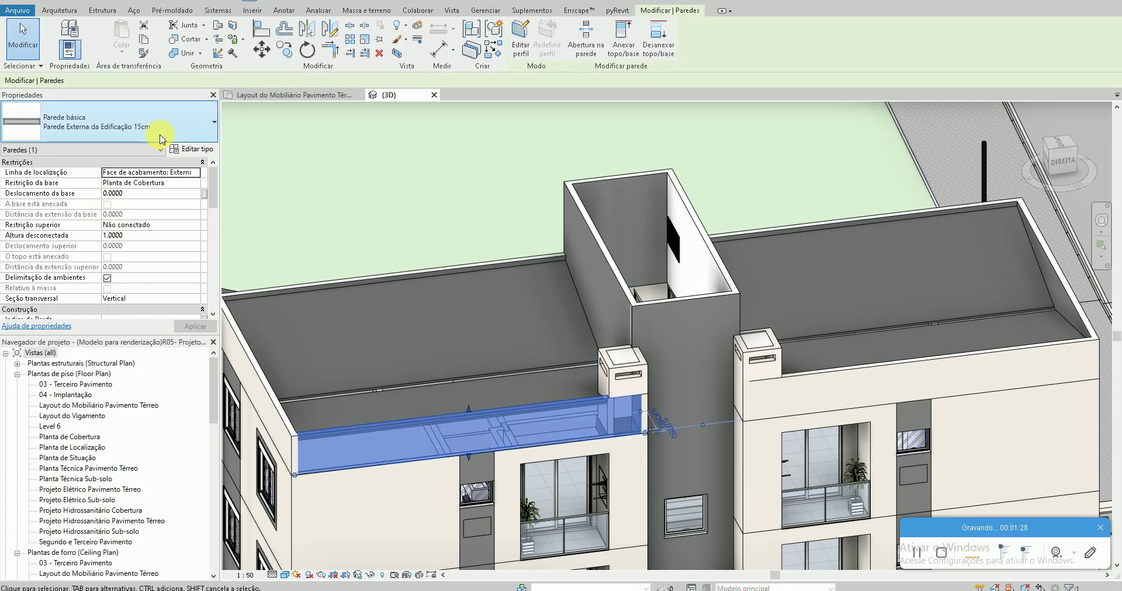
click(119, 127)
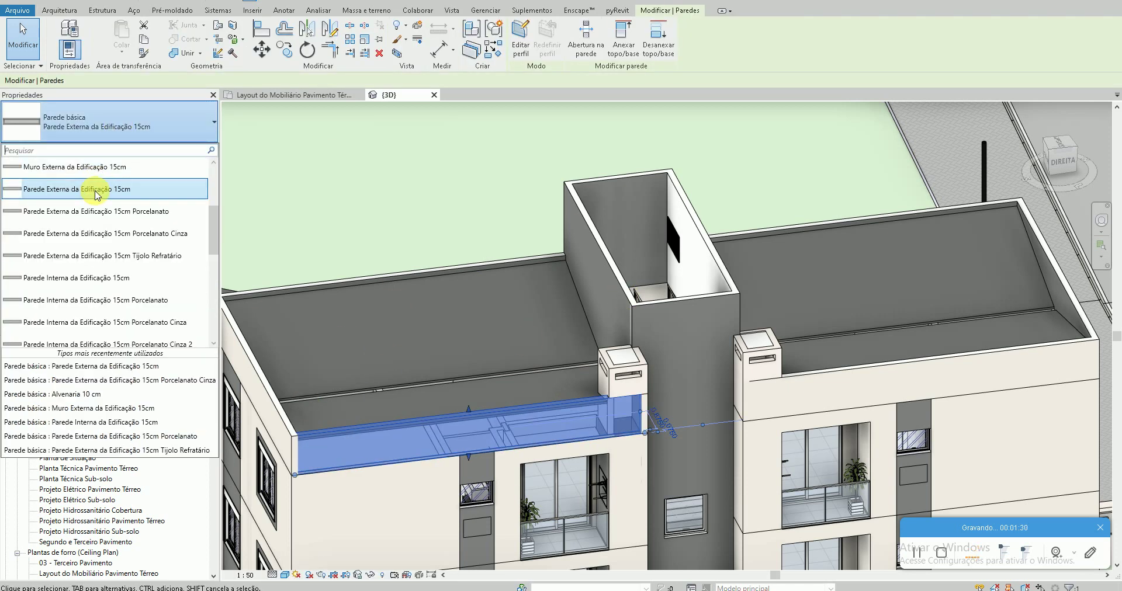
mouse_move(96, 190)
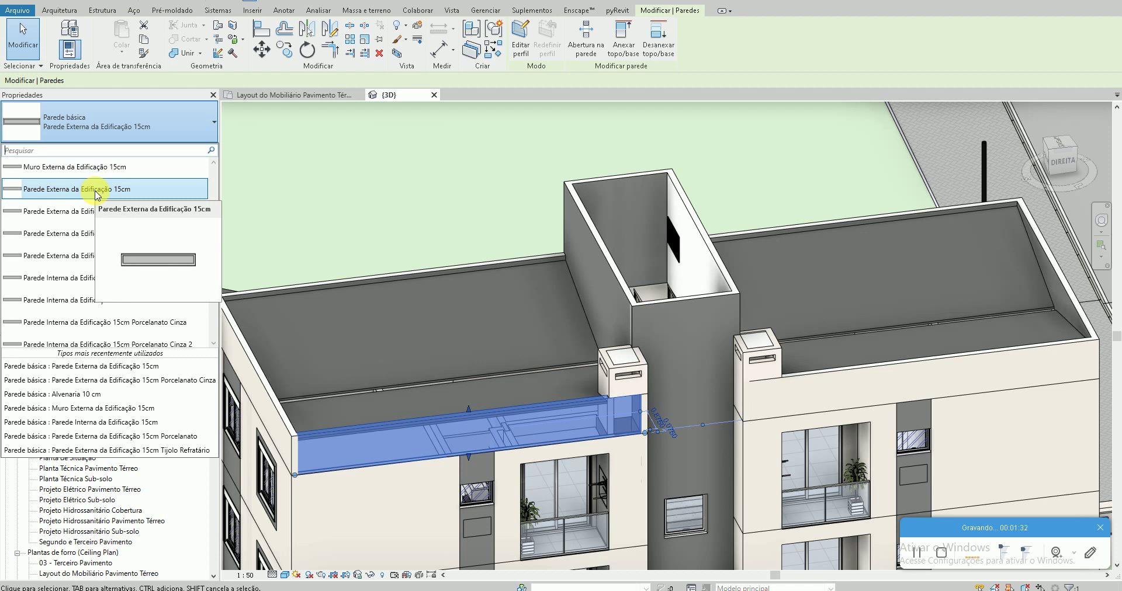
click(97, 189)
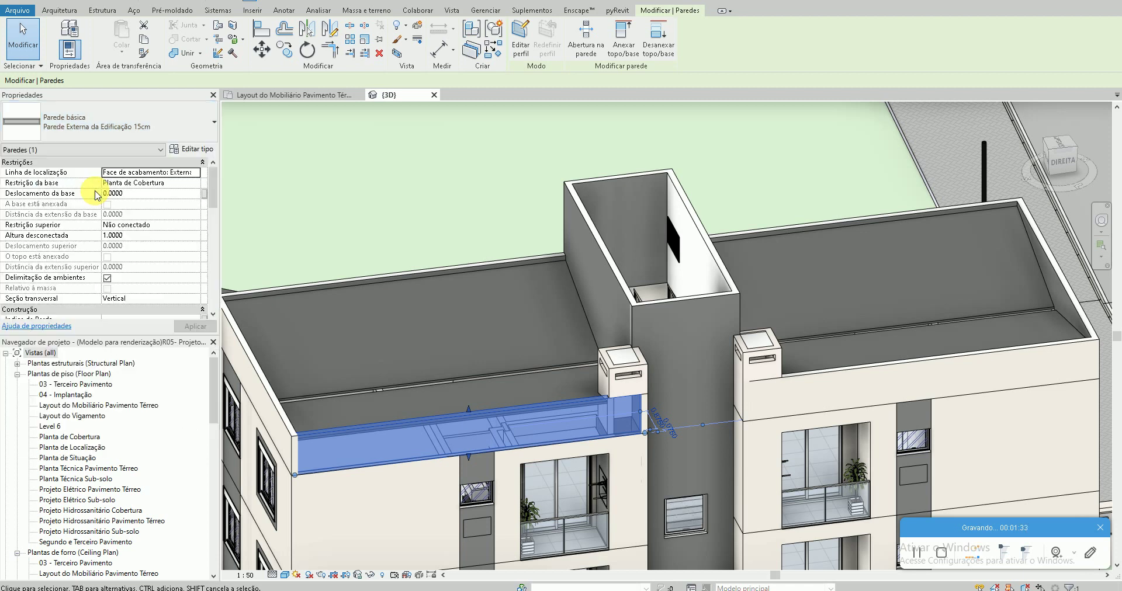
click(393, 227)
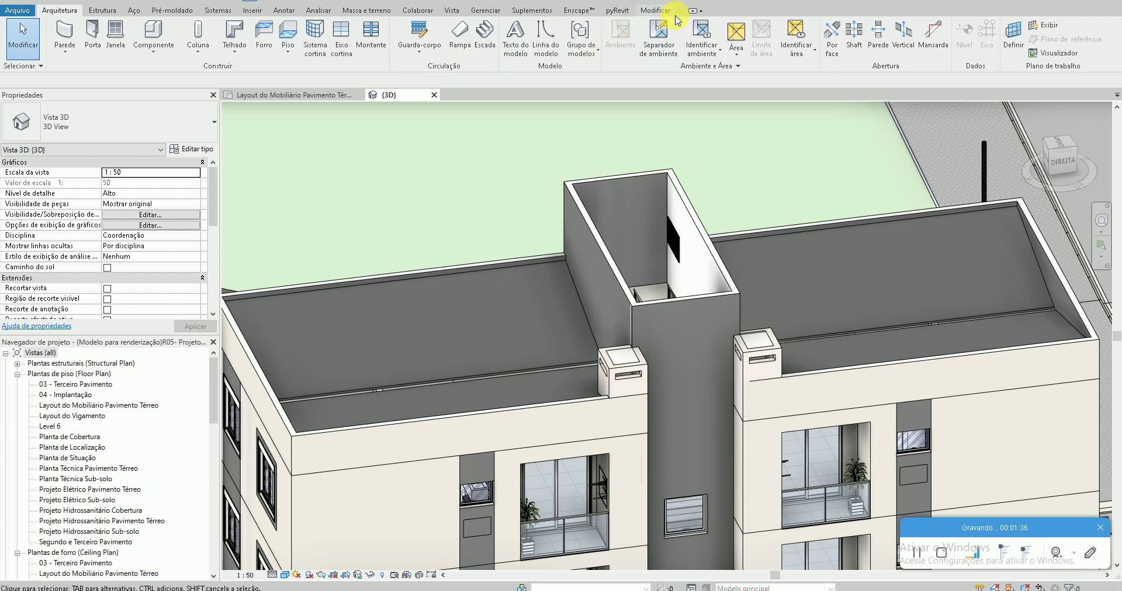
Remove the paint from the top face of the roof parapet wall
click(655, 12)
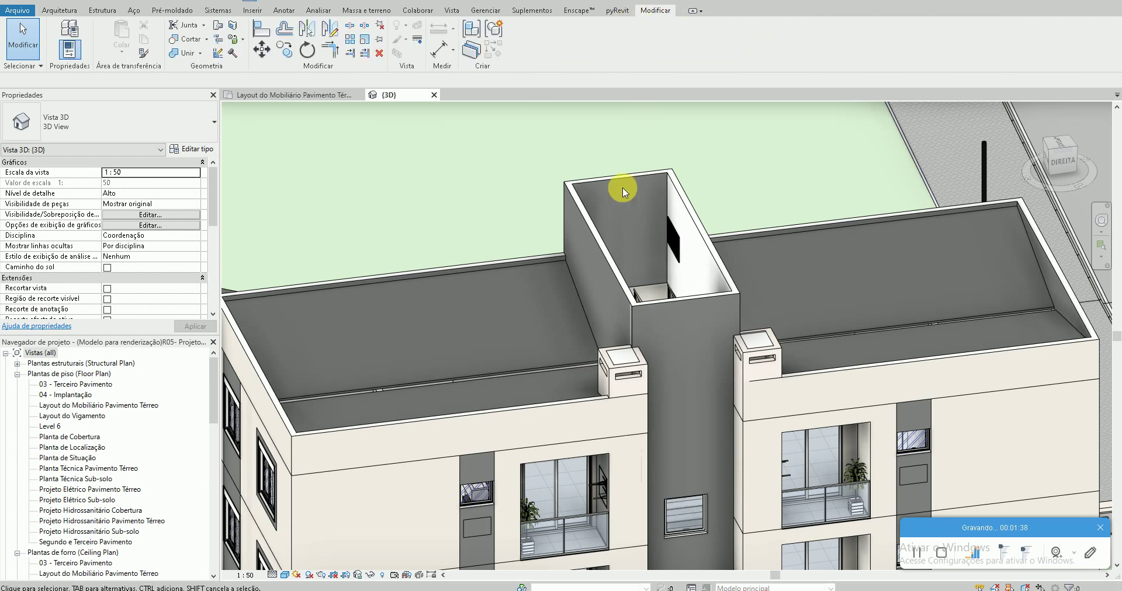
middle_drag(500, 205, 507, 203)
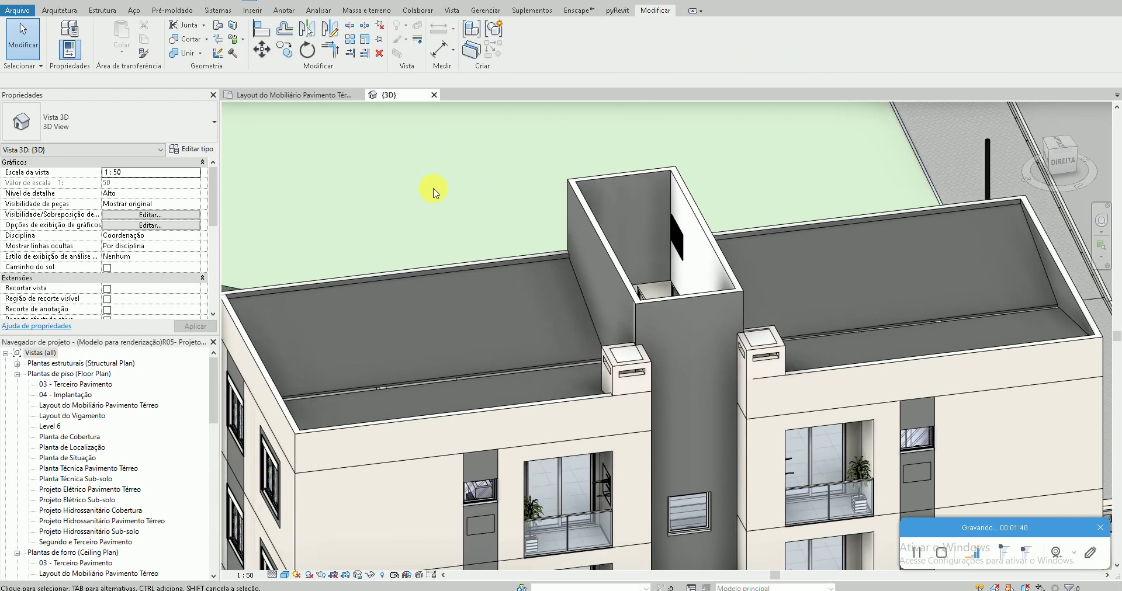
scroll(433, 193, down, 1)
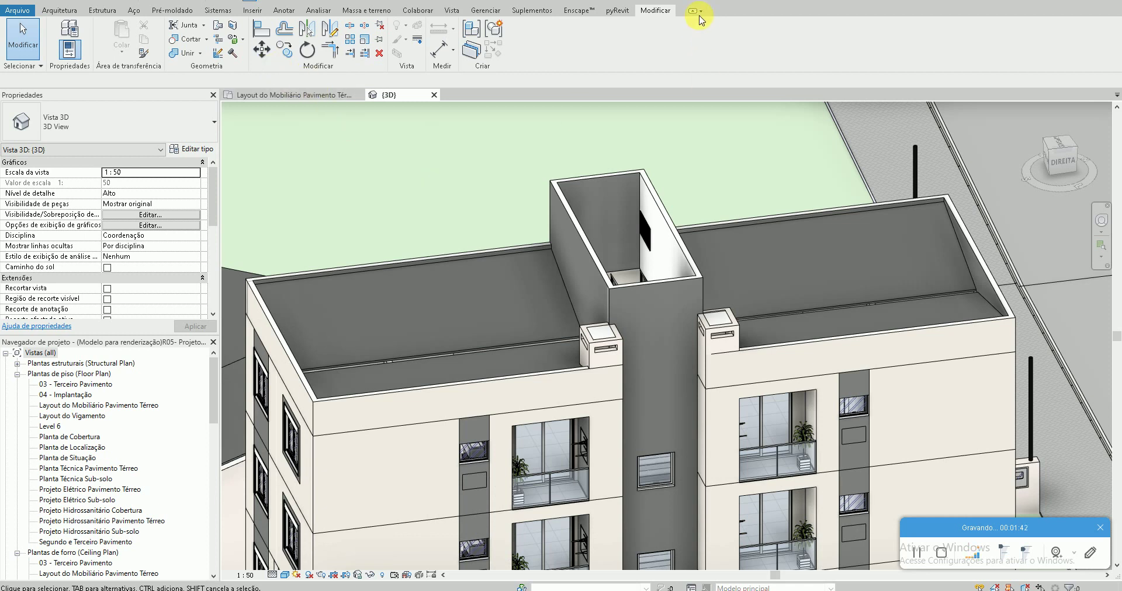
click(244, 41)
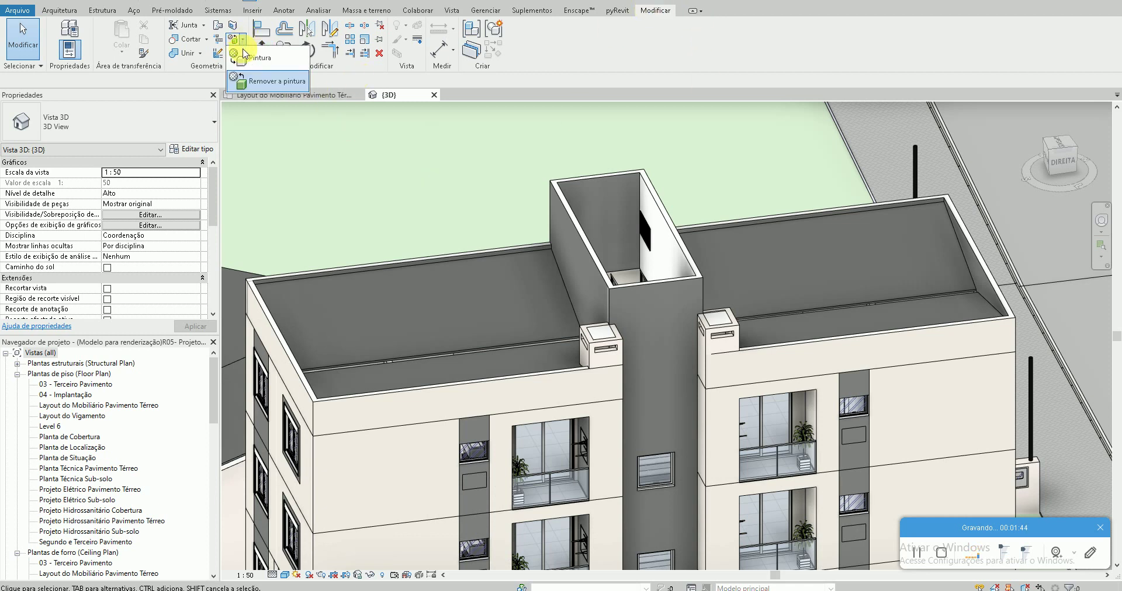
click(272, 82)
scroll(433, 260, up, 4)
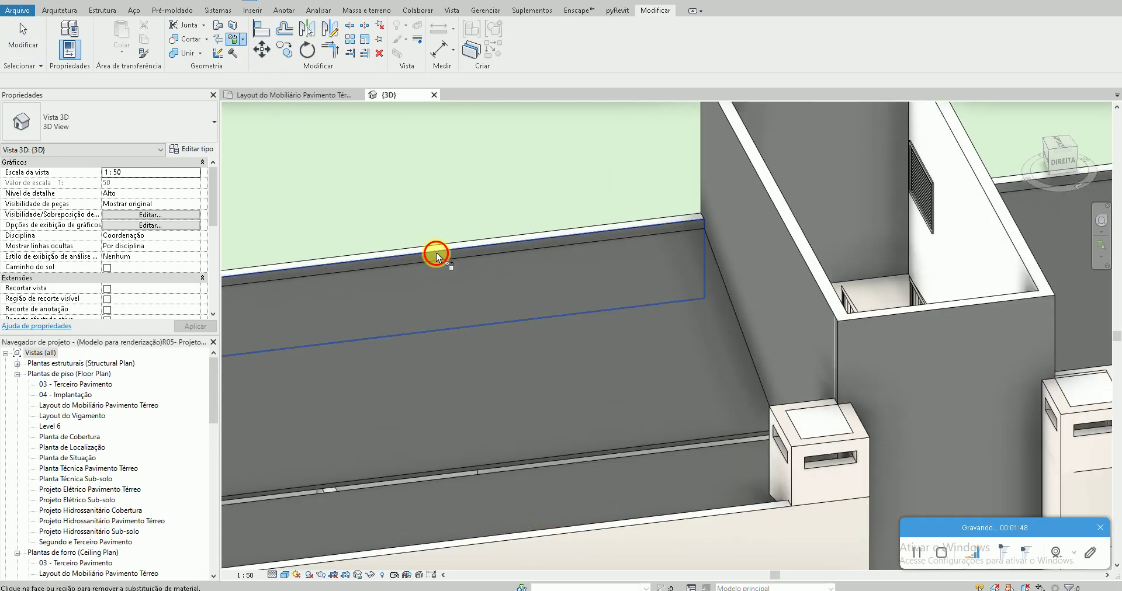
click(437, 254)
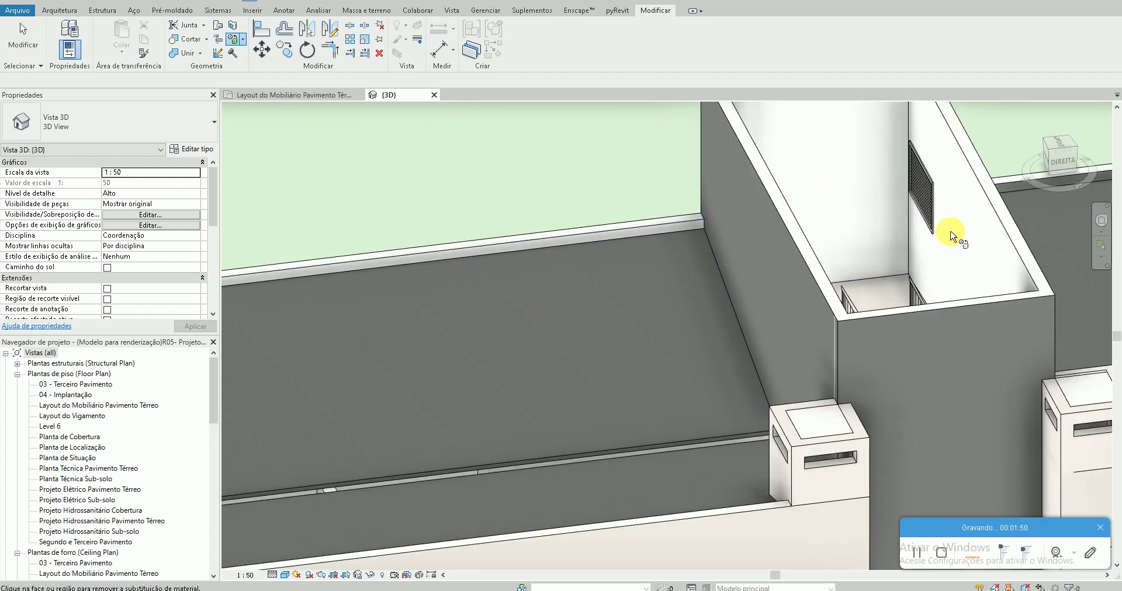
Orbit, pan and zoom around the rooftop to inspect it from several angles
scroll(882, 321, down, 5)
mouse_move(882, 321)
shift+middle_down()
mouse_move(606, 468)
mouse_move(610, 509)
shift+middle_up()
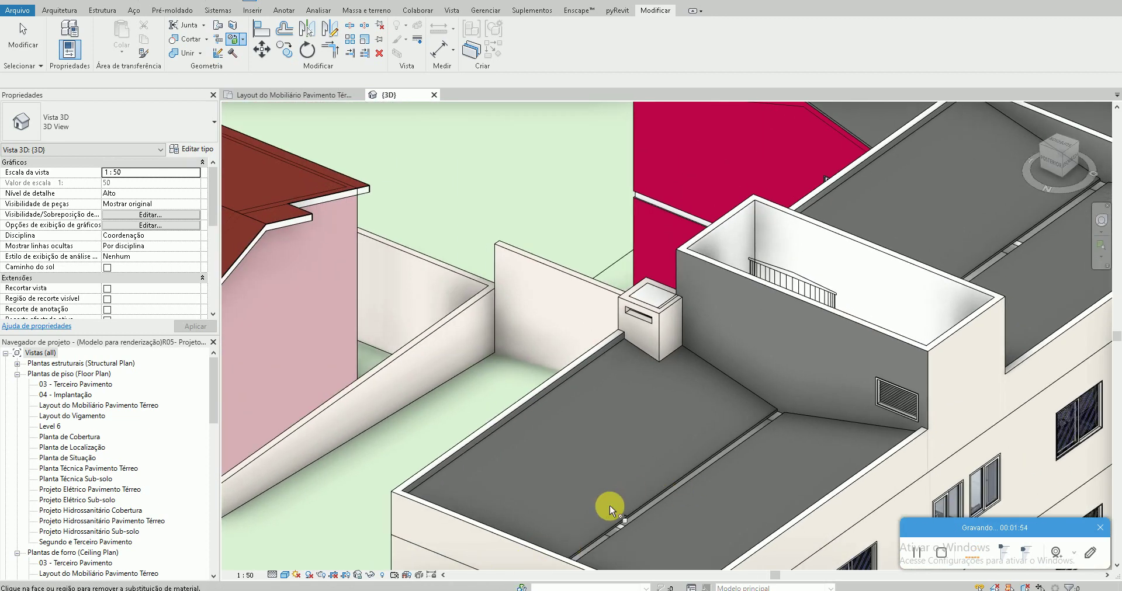
scroll(554, 404, up, 2)
mouse_move(576, 415)
shift+middle_down()
mouse_move(623, 473)
mouse_move(712, 471)
shift+middle_up()
scroll(664, 363, down, 3)
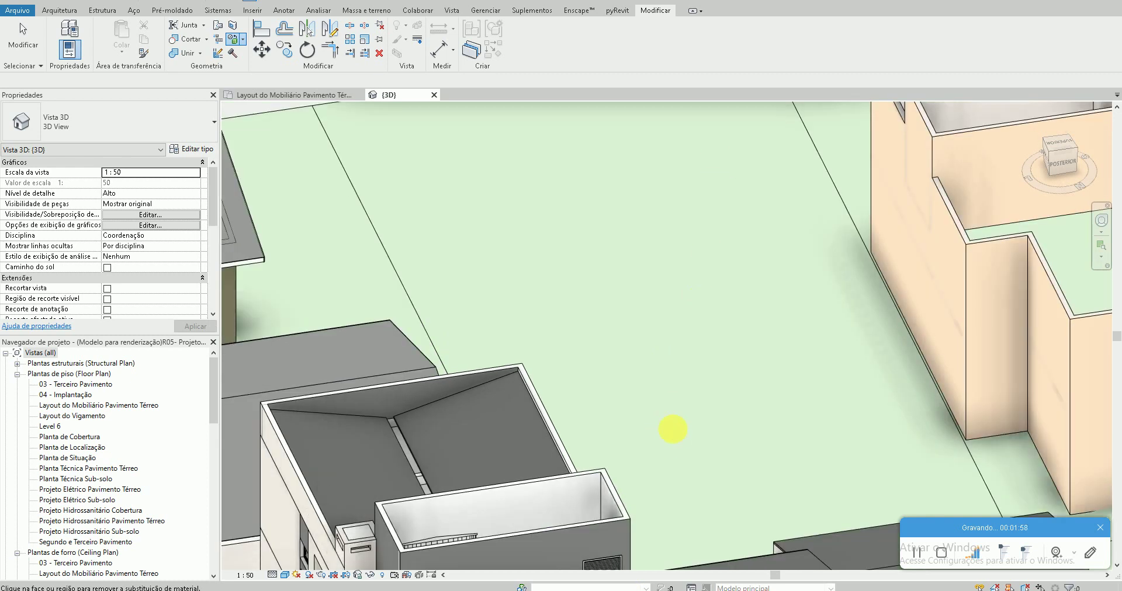
scroll(608, 377, up, 3)
mouse_move(543, 468)
shift+middle_down()
mouse_move(618, 514)
mouse_move(624, 333)
shift+middle_up()
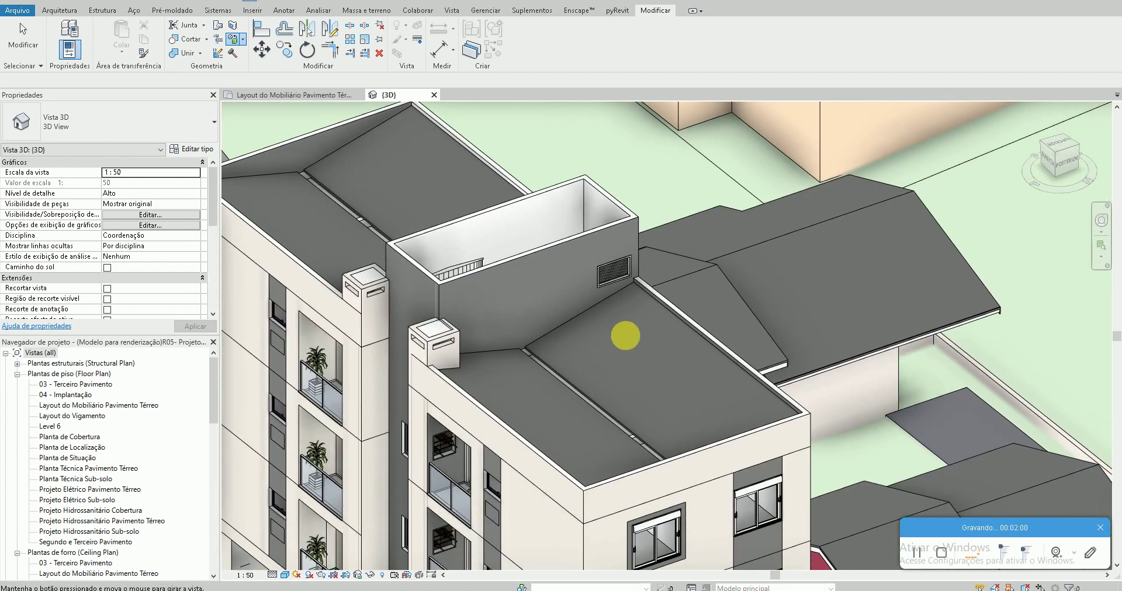
scroll(816, 365, up, 3)
middle_drag(816, 366, 672, 295)
scroll(672, 295, down, 2)
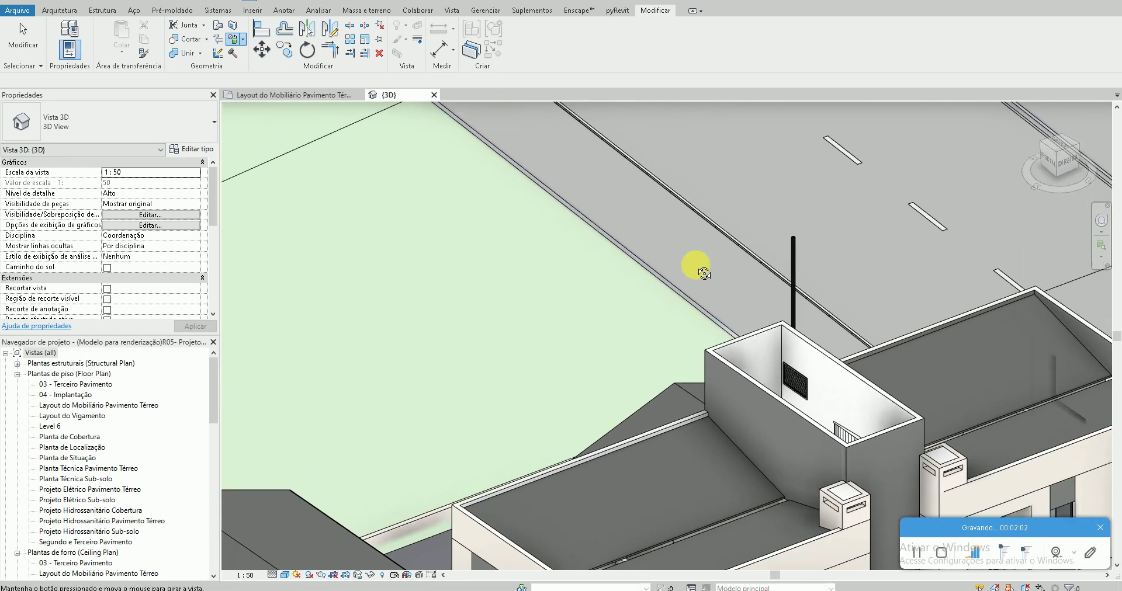
shift+middle_drag(697, 261, 647, 276)
scroll(897, 338, up, 2)
scroll(958, 377, up, 2)
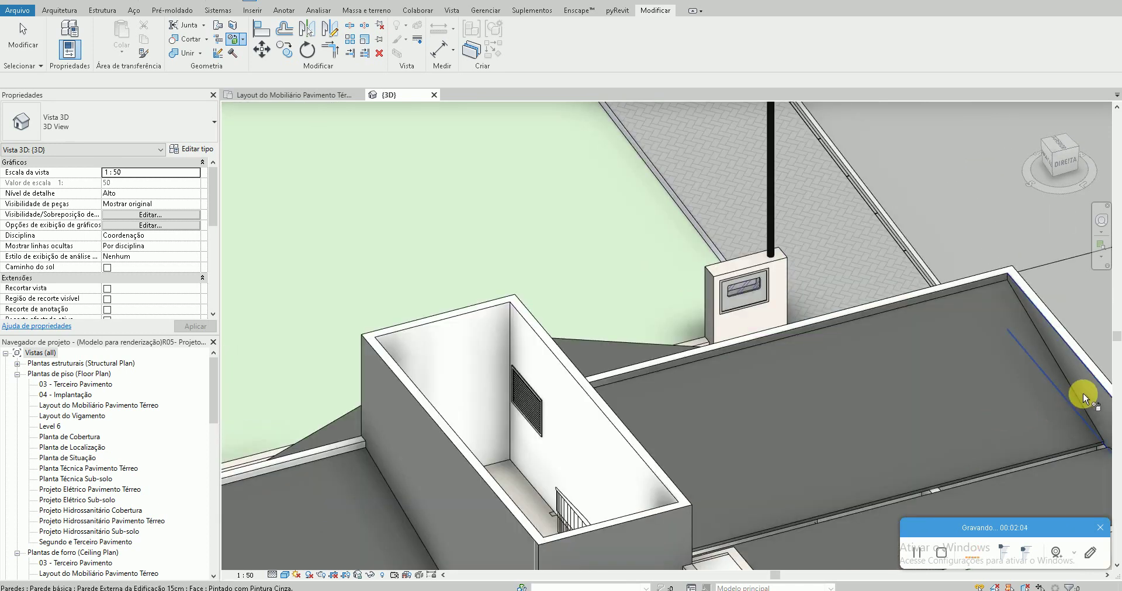
scroll(990, 290, down, 1)
scroll(980, 285, up, 2)
scroll(903, 335, down, 1)
scroll(903, 334, up, 1)
mouse_move(904, 334)
middle_down()
mouse_move(734, 271)
mouse_move(676, 281)
mouse_move(769, 306)
mouse_move(749, 325)
mouse_move(781, 321)
mouse_move(731, 333)
mouse_move(767, 415)
mouse_move(656, 441)
mouse_move(584, 386)
mouse_move(518, 503)
mouse_move(599, 257)
mouse_move(616, 420)
mouse_move(594, 325)
mouse_move(555, 280)
mouse_move(747, 271)
mouse_move(682, 276)
middle_up()
scroll(731, 334, up, 2)
scroll(576, 272, down, 3)
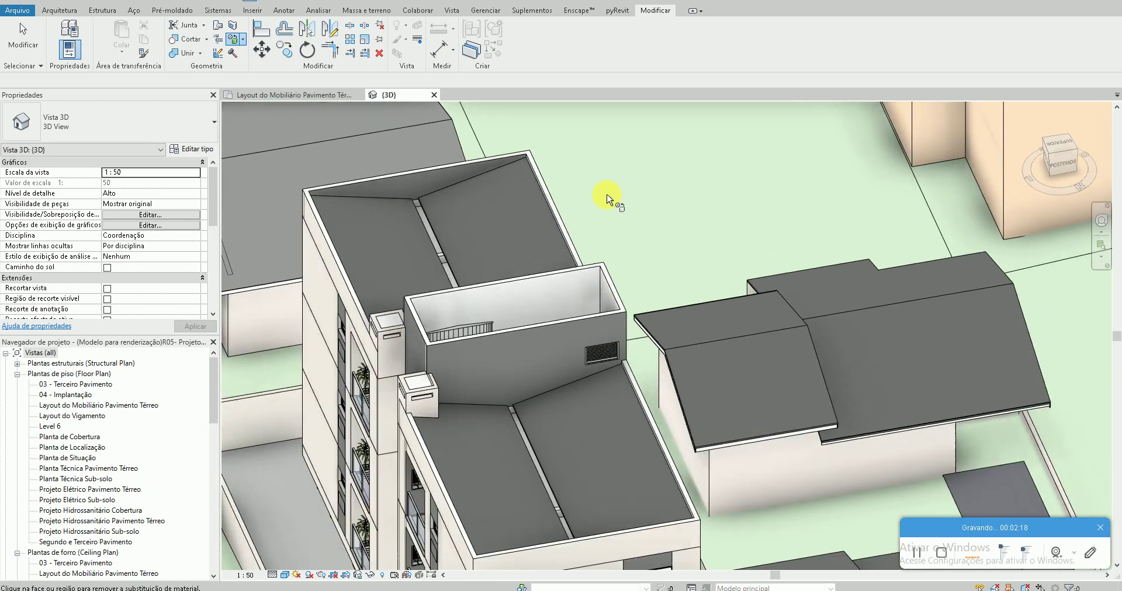
scroll(608, 198, down, 1)
scroll(608, 199, down, 1)
scroll(608, 198, down, 1)
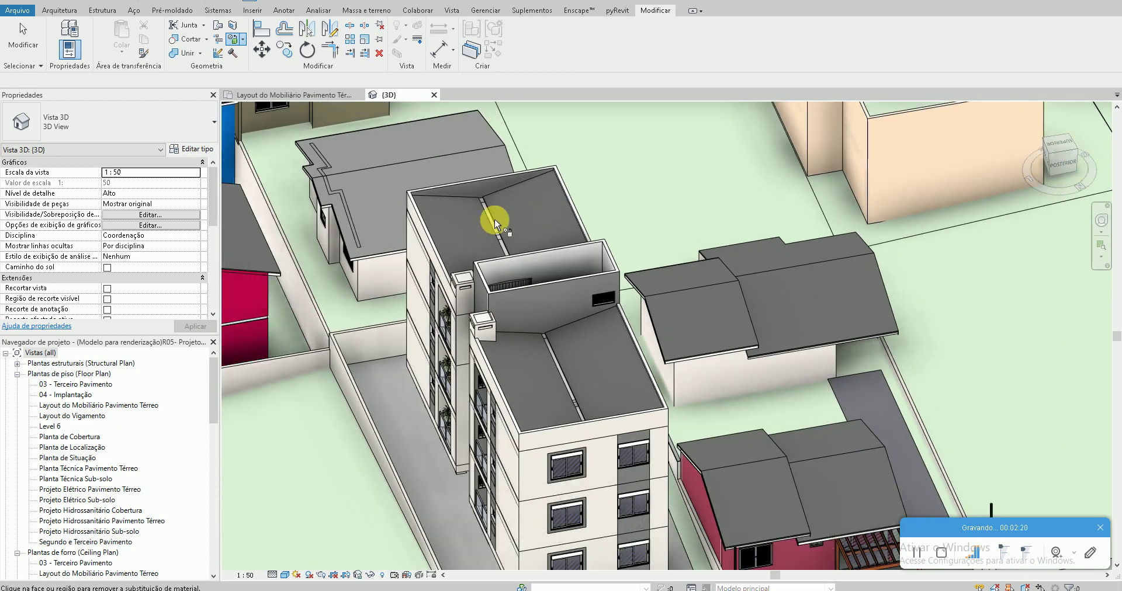
scroll(468, 184, up, 2)
scroll(500, 195, up, 2)
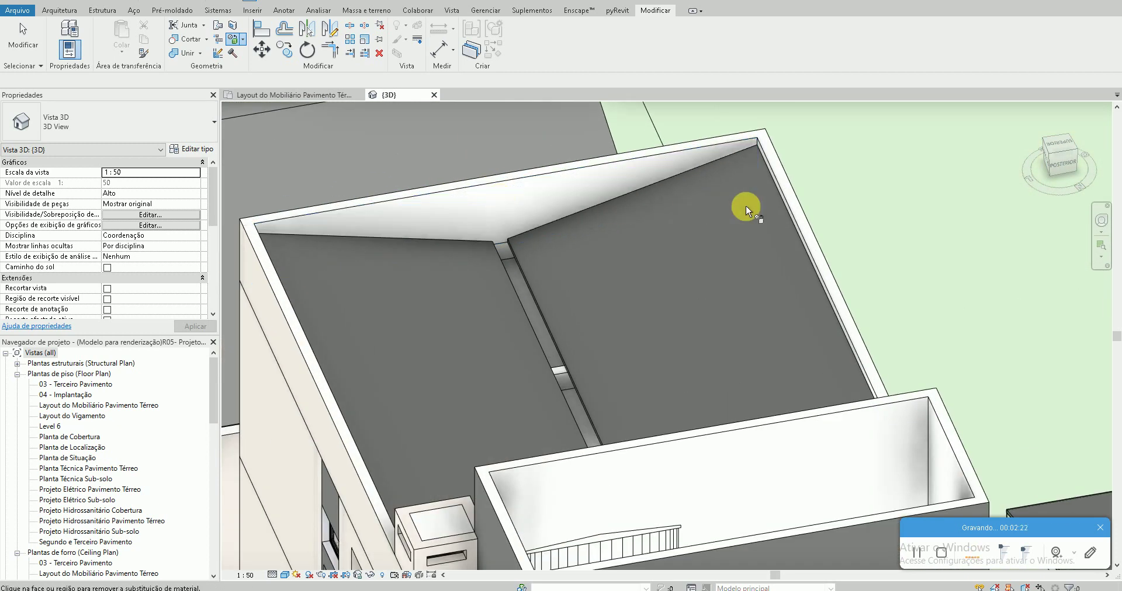
mouse_move(746, 208)
shift+middle_down()
mouse_move(641, 294)
mouse_move(672, 183)
mouse_move(628, 380)
mouse_move(894, 303)
mouse_move(497, 441)
mouse_move(869, 225)
shift+middle_up()
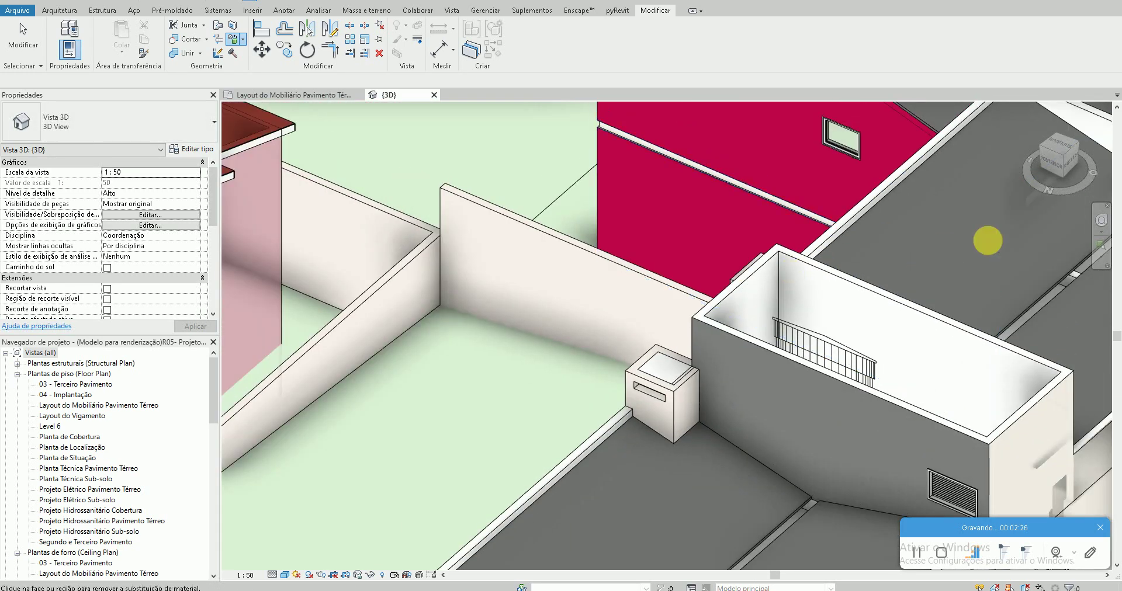
mouse_move(988, 240)
shift+middle_down()
mouse_move(754, 318)
mouse_move(887, 341)
mouse_move(861, 379)
mouse_move(791, 328)
mouse_move(686, 378)
mouse_move(676, 366)
mouse_move(754, 365)
mouse_move(889, 438)
mouse_move(526, 243)
mouse_move(583, 215)
mouse_move(714, 430)
shift+middle_up()
scroll(656, 369, down, 3)
scroll(746, 359, up, 5)
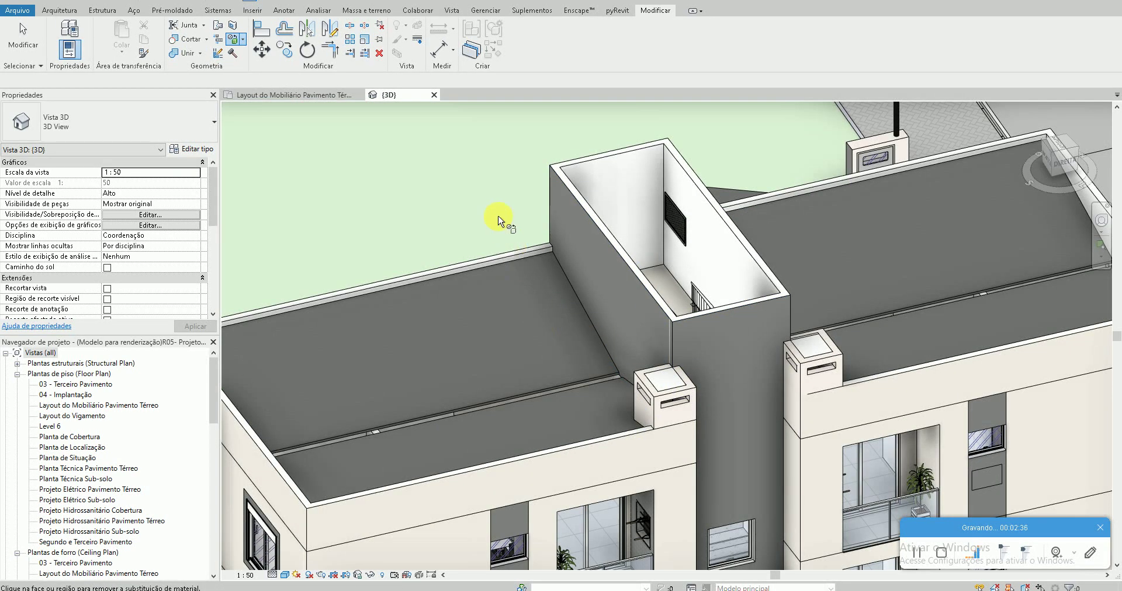
Cancel the Remove Paint tool and zoom in on the small rooftop box wall
key(Escape)
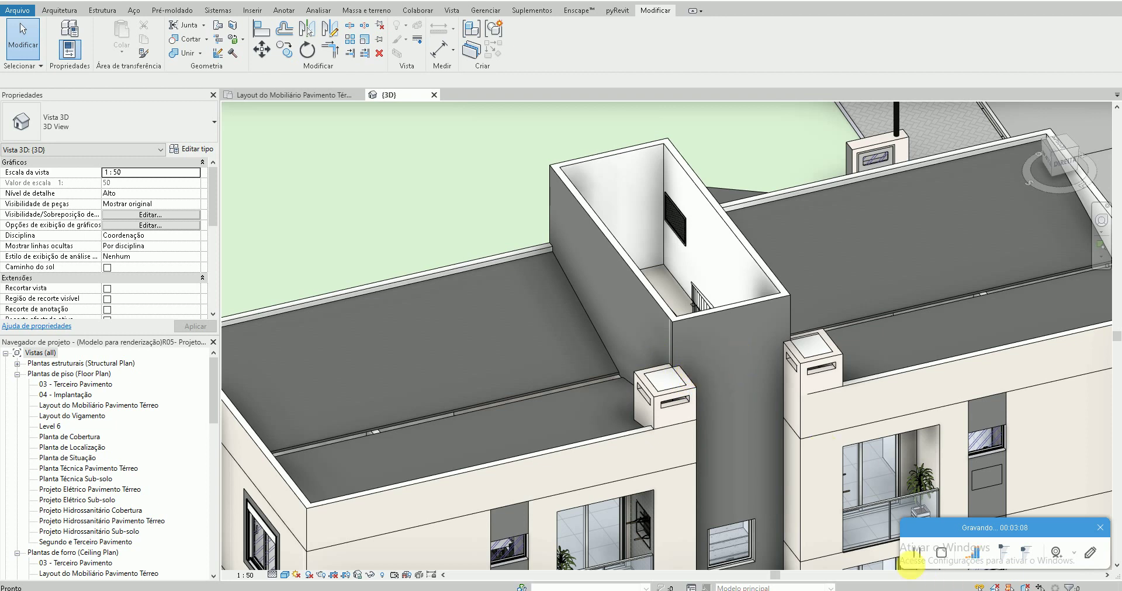
scroll(839, 358, up, 3)
Change all eight walls of both rooftop boxes to Parede Externa da Edificação 15cm
scroll(834, 339, up, 2)
click(837, 339)
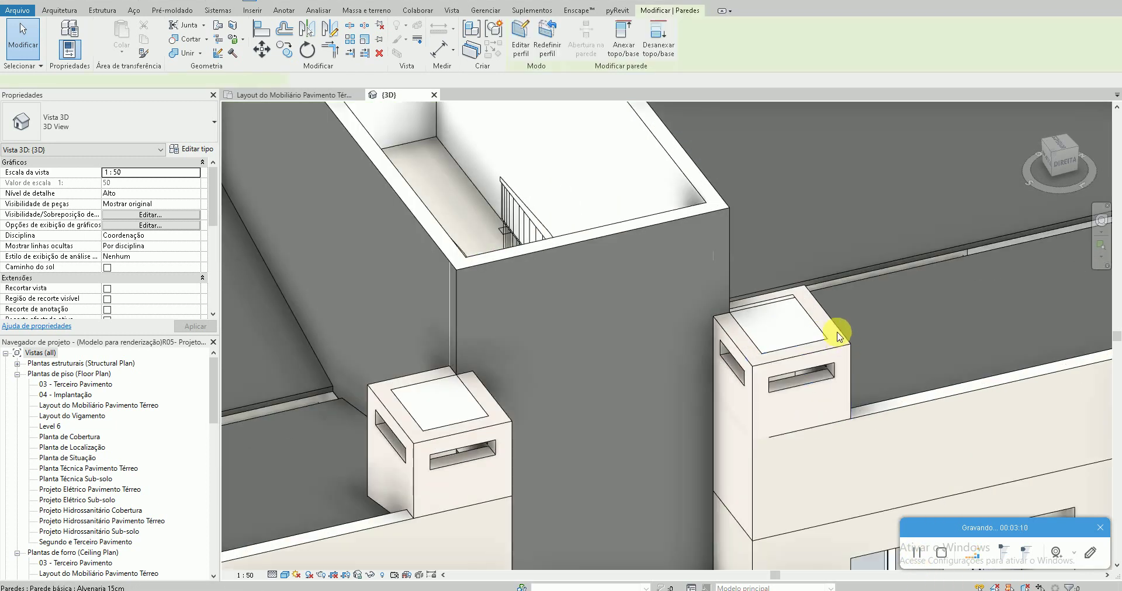
ctrl+click(789, 293)
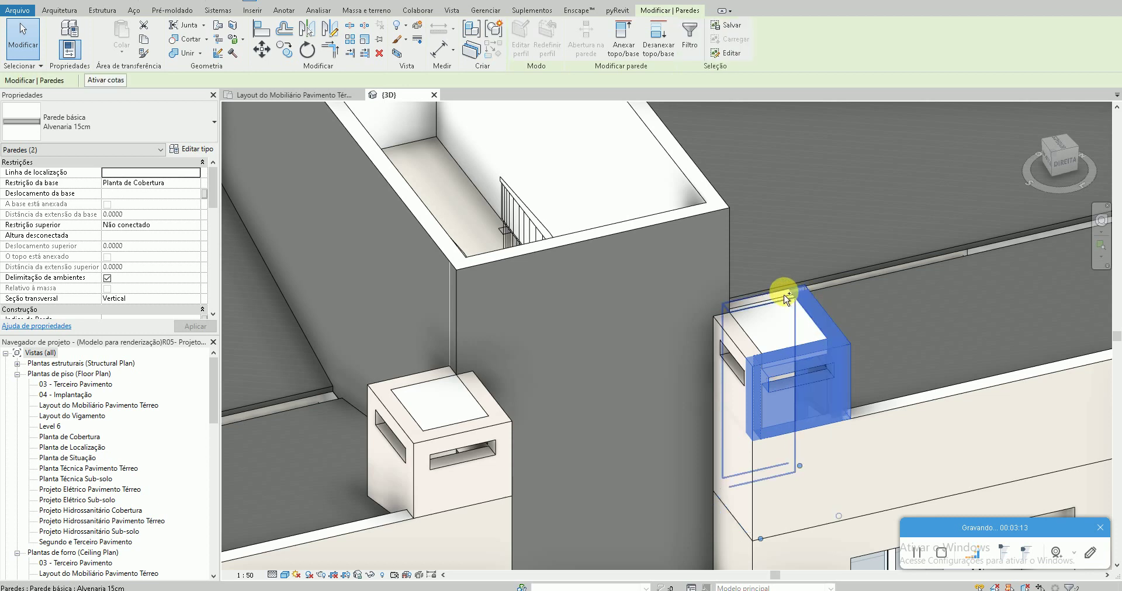
ctrl+click(739, 345)
ctrl+click(471, 442)
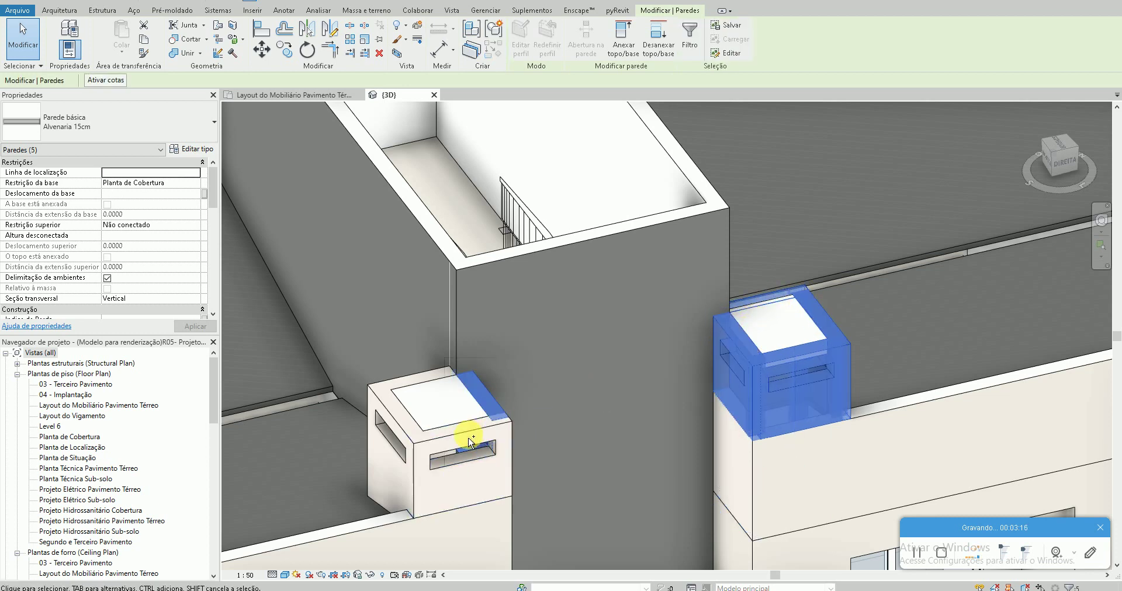
ctrl+click(464, 456)
ctrl+click(389, 432)
ctrl+click(403, 386)
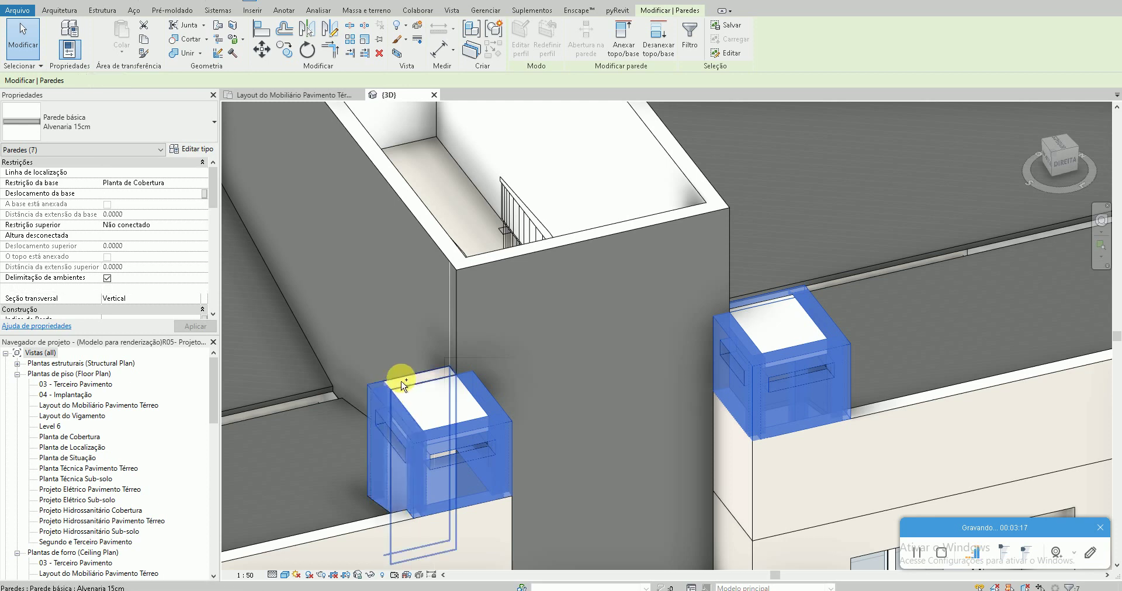
click(108, 133)
click(92, 367)
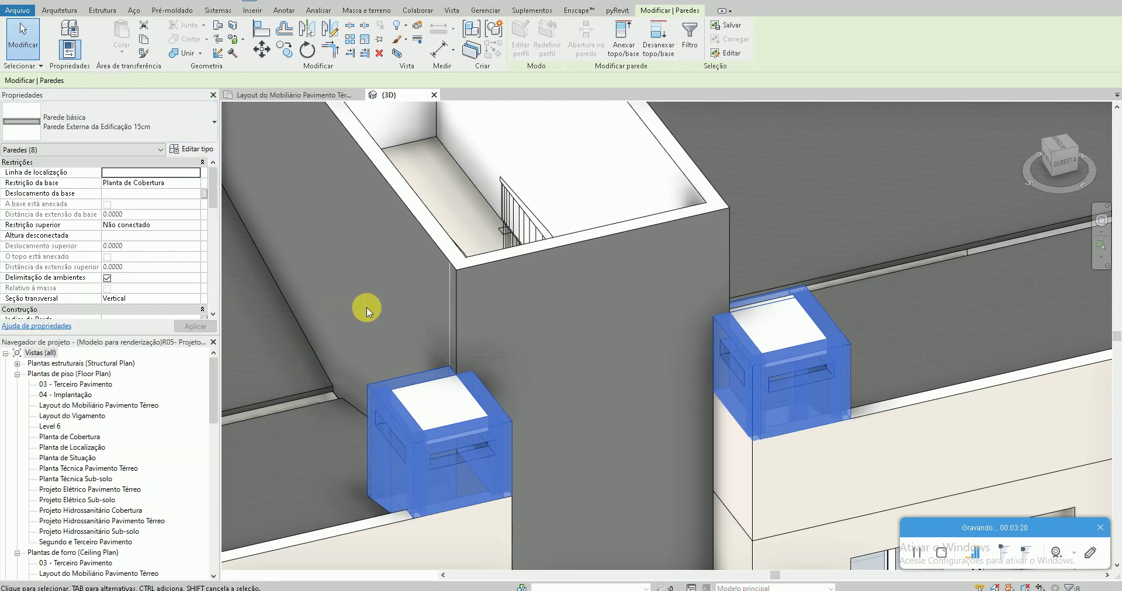
key(Escape)
Delete the cap slabs of both chimney boxes, then glance at the browser's chimney references
scroll(808, 387, down, 4)
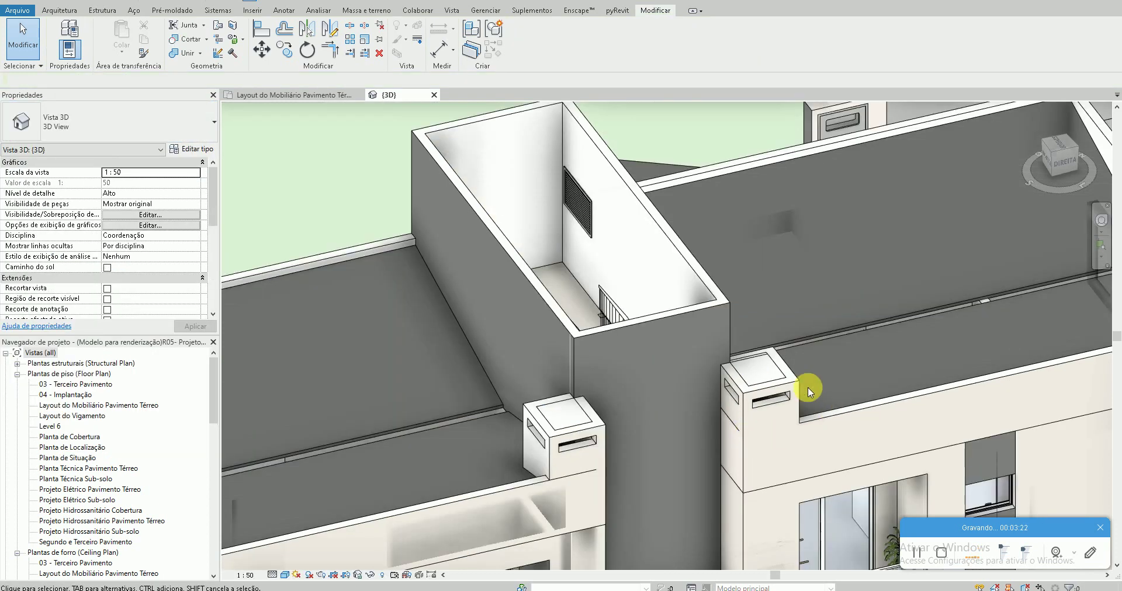
scroll(757, 437, up, 3)
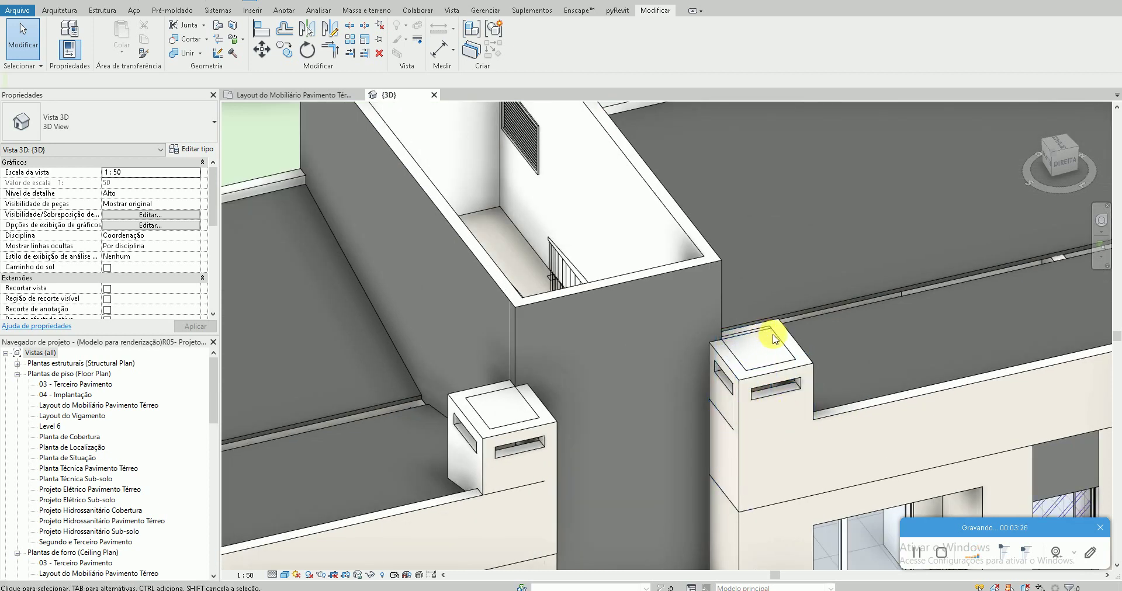
click(776, 338)
key(Delete)
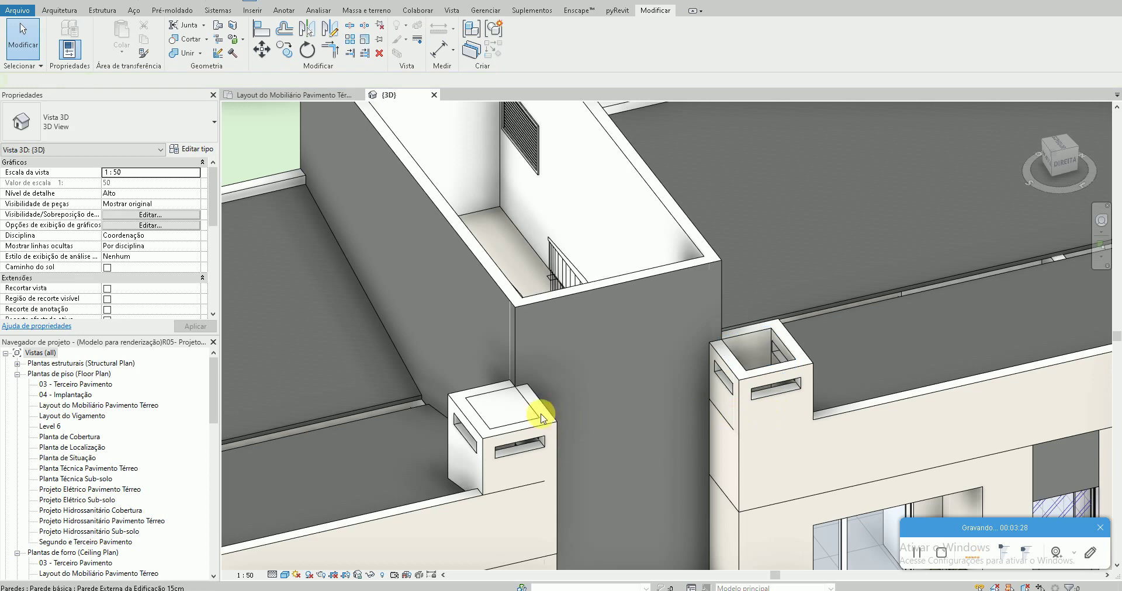
click(526, 405)
key(Delete)
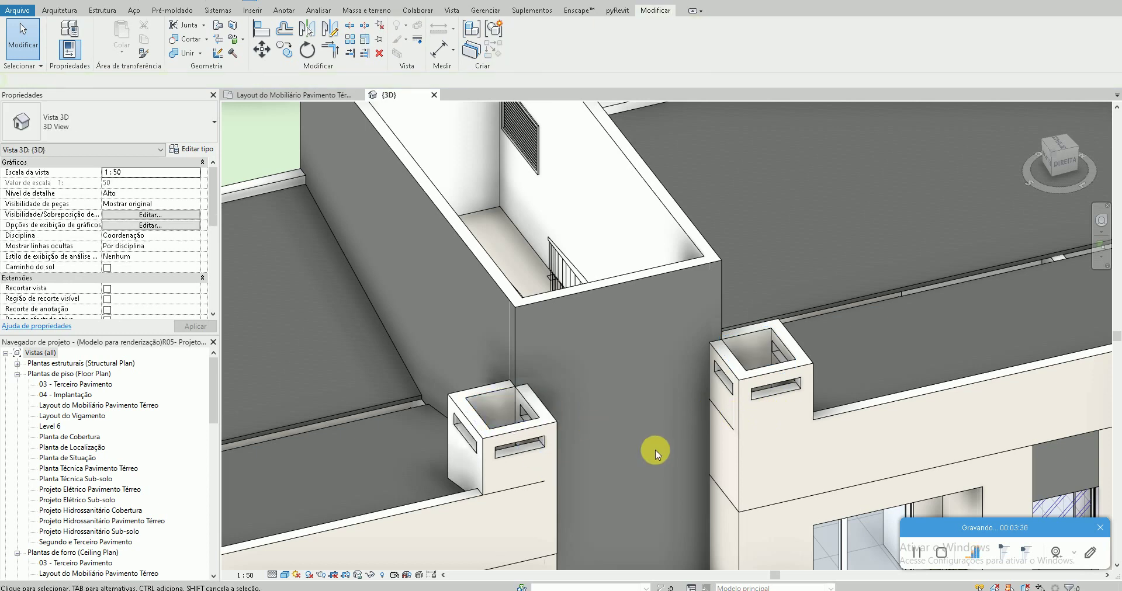
key(alt+Tab)
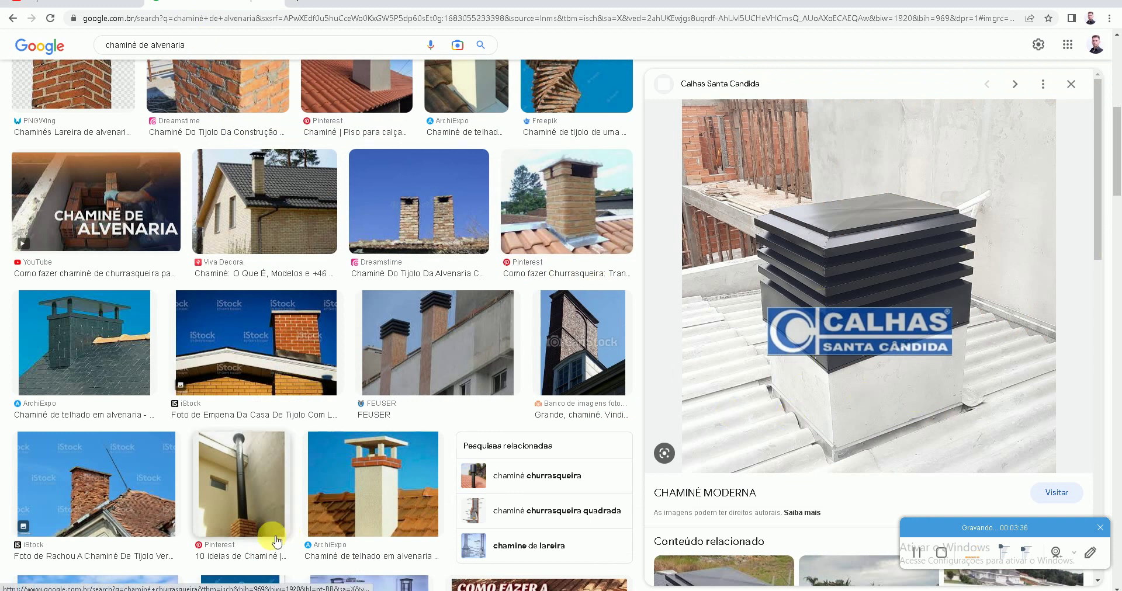
key(alt+Tab)
scroll(639, 416, up, 2)
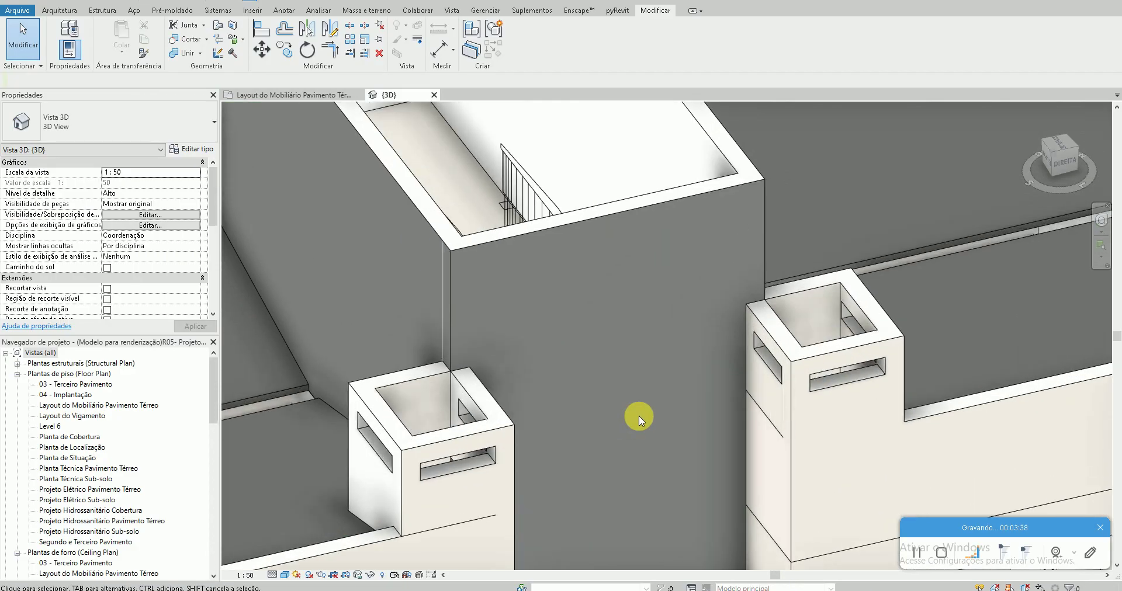
scroll(639, 410, down, 3)
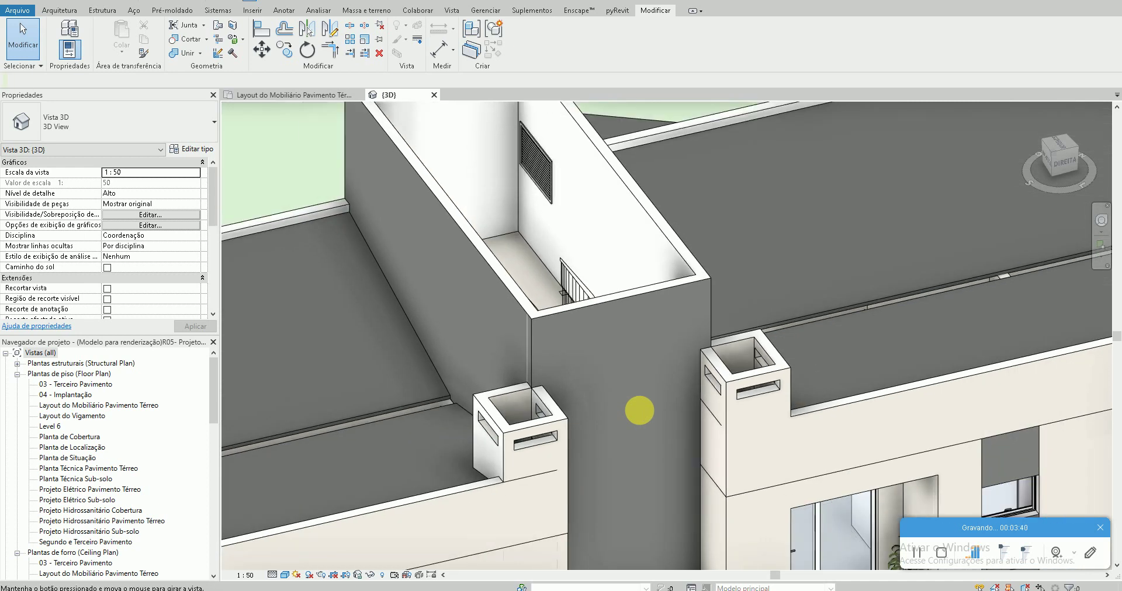
mouse_move(639, 410)
shift+middle_down()
mouse_move(589, 426)
mouse_move(446, 415)
mouse_move(647, 411)
mouse_move(626, 426)
mouse_move(409, 393)
mouse_move(560, 391)
mouse_move(533, 396)
shift+middle_up()
scroll(445, 383, up, 3)
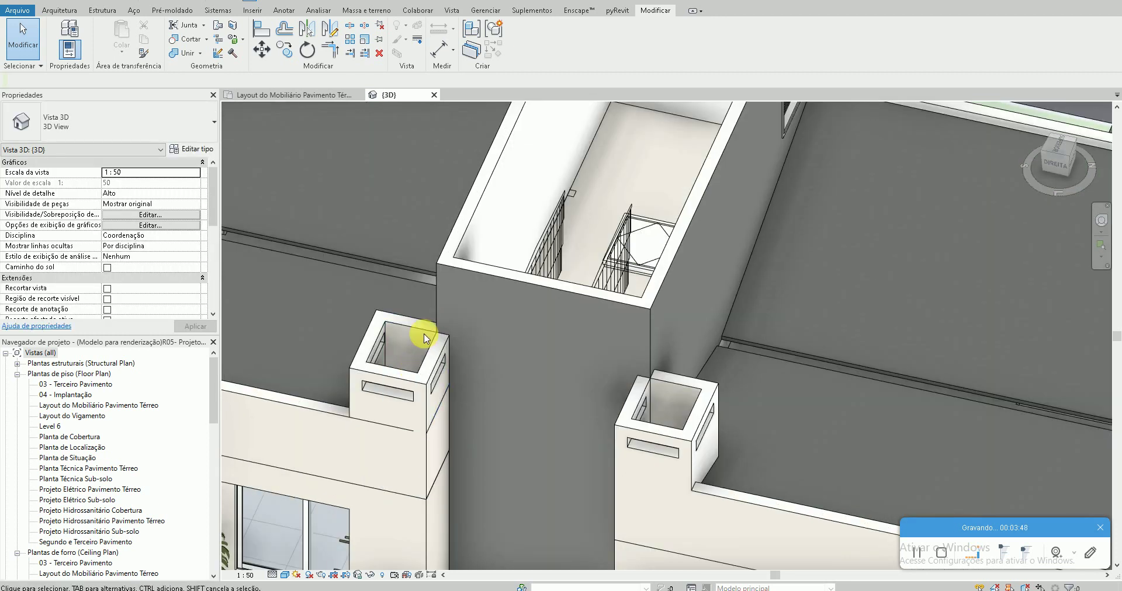
scroll(425, 329, down, 2)
Open the Layout do Mobiliário Pavimento Térreo plan and drag the section line down across the chimney
double_click(101, 406)
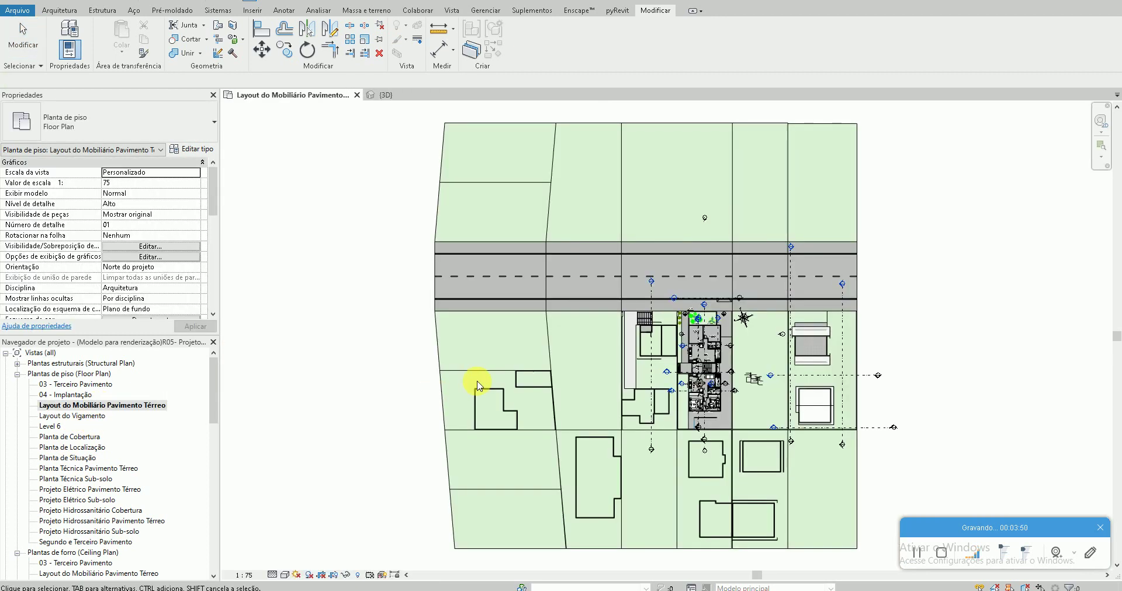
scroll(754, 382, up, 3)
scroll(613, 321, up, 2)
scroll(545, 376, up, 2)
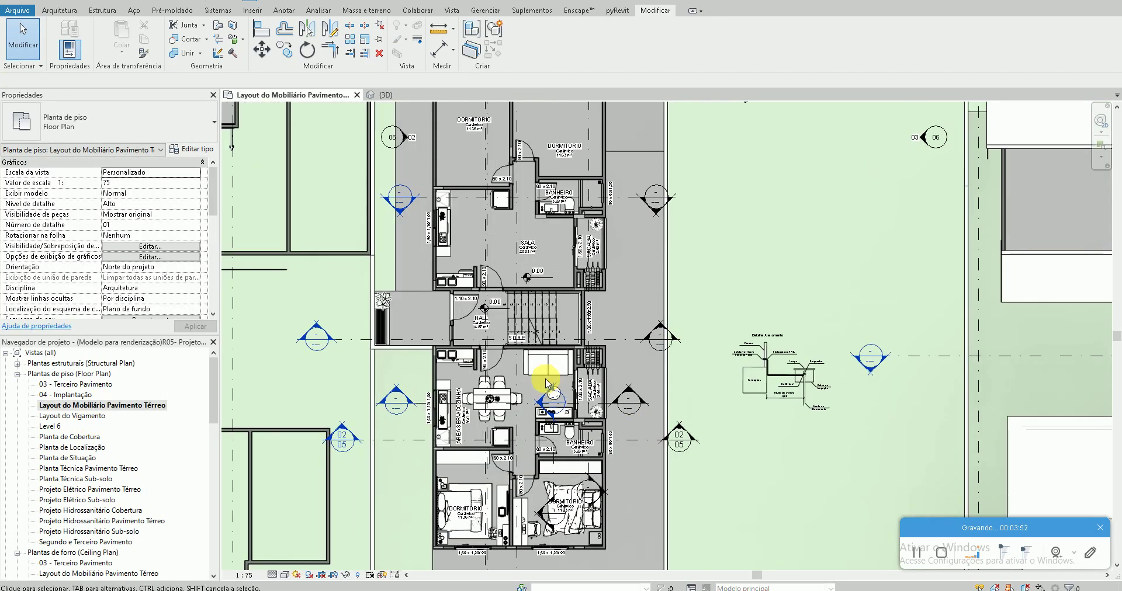
scroll(471, 343, up, 2)
scroll(328, 316, up, 1)
drag(328, 311, 295, 341)
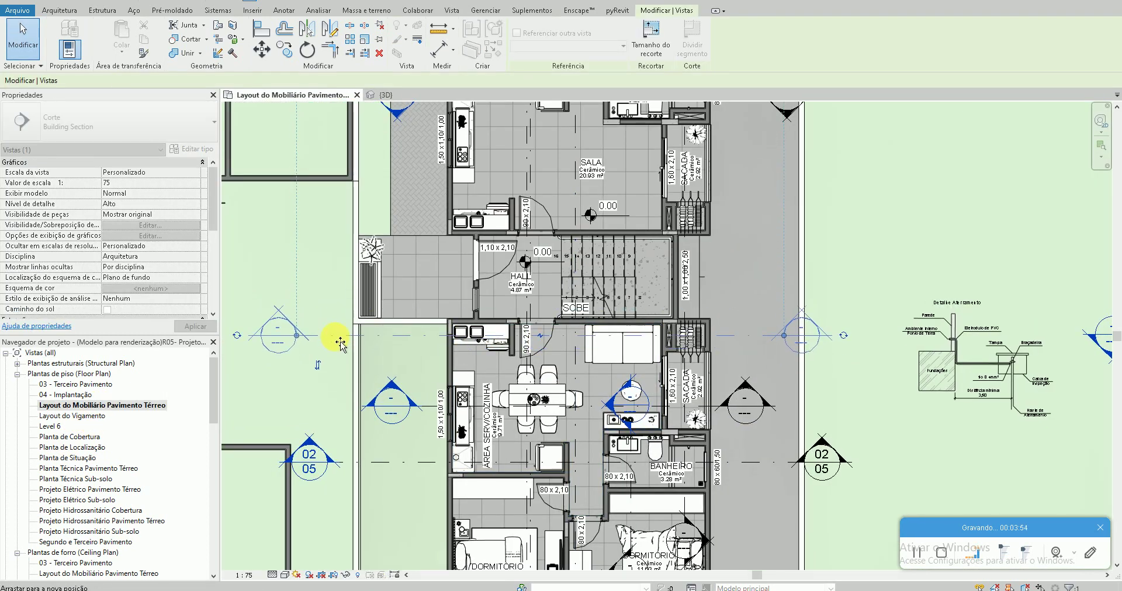
Open Section 11 to check the roof level, then return to the {3D} view
double_click(295, 342)
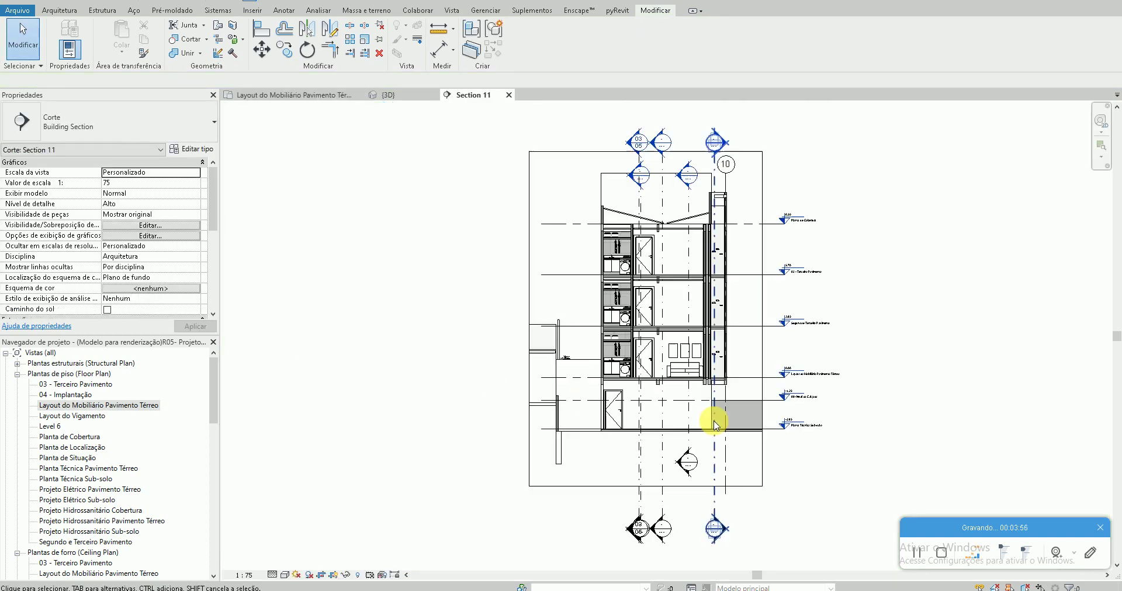
scroll(725, 202, up, 2)
scroll(725, 202, up, 2)
scroll(682, 296, up, 2)
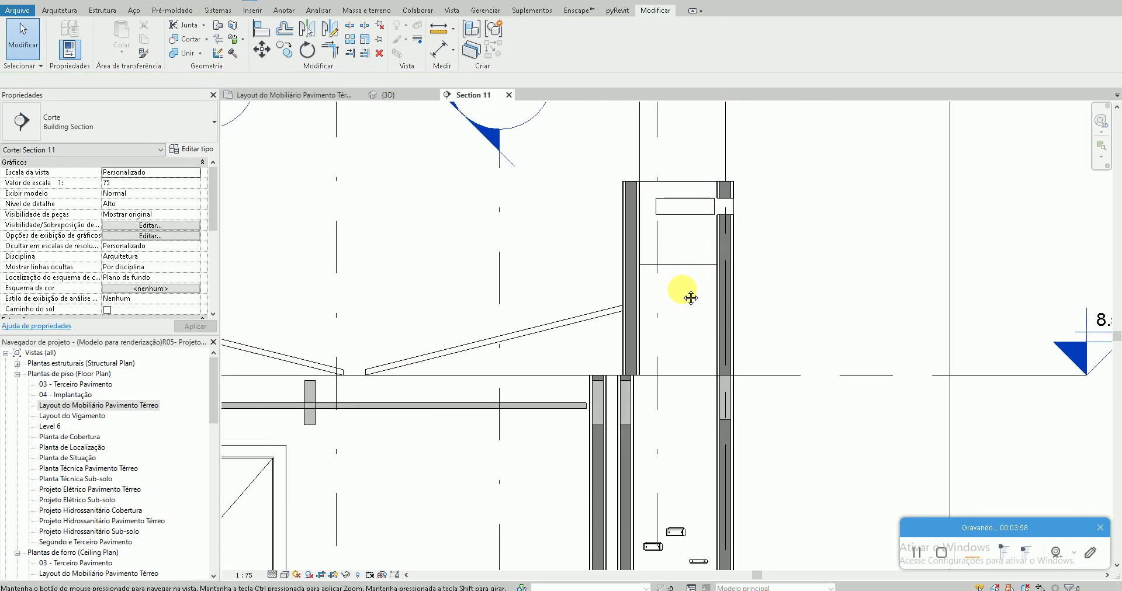
scroll(626, 356, up, 2)
scroll(606, 357, up, 1)
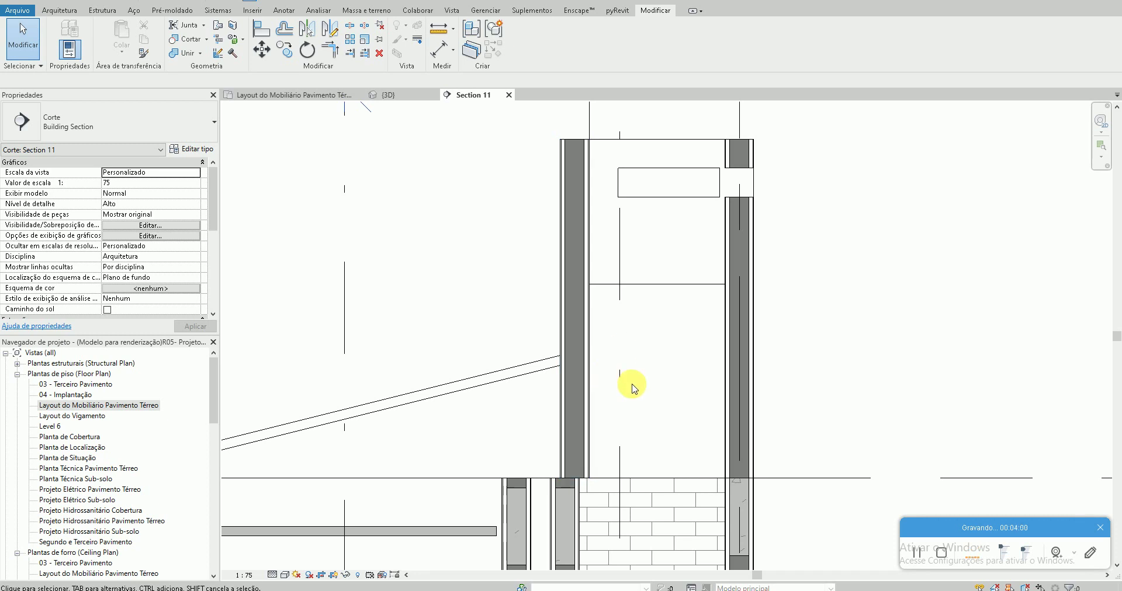
scroll(633, 389, down, 2)
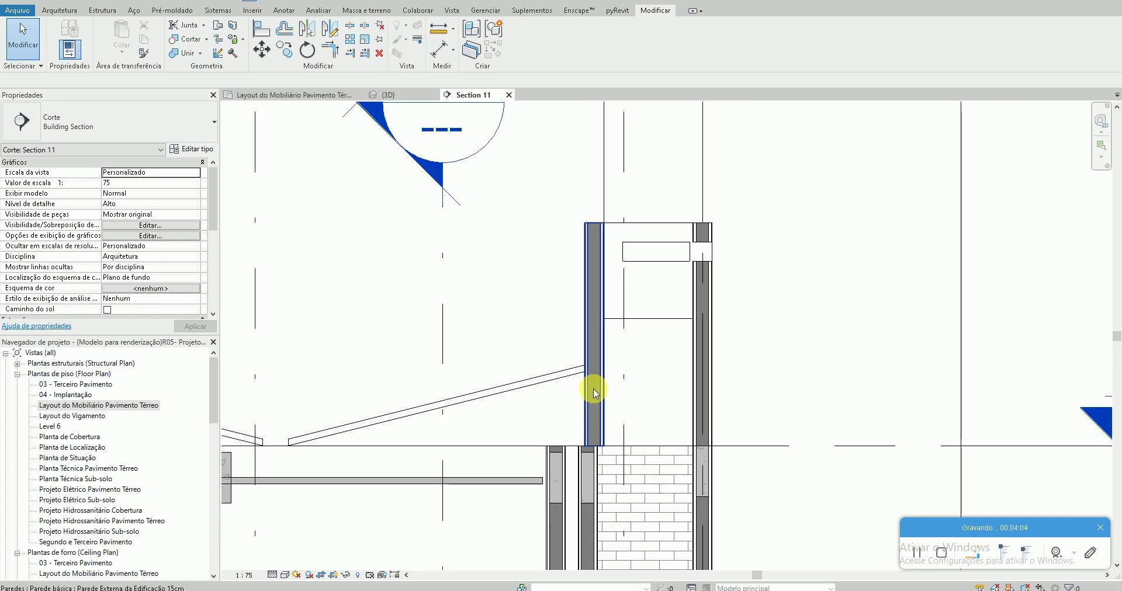
scroll(594, 388, down, 2)
middle_drag(587, 400, 625, 421)
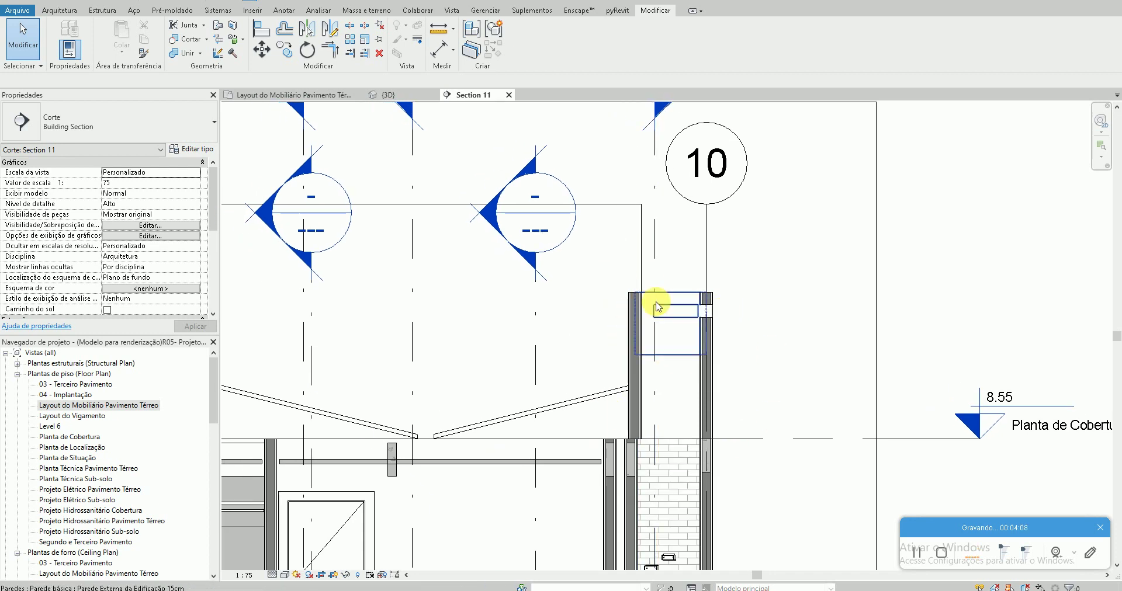
click(216, 1)
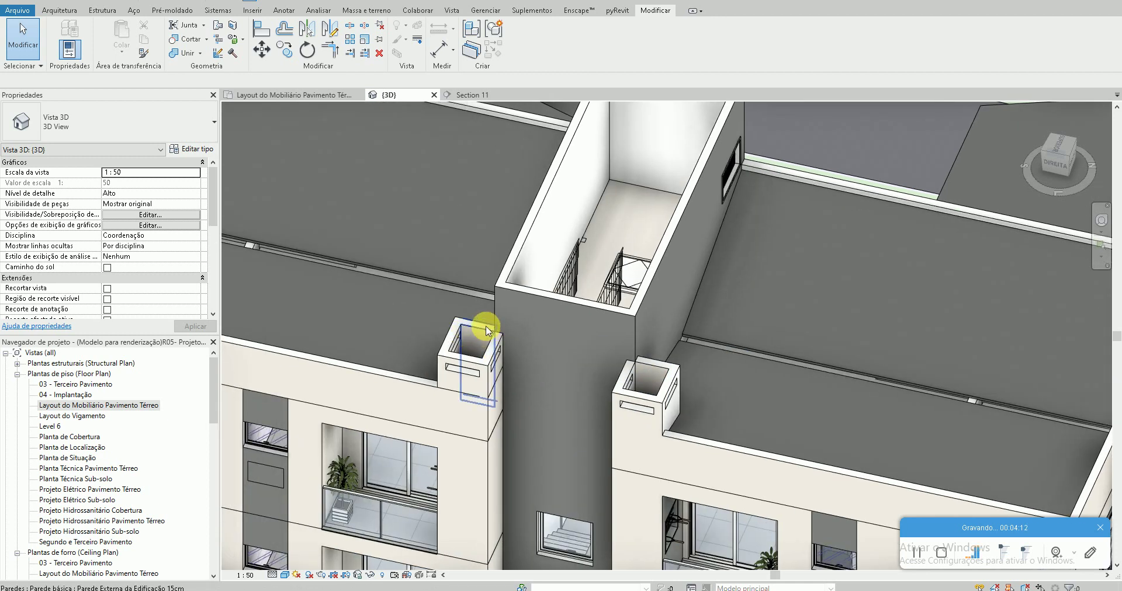
Orbit to see the whole roof and inspect the slab inside the stair shaft
scroll(487, 330, up, 2)
scroll(487, 330, down, 3)
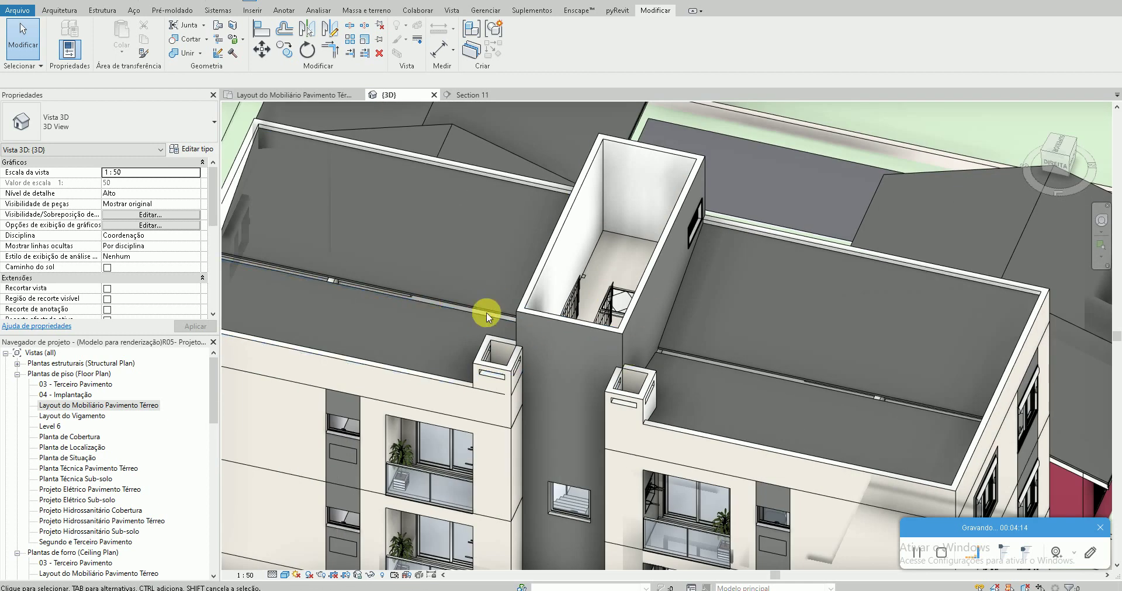
mouse_move(534, 321)
shift+middle_down()
mouse_move(550, 362)
mouse_move(594, 364)
shift+middle_up()
click(581, 351)
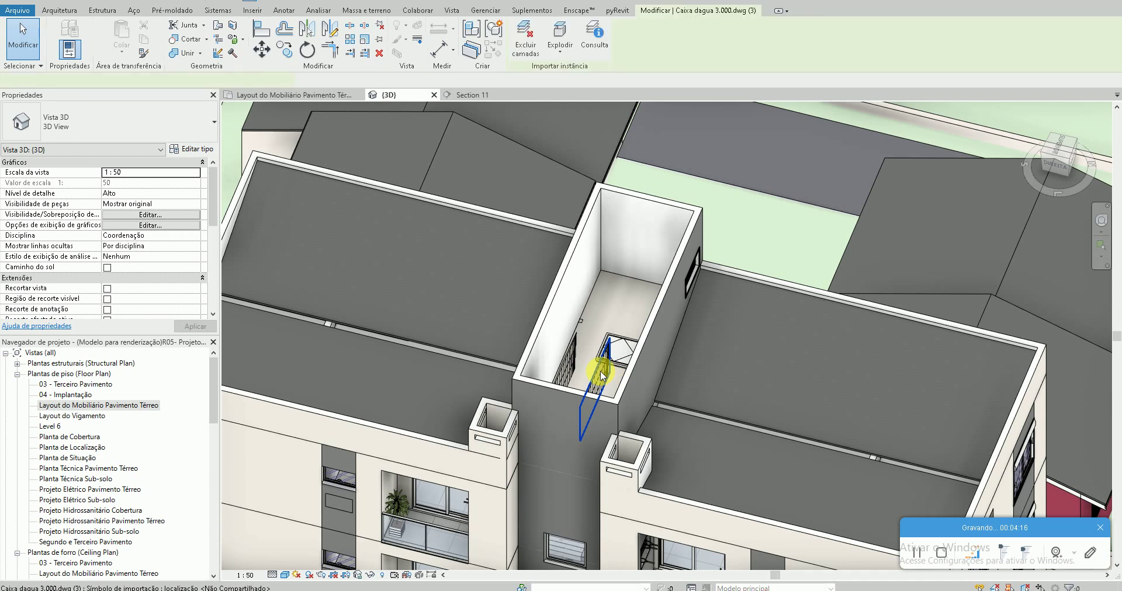
key(Escape)
click(570, 346)
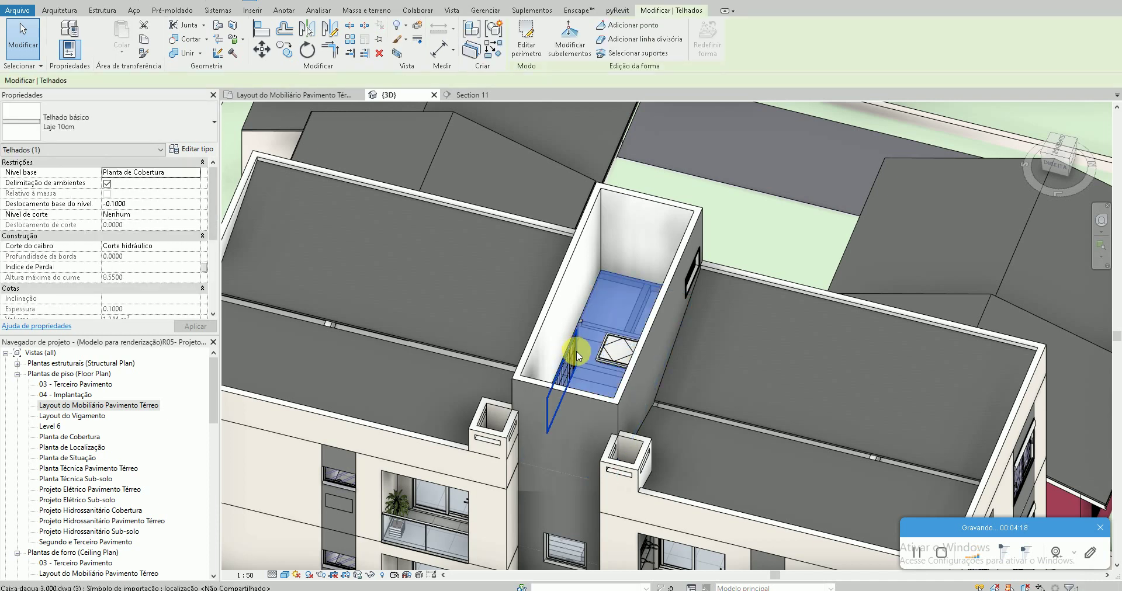
key(Escape)
Orbit around the stair shaft and check the roof slab to its left
scroll(599, 357, down, 2)
shift+middle_drag(598, 358, 712, 349)
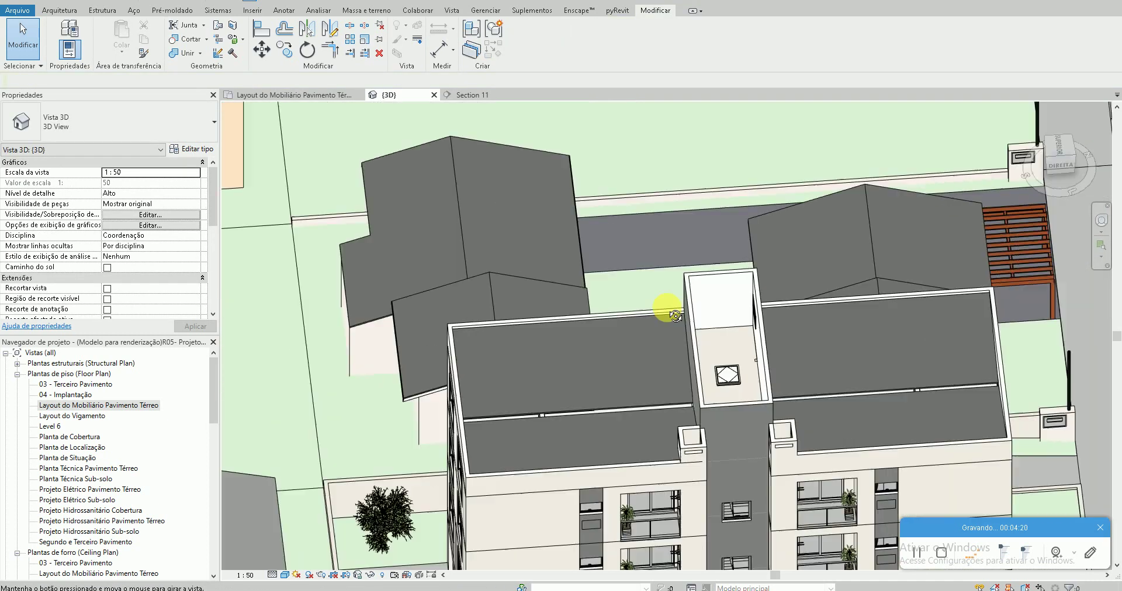
scroll(768, 361, up, 3)
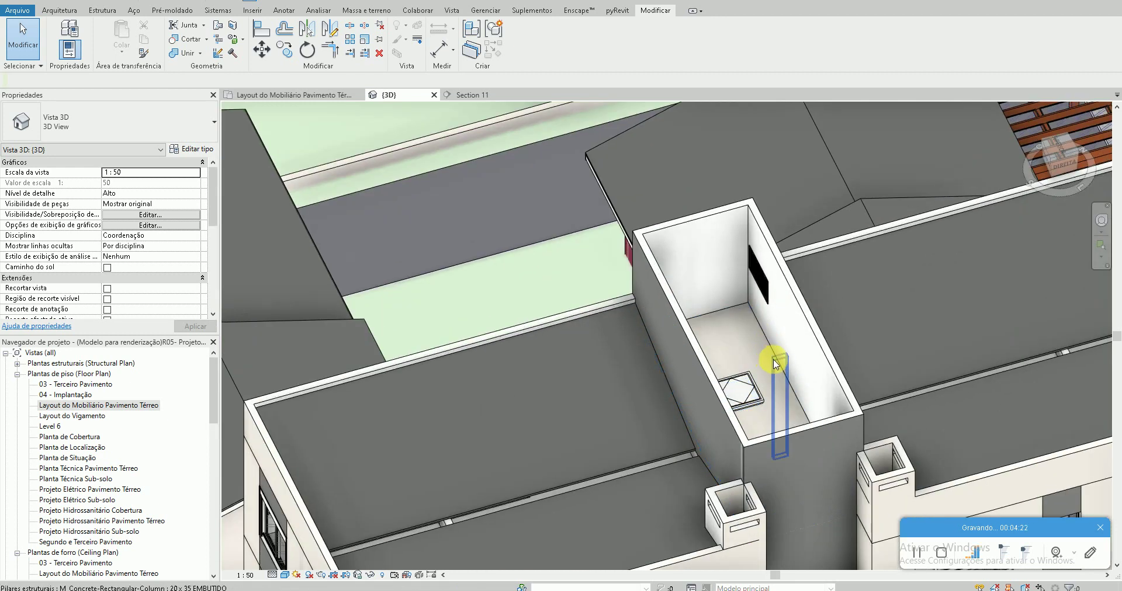
scroll(571, 376, down, 4)
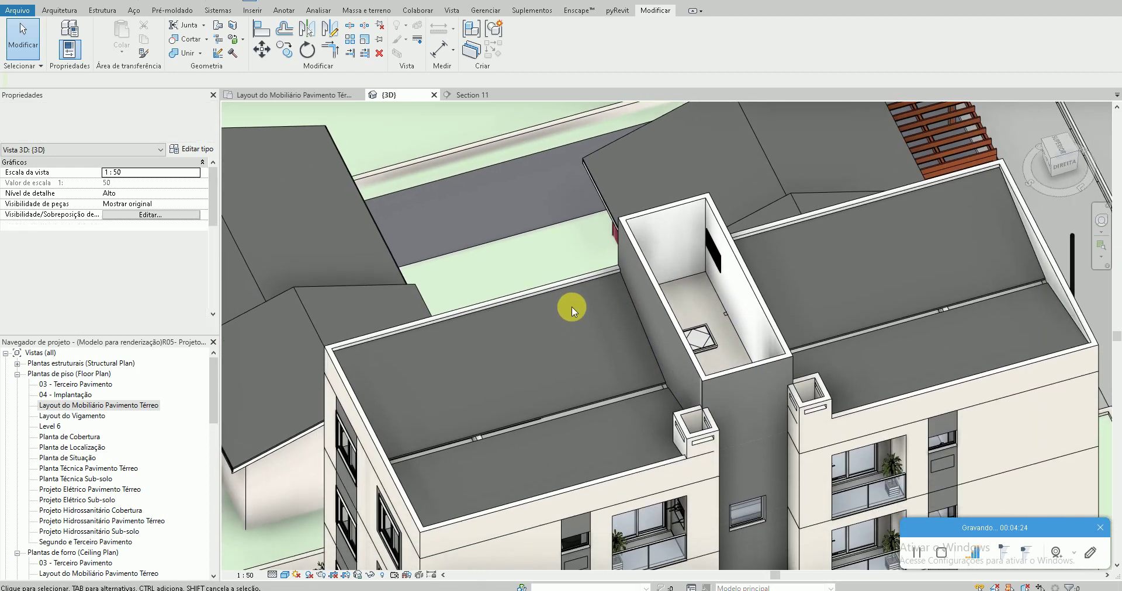
click(569, 288)
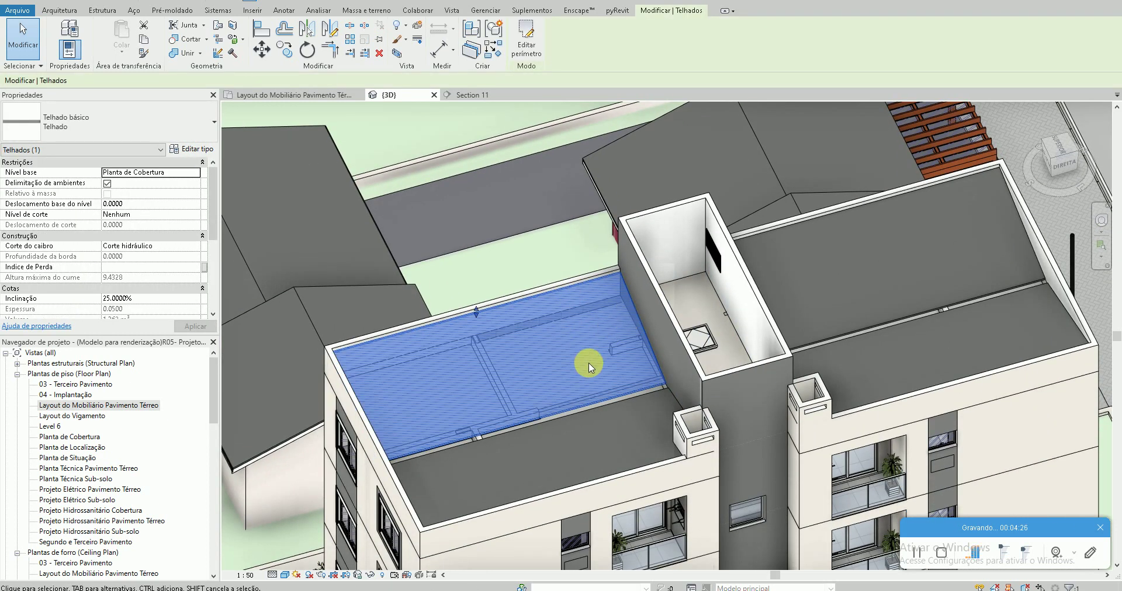
scroll(588, 363, up, 2)
key(Escape)
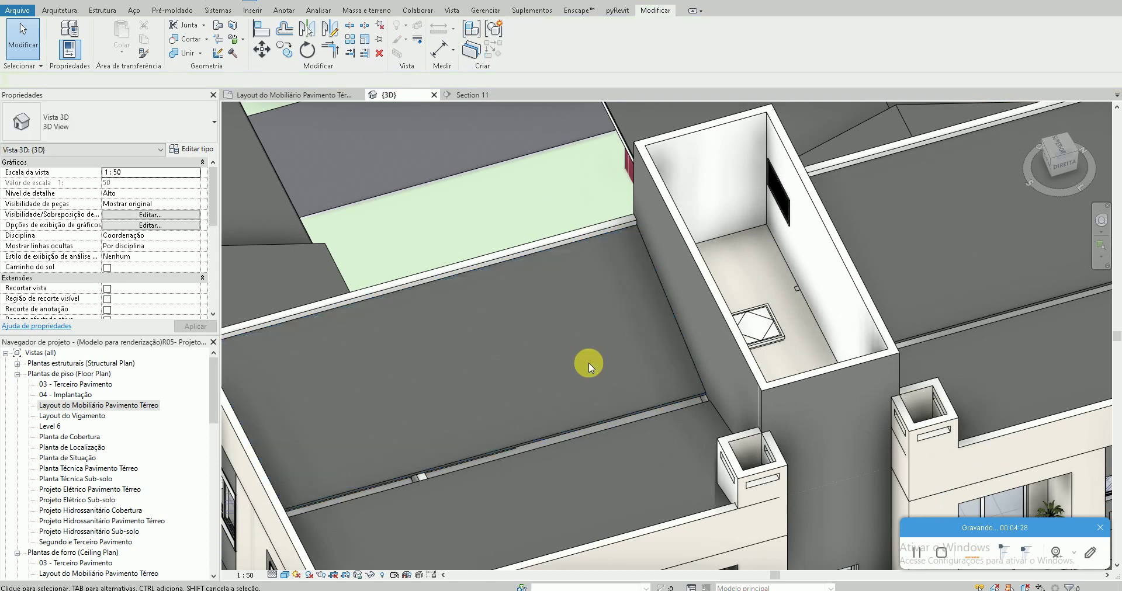
double_click(127, 407)
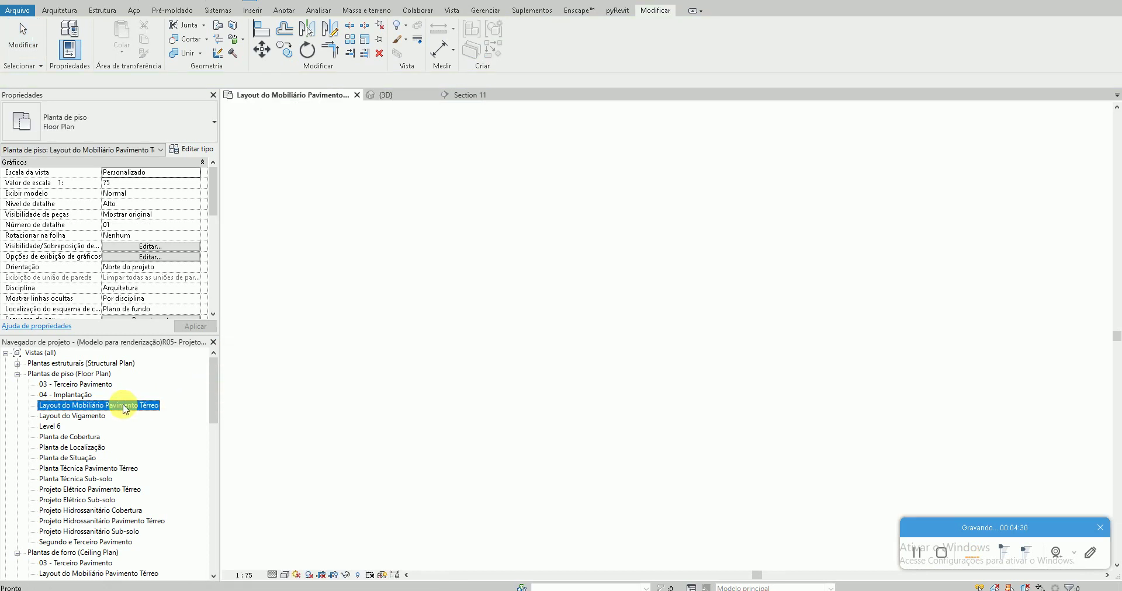
scroll(479, 374, down, 3)
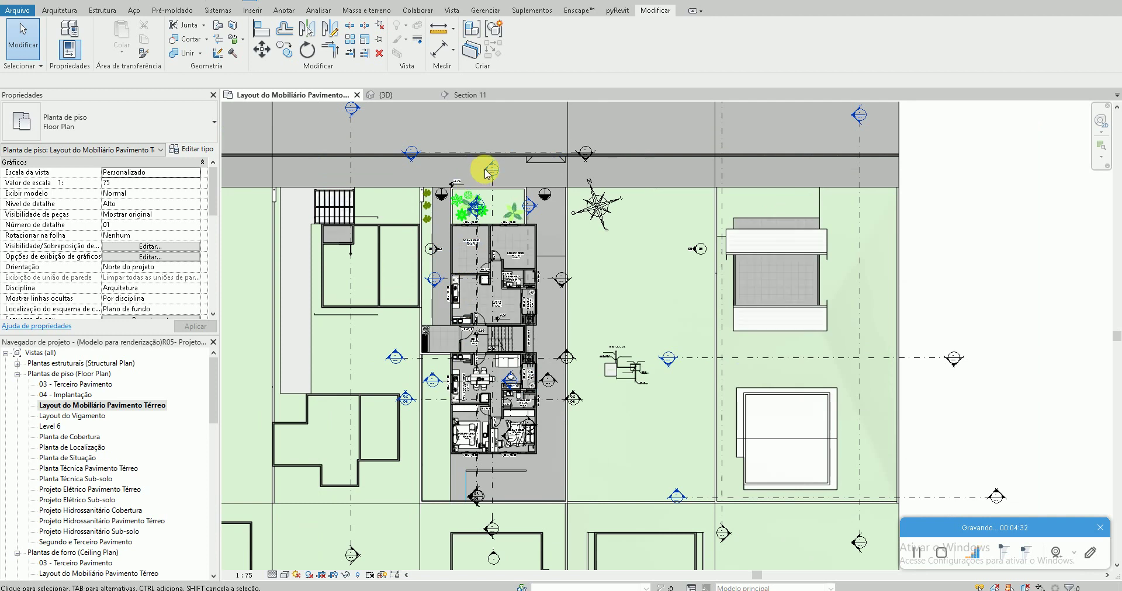
double_click(487, 169)
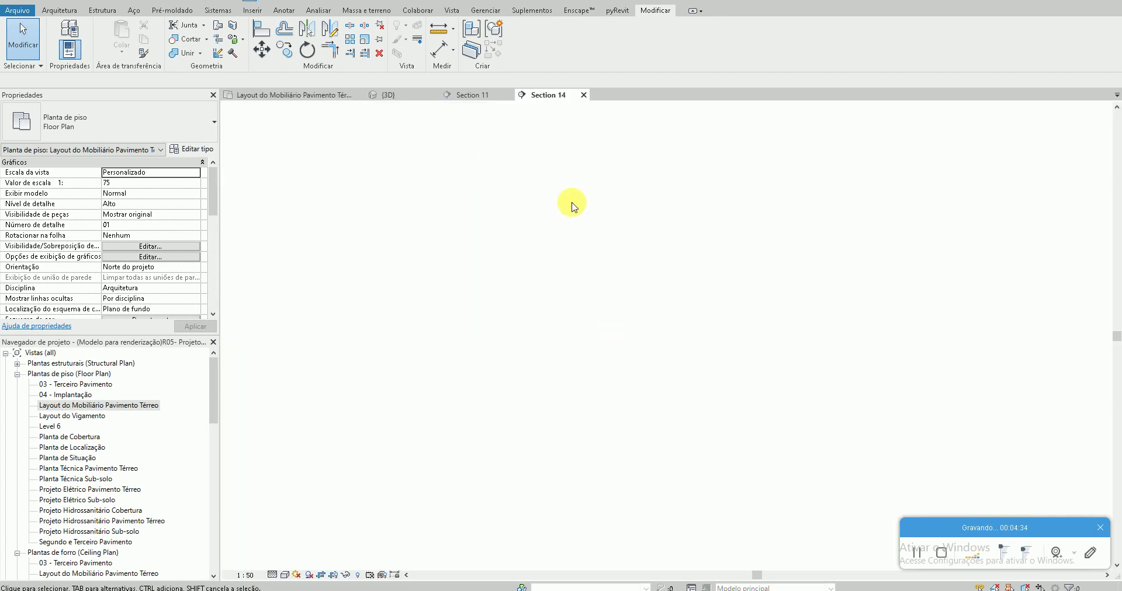
scroll(643, 216, up, 3)
scroll(656, 210, up, 3)
scroll(723, 205, up, 3)
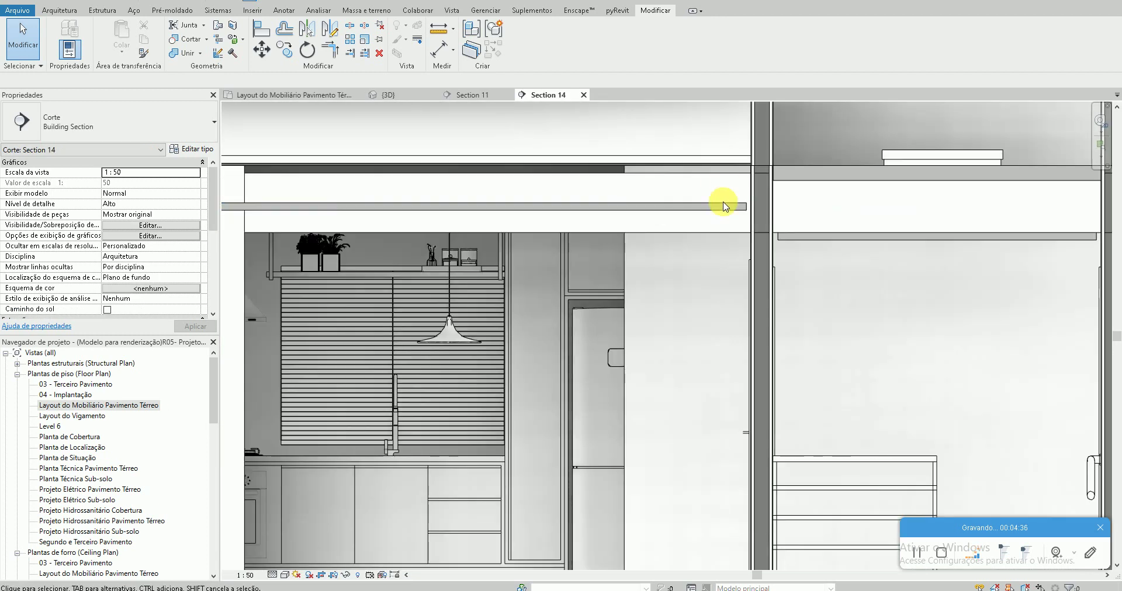
middle_drag(723, 206, 699, 256)
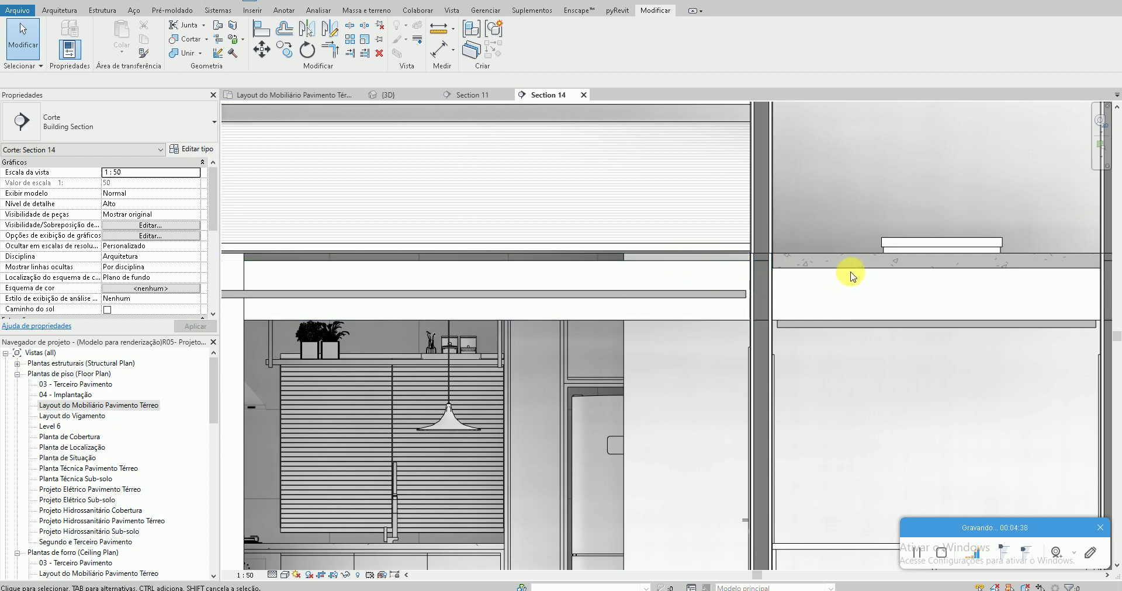
middle_drag(850, 275, 704, 273)
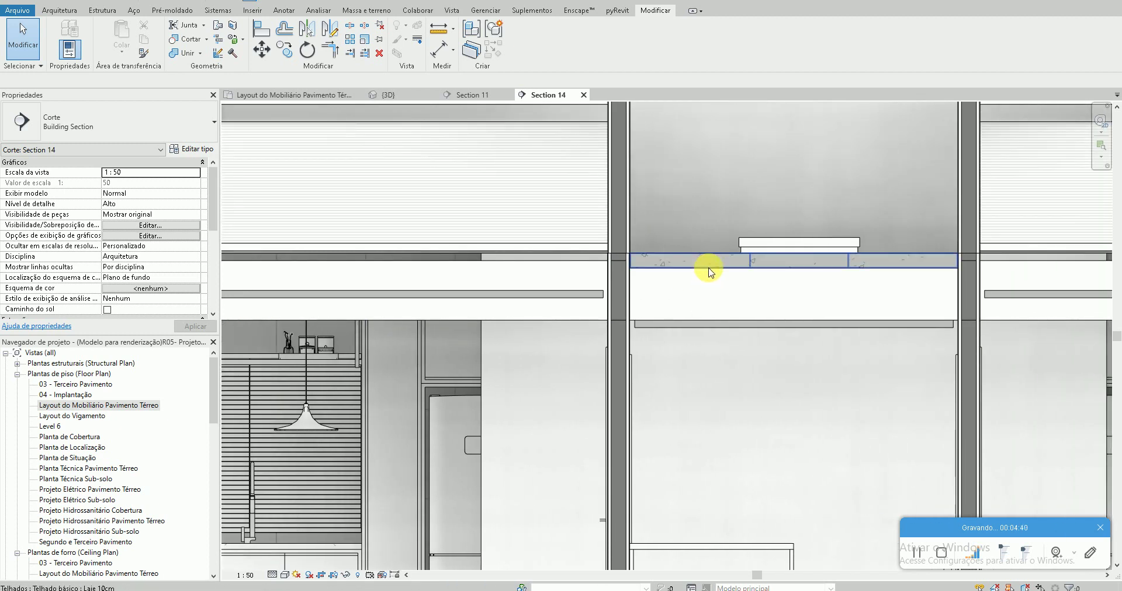
click(704, 271)
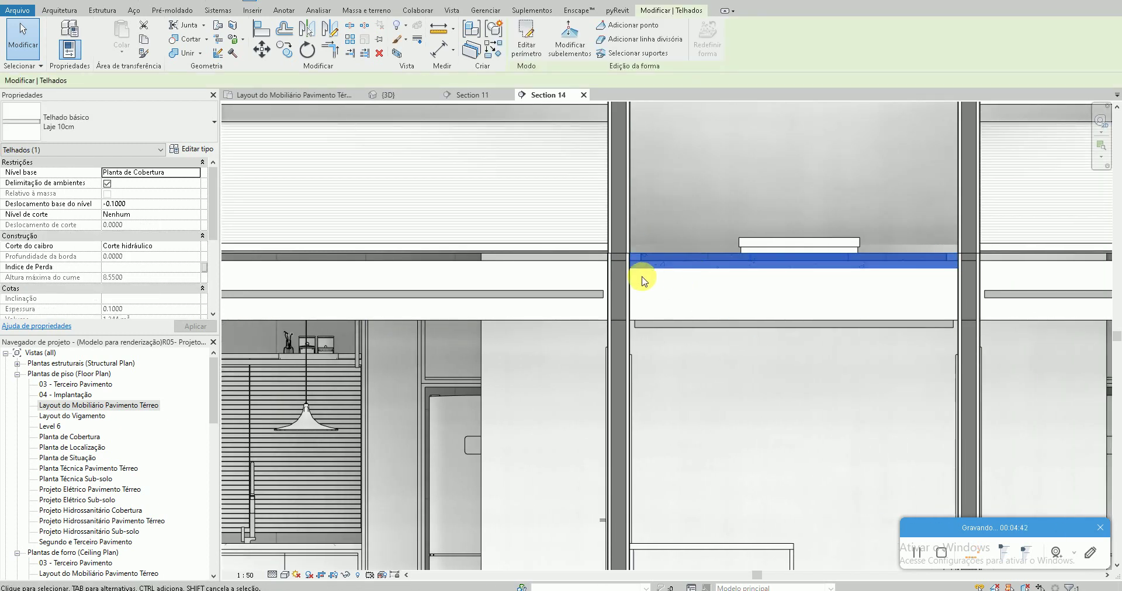
scroll(549, 291, down, 3)
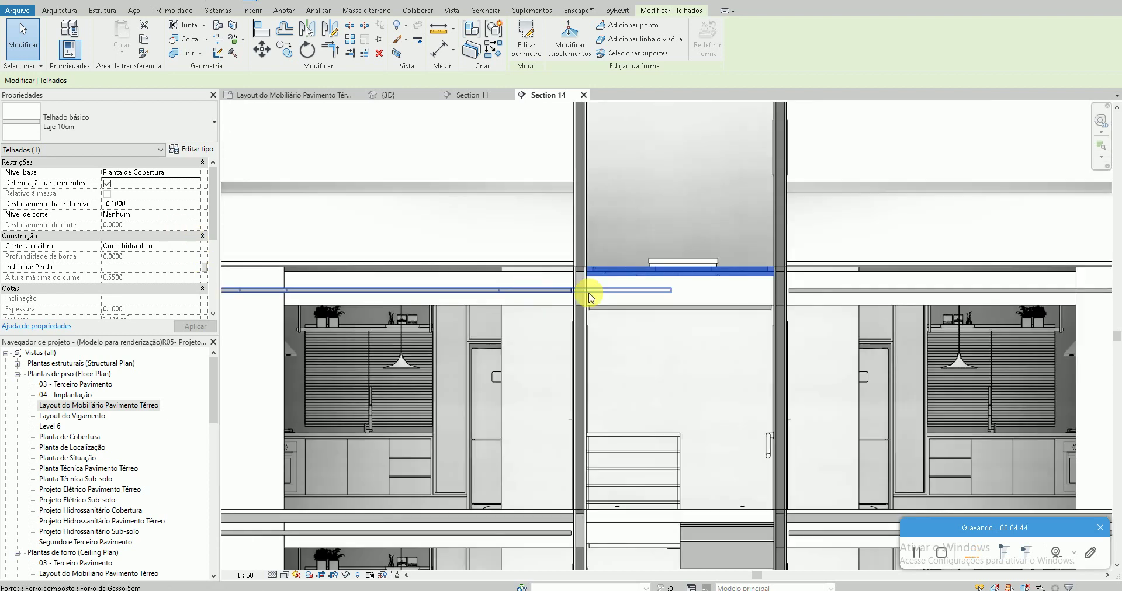
key(Escape)
middle_drag(607, 296, 393, 306)
scroll(393, 306, up, 2)
middle_drag(809, 309, 784, 310)
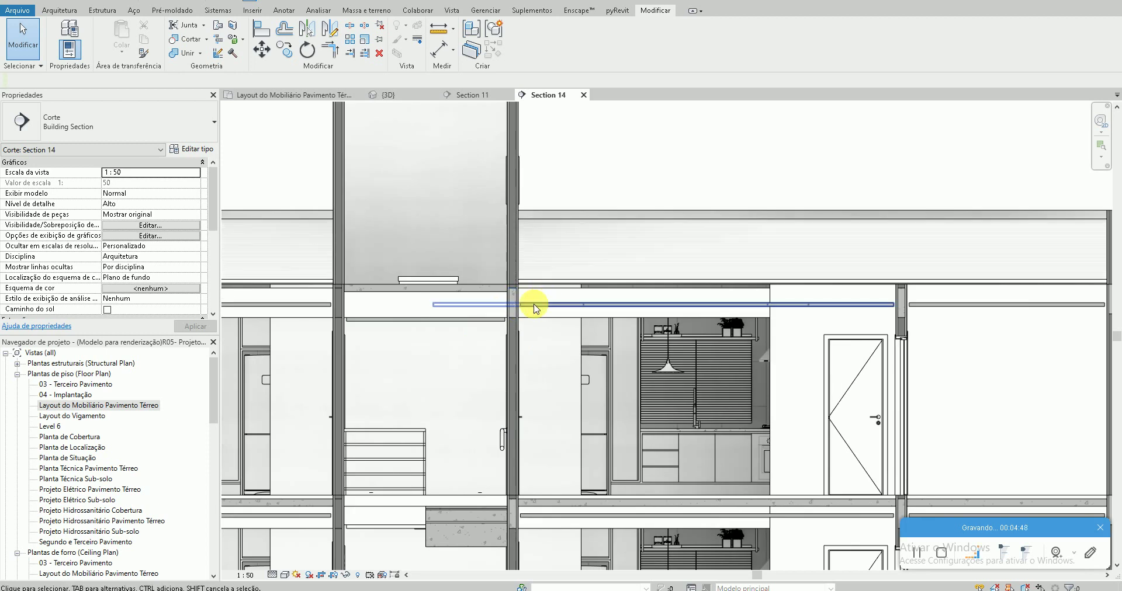
scroll(524, 302, up, 1)
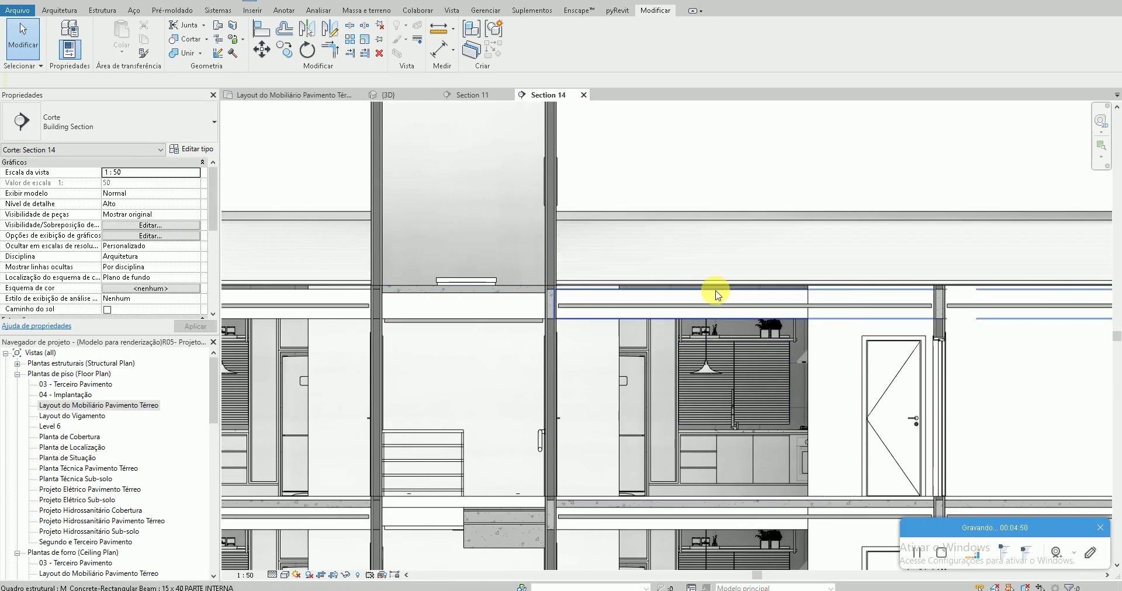
scroll(719, 292, down, 3)
scroll(571, 360, up, 3)
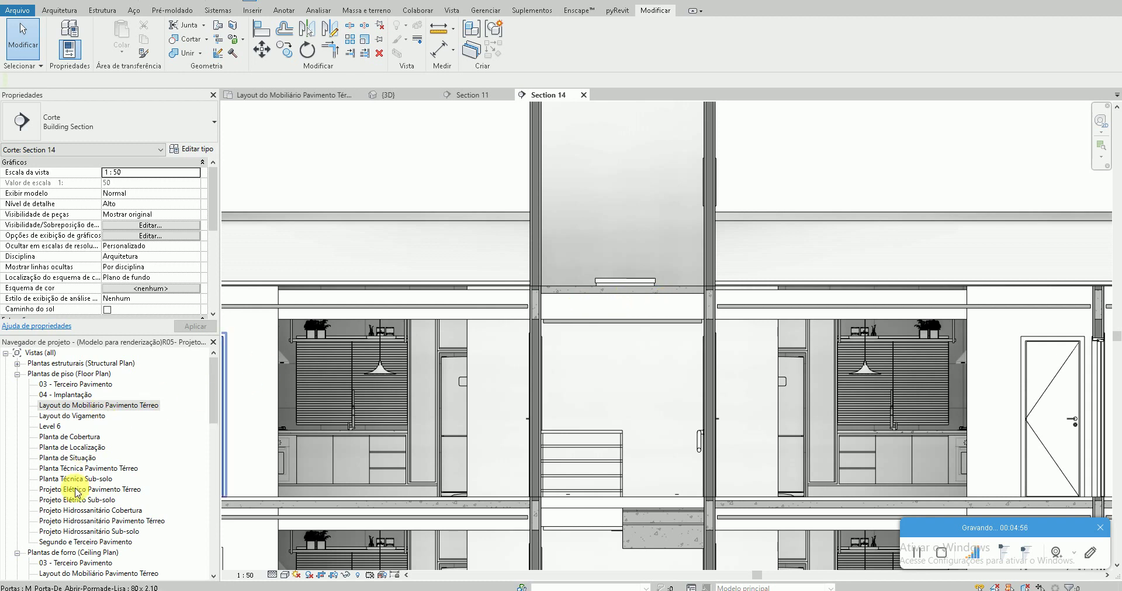
Open the Planta de Cobertura plan and start a Laje (fundação) slab sketch with straight lines
double_click(79, 442)
scroll(601, 381, up, 3)
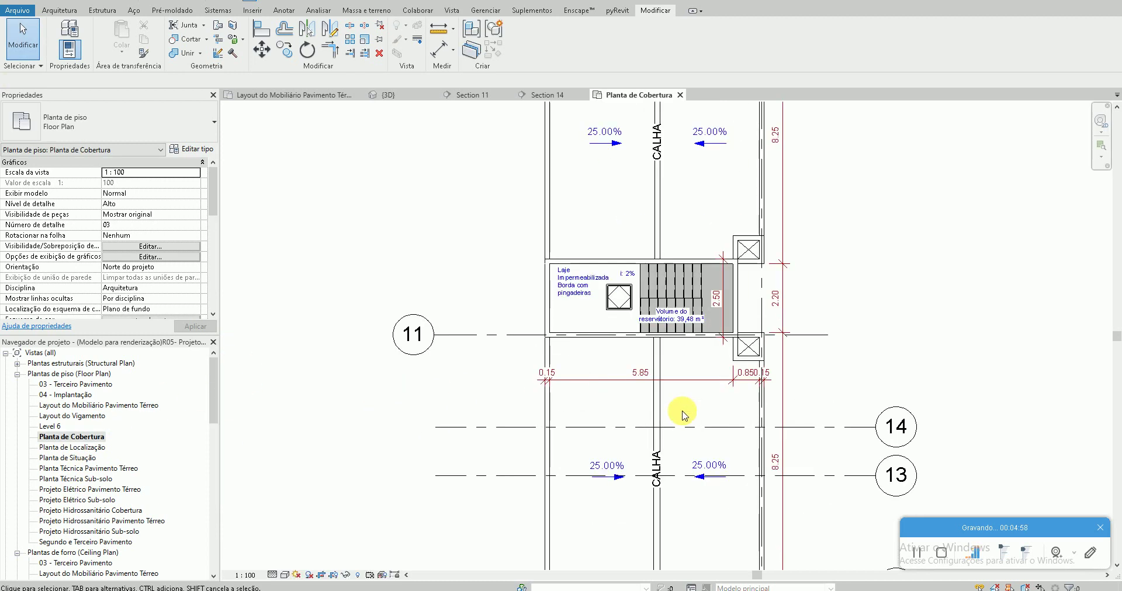
middle_drag(682, 413, 625, 390)
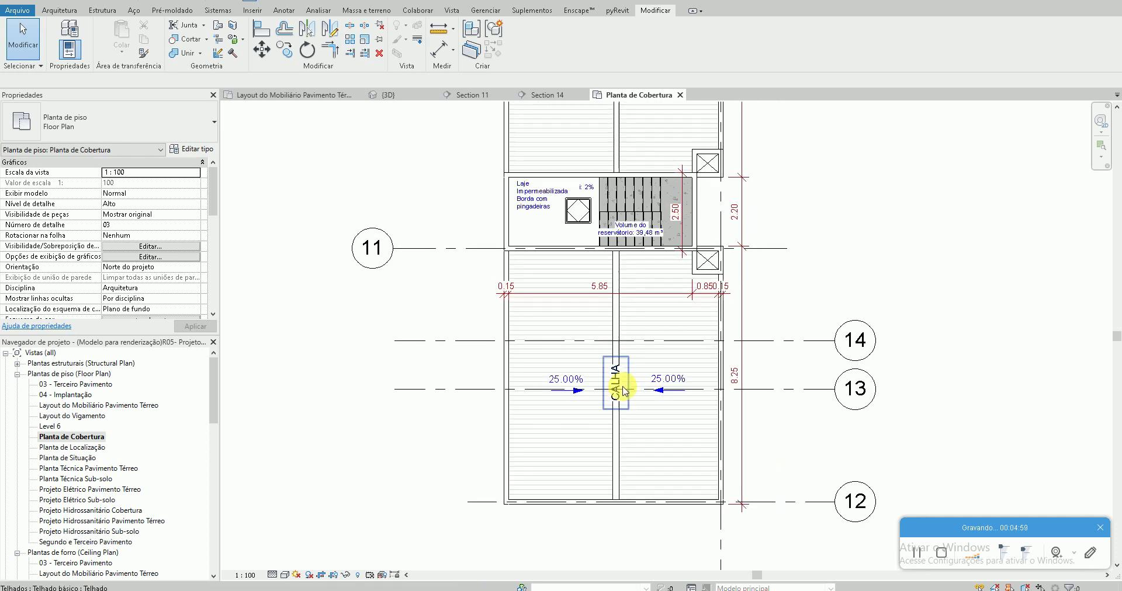
click(102, 11)
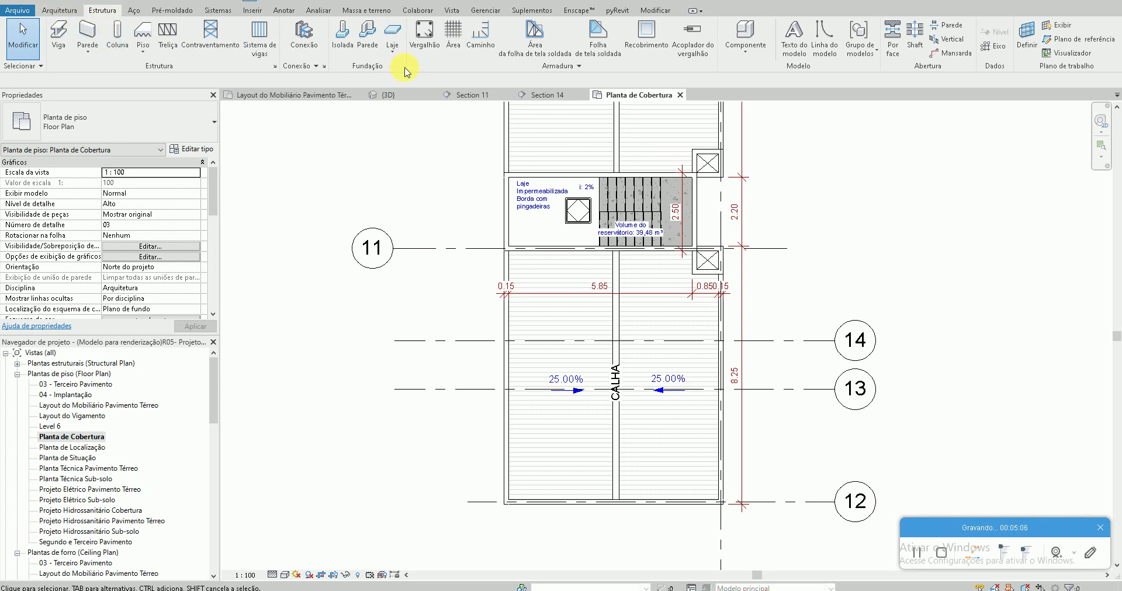
click(390, 39)
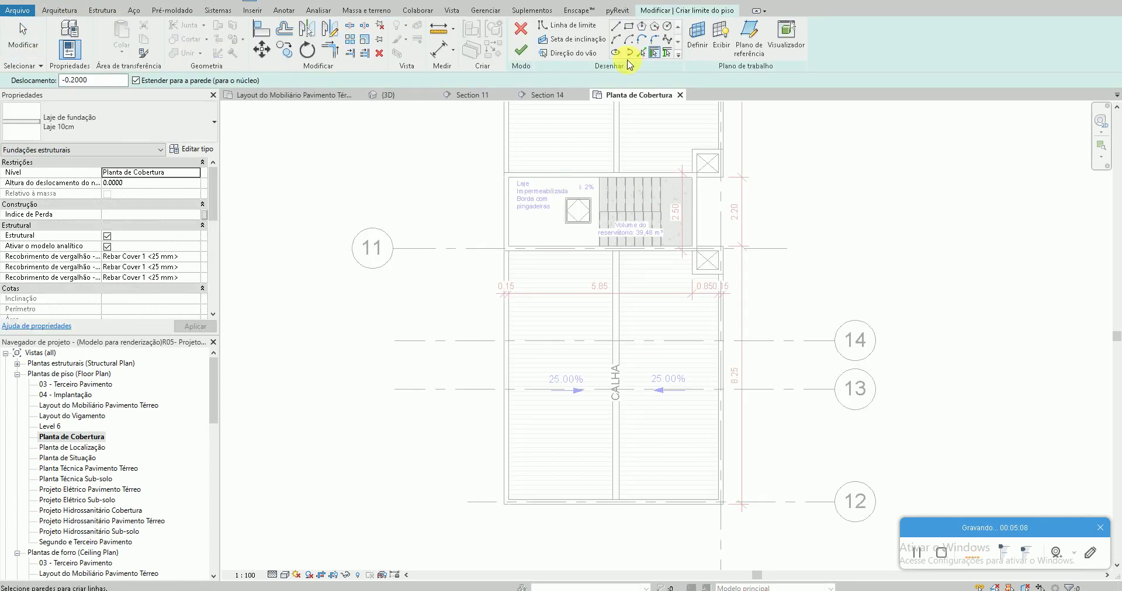
click(616, 30)
Sketch the slab boundary down the left wall and along the bottom edge
scroll(513, 255, up, 4)
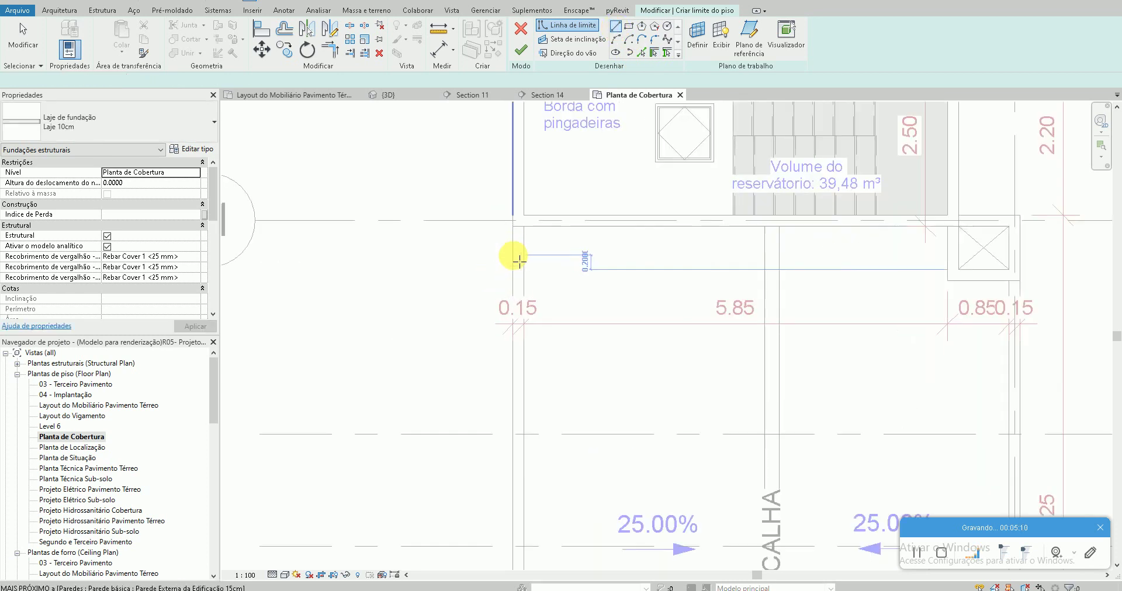
scroll(526, 220, up, 1)
click(529, 220)
scroll(556, 491, down, 2)
scroll(471, 538, up, 3)
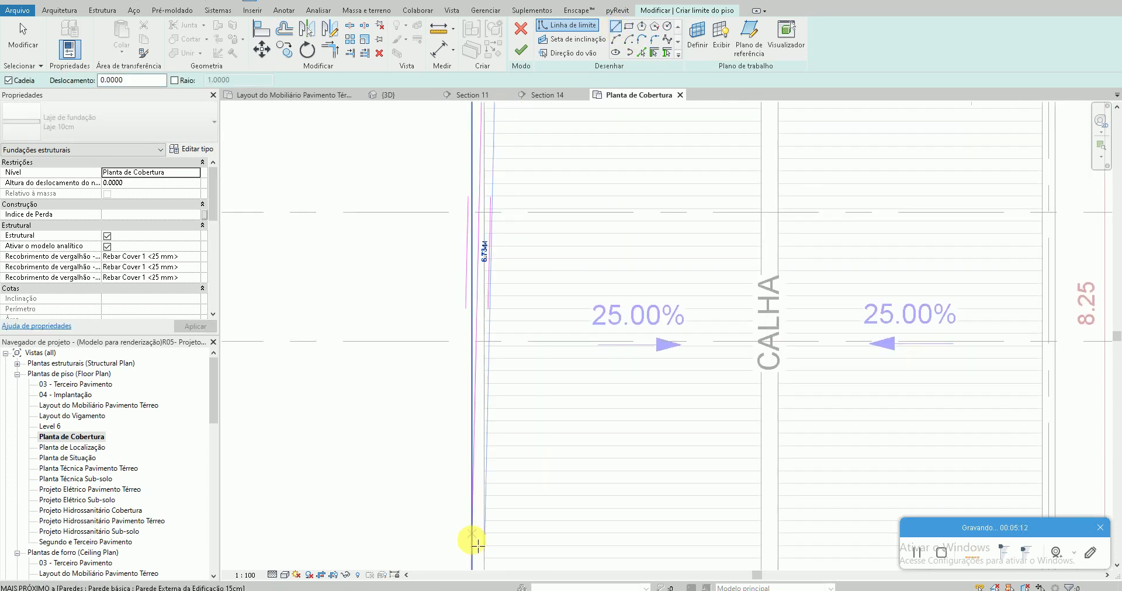
middle_drag(471, 539, 454, 383)
click(461, 410)
scroll(749, 419, up, 2)
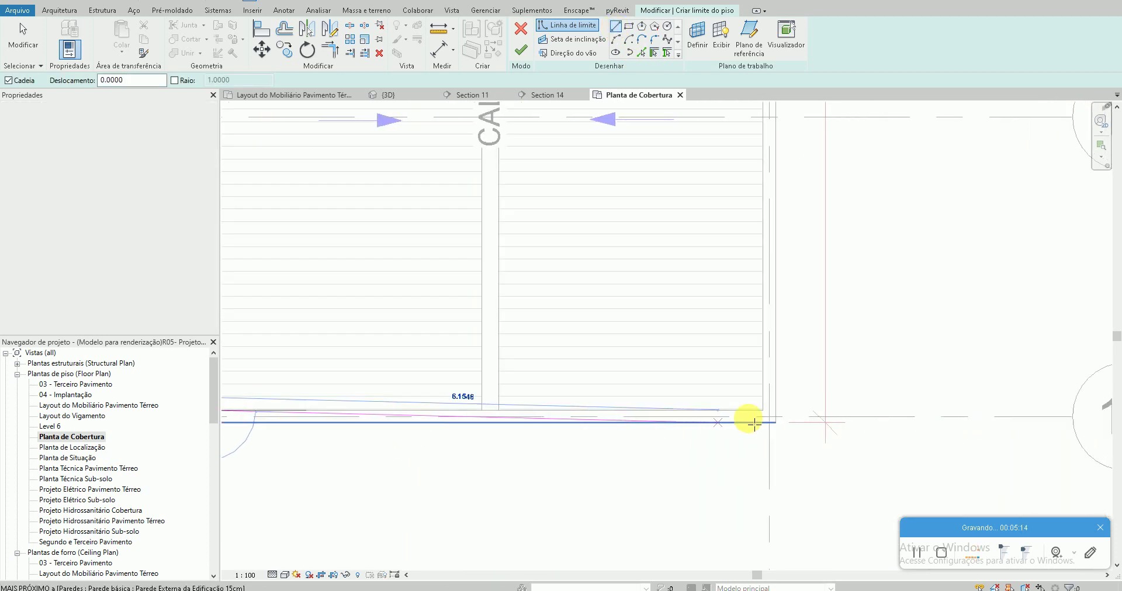
scroll(763, 409, up, 1)
click(765, 410)
Notch the boundary under and up beside the shaft box next to the stairs
scroll(727, 518, down, 3)
scroll(726, 358, down, 1)
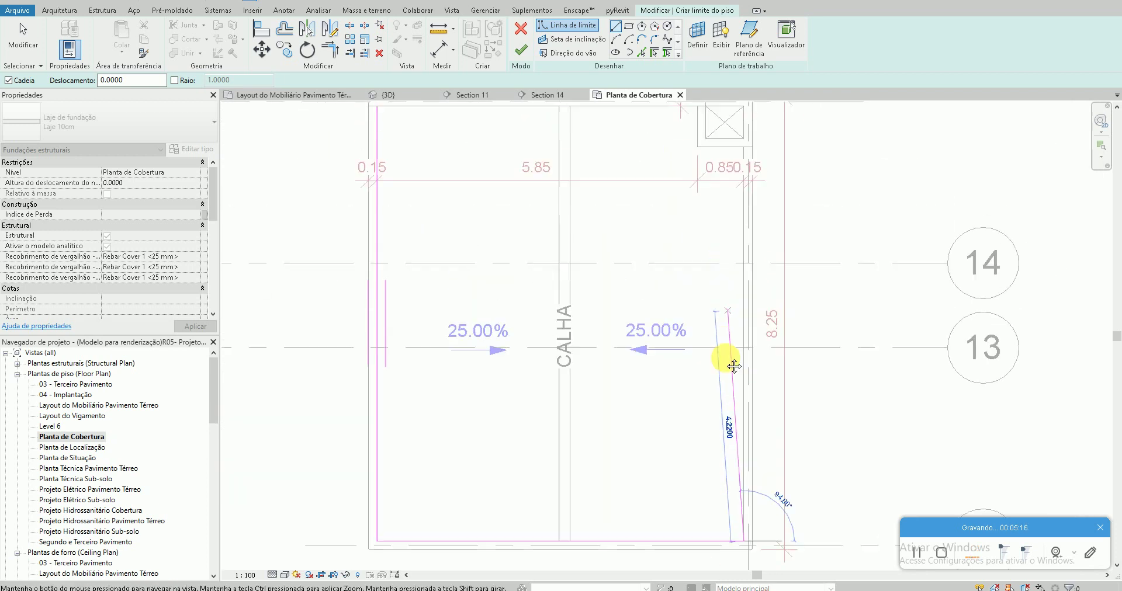
scroll(730, 351, up, 3)
scroll(728, 364, up, 1)
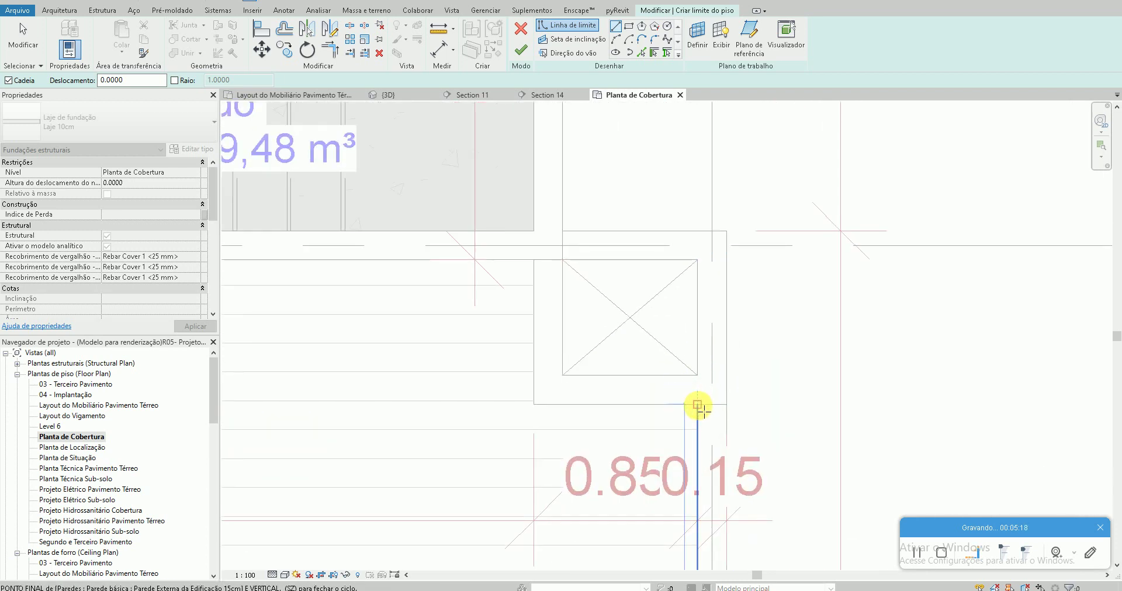
click(727, 404)
click(564, 405)
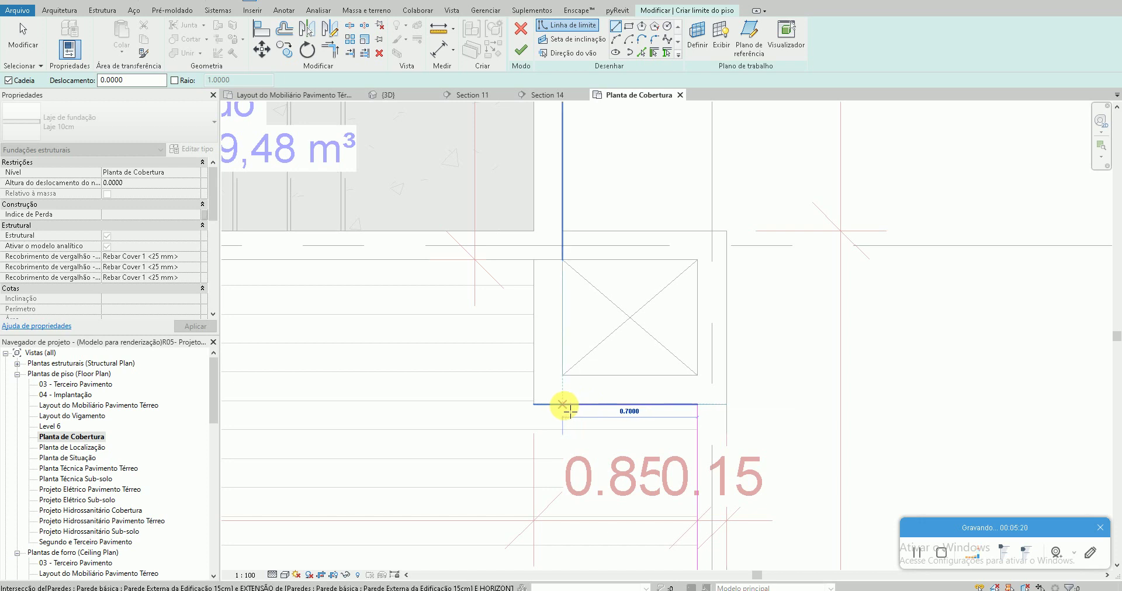
click(562, 260)
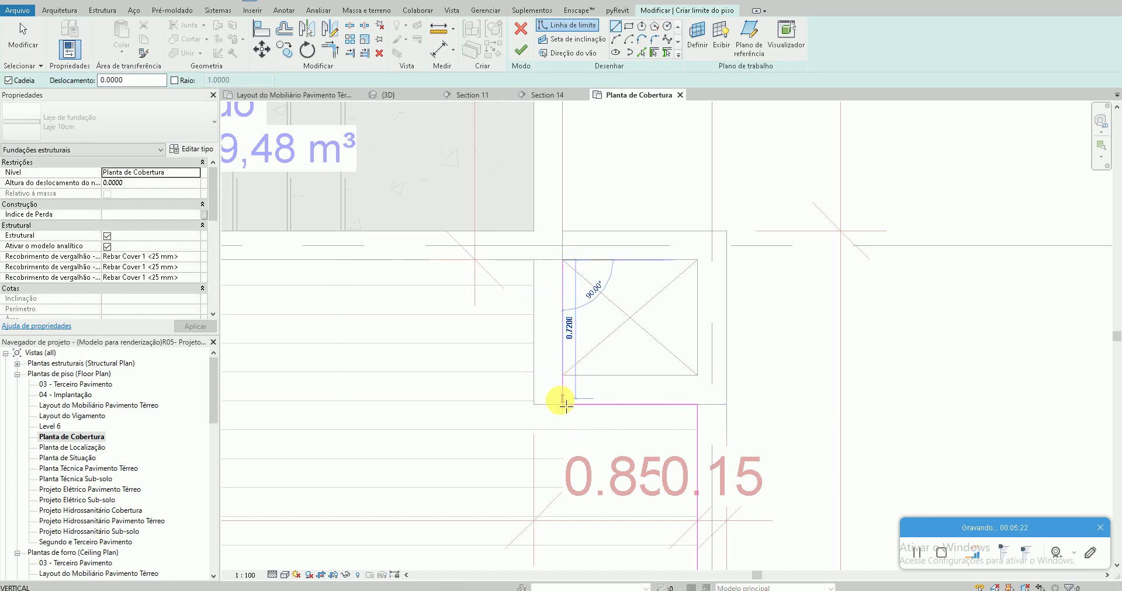
key(Escape)
key(Escape)
Add the top edge from the grid 11 corner, then finish the slab choosing Não anexar
scroll(588, 356, down, 2)
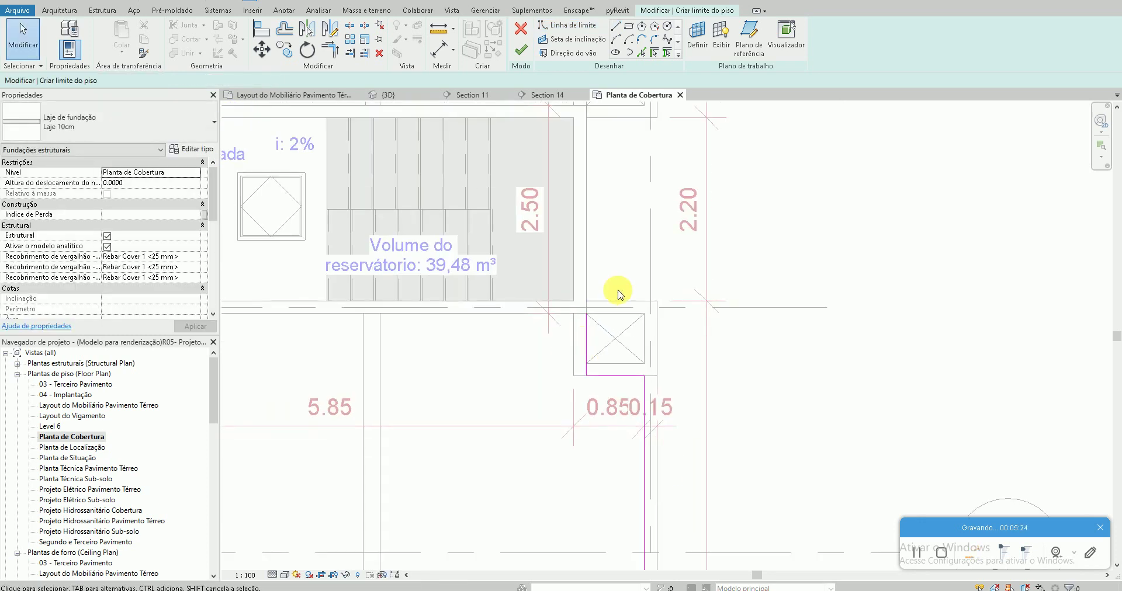
scroll(614, 293, down, 2)
scroll(594, 319, down, 1)
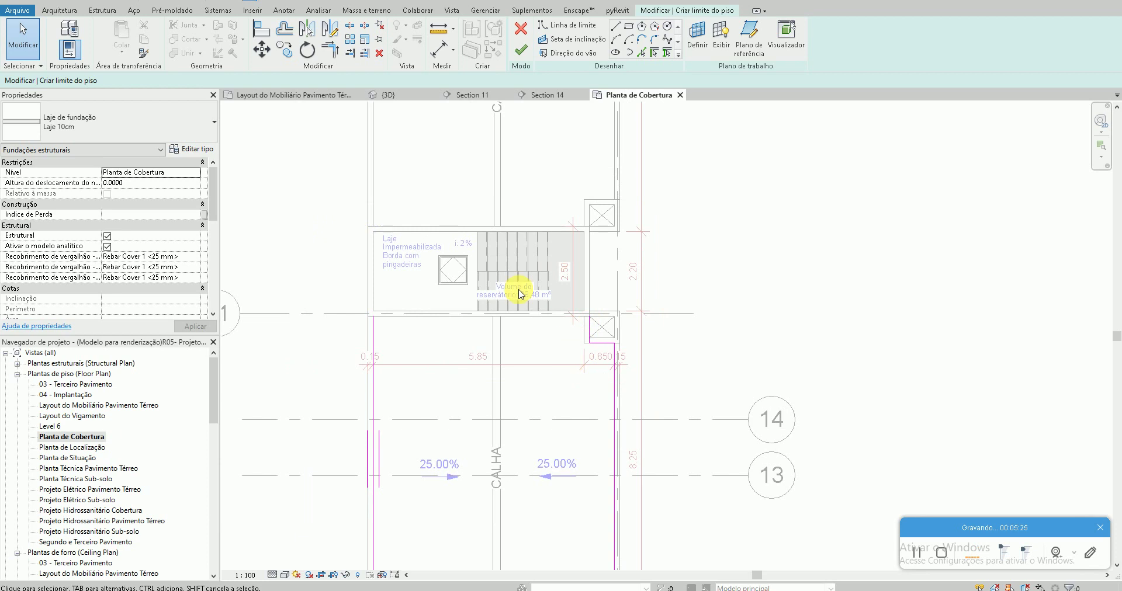
click(616, 27)
click(373, 317)
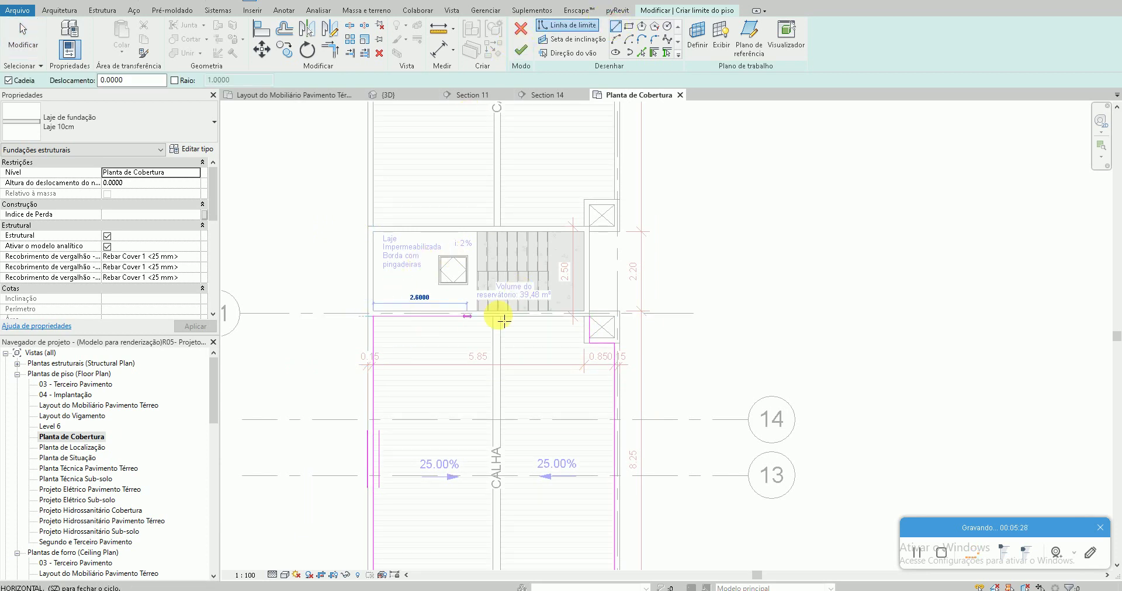
click(594, 323)
key(Escape)
key(Escape)
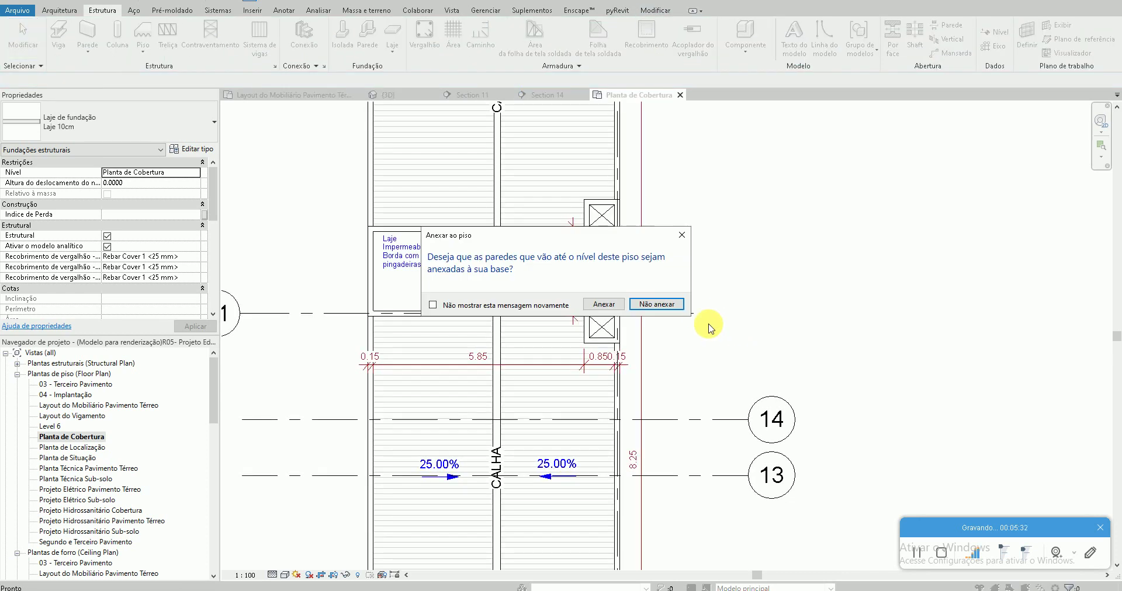
click(656, 304)
scroll(716, 381, down, 3)
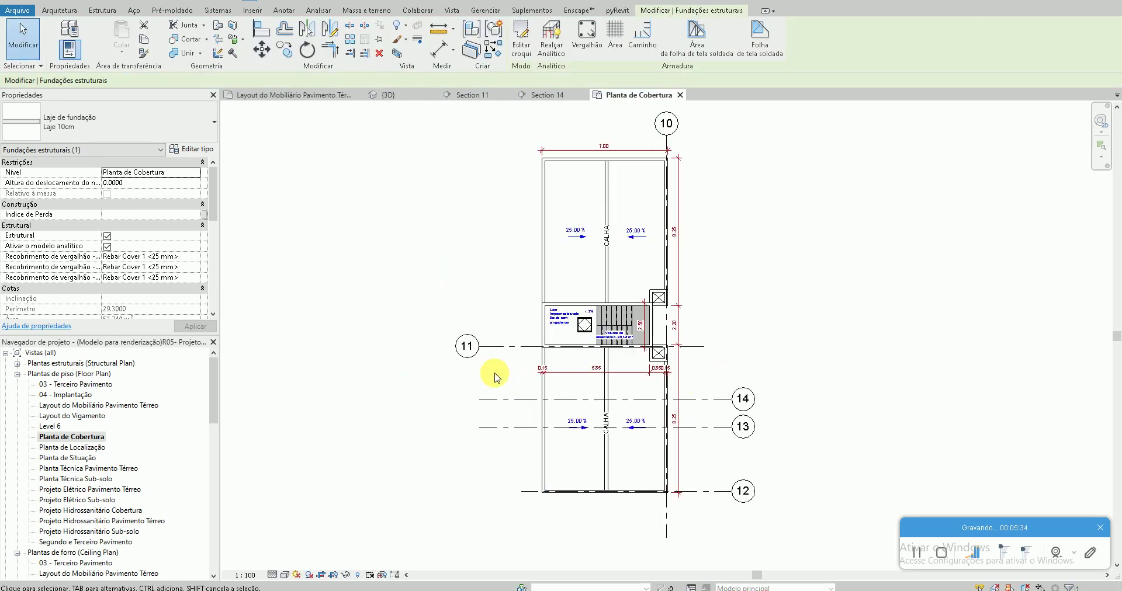
Open Section 11 and zoom in on the wall and slab beside the shaft
double_click(100, 405)
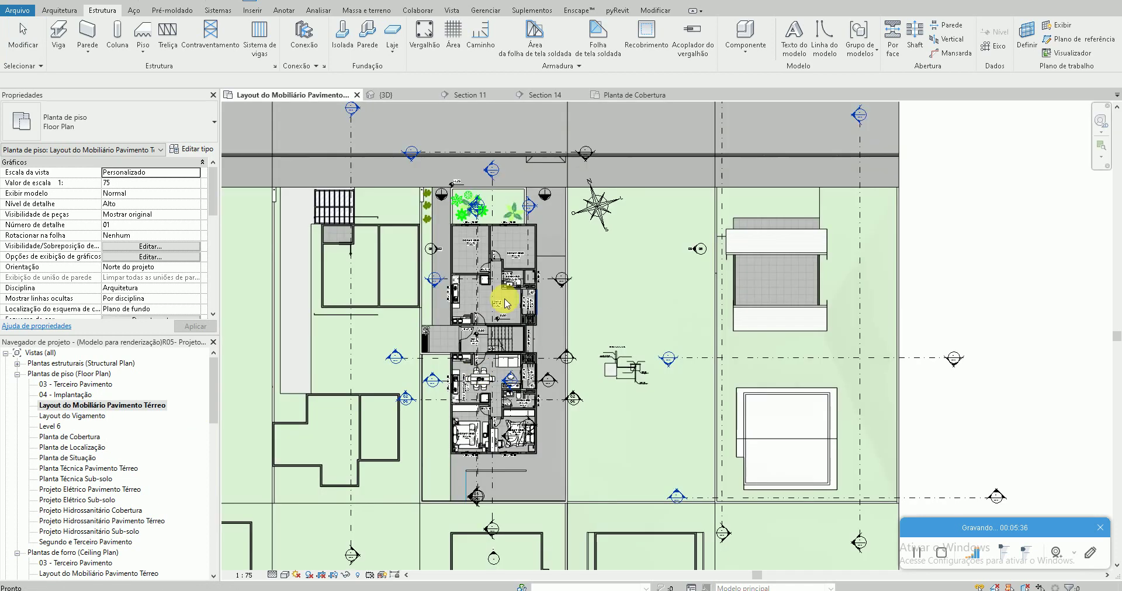
scroll(515, 397, up, 5)
double_click(421, 343)
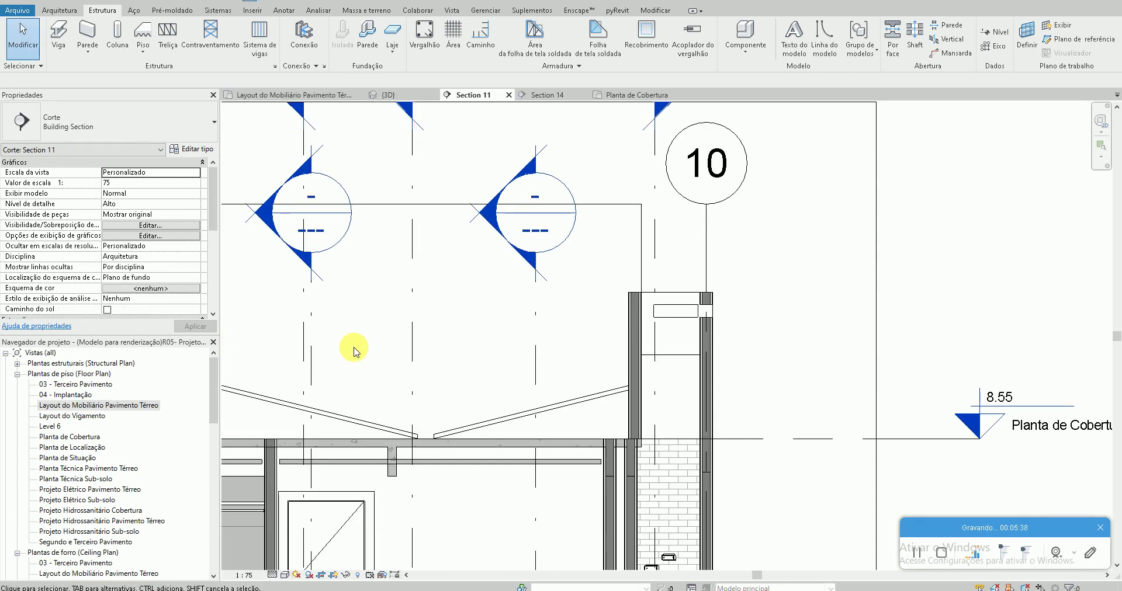
middle_drag(548, 482, 742, 310)
scroll(746, 376, up, 2)
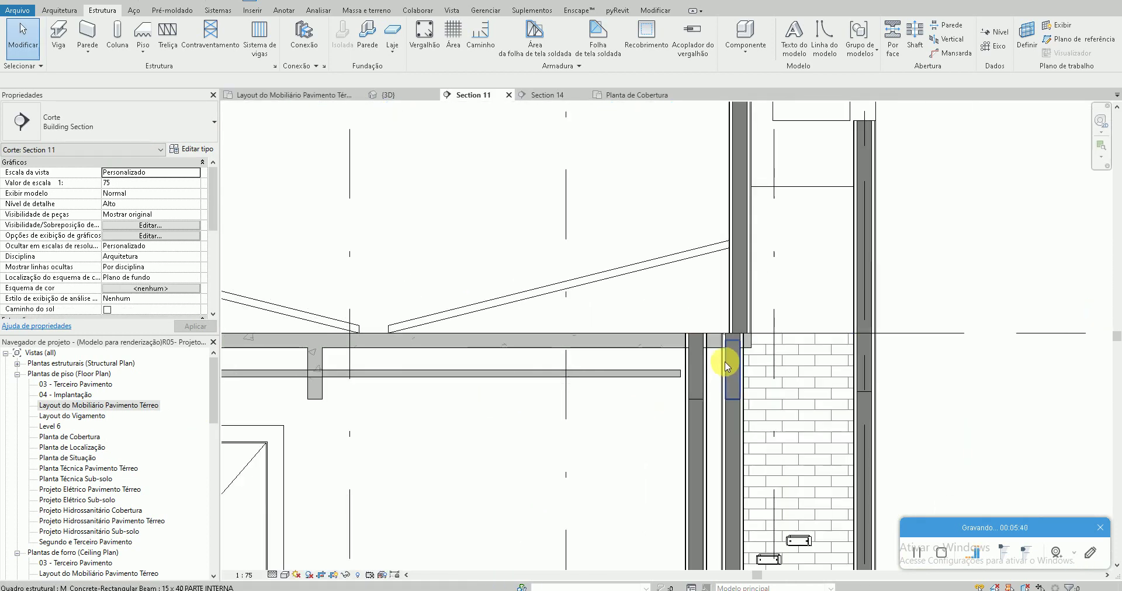
middle_drag(725, 366, 757, 339)
scroll(528, 391, down, 3)
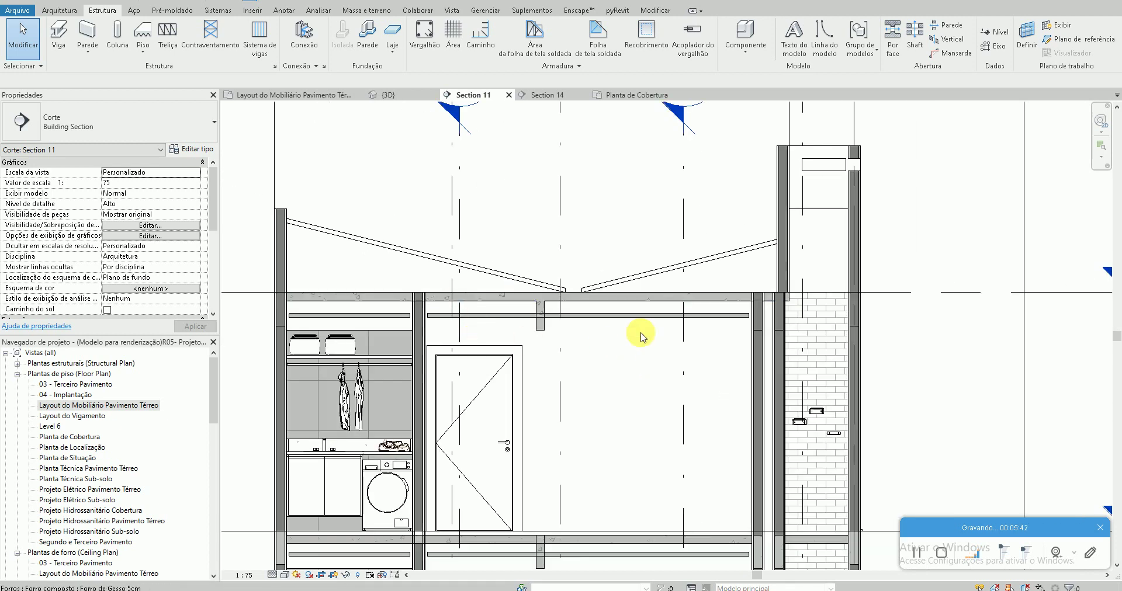
mouse_move(626, 321)
middle_down()
mouse_move(617, 364)
mouse_move(613, 278)
middle_up()
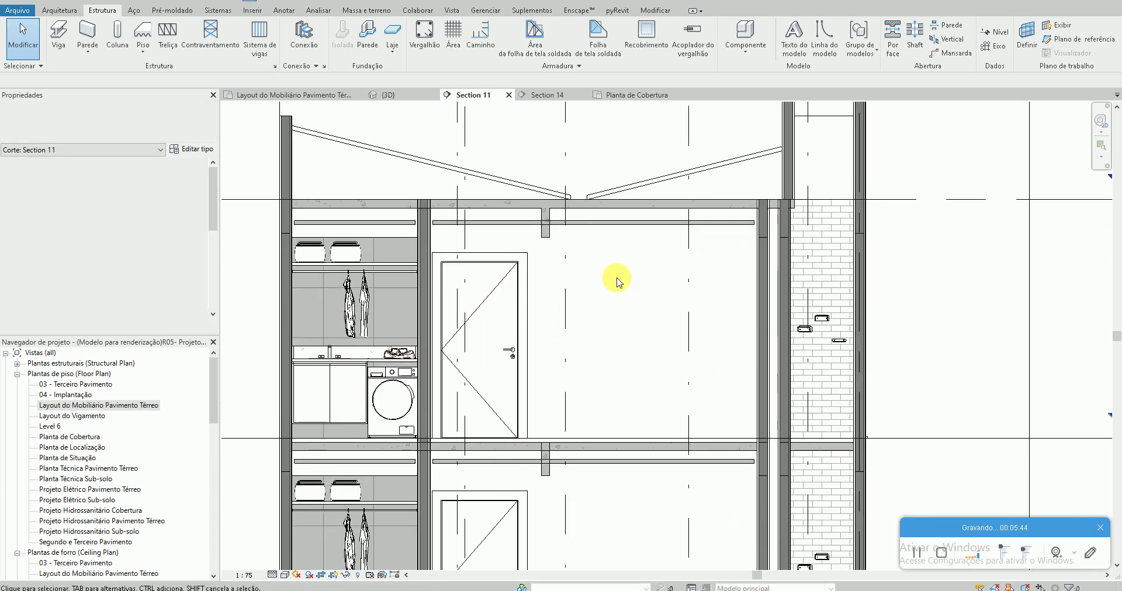
scroll(623, 376, down, 3)
Pan Section 11 down to the 8.55 roof level and the right wall
scroll(623, 213, up, 2)
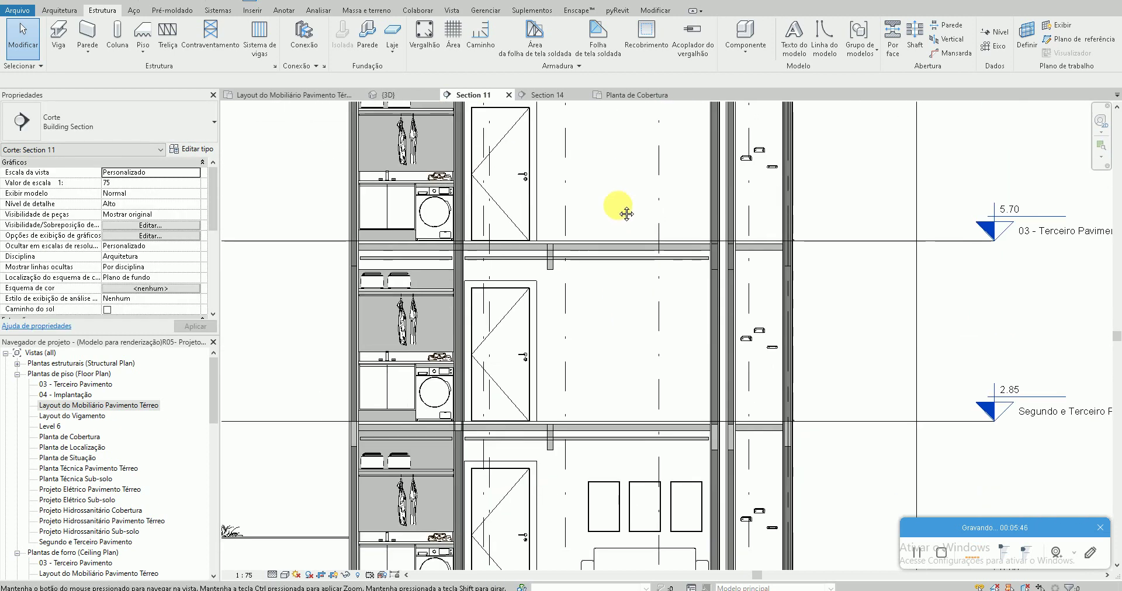
scroll(618, 213, down, 1)
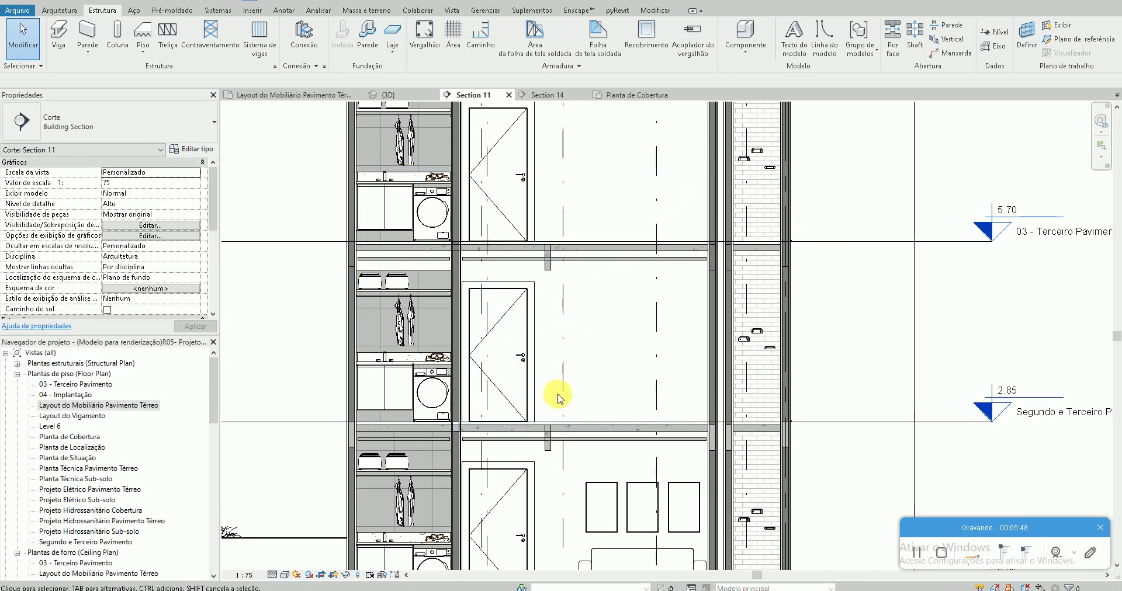
middle_drag(581, 278, 580, 389)
middle_drag(555, 199, 484, 251)
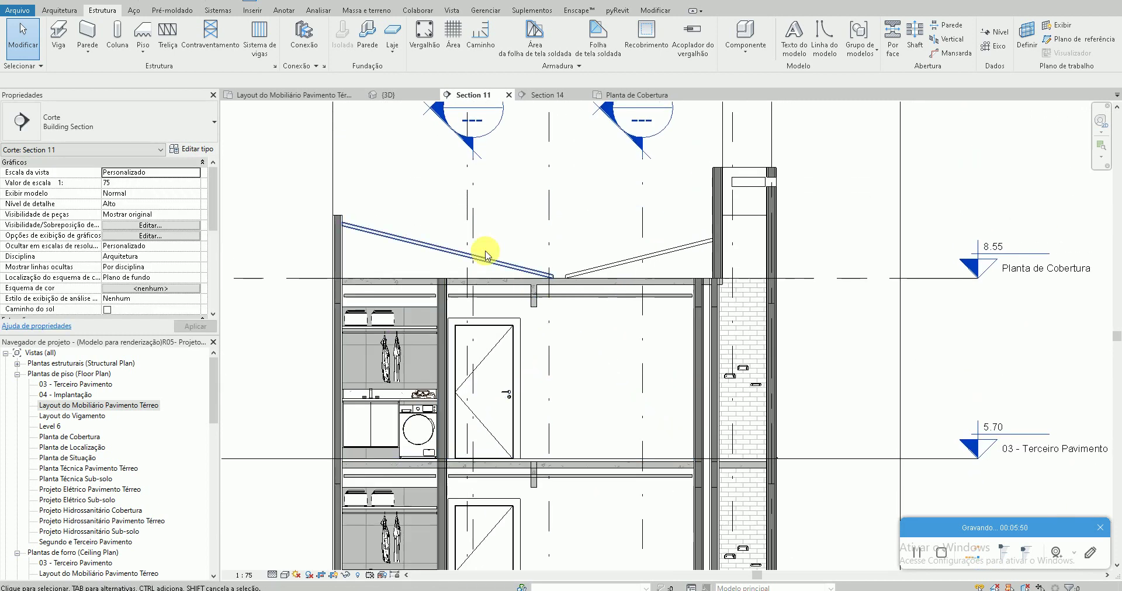
scroll(679, 257, up, 2)
scroll(728, 271, up, 2)
scroll(699, 304, up, 1)
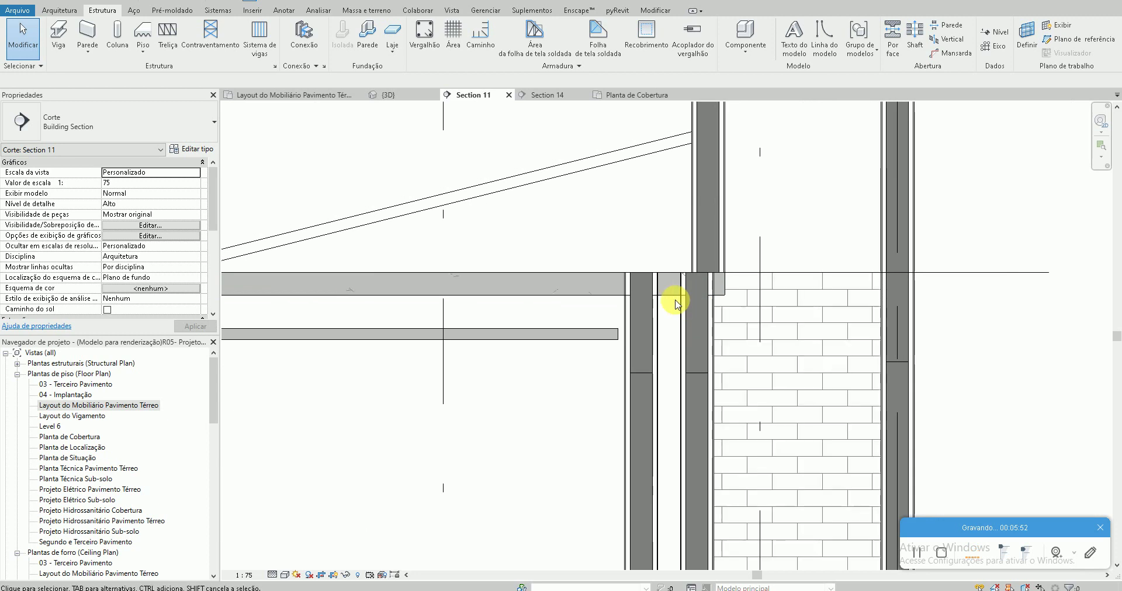
scroll(670, 295, down, 2)
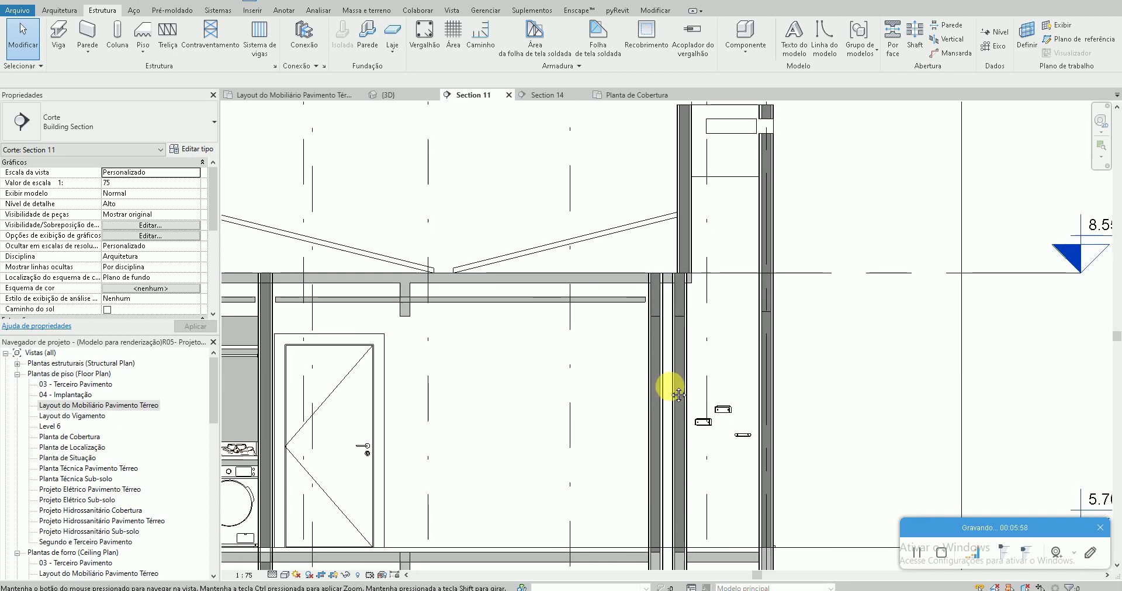
ctrl+scroll(669, 327, down, 3)
scroll(656, 246, down, 2)
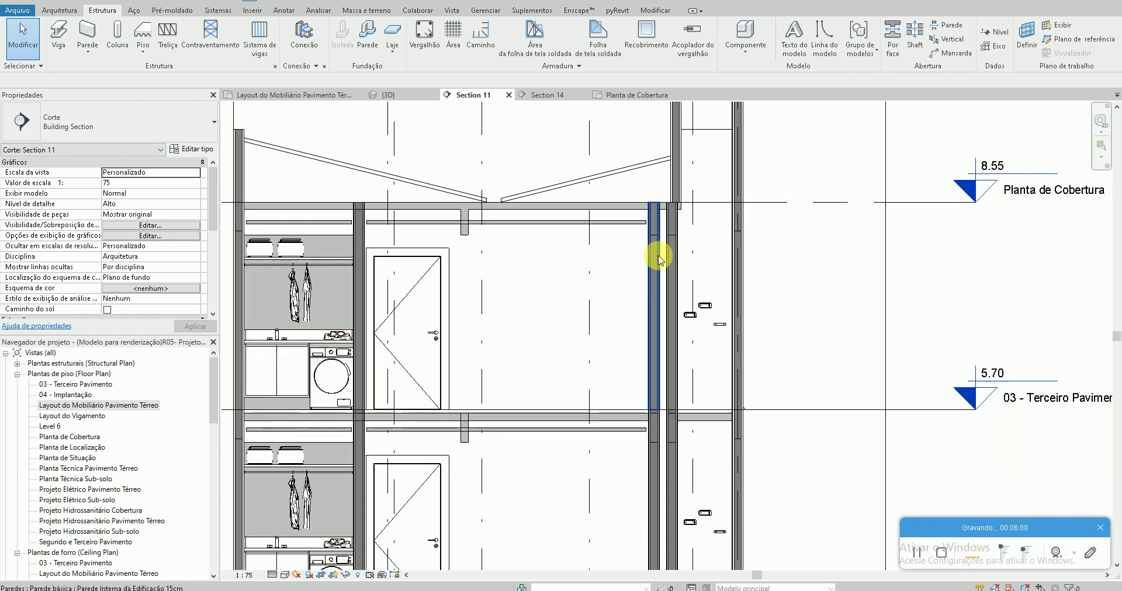
Review more floors and the section heads, then return to the {3D} view
middle_drag(657, 251, 655, 170)
scroll(646, 208, down, 2)
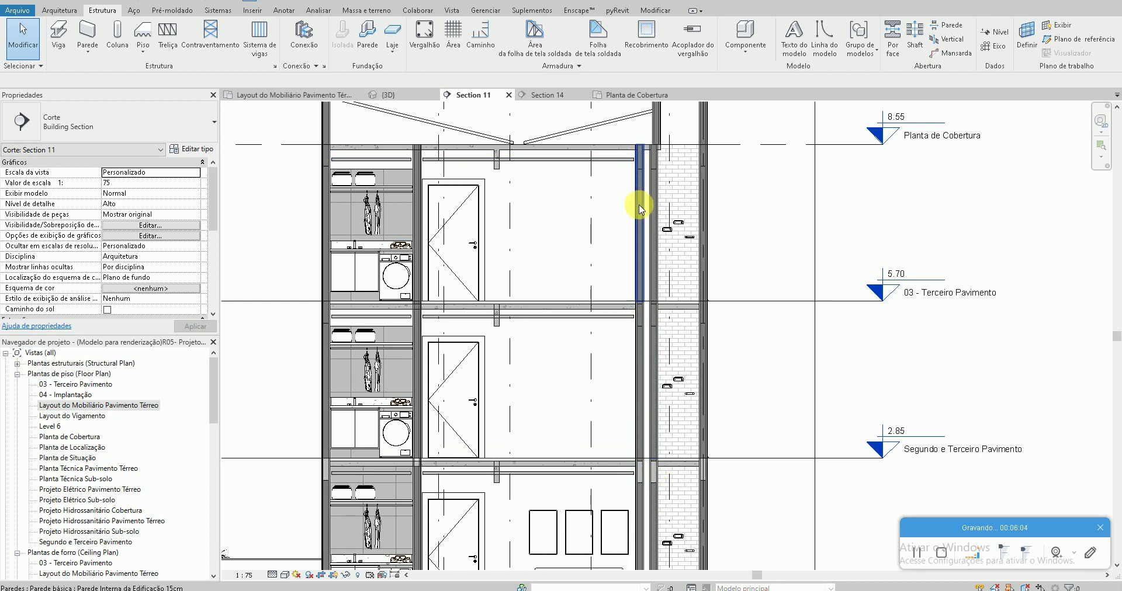
scroll(656, 195, down, 1)
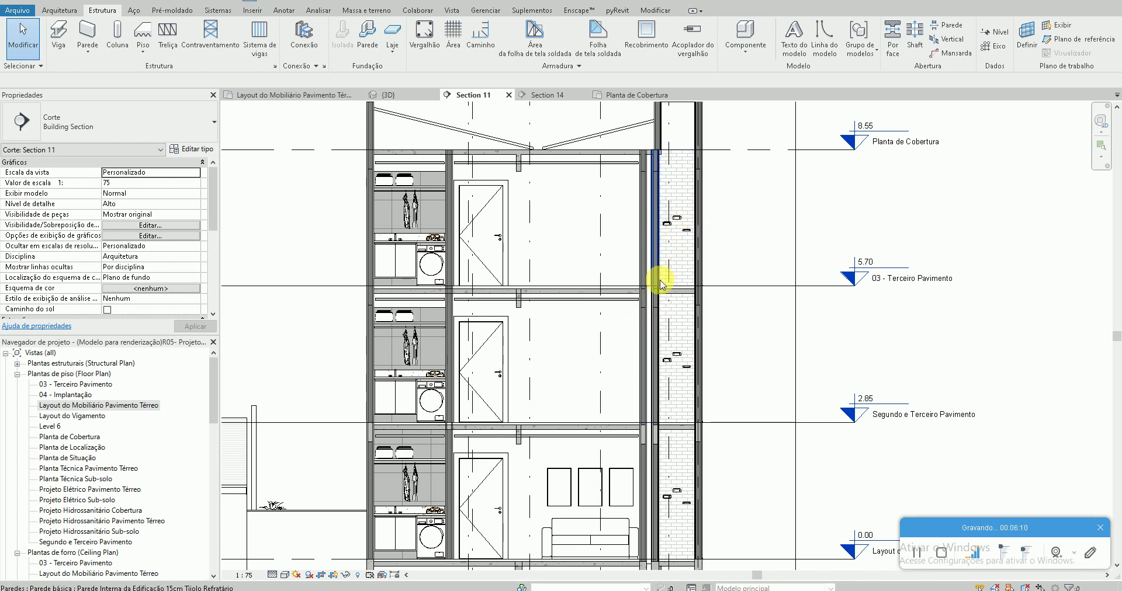
middle_drag(629, 220, 631, 351)
scroll(634, 226, up, 1)
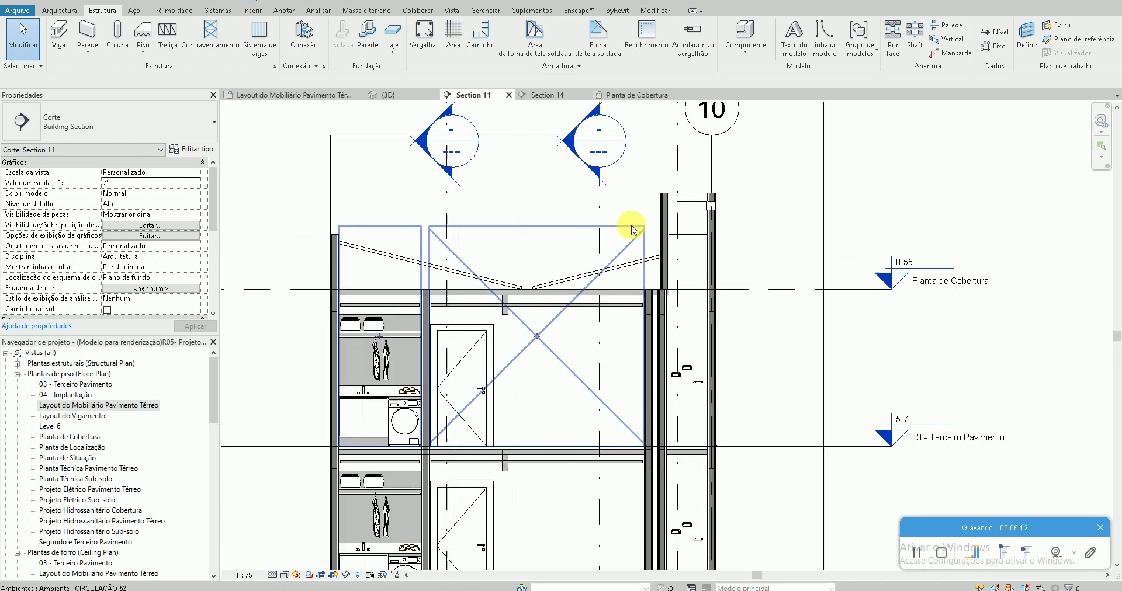
scroll(640, 251, up, 1)
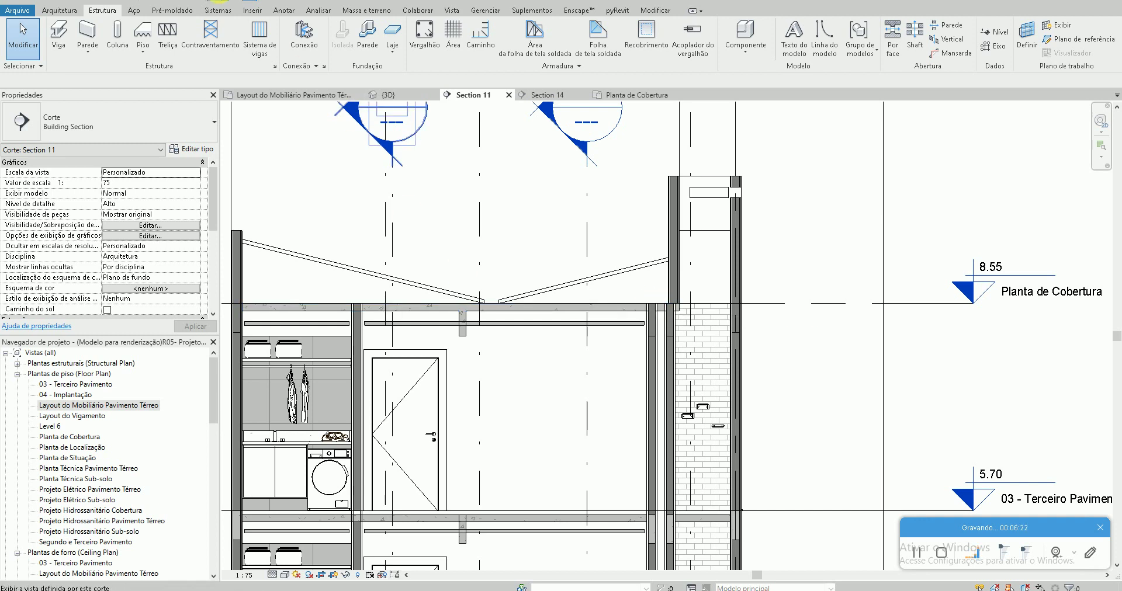
click(213, 3)
Delete all the walls of the small chimney box on the roof
scroll(734, 353, down, 3)
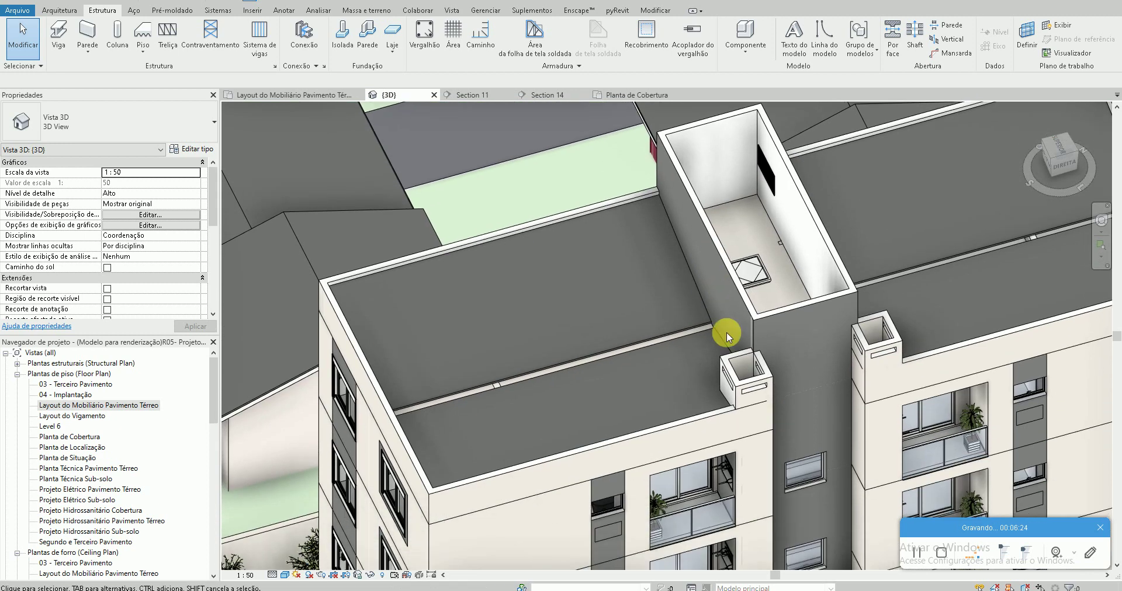
scroll(727, 332, up, 3)
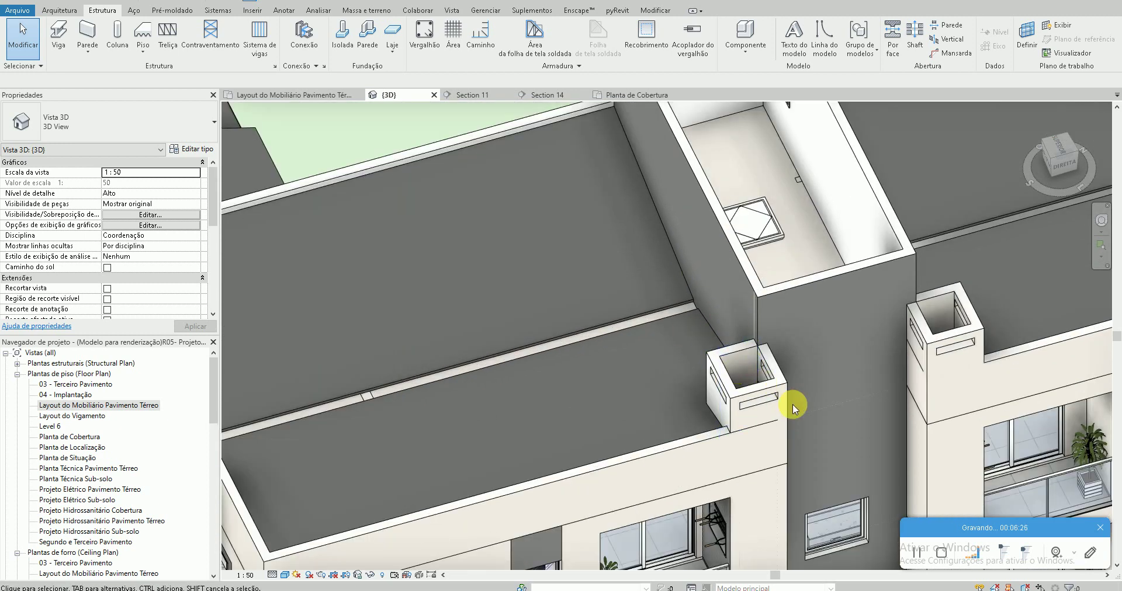
click(777, 365)
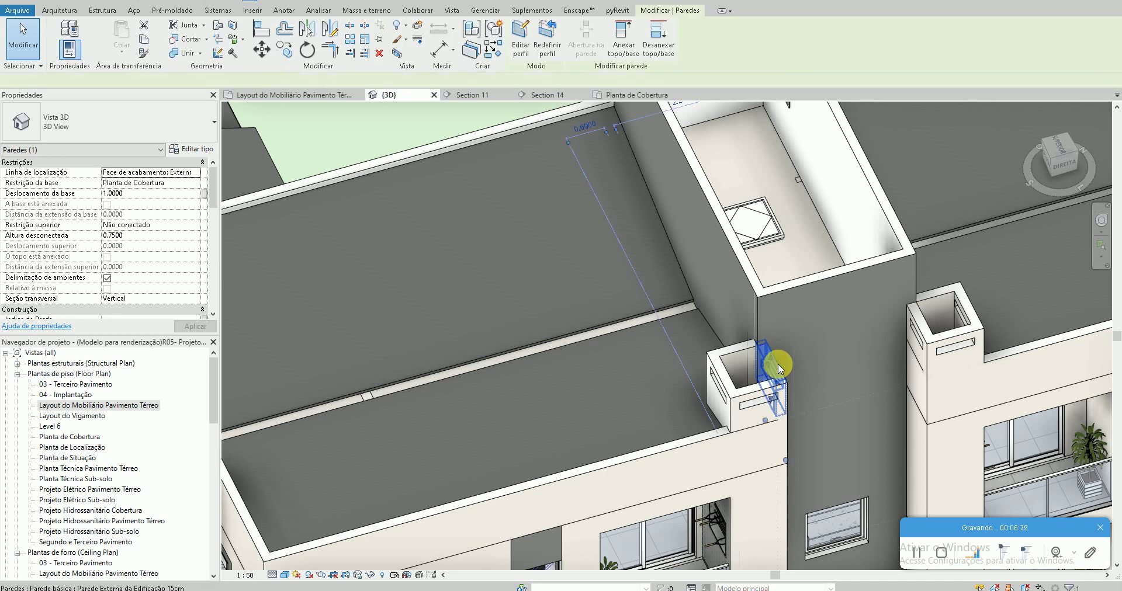
click(745, 396)
click(745, 396)
key(Delete)
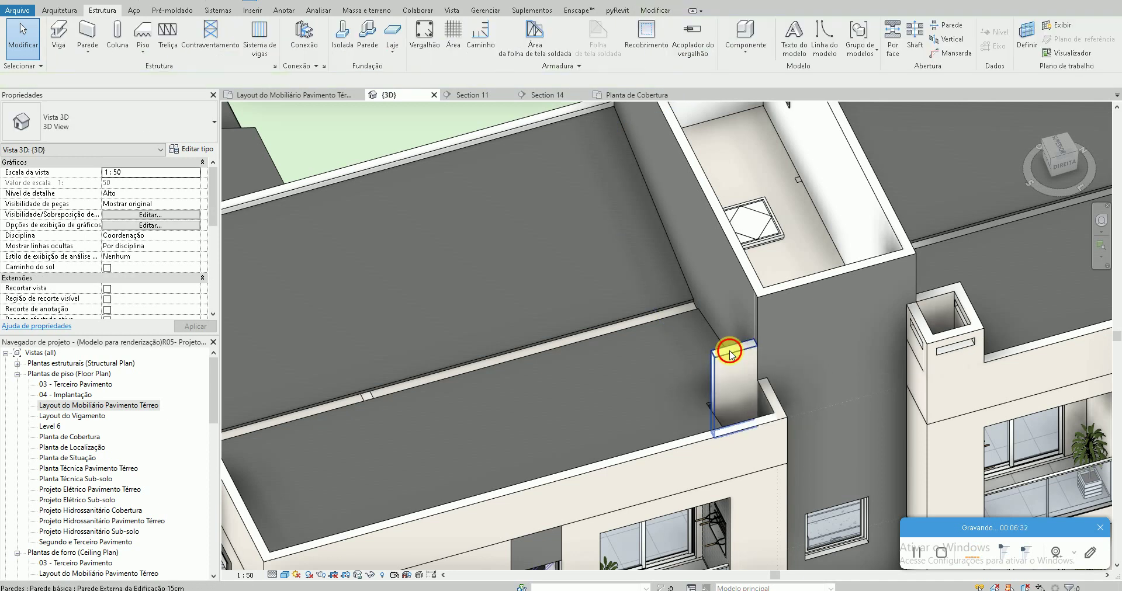
click(724, 365)
key(Delete)
Delete the thin roof edge and dark roof slab, then orbit down onto the top floor
click(693, 312)
key(Delete)
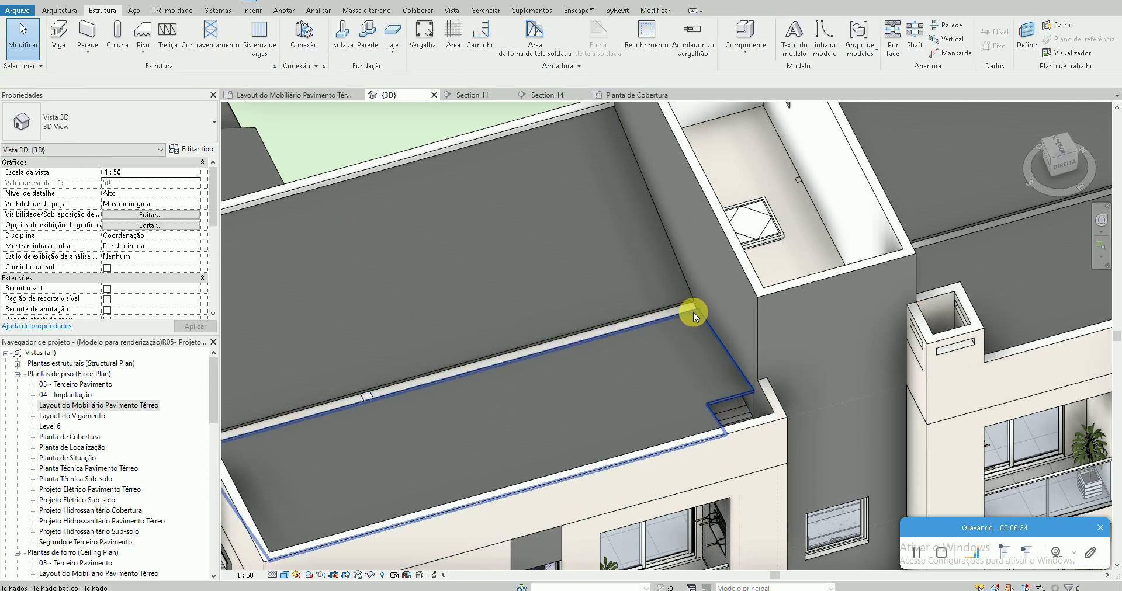
click(693, 311)
key(Delete)
click(687, 304)
key(Delete)
mouse_move(686, 304)
shift+middle_down()
mouse_move(639, 301)
mouse_move(676, 255)
mouse_move(751, 282)
mouse_move(942, 251)
mouse_move(609, 314)
shift+middle_up()
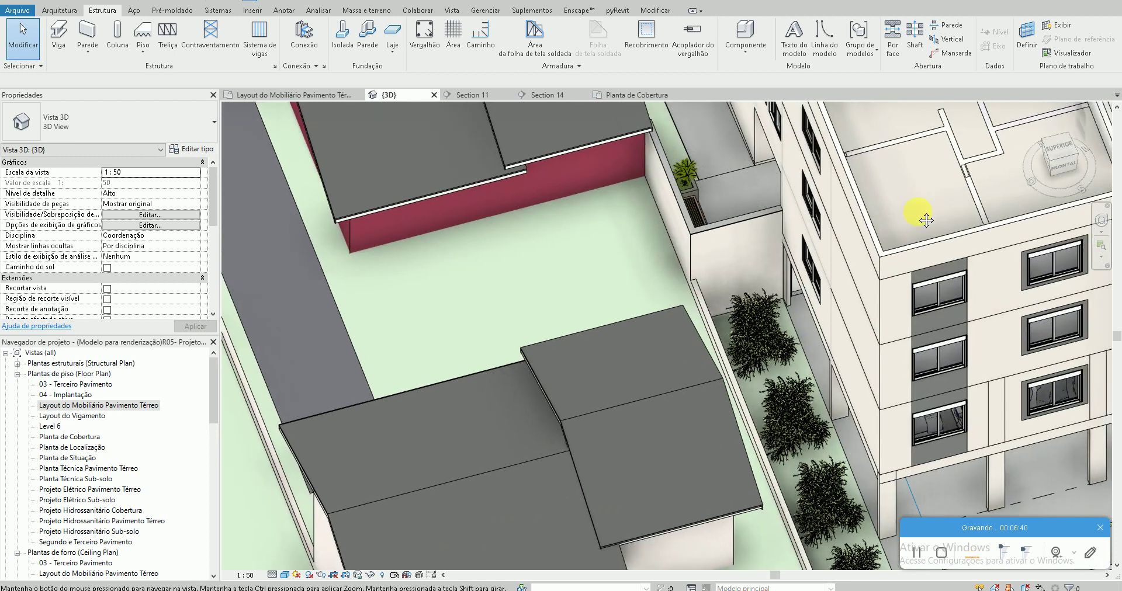
shift+middle_drag(792, 283, 746, 280)
scroll(847, 233, up, 5)
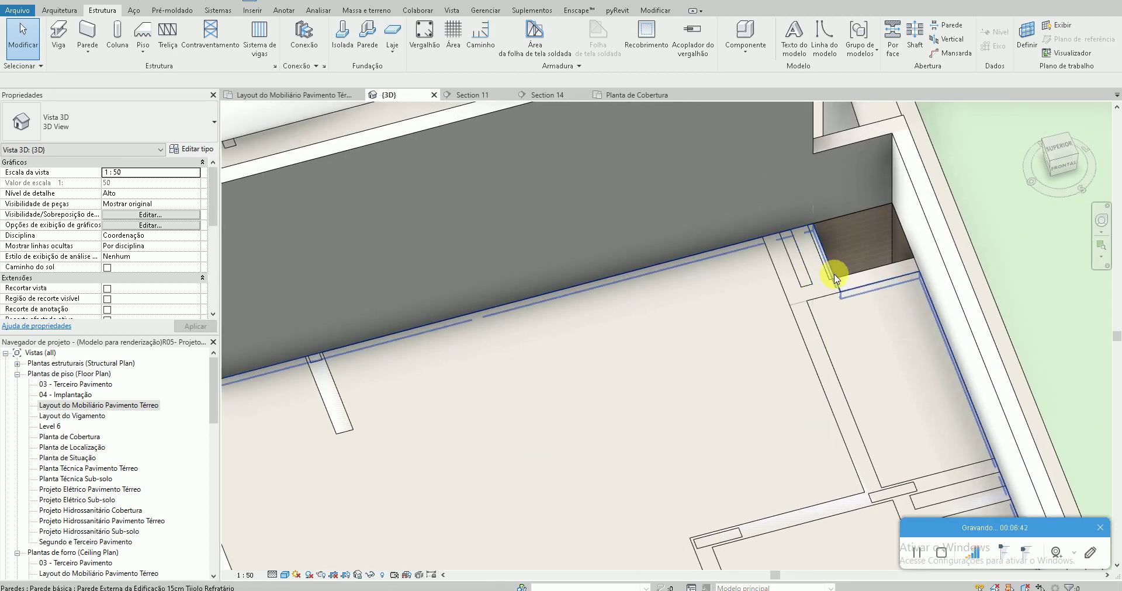
Edit the roof-level foundation slab's boundary and delete the notch lines
click(835, 280)
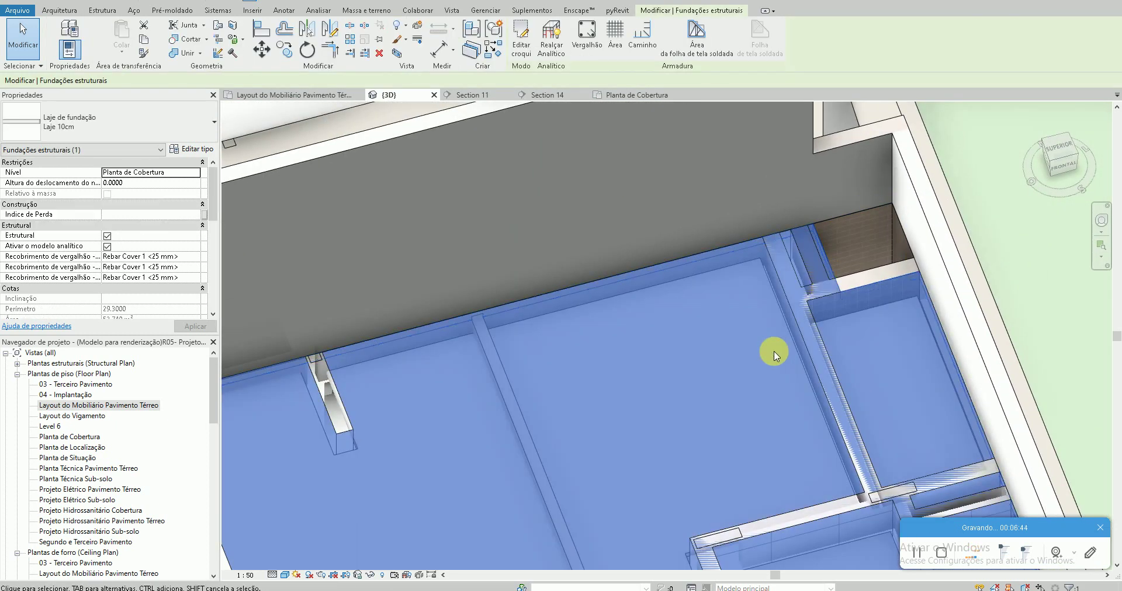
click(522, 46)
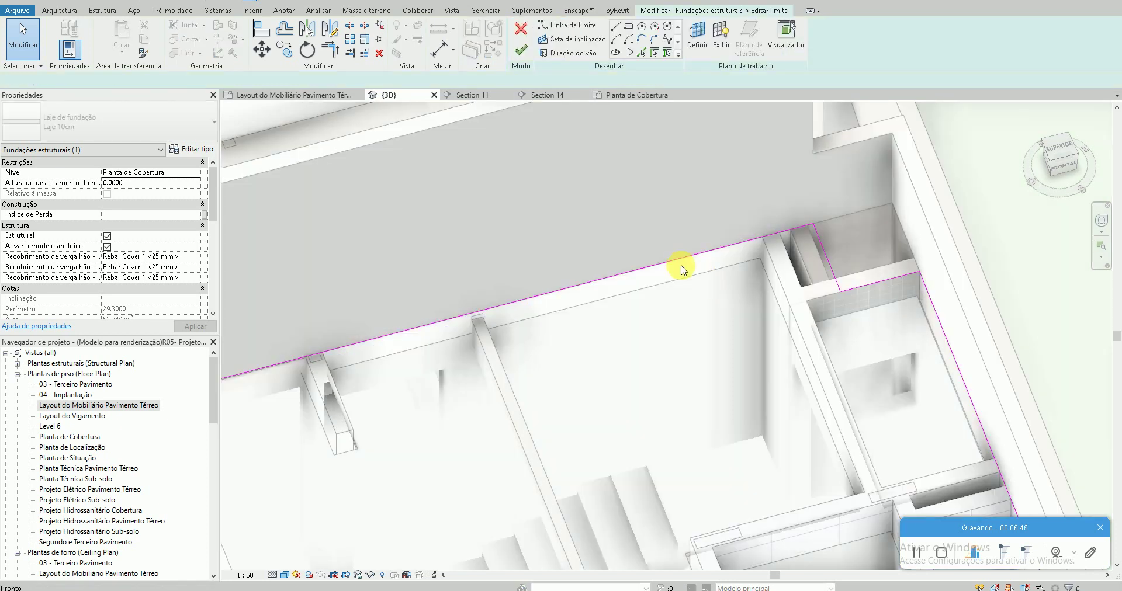
click(813, 269)
key(Delete)
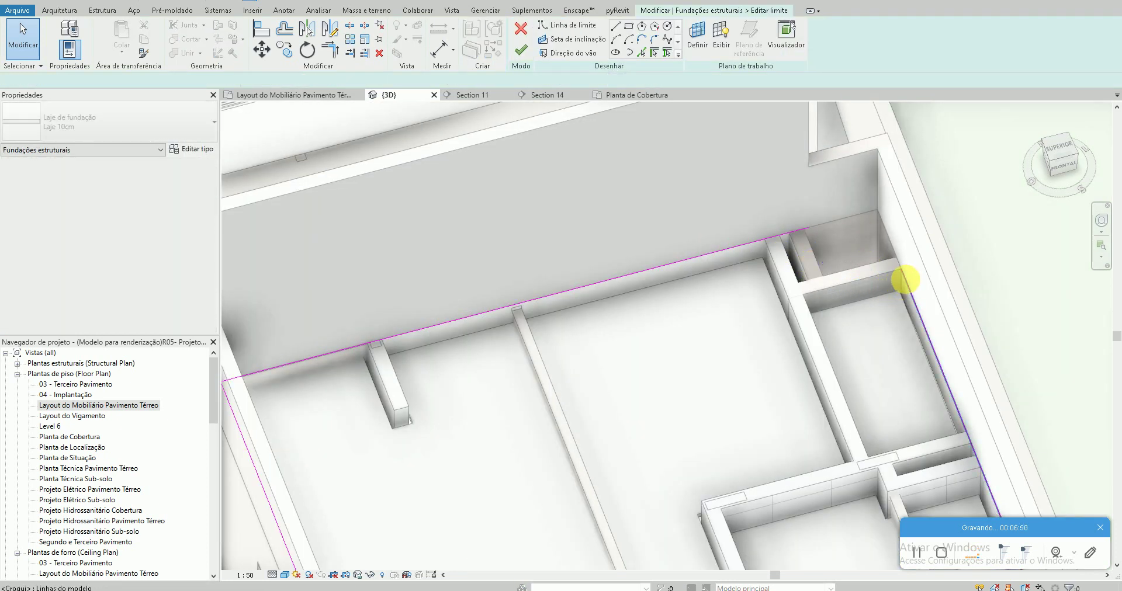
Trim the top and right boundary lines into a corner and finish, keeping walls unattached (Não anexar)
key(t)
key(r)
click(805, 234)
click(871, 252)
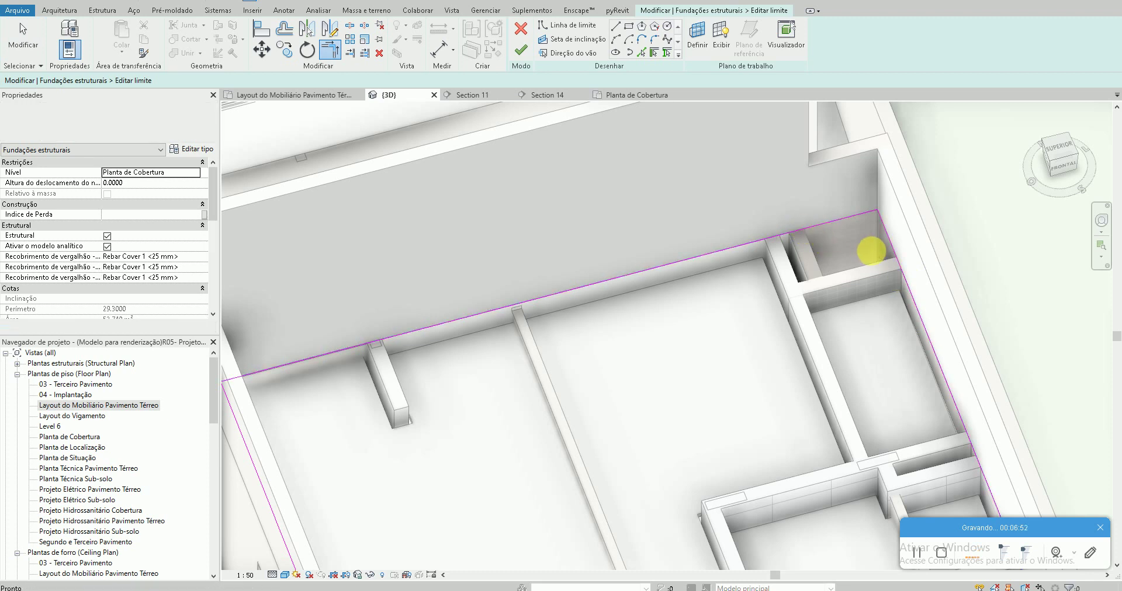
click(521, 51)
click(684, 304)
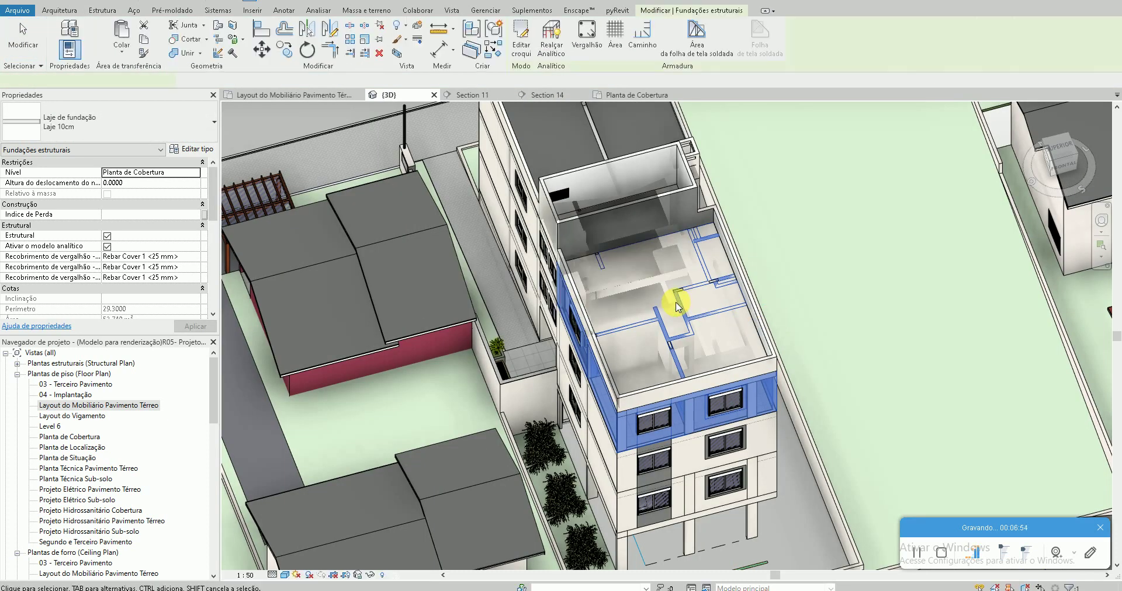
scroll(672, 301, up, 5)
key(Escape)
scroll(718, 275, up, 2)
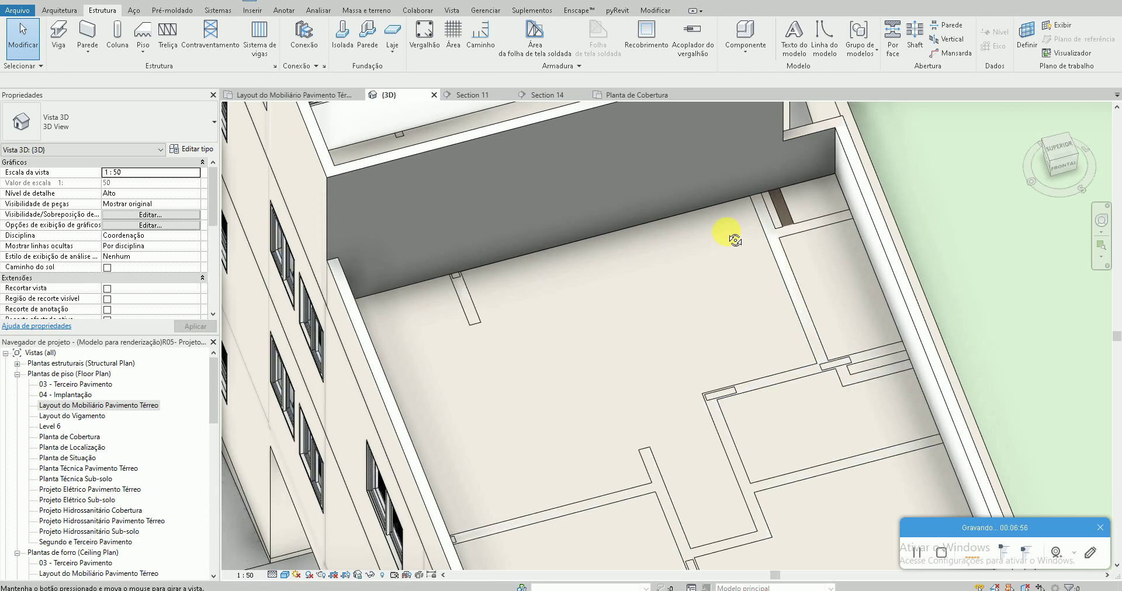
Open Planta de Cobertura and zoom to the reservoir slab (Volume do reservatório: 39,48 m³)
scroll(722, 250, down, 3)
scroll(724, 260, up, 1)
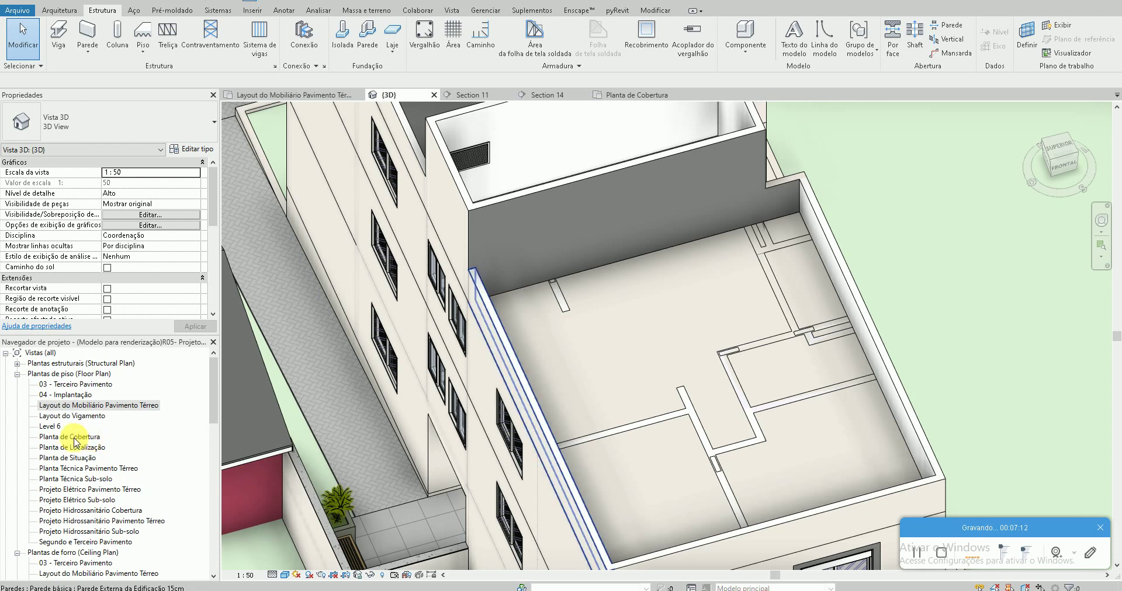
double_click(82, 405)
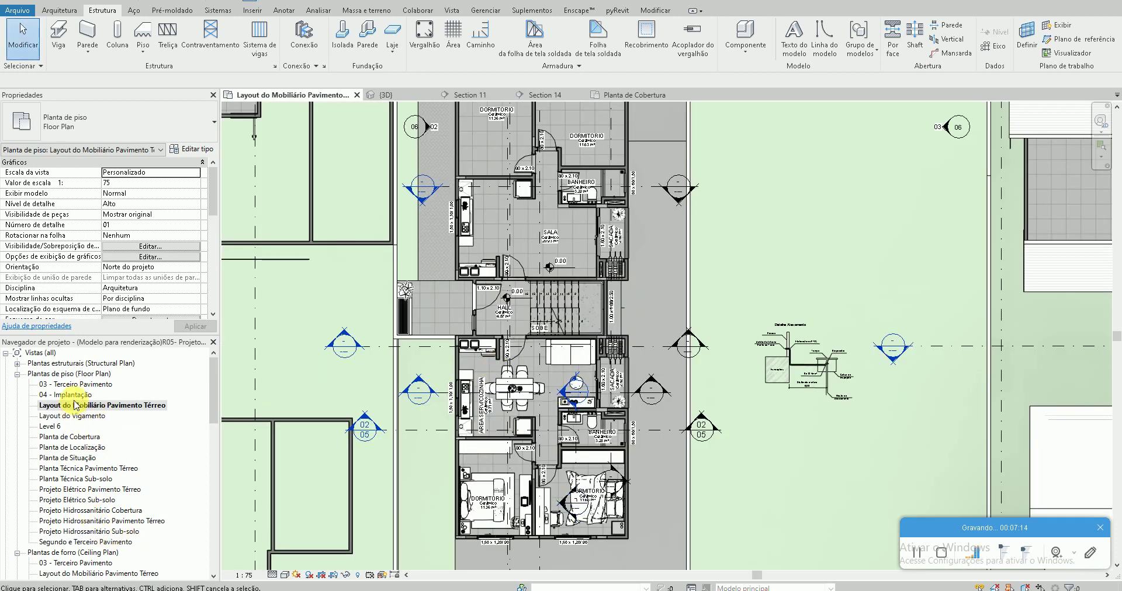
double_click(81, 437)
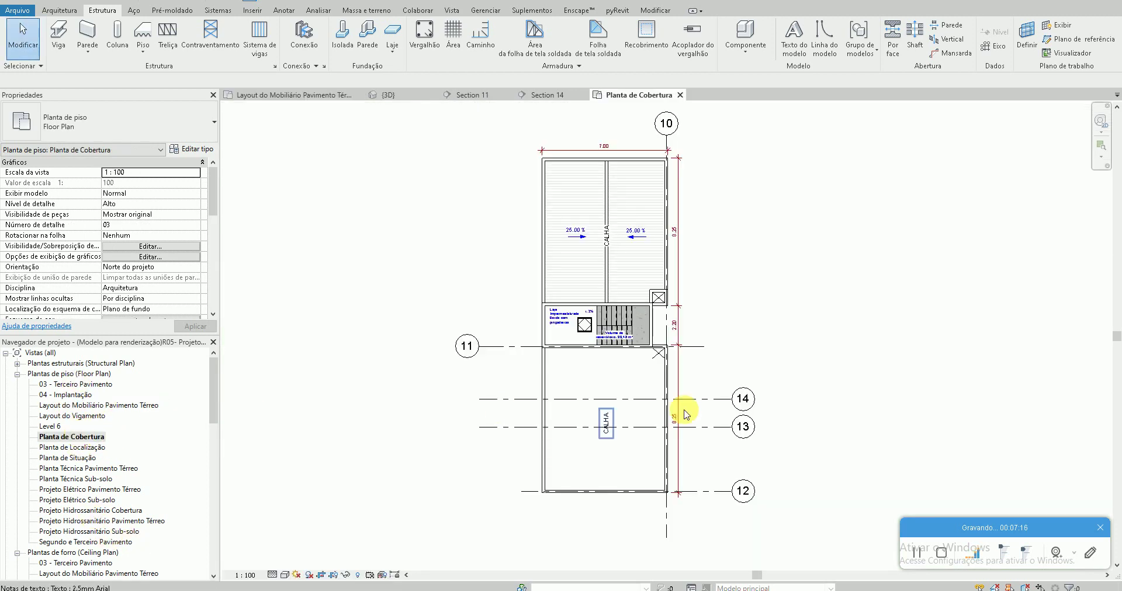
scroll(678, 396, up, 2)
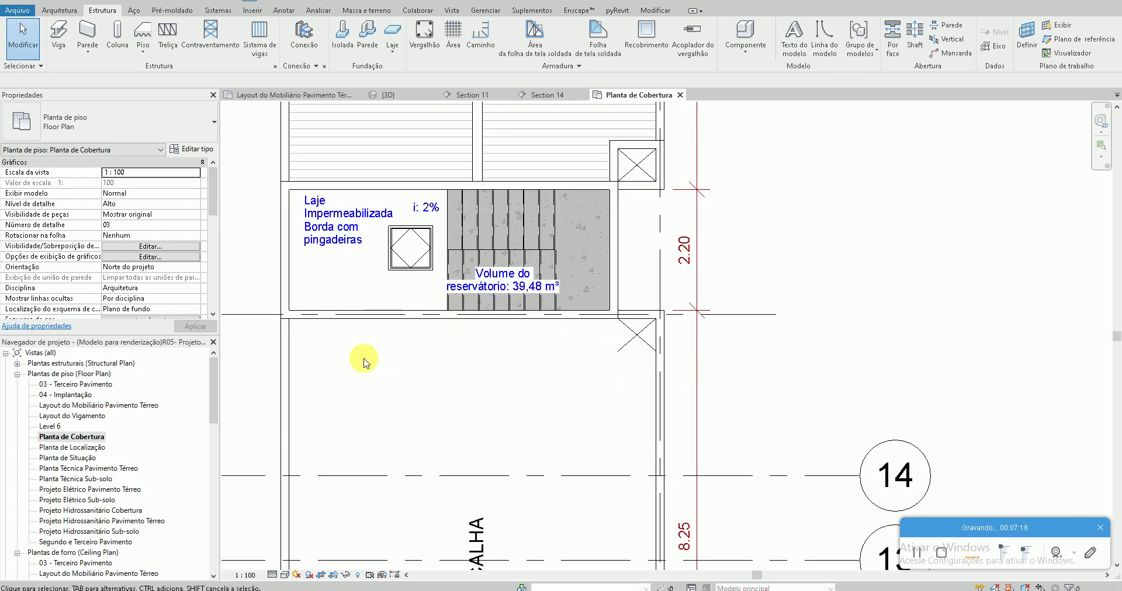
scroll(143, 249, down, 2)
scroll(153, 275, down, 2)
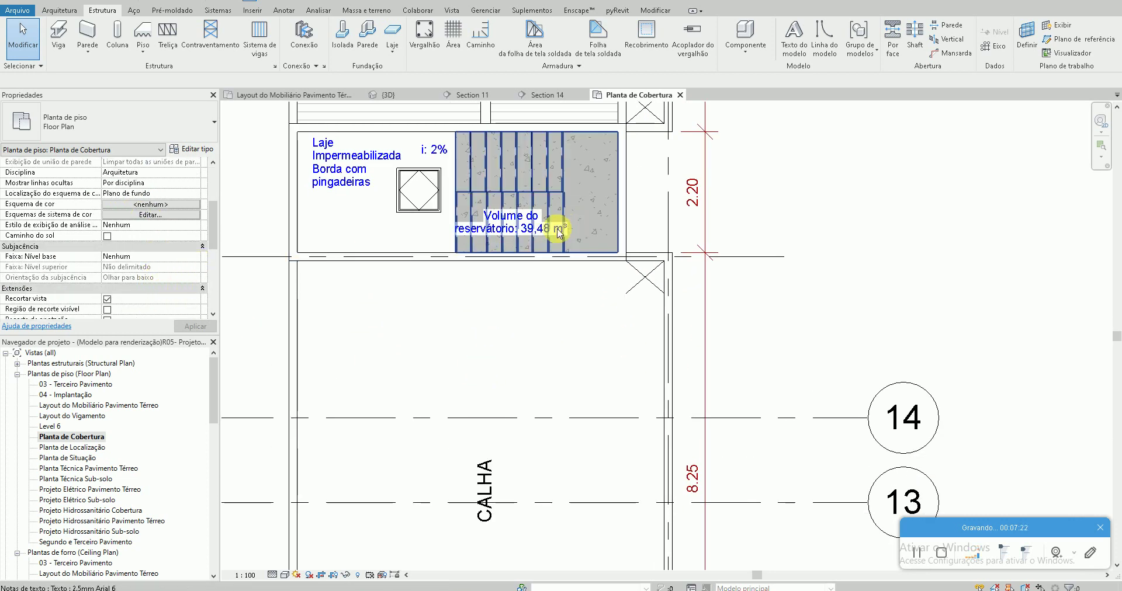
scroll(599, 255, up, 2)
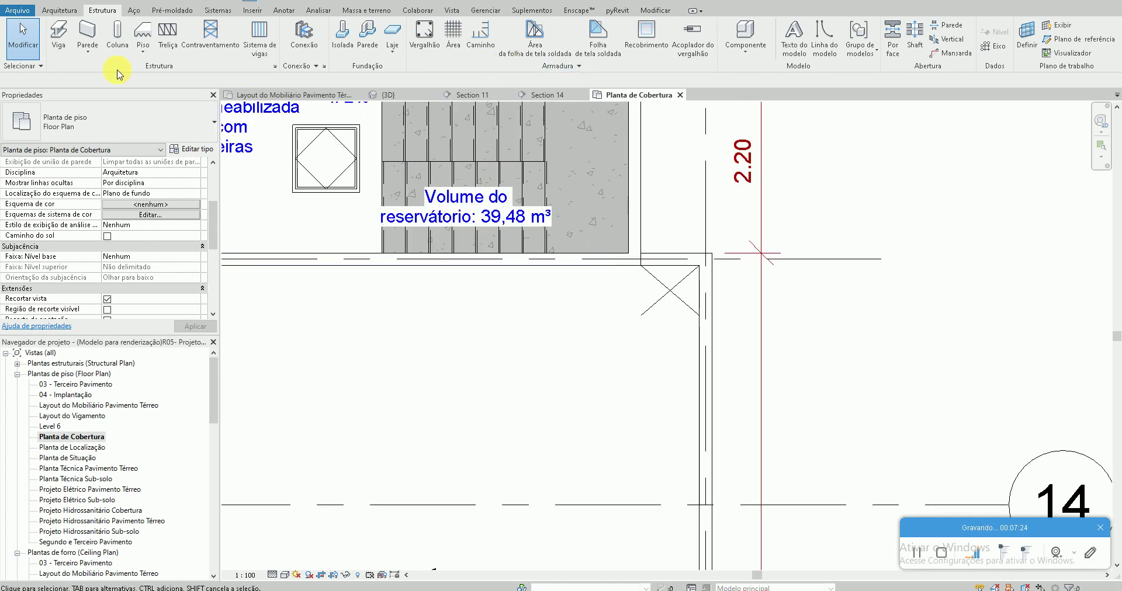
click(59, 16)
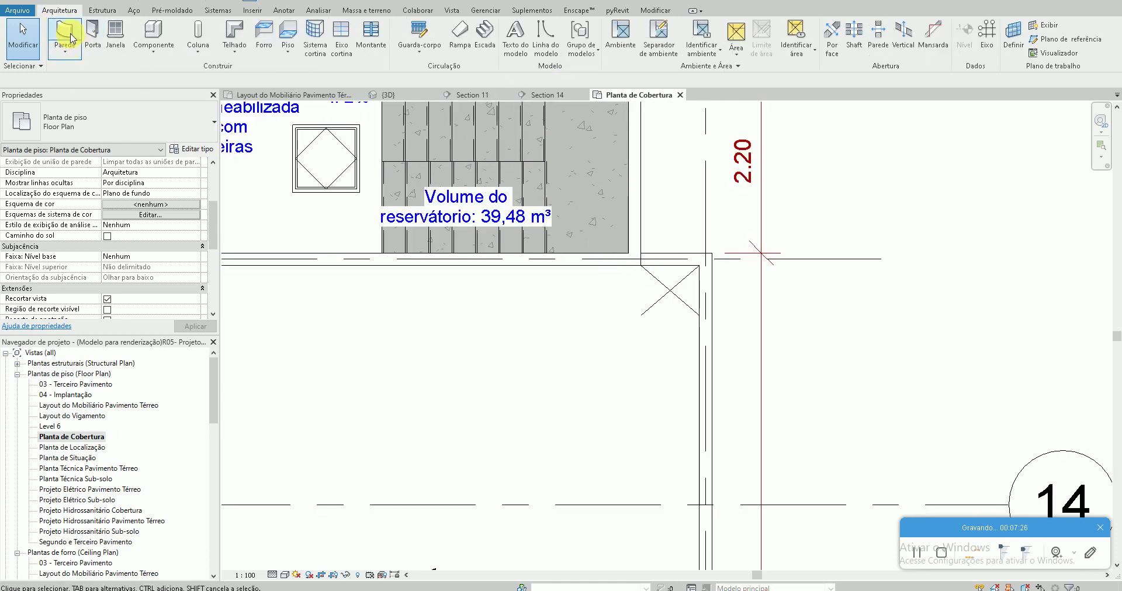
Start a rectangular Parede Externa da Edificação 15cm wall at the corner, then cancel it
click(85, 44)
click(68, 125)
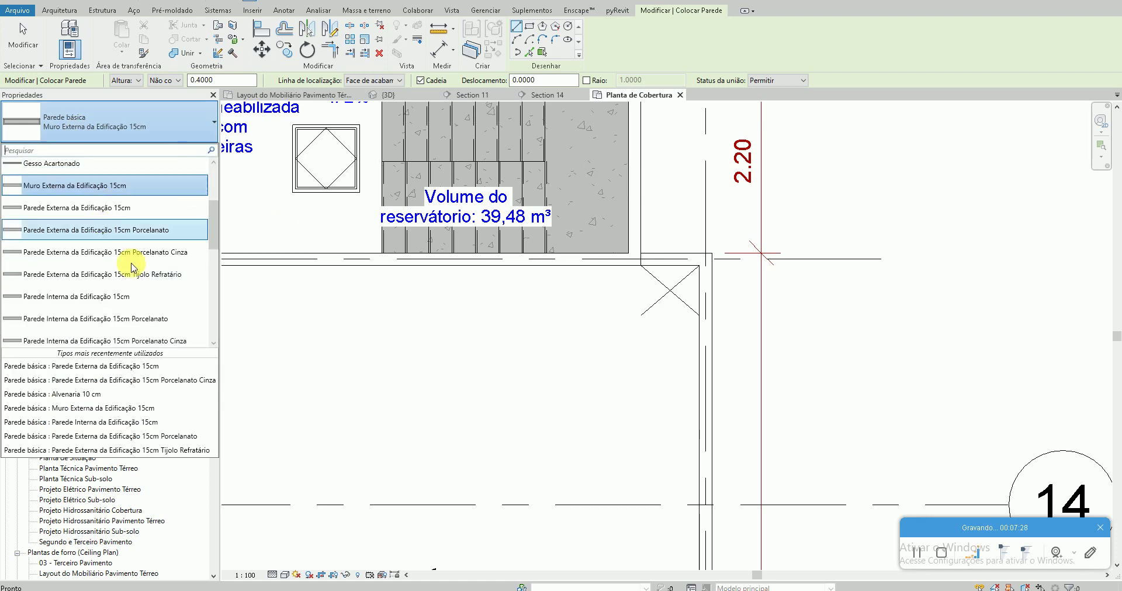
click(102, 366)
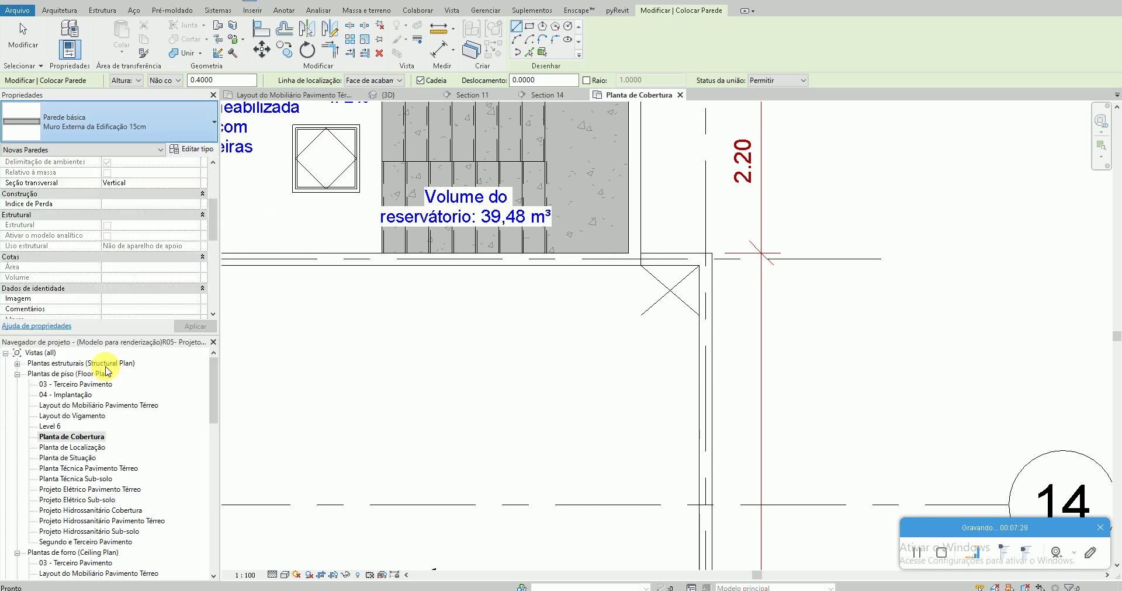
click(528, 30)
scroll(707, 261, up, 2)
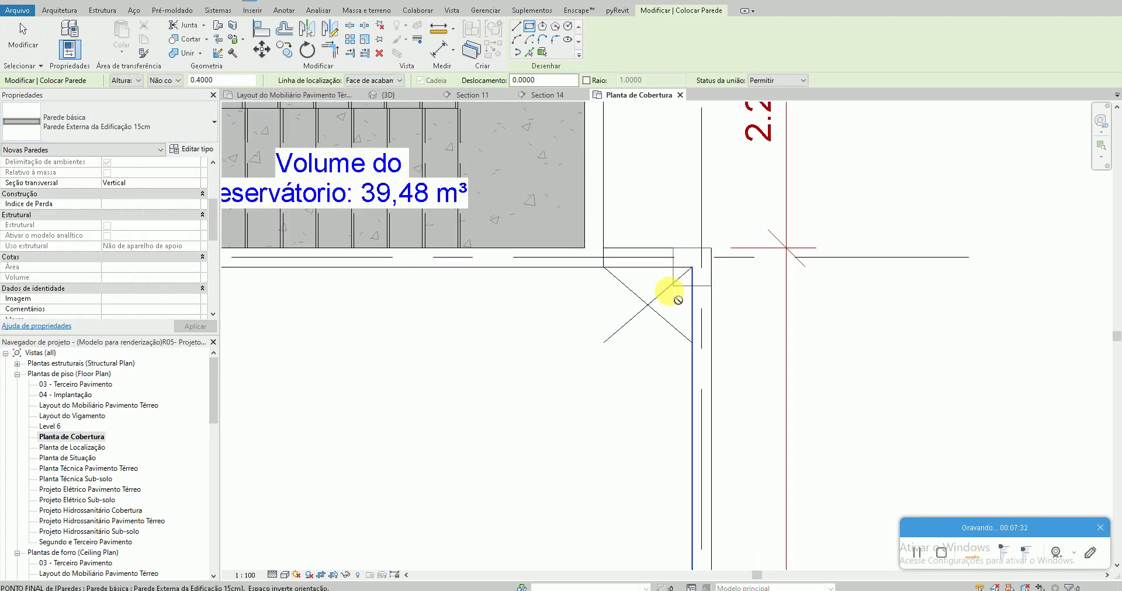
click(692, 269)
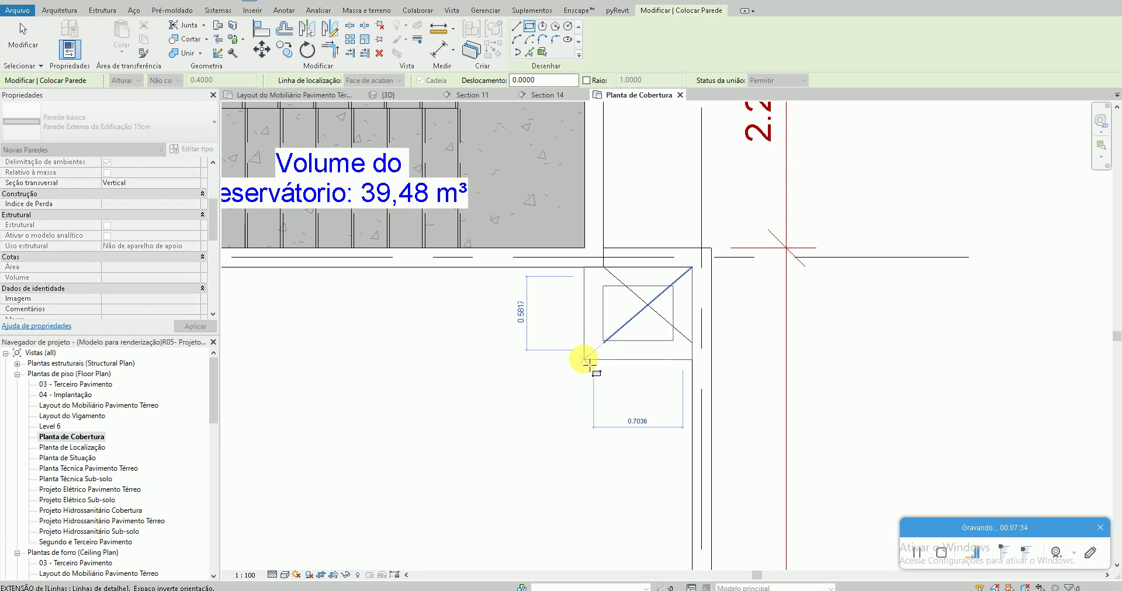
key(Escape)
key(Escape)
Start and cancel an Align (AL), then switch to the {3D} view
scroll(603, 283, up, 2)
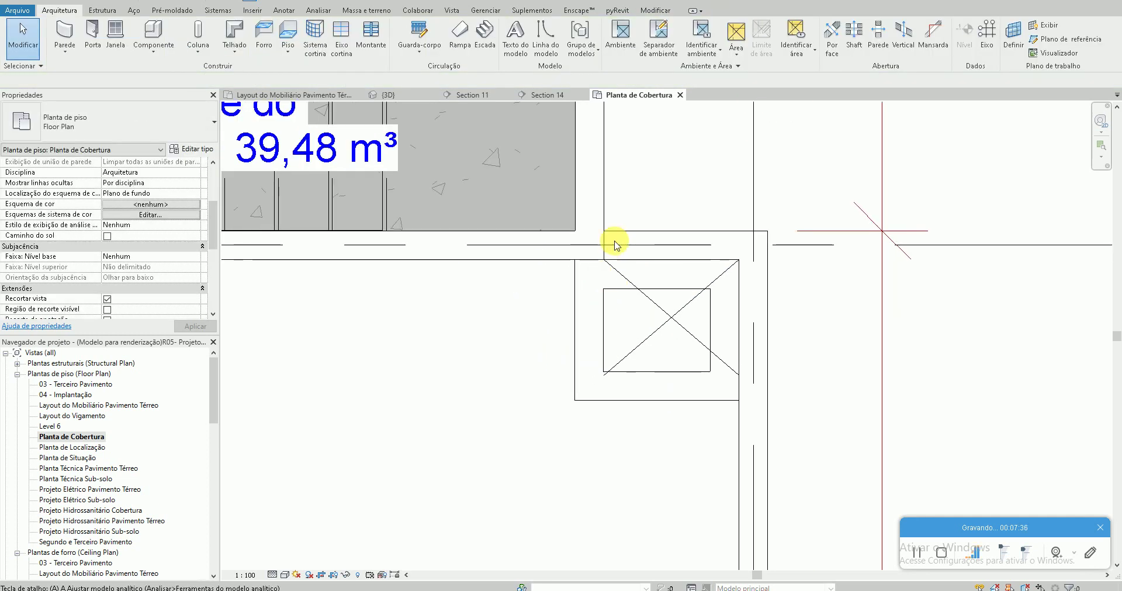
key(a)
key(l)
key(Escape)
scroll(608, 321, down, 3)
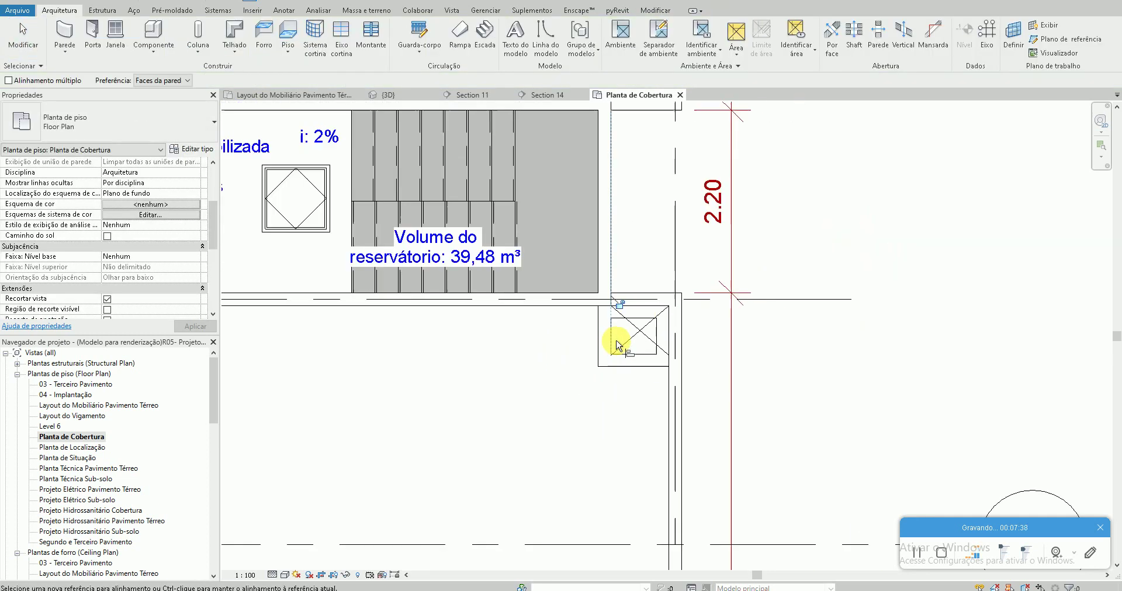
key(Escape)
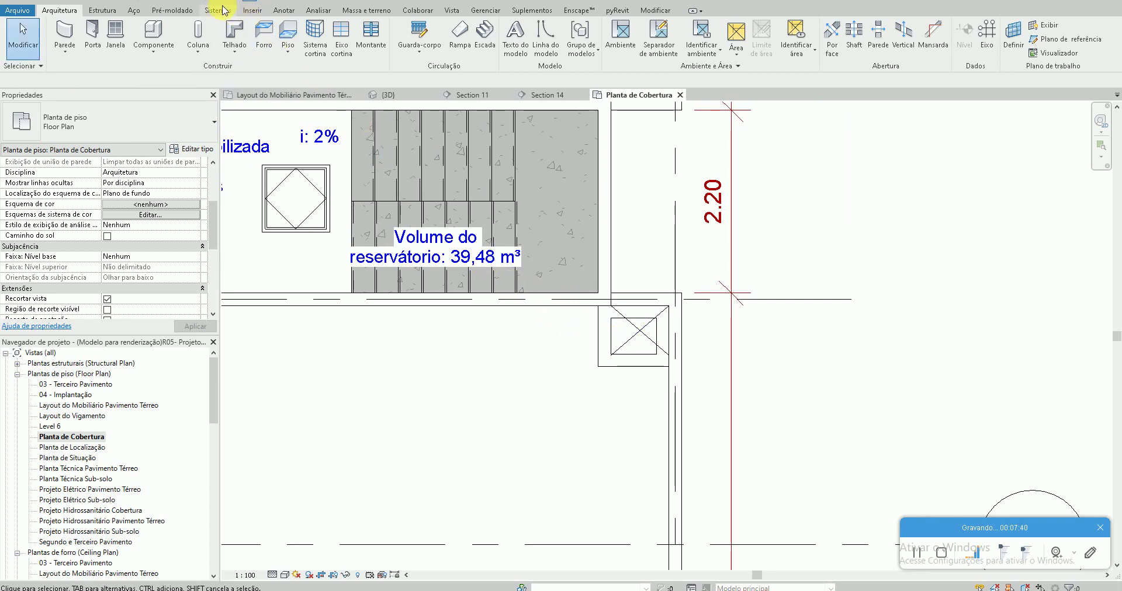
click(218, 3)
Align the box's side face to the beam and its lower face to the roof wall edge
scroll(772, 205, up, 2)
key(a)
key(l)
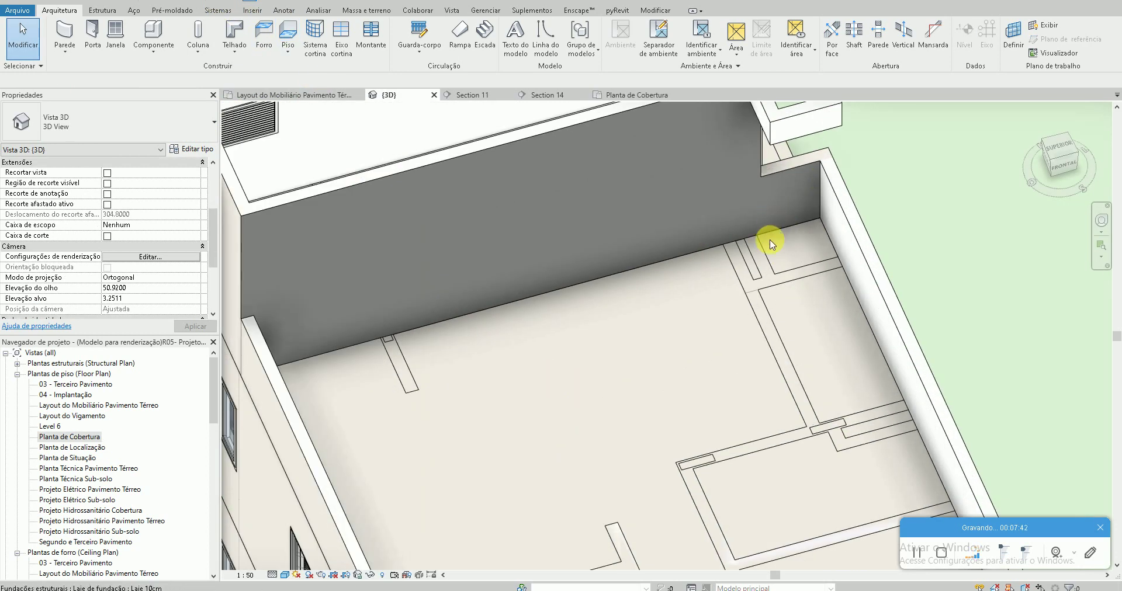
scroll(760, 292, up, 3)
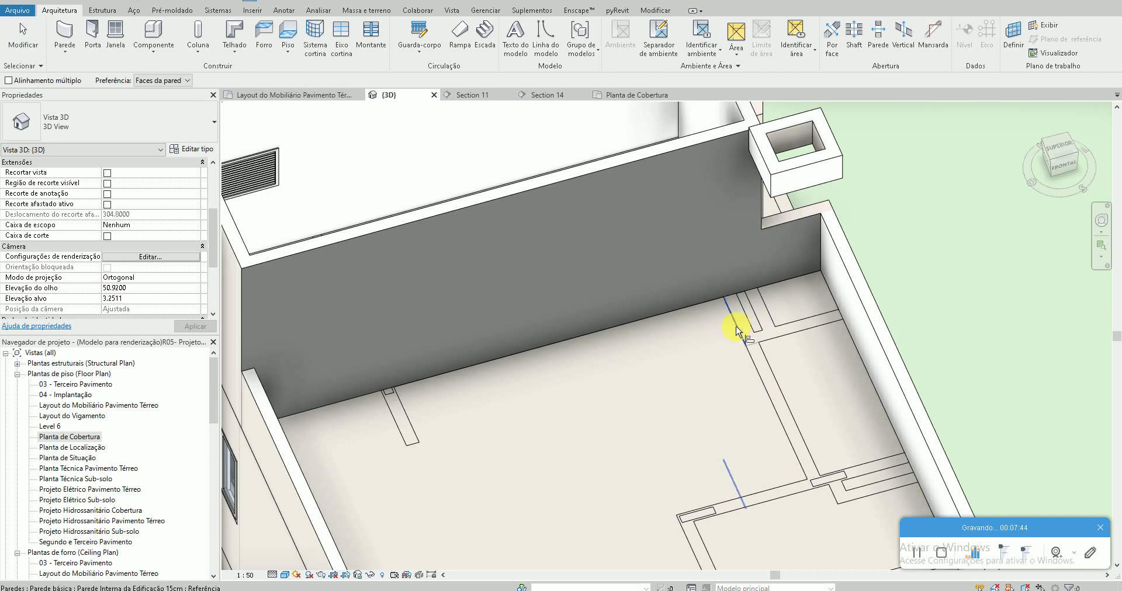
click(739, 330)
click(754, 157)
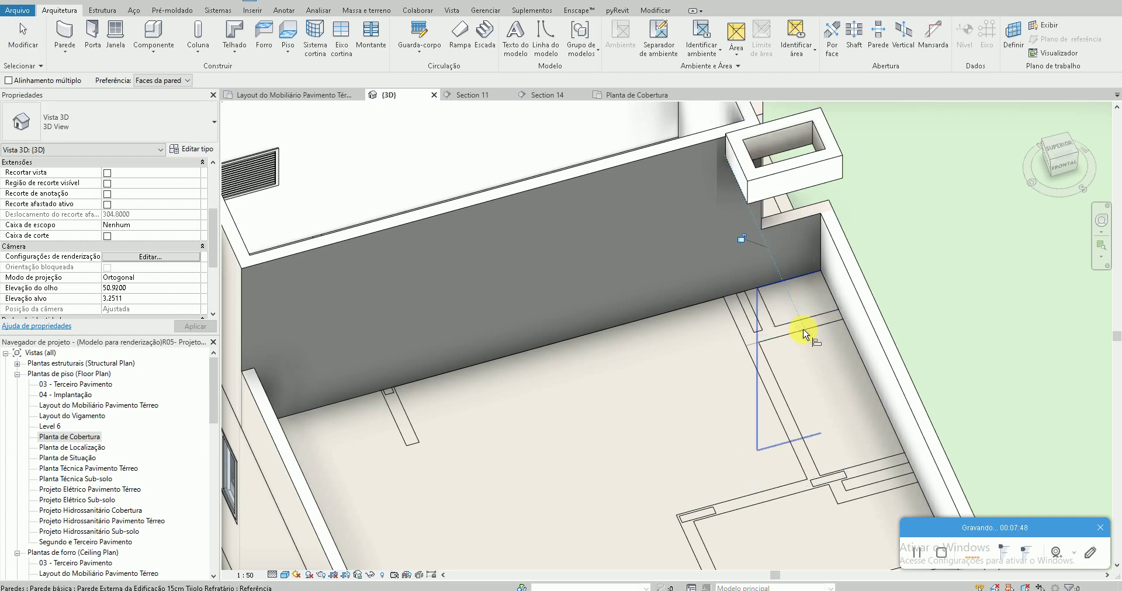
click(804, 334)
click(789, 186)
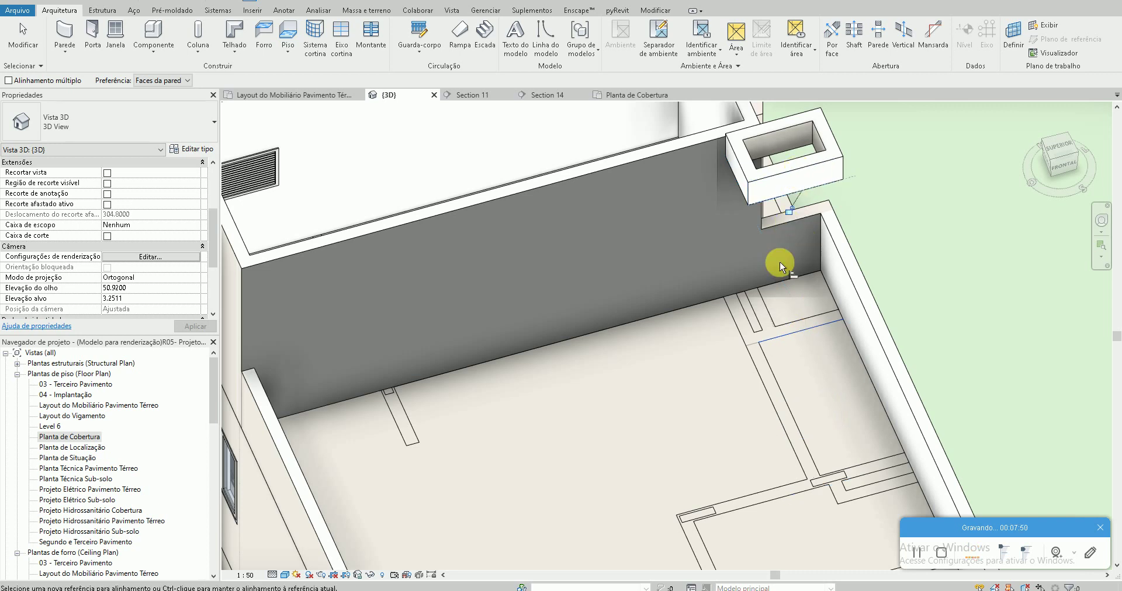
key(Escape)
key(Escape)
Pan and zoom the 3D view across the roof to bring the shaft box into view
scroll(766, 293, down, 2)
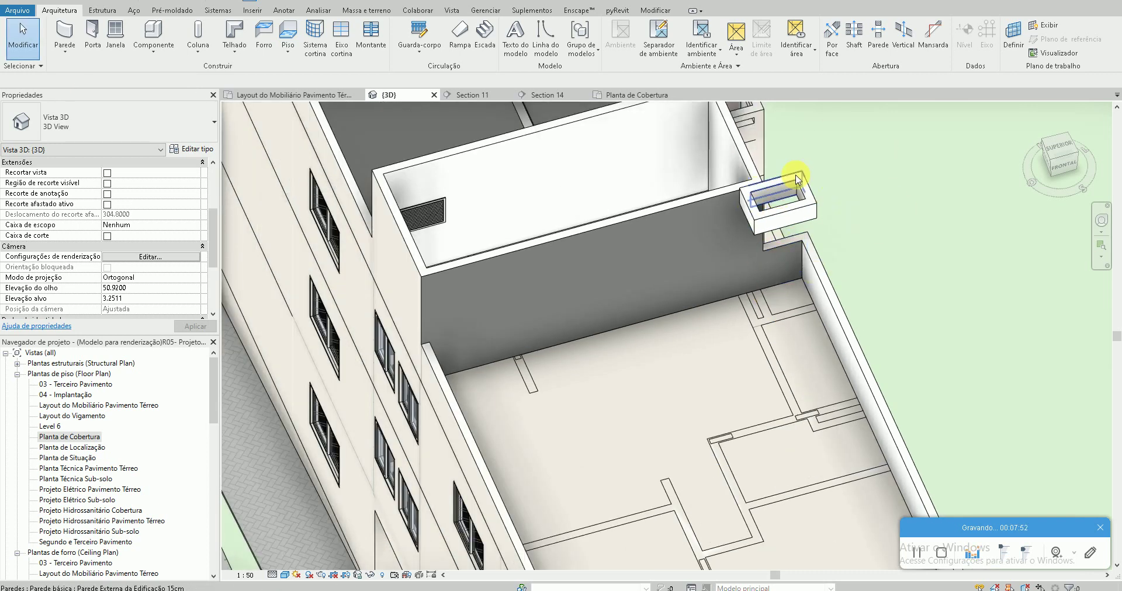
scroll(798, 179, up, 2)
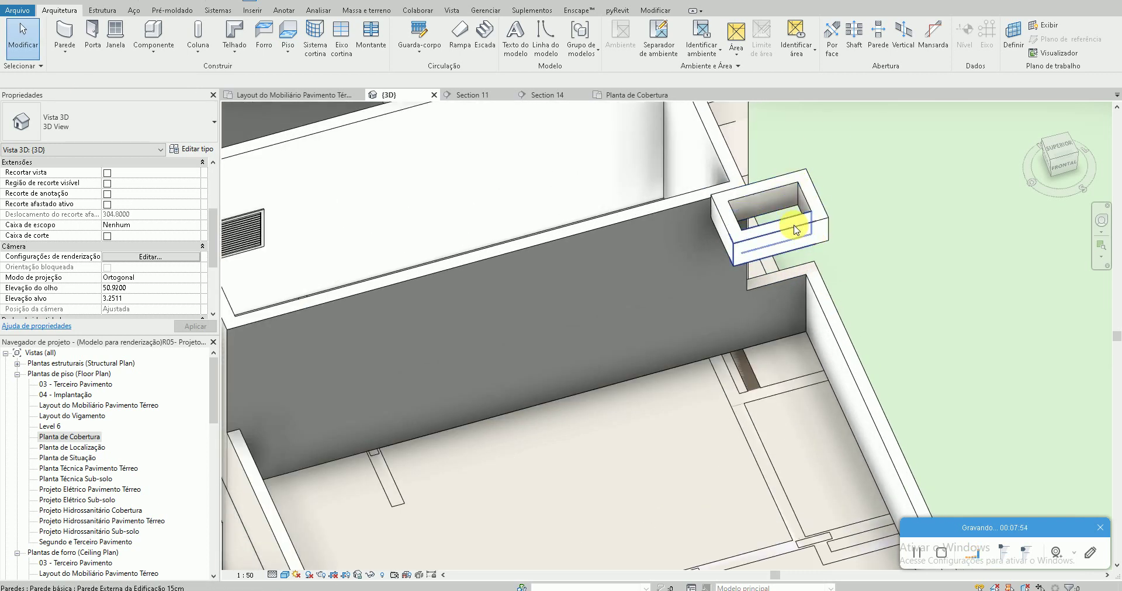
scroll(792, 225, down, 3)
scroll(859, 325, up, 3)
mouse_move(779, 308)
middle_down()
mouse_move(648, 274)
mouse_move(659, 135)
middle_up()
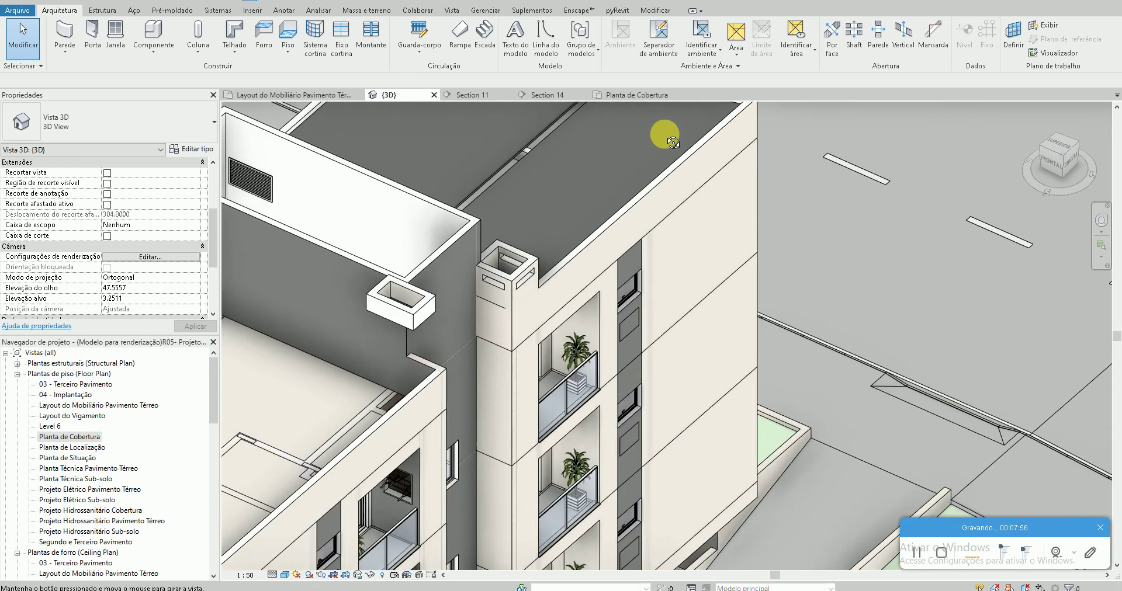
scroll(475, 279, up, 1)
scroll(459, 320, up, 4)
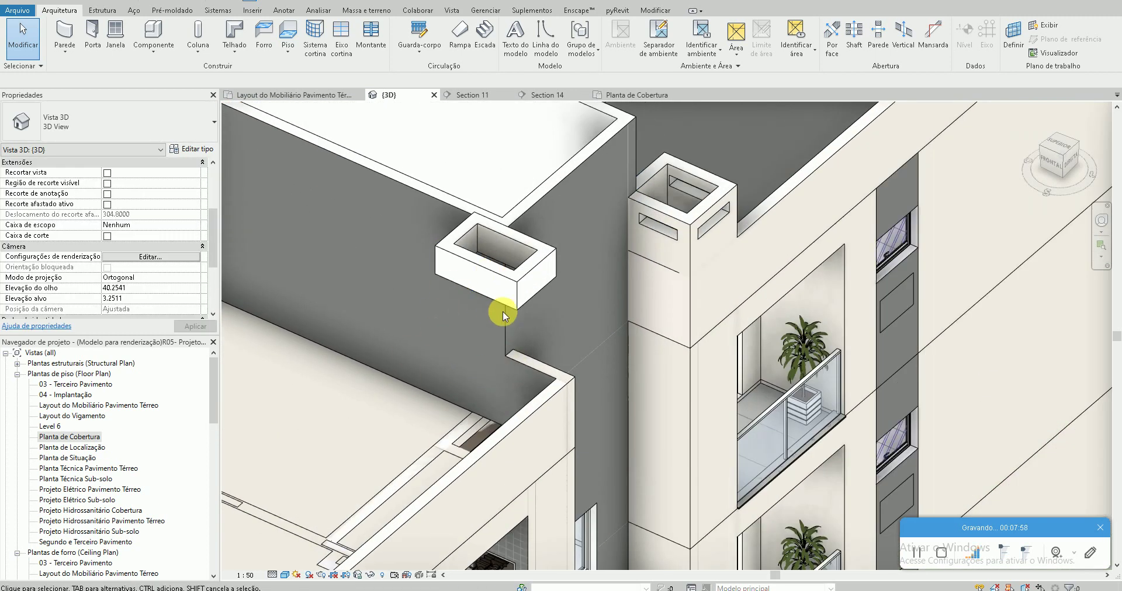
middle_drag(452, 357, 461, 358)
Select the four shaft box walls and set Deslocamento da base to 0
key(Tab)
click(496, 271)
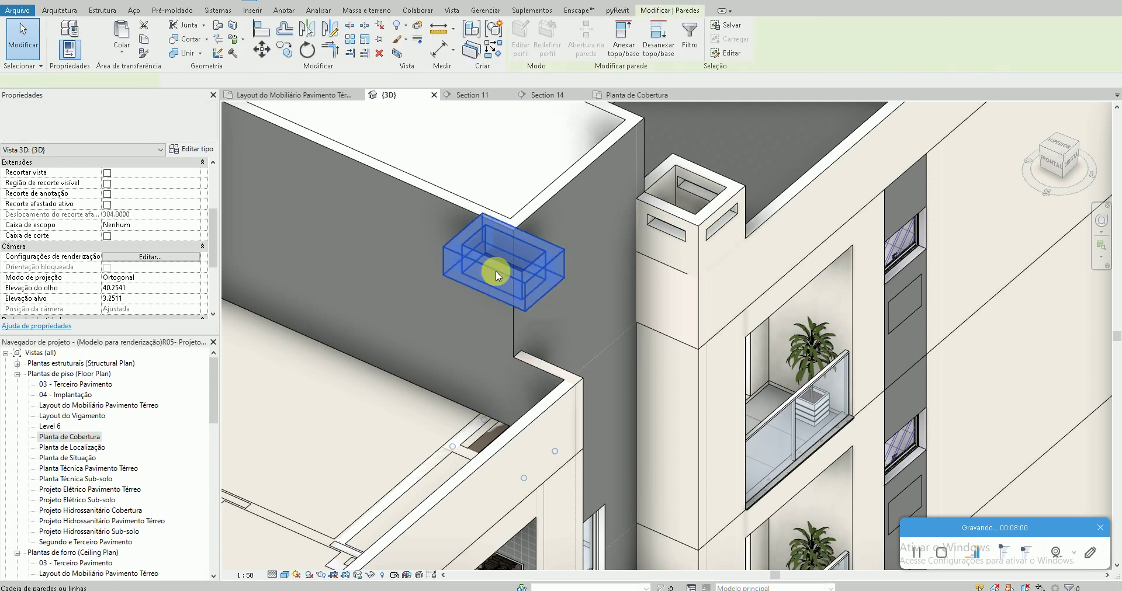
scroll(157, 215, up, 3)
scroll(159, 199, up, 2)
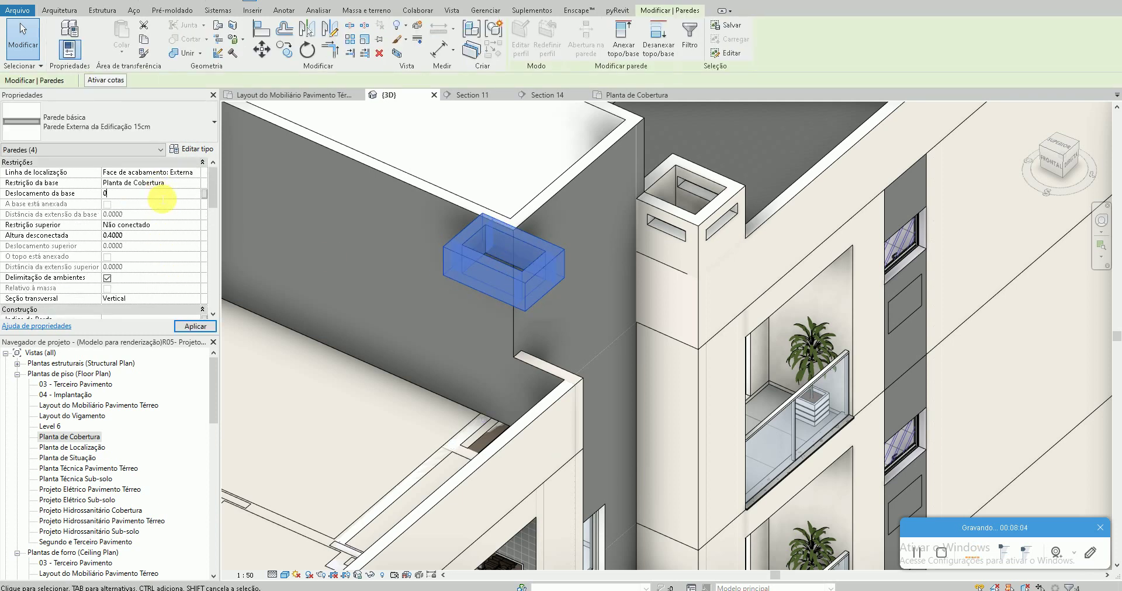
key(Escape)
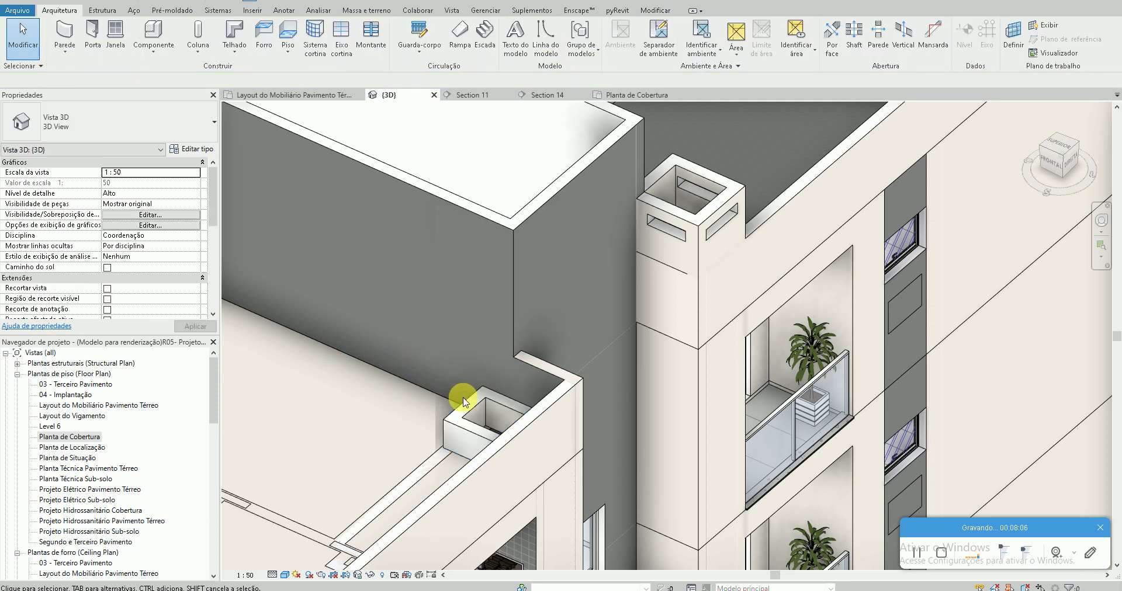
scroll(464, 402, up, 3)
scroll(477, 415, up, 2)
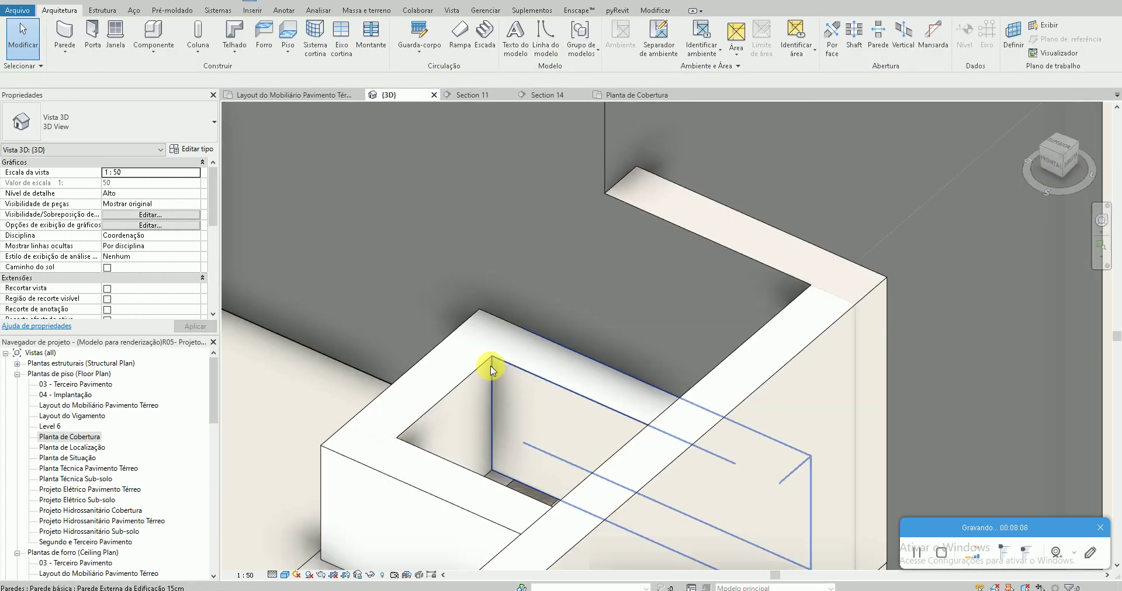
Zoom and pan to frame the whole roof and parapet around the lowered box
scroll(503, 357, down, 5)
scroll(519, 344, up, 2)
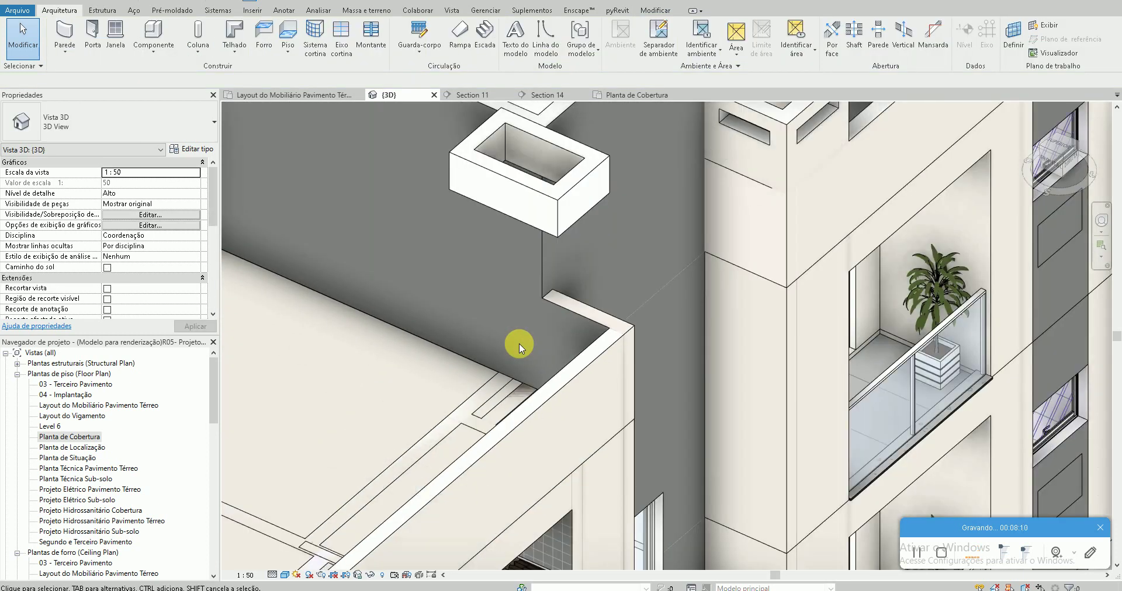
scroll(519, 344, down, 3)
scroll(521, 360, down, 2)
middle_drag(603, 333, 474, 408)
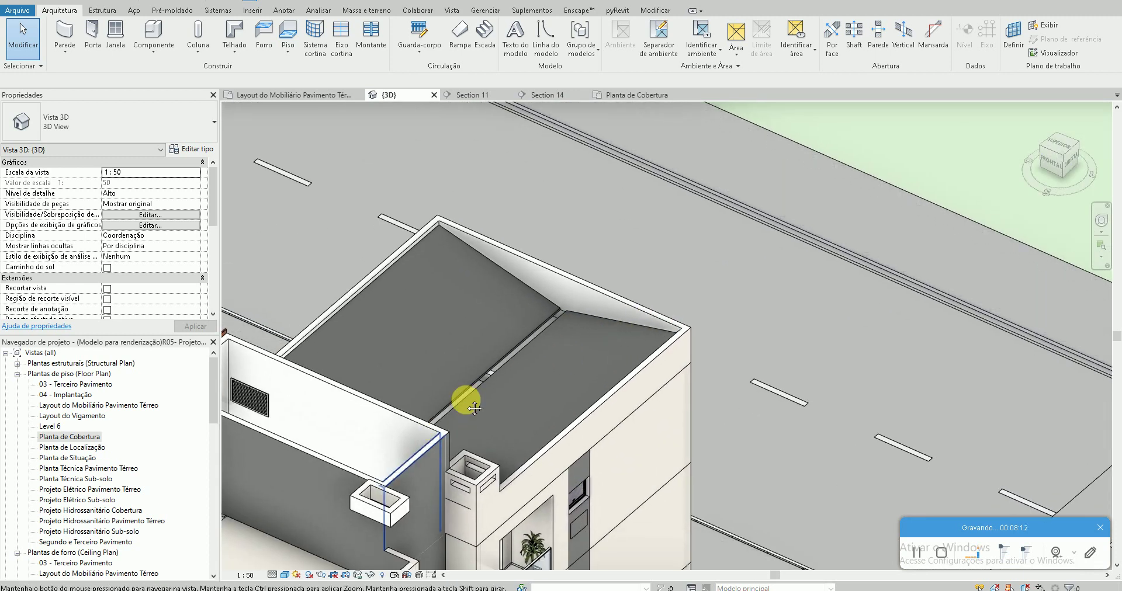
scroll(508, 359, down, 2)
scroll(508, 358, up, 3)
scroll(359, 431, down, 2)
scroll(549, 342, up, 1)
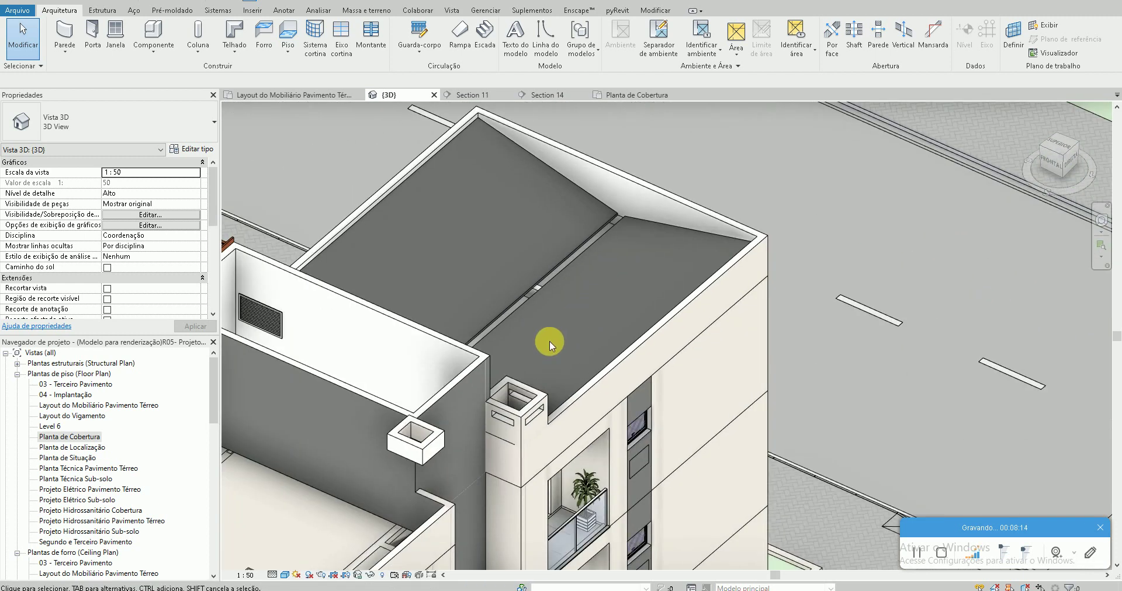
mouse_move(410, 434)
middle_down()
mouse_move(477, 396)
mouse_move(473, 377)
middle_up()
In Planta de Cobertura, begin a Rectangle wall (WA) beside the shaft, walls flipped inward
double_click(76, 437)
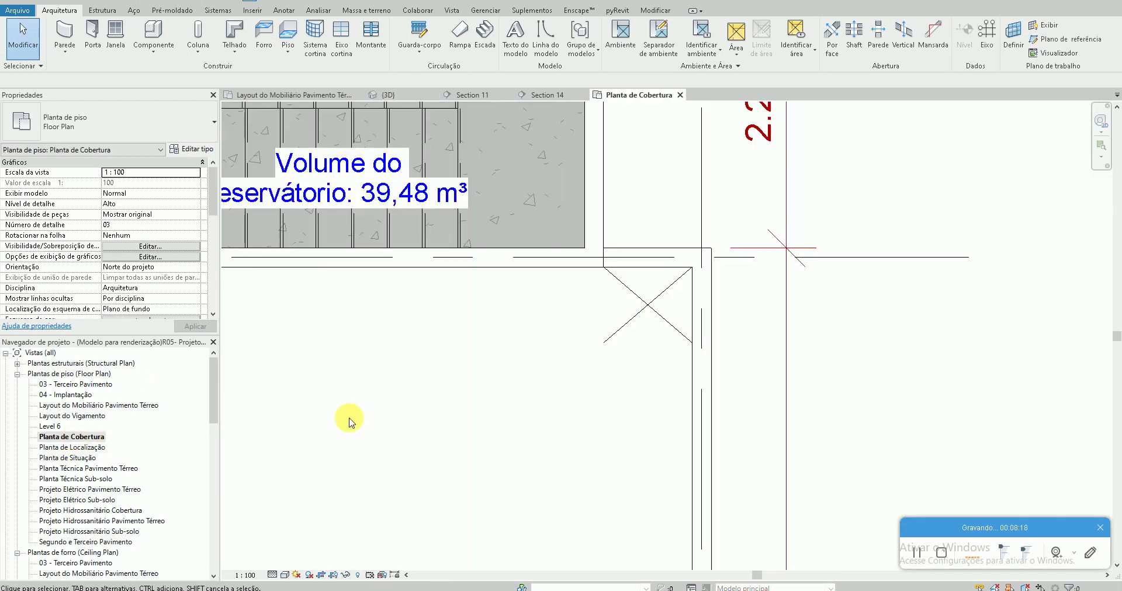
key(w)
key(a)
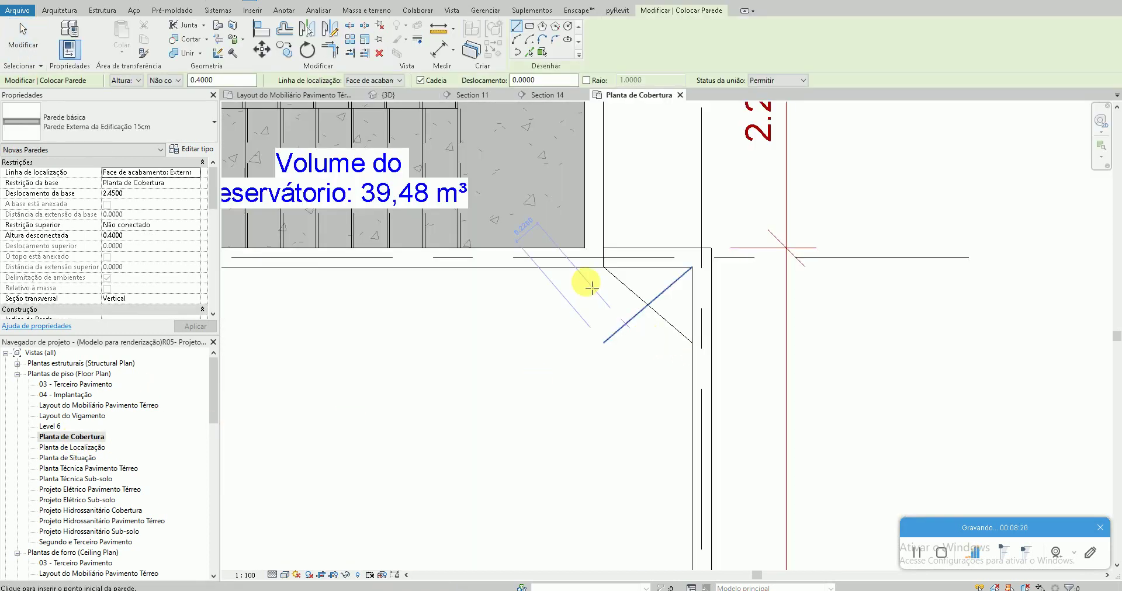
click(530, 27)
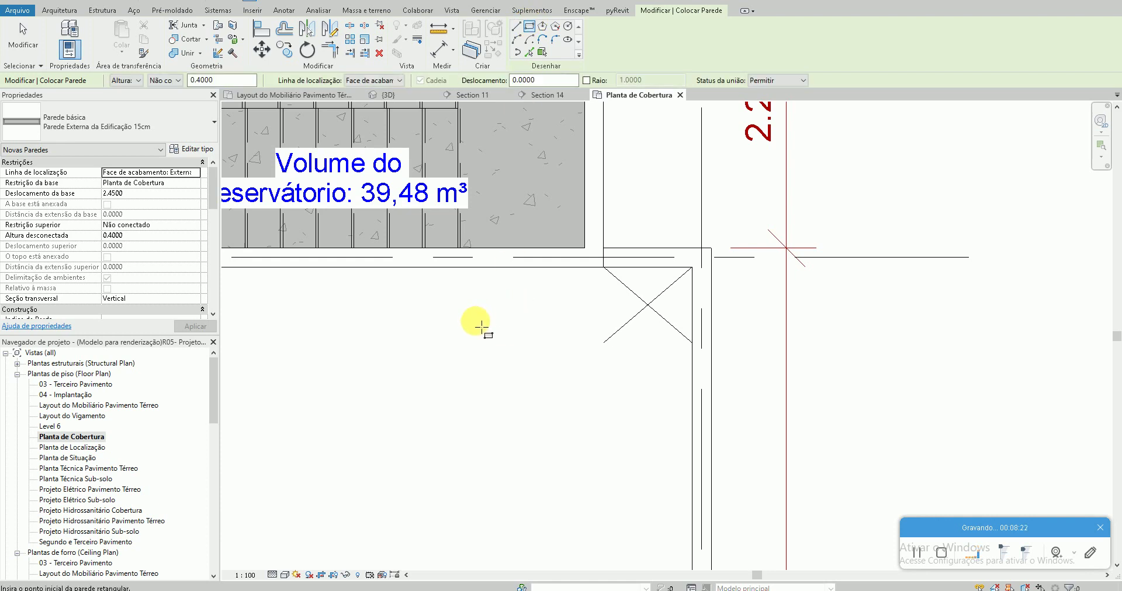
click(484, 336)
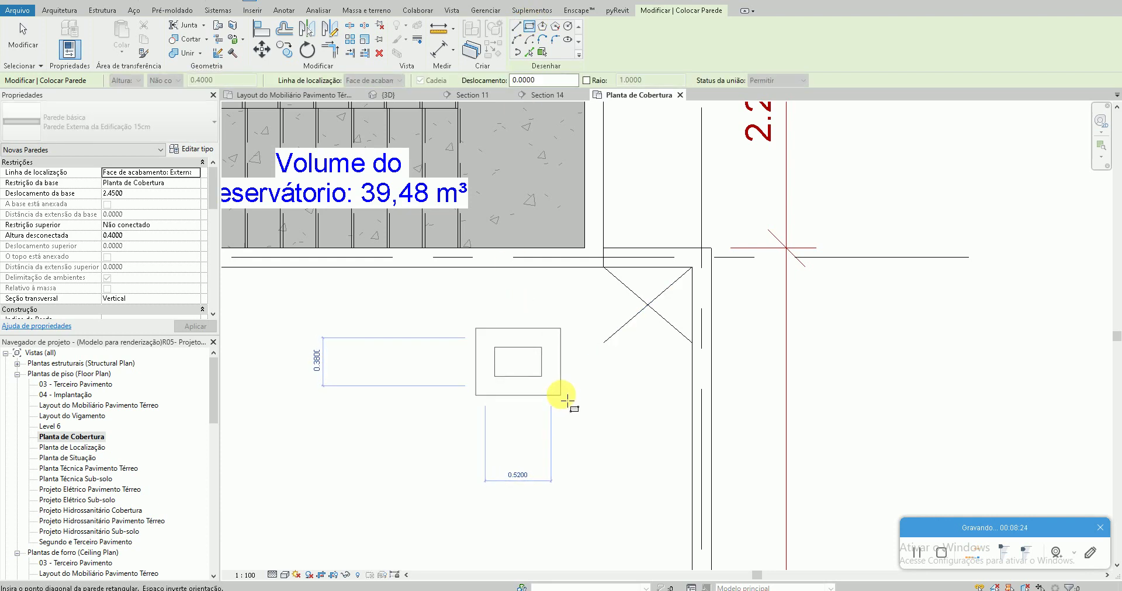
scroll(567, 401, up, 2)
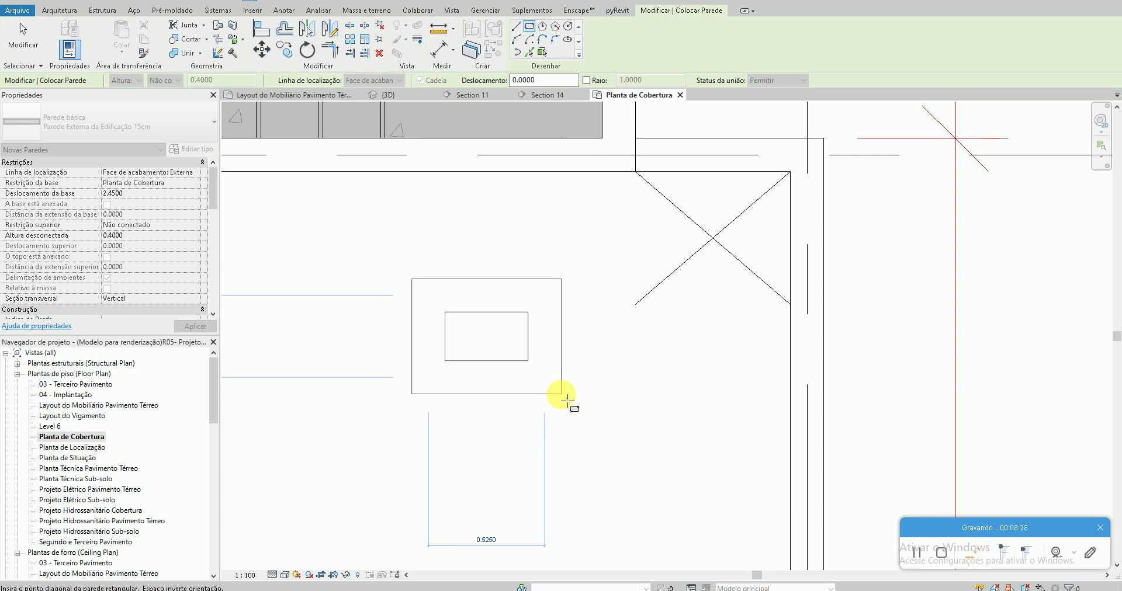
scroll(567, 400, up, 2)
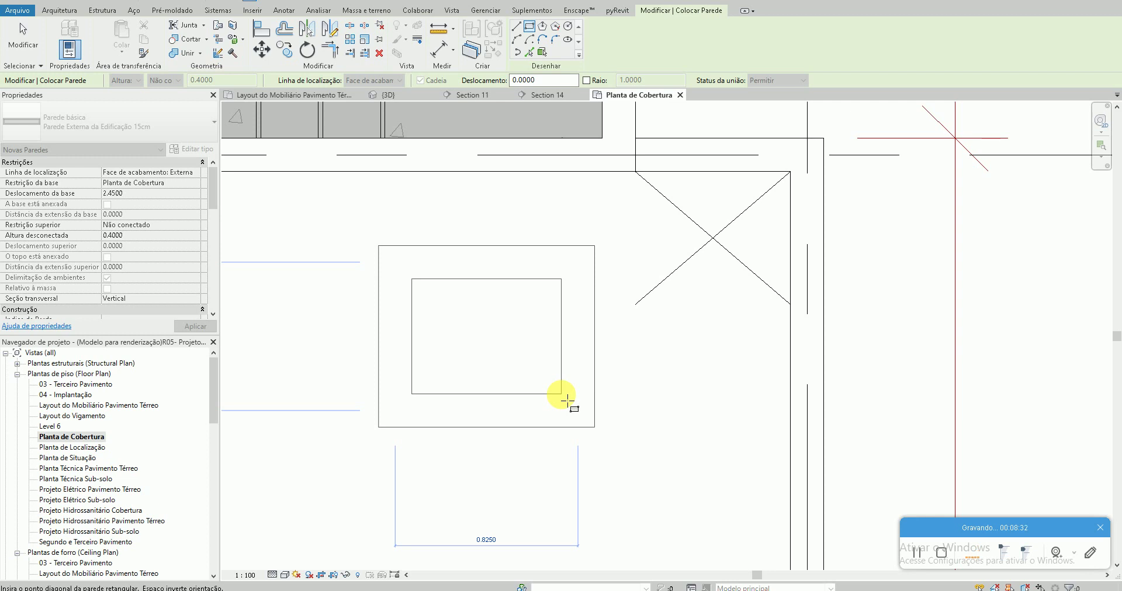
key(space)
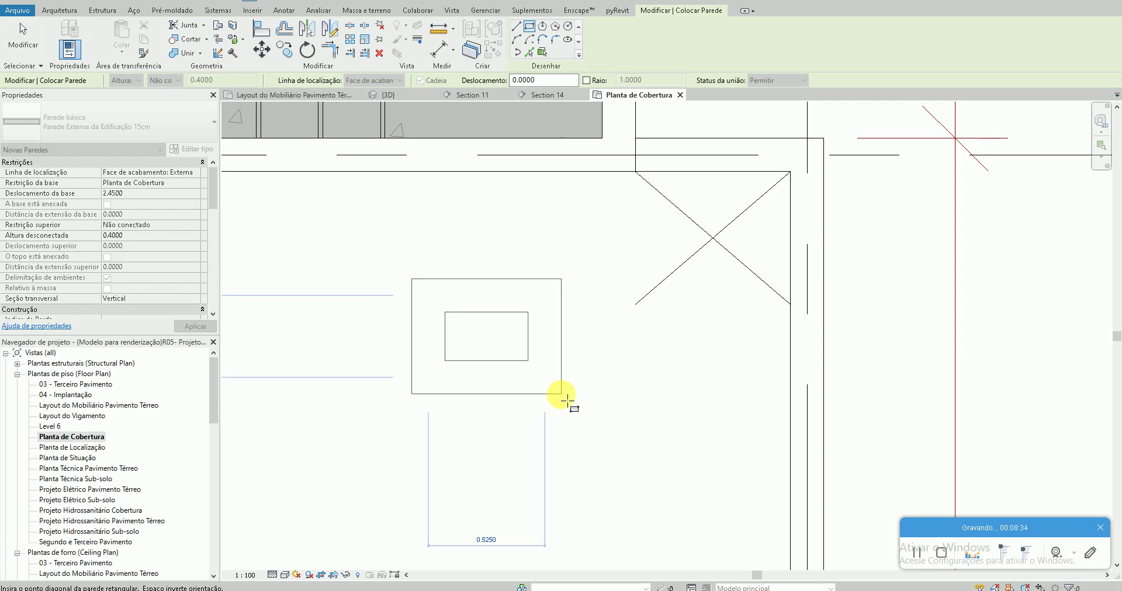
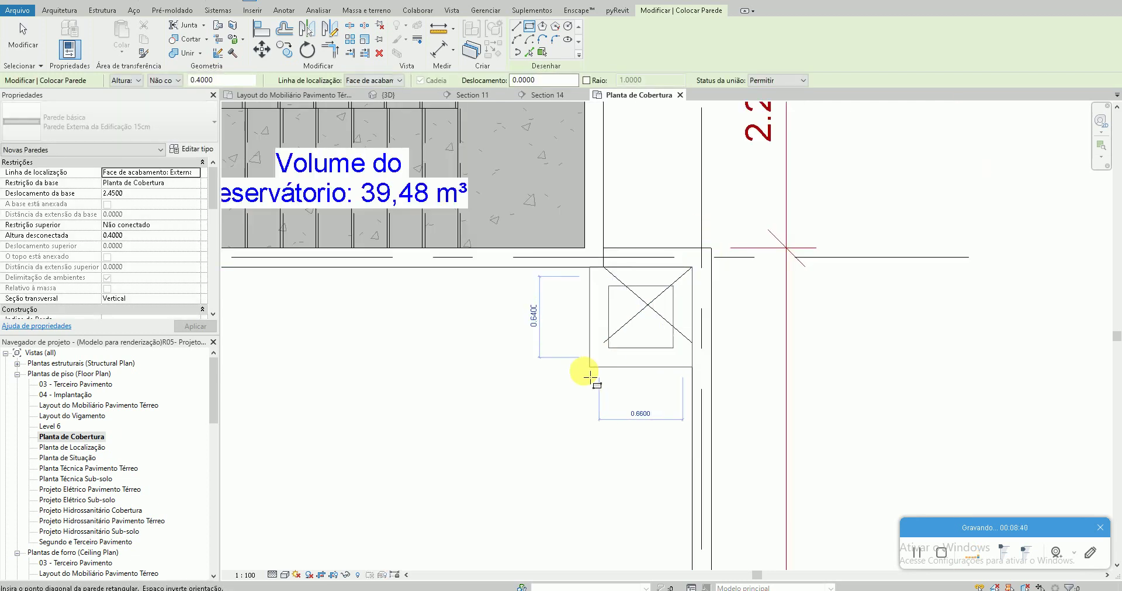
Finish the earlier wall rectangle, then delete the small wall box in the 3D view
click(537, 395)
key(Escape)
key(Escape)
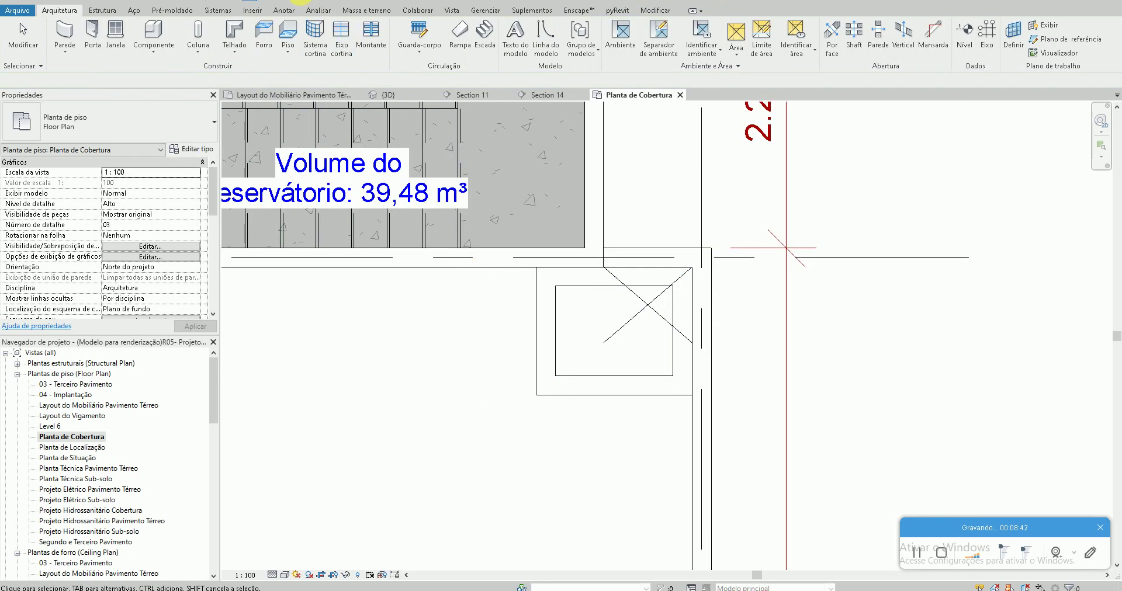
click(218, 2)
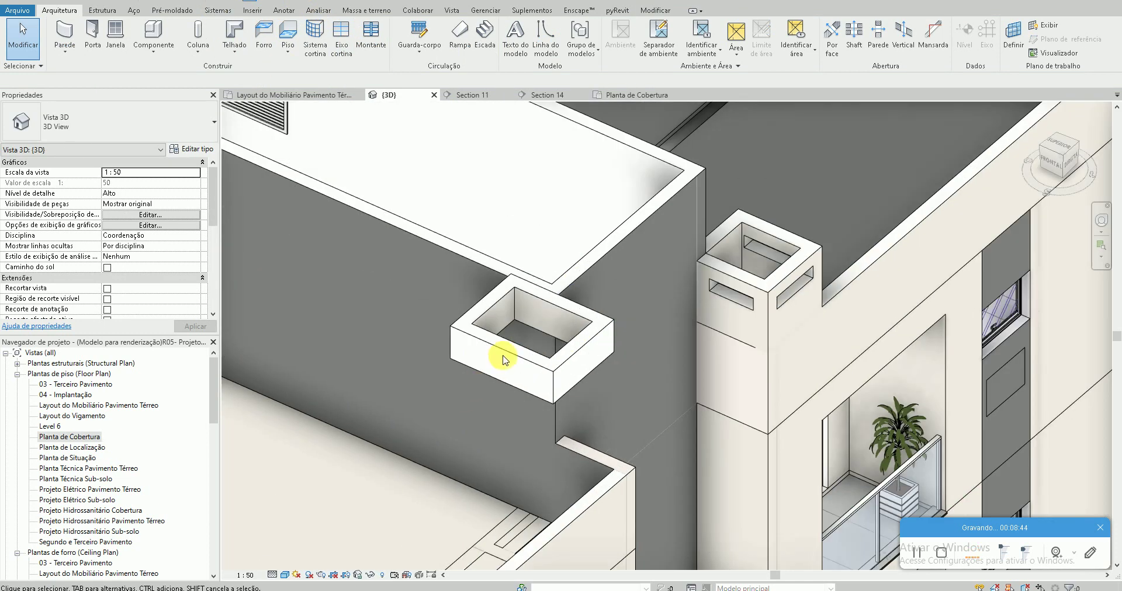
click(504, 360)
key(Delete)
On Planta de Cobertura, draw a 0.92 × 0.72 rectangular wall box using Face de acabamento: Externa
double_click(87, 436)
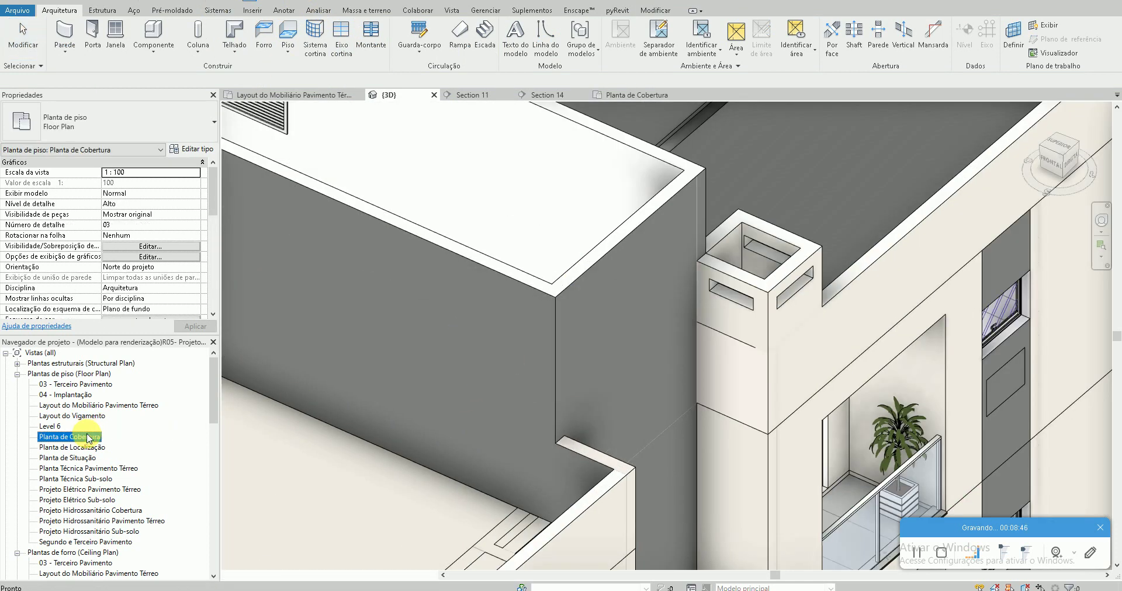
key(w)
key(a)
click(368, 80)
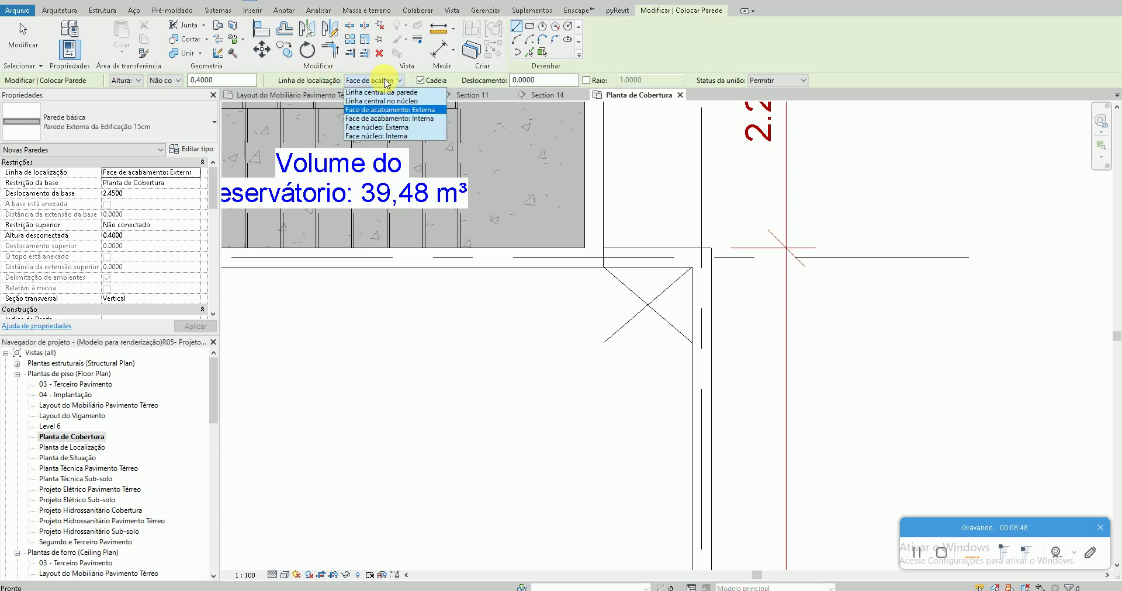
click(388, 111)
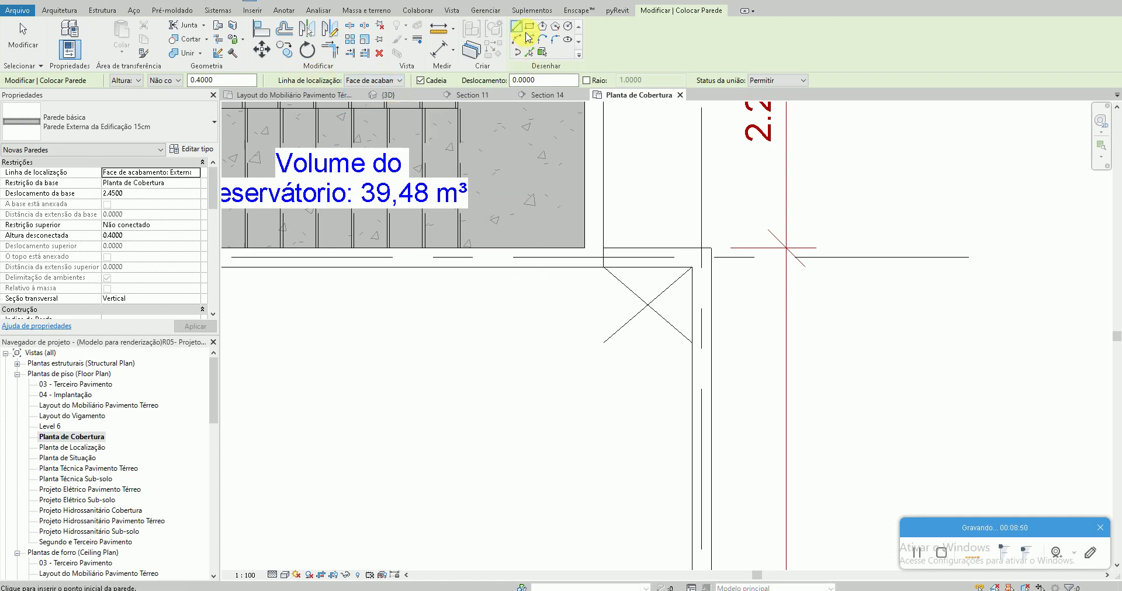
click(530, 27)
click(463, 325)
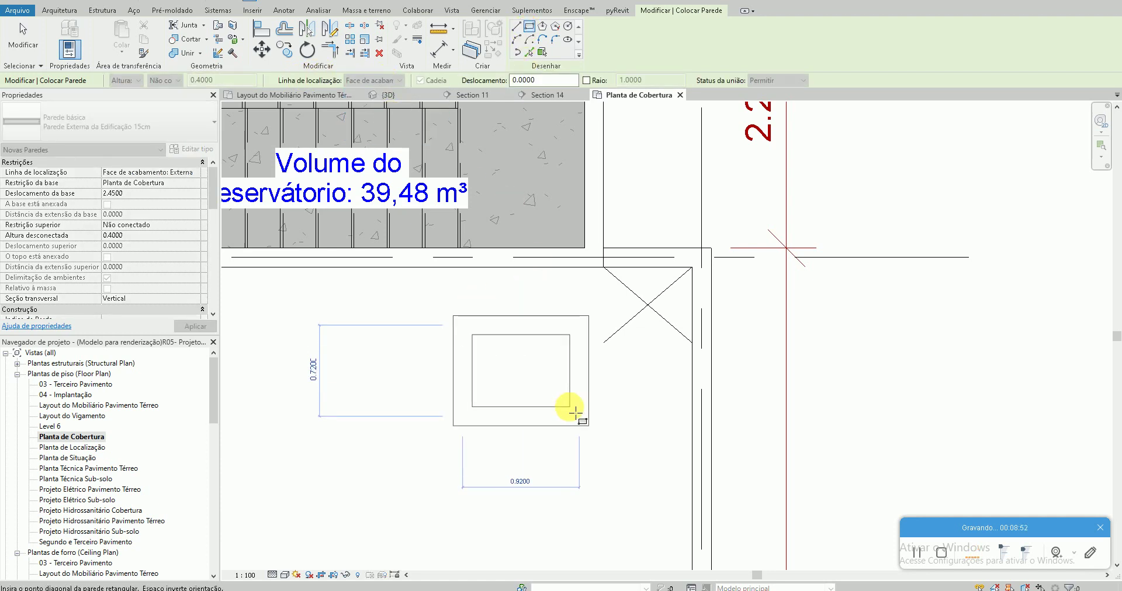
click(570, 407)
key(Escape)
key(Escape)
click(221, 5)
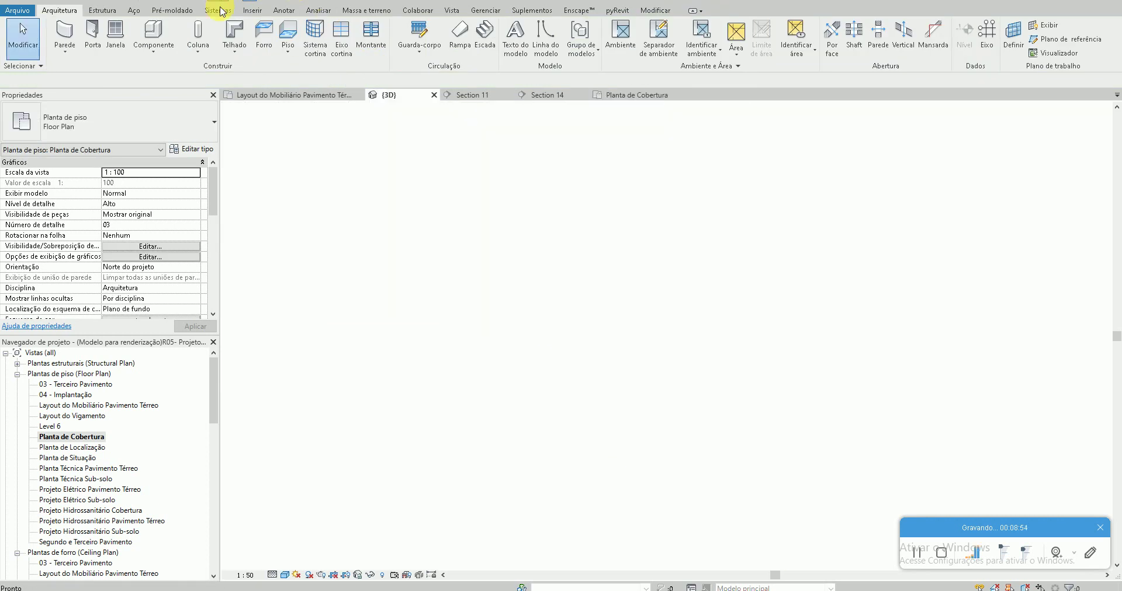
Select each wall of the small roof box in turn to inspect it
scroll(459, 365, up, 2)
scroll(441, 327, up, 2)
click(446, 332)
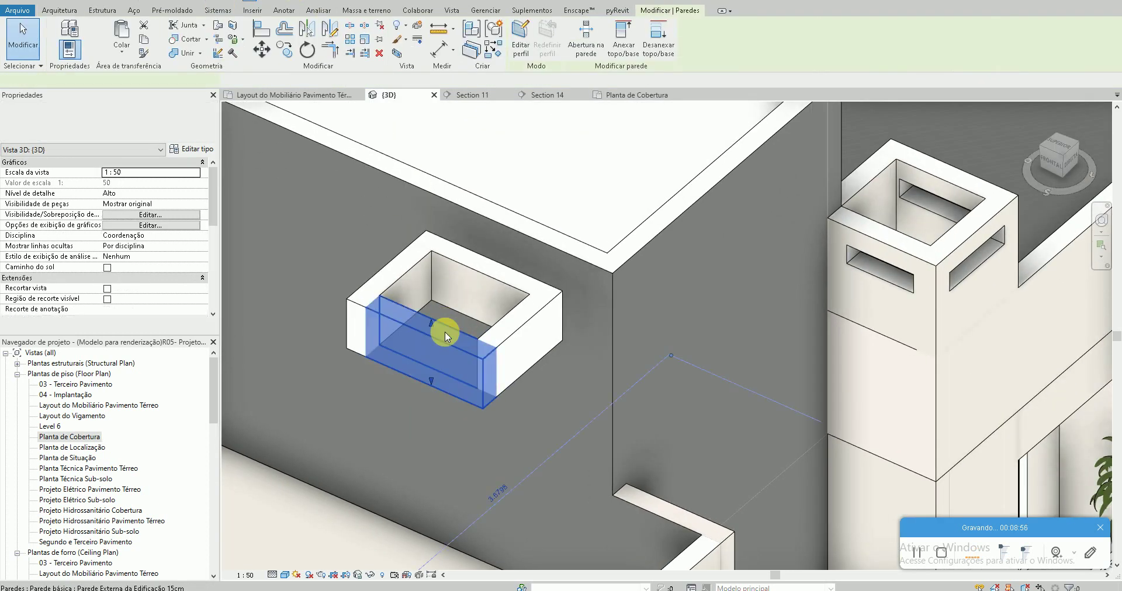
key(Escape)
click(435, 256)
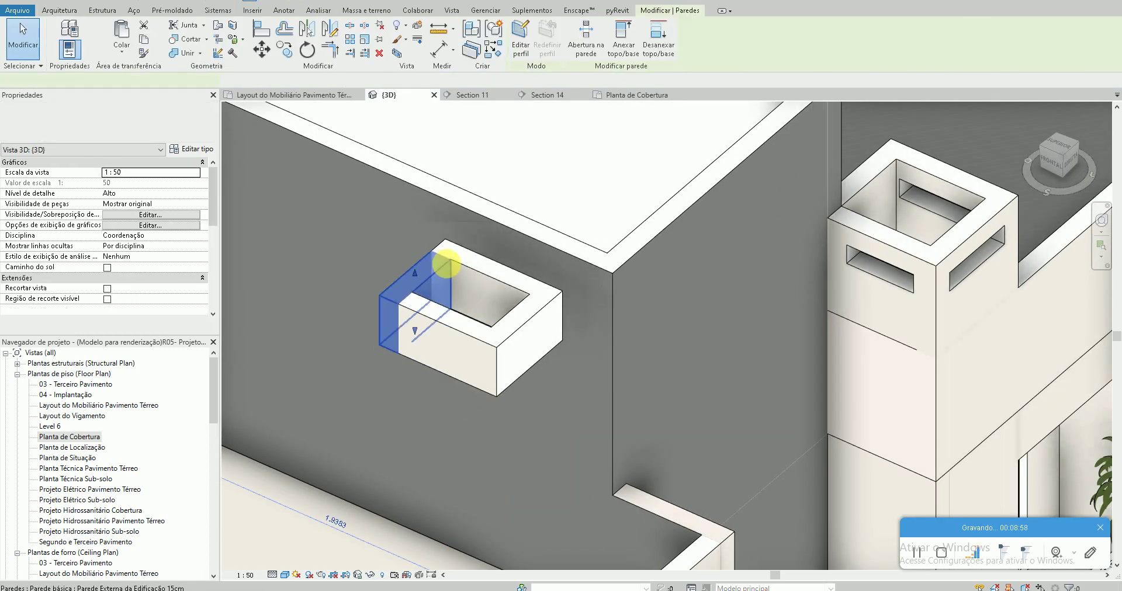
key(Escape)
click(501, 326)
key(Escape)
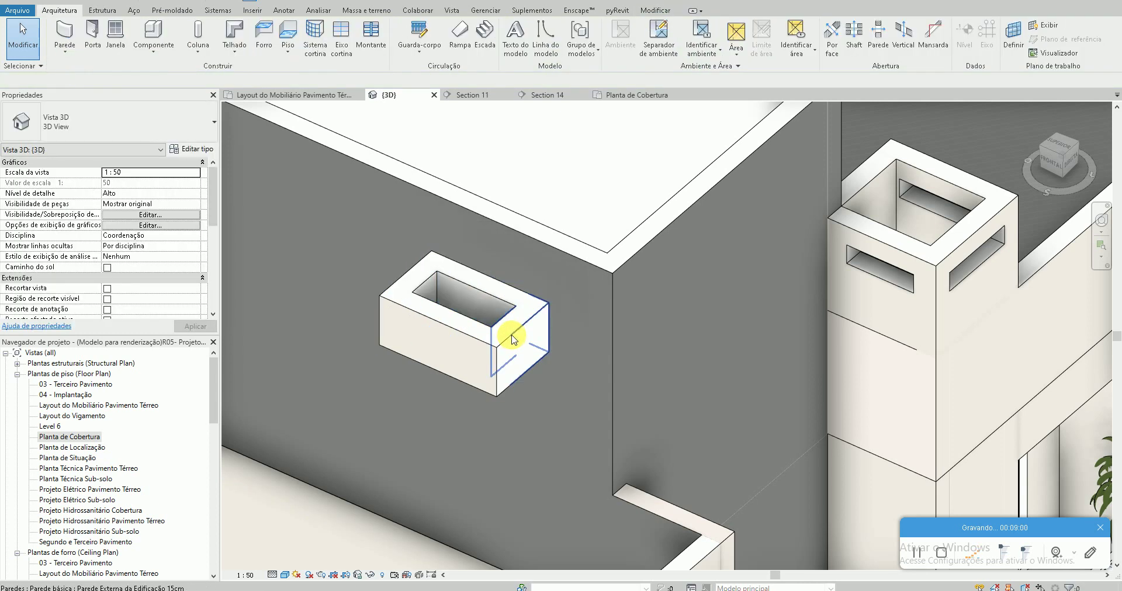
click(510, 334)
key(Escape)
Tab-select the box's four walls and assign Parede Externa da Edificação 15cm Tijolo Refratário
scroll(572, 401, down, 3)
mouse_move(529, 419)
shift+middle_down()
mouse_move(630, 414)
mouse_move(854, 299)
mouse_move(656, 396)
mouse_move(734, 430)
mouse_move(721, 143)
shift+middle_up()
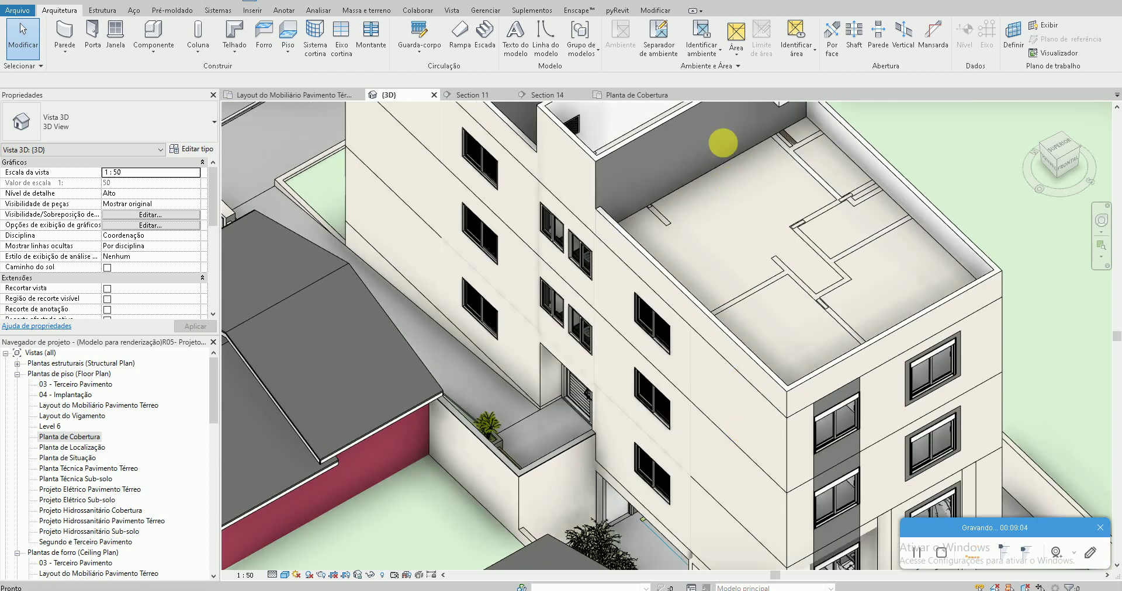
scroll(791, 180, up, 5)
scroll(763, 276, up, 2)
scroll(760, 303, up, 2)
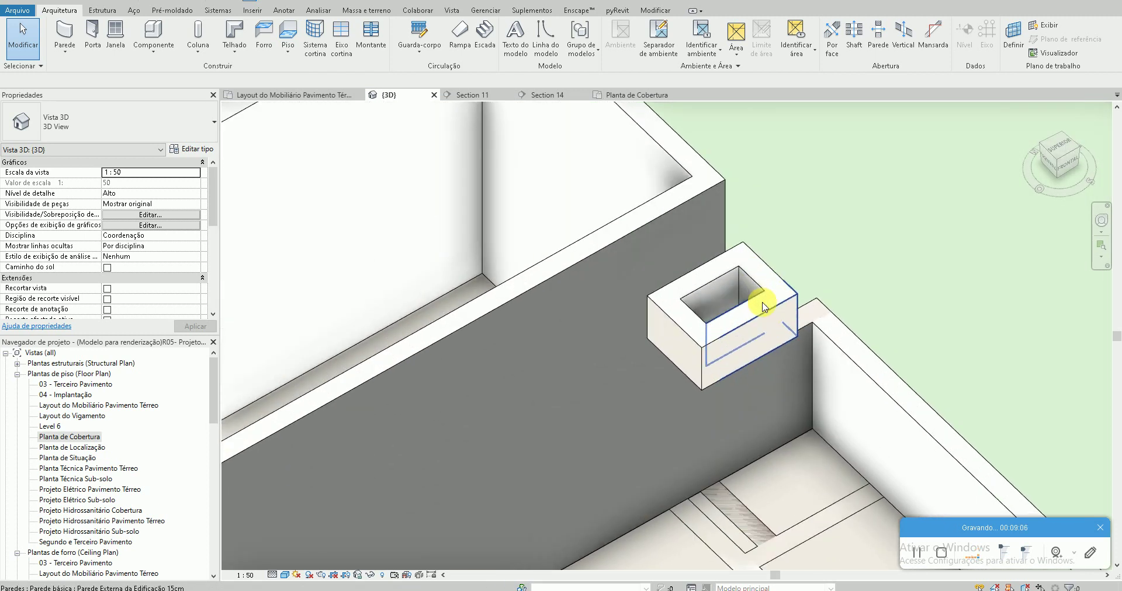
key(Tab)
click(762, 305)
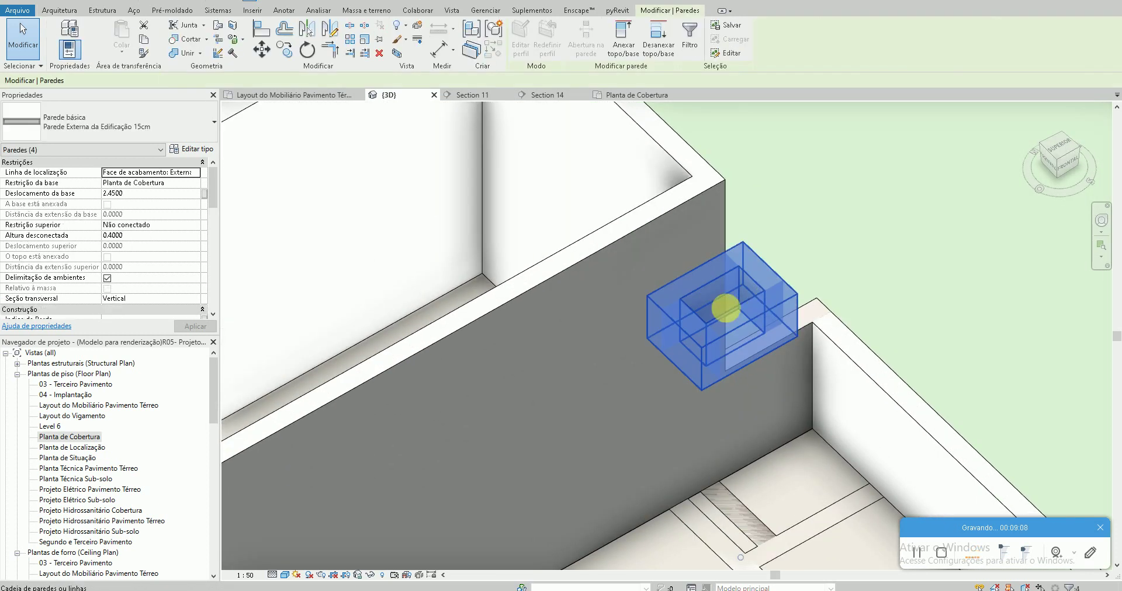
click(120, 124)
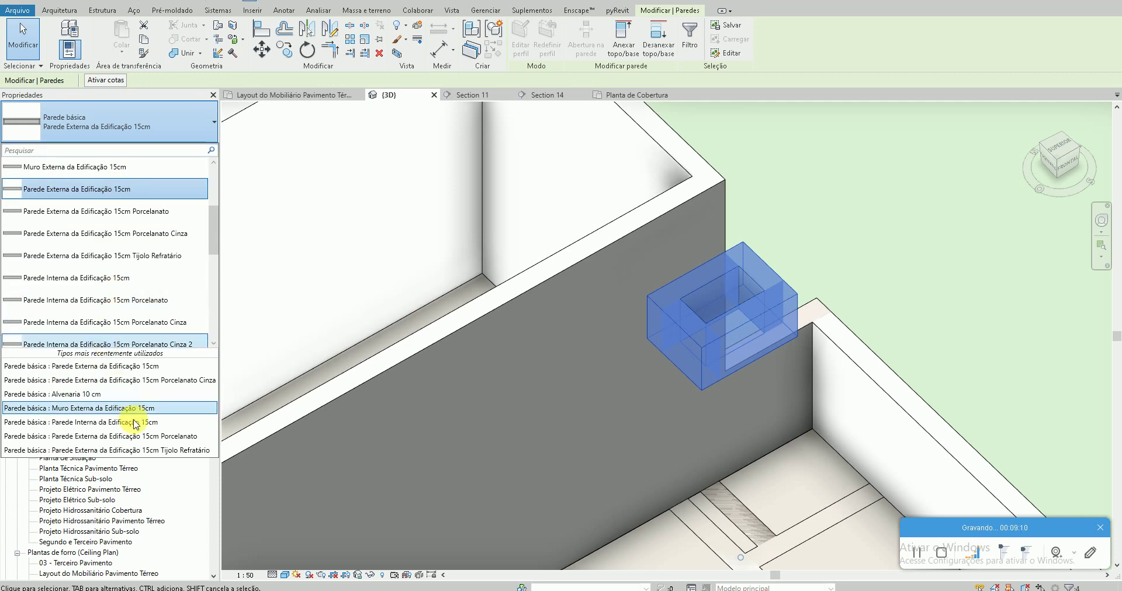
click(105, 449)
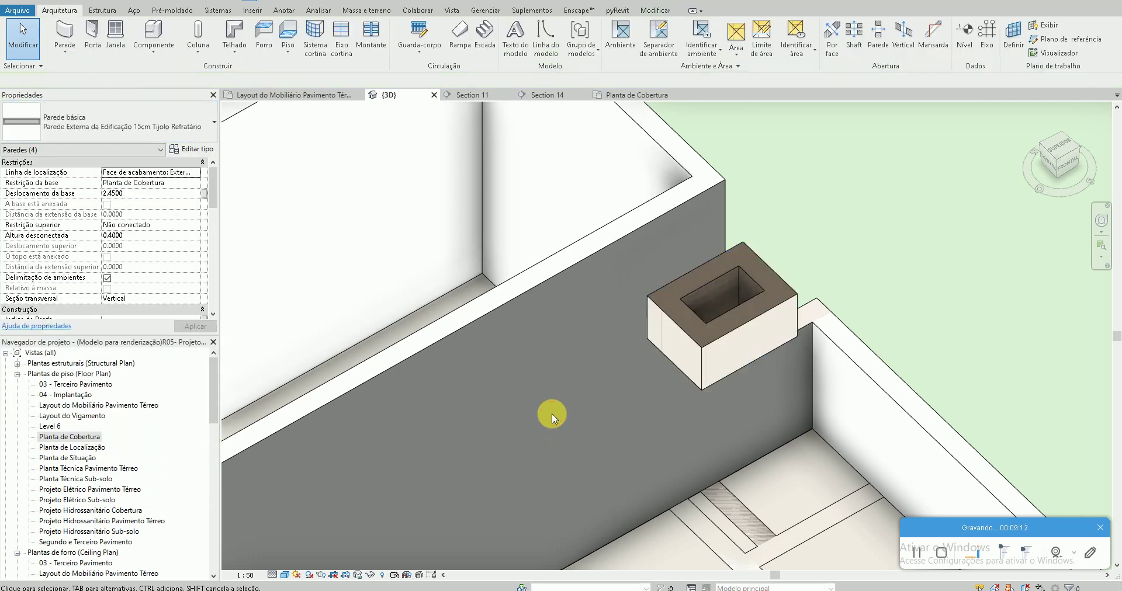
key(Escape)
scroll(605, 297, up, 3)
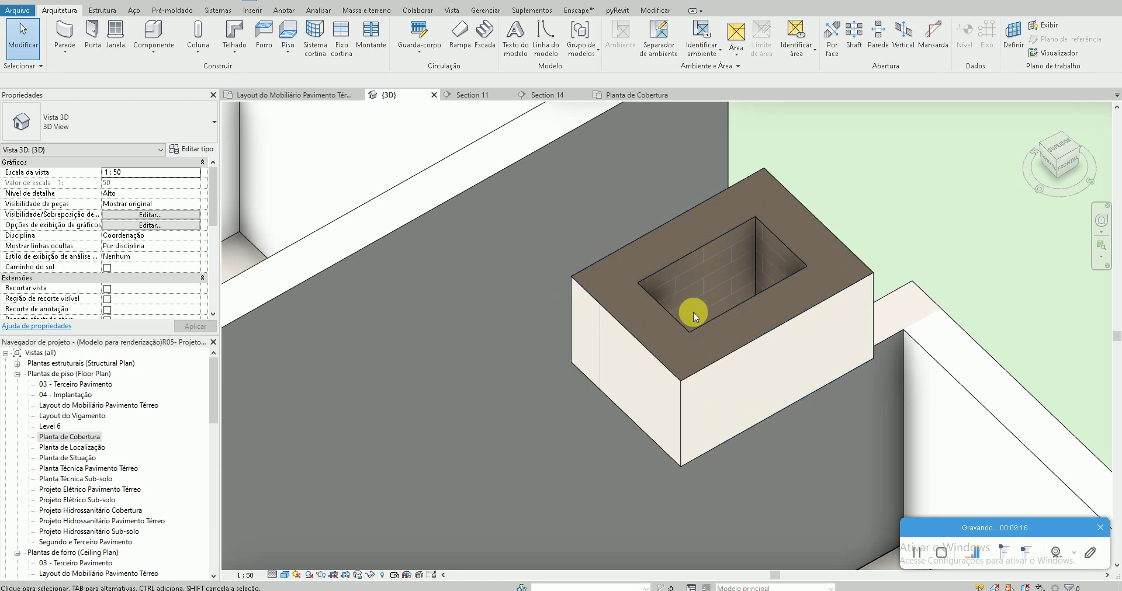
scroll(693, 312, down, 3)
scroll(749, 439, up, 3)
scroll(616, 125, down, 3)
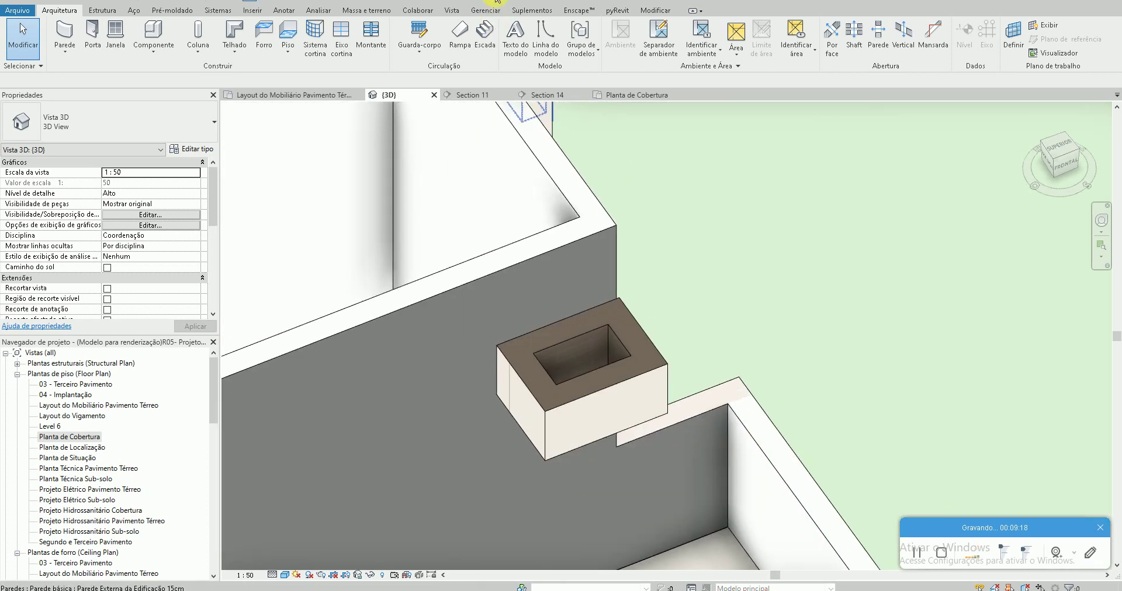
Start Remove Paint from the Modify tools, then cancel it
click(658, 11)
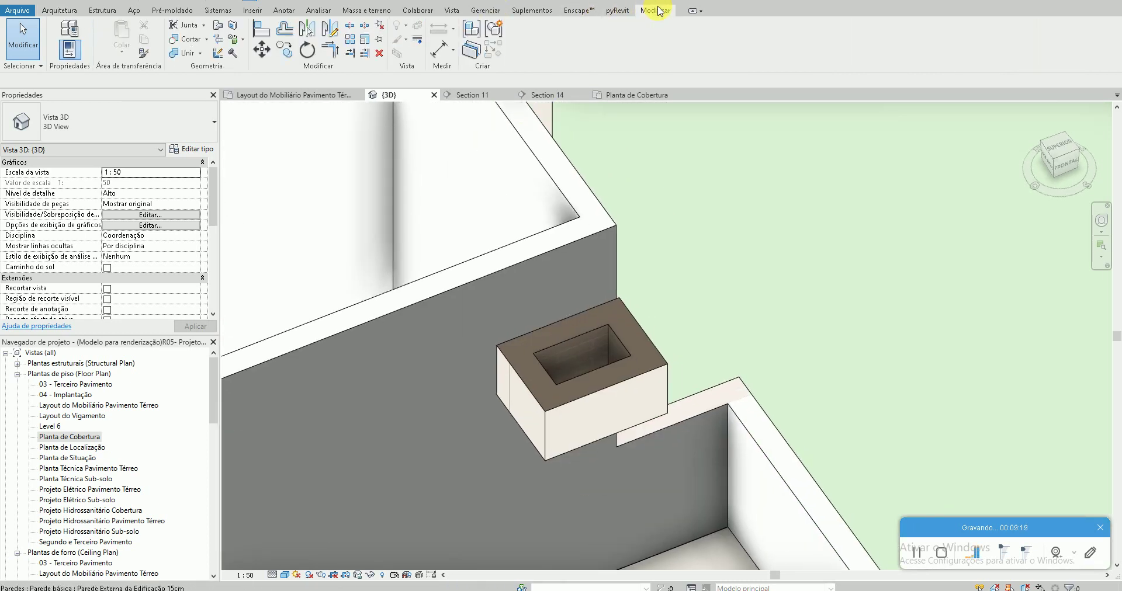
click(237, 42)
click(257, 80)
scroll(715, 389, up, 2)
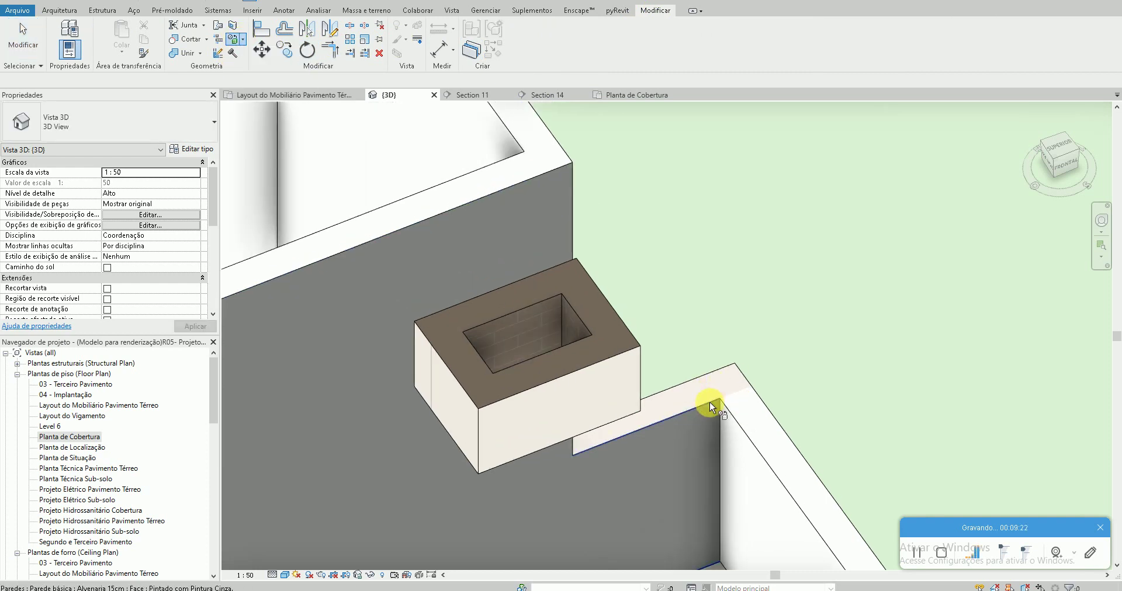
key(Escape)
scroll(708, 383, down, 1)
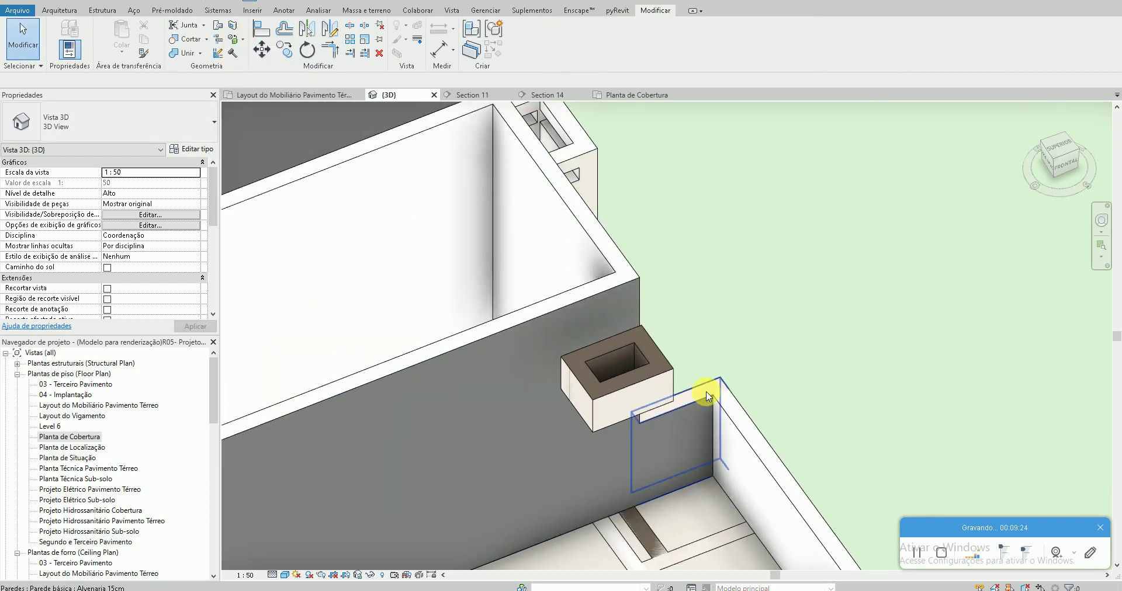
scroll(707, 385, down, 1)
scroll(701, 356, down, 1)
Change the short Alvenaria 15cm wall by the box to the 15cm exterior building wall type
click(701, 351)
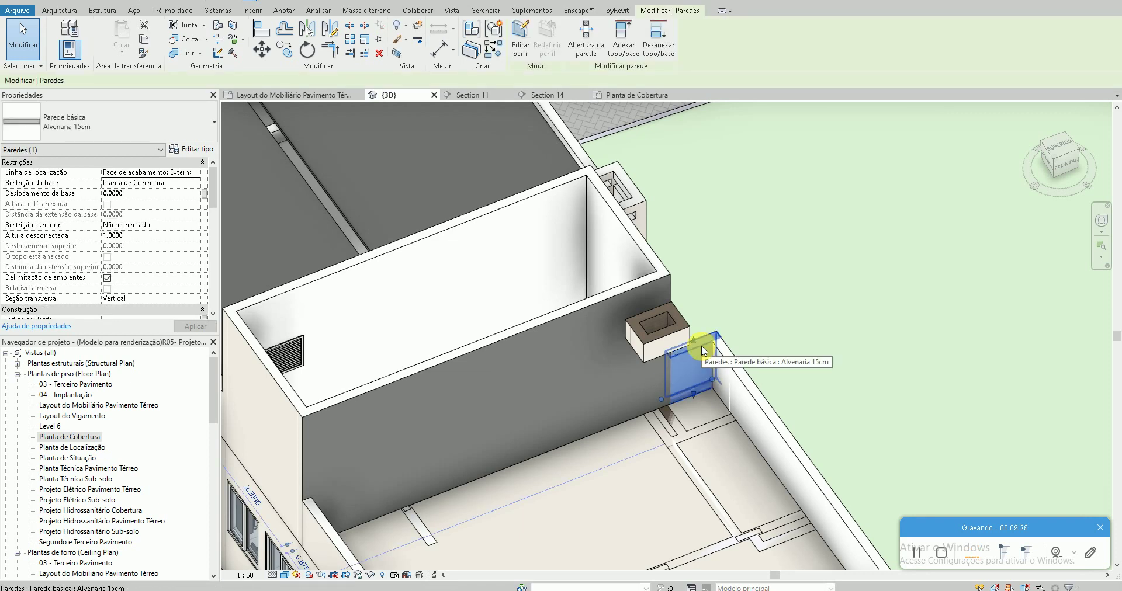
click(81, 120)
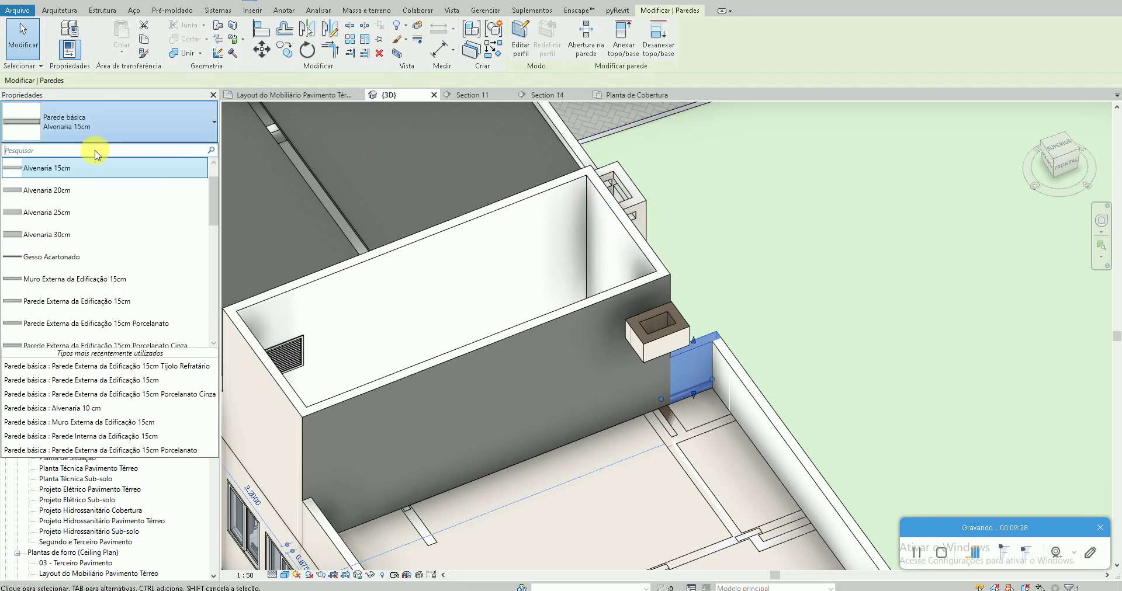
click(83, 380)
click(746, 302)
Give the vent tower's Alvenaria 15cm wall an exterior building wall type
mouse_move(746, 302)
shift+middle_down()
mouse_move(630, 131)
mouse_move(584, 86)
shift+middle_up()
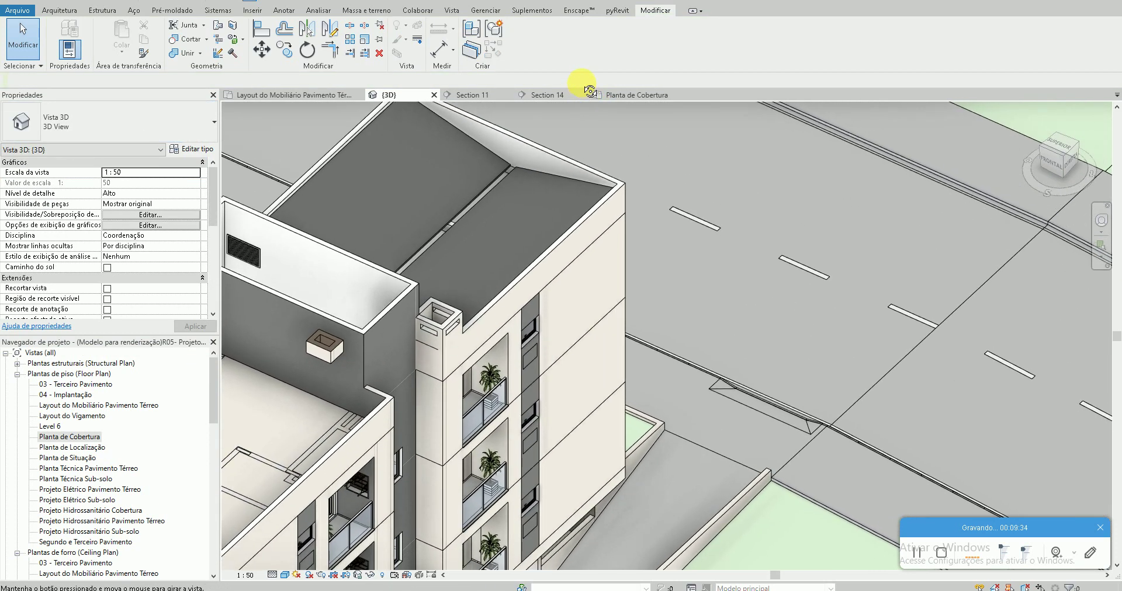
scroll(364, 394, up, 4)
middle_drag(363, 394, 554, 351)
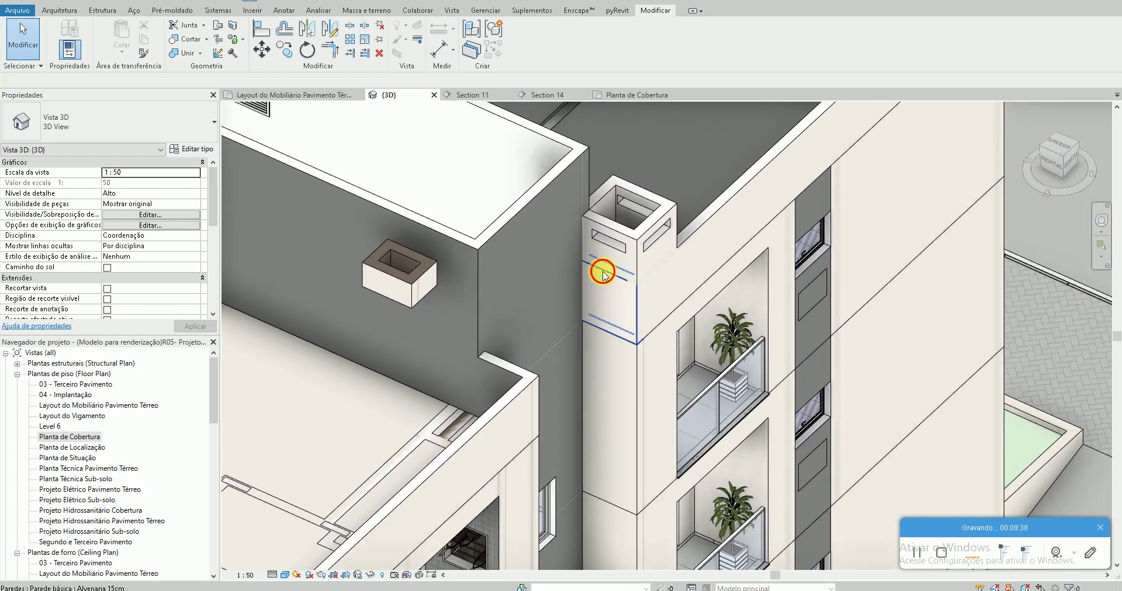
click(604, 274)
click(117, 121)
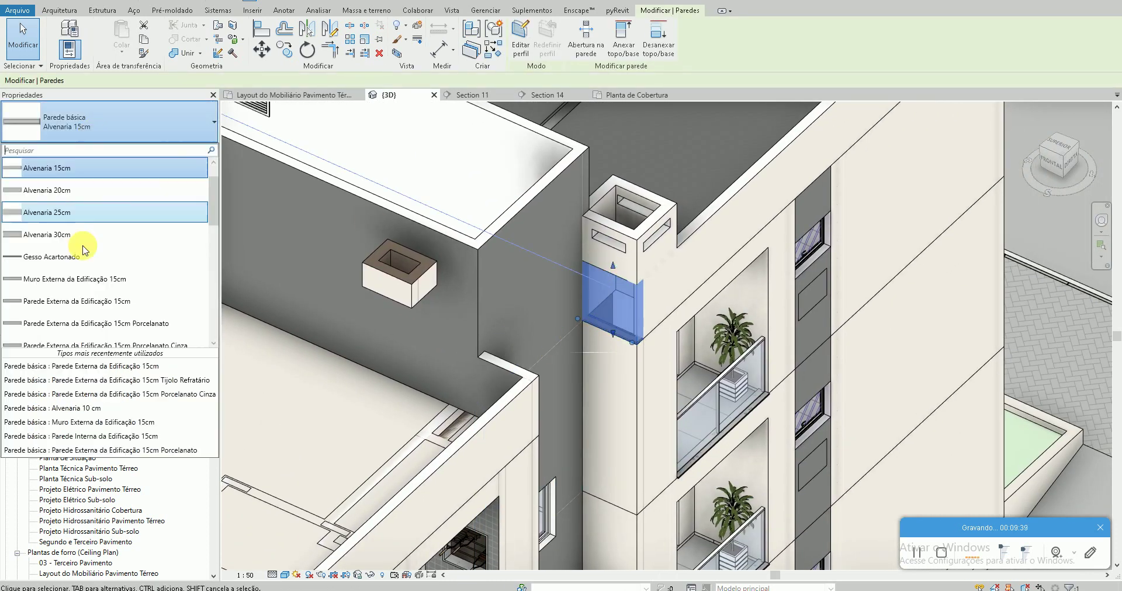
click(100, 380)
key(Escape)
scroll(461, 317, down, 2)
middle_drag(460, 317, 517, 311)
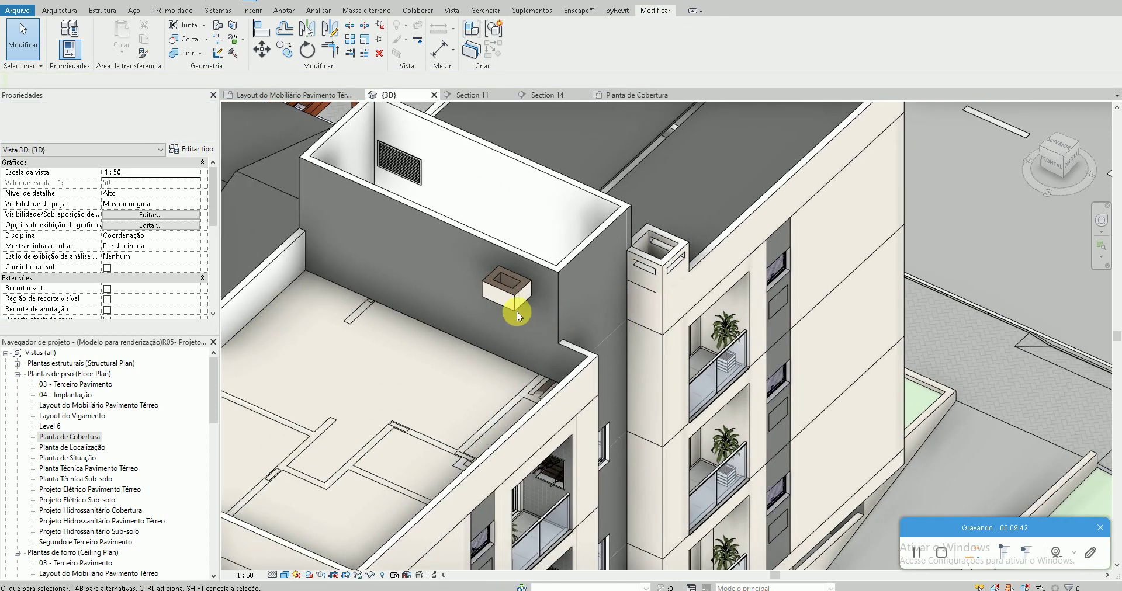
scroll(516, 311, up, 2)
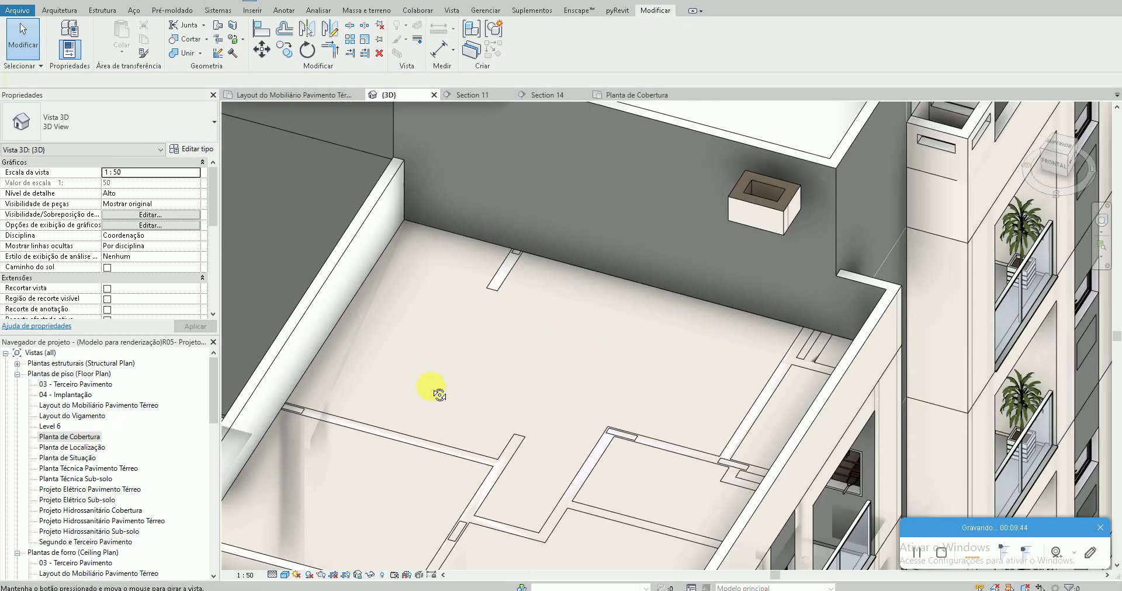
mouse_move(433, 384)
shift+middle_down()
mouse_move(894, 171)
mouse_move(533, 454)
mouse_move(733, 258)
mouse_move(543, 381)
mouse_move(727, 214)
shift+middle_up()
scroll(671, 321, up, 3)
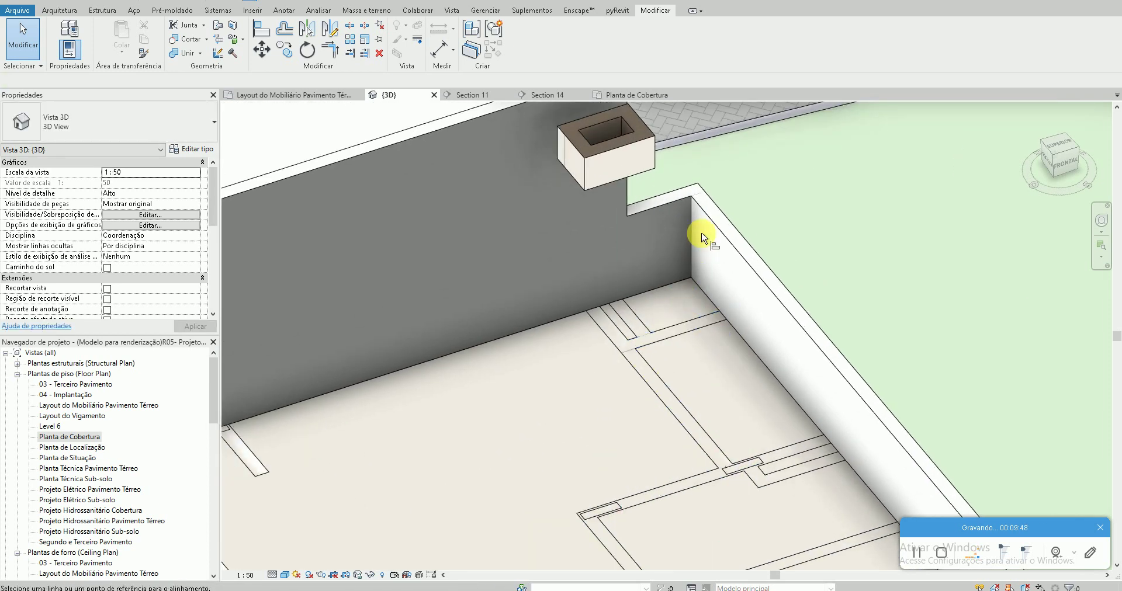
Use Align (AL) to set the chimney box sides flush against the parapet wall faces
key(a)
key(l)
click(678, 177)
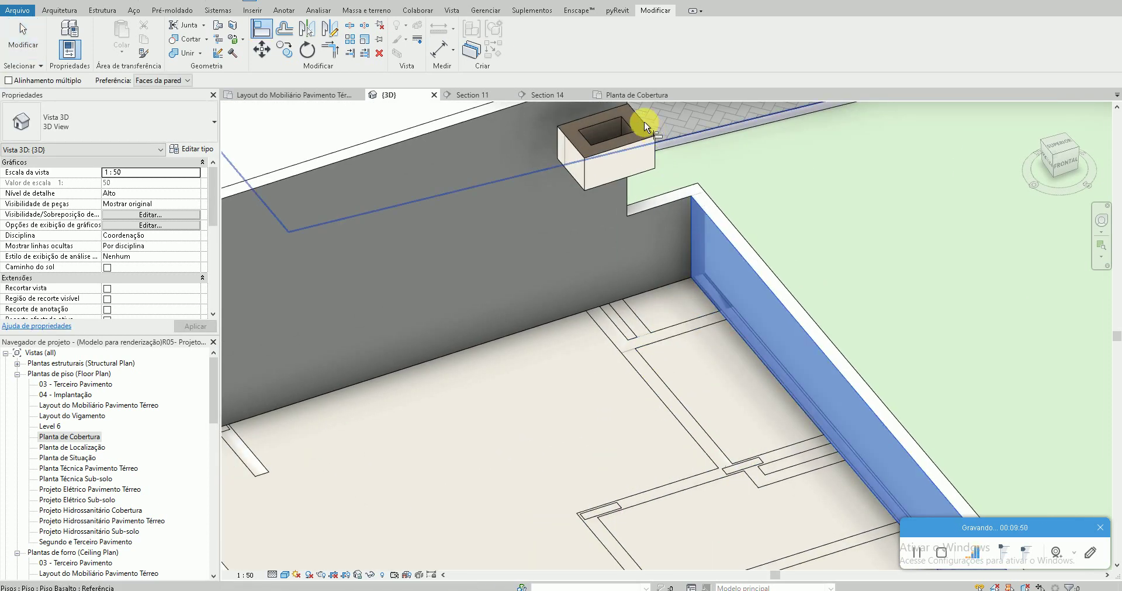
click(653, 140)
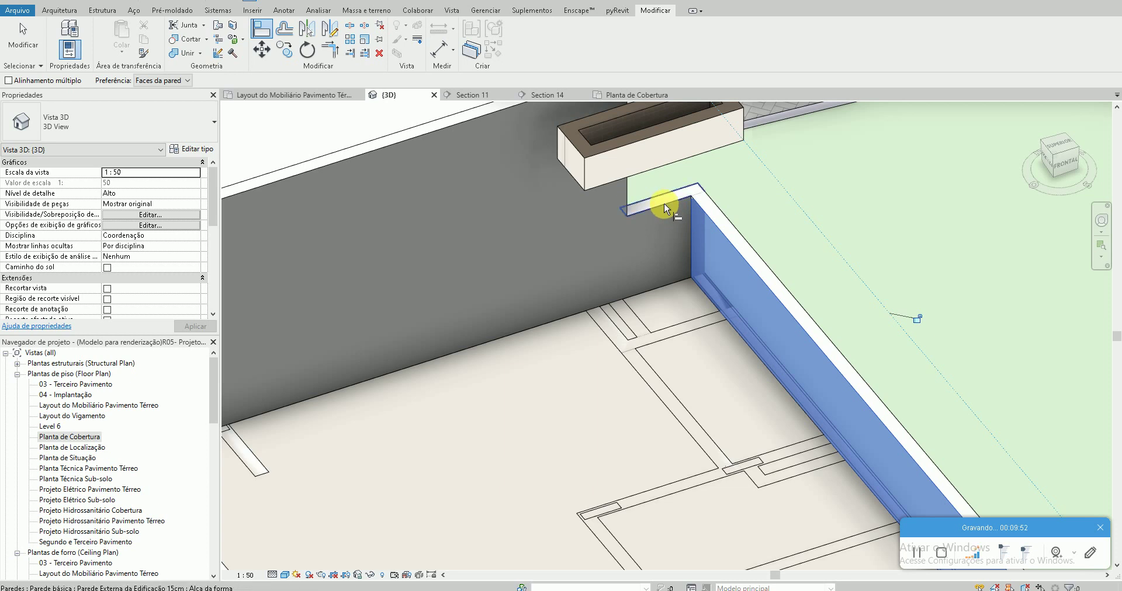
middle_drag(646, 121, 633, 173)
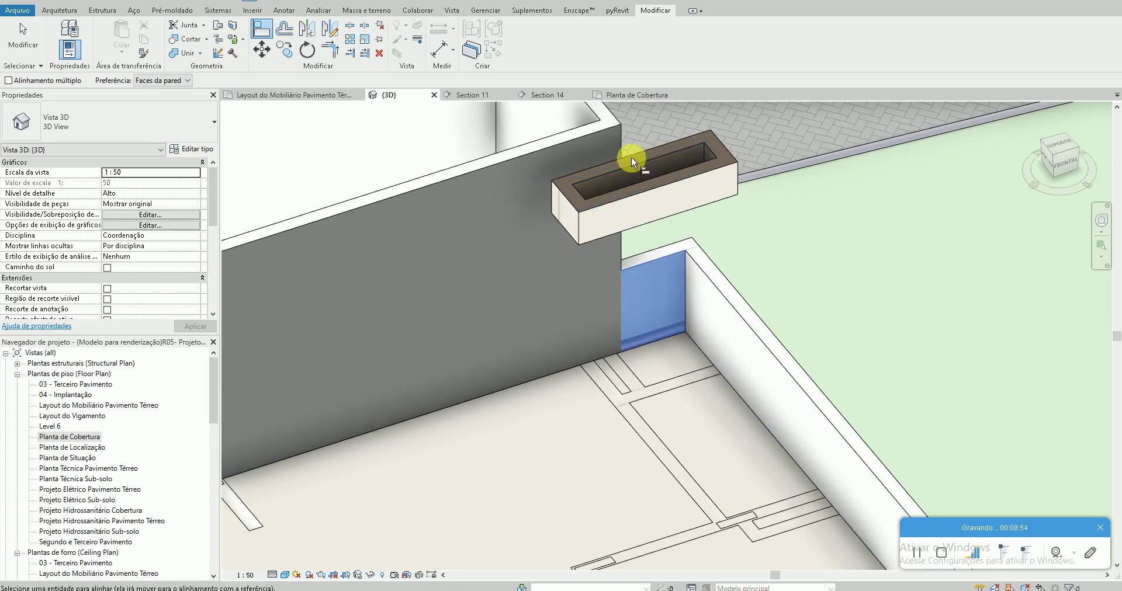
click(631, 155)
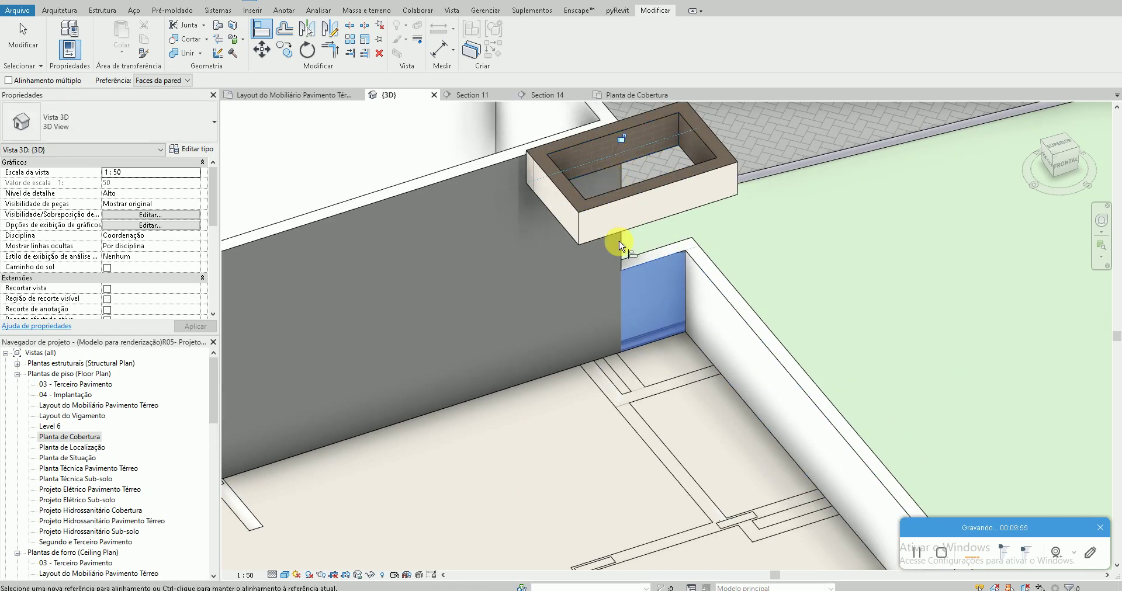
click(597, 389)
click(568, 205)
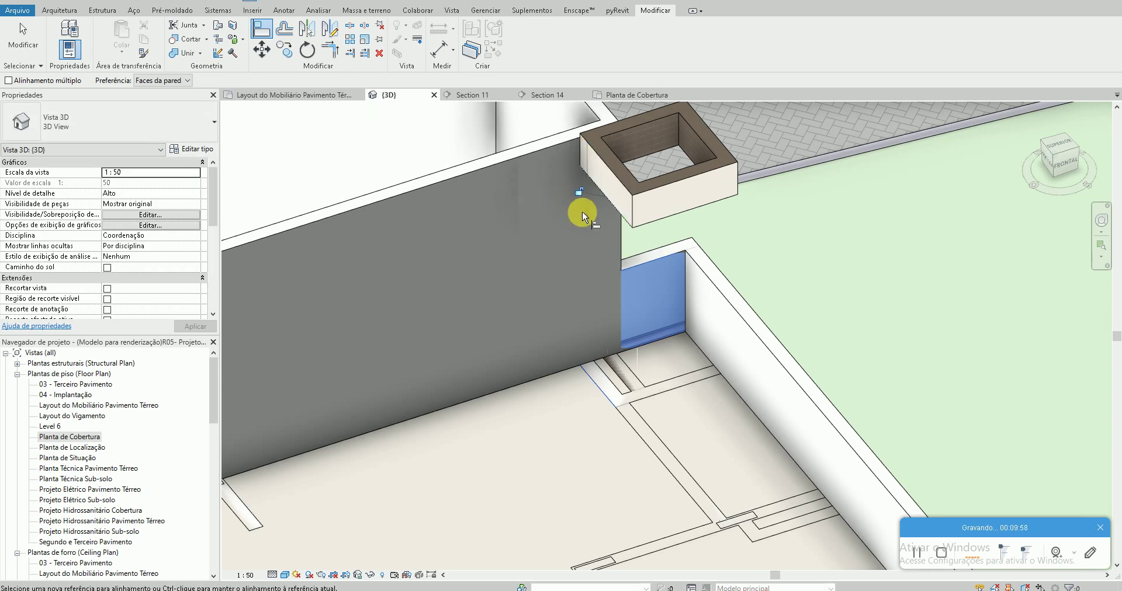
click(671, 395)
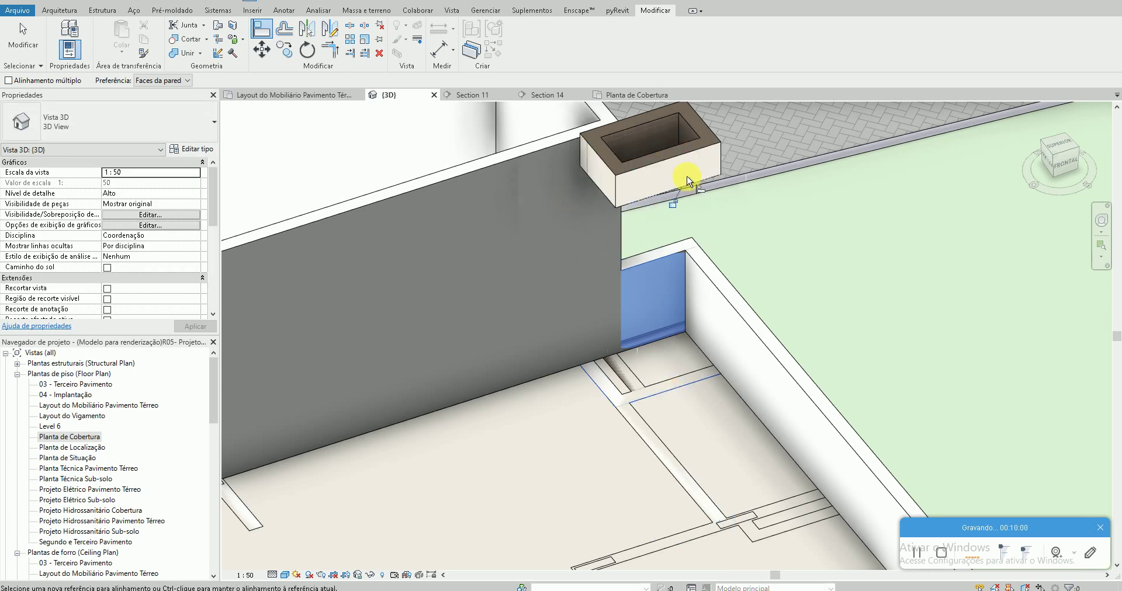
key(Escape)
key(Escape)
scroll(646, 283, down, 3)
scroll(710, 198, up, 2)
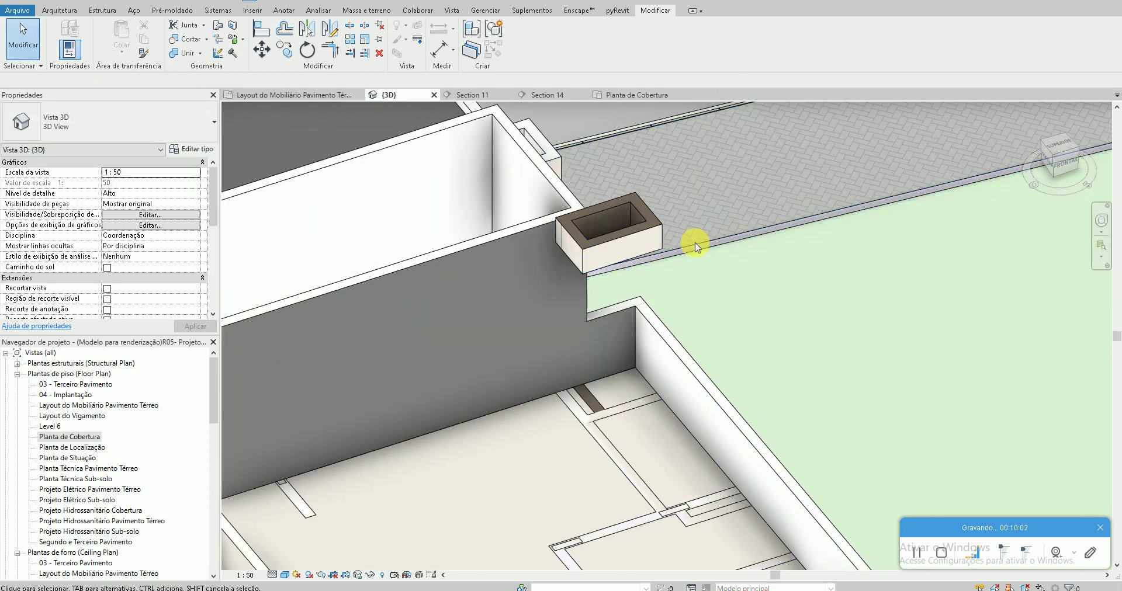
Set the chimney walls' Base Offset to 0 and check them on the roof plan
click(639, 239)
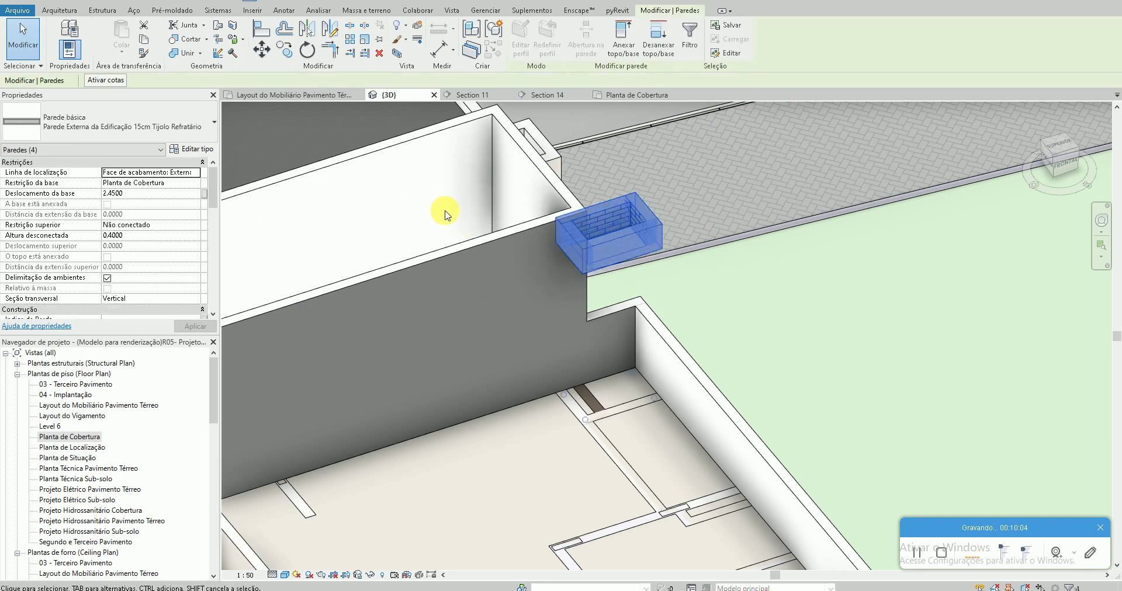
click(177, 195)
text(0)
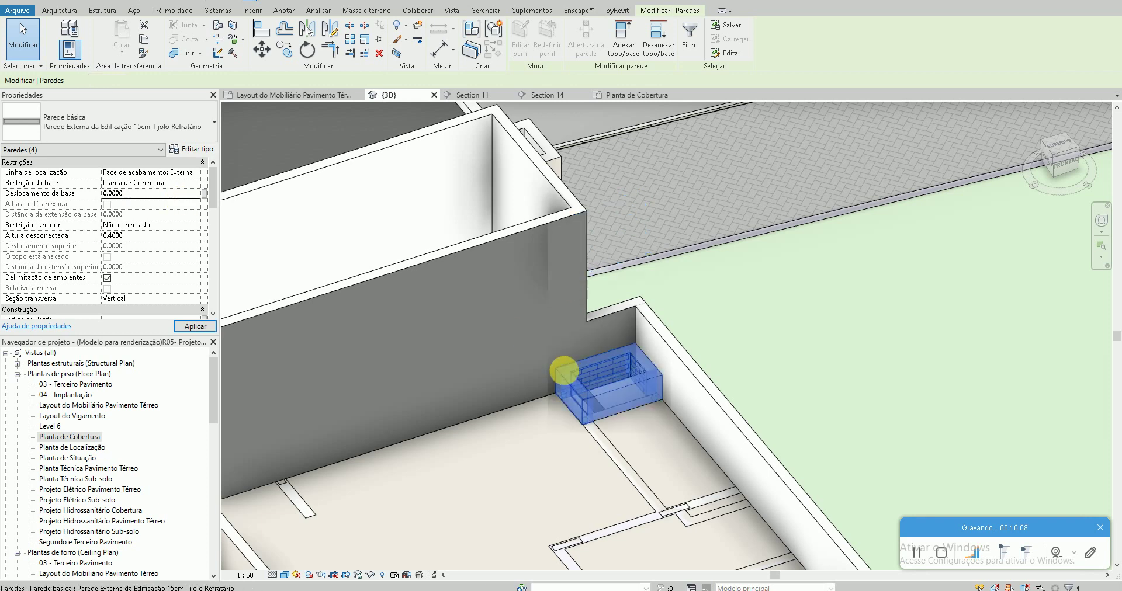
key(Escape)
scroll(610, 398, up, 2)
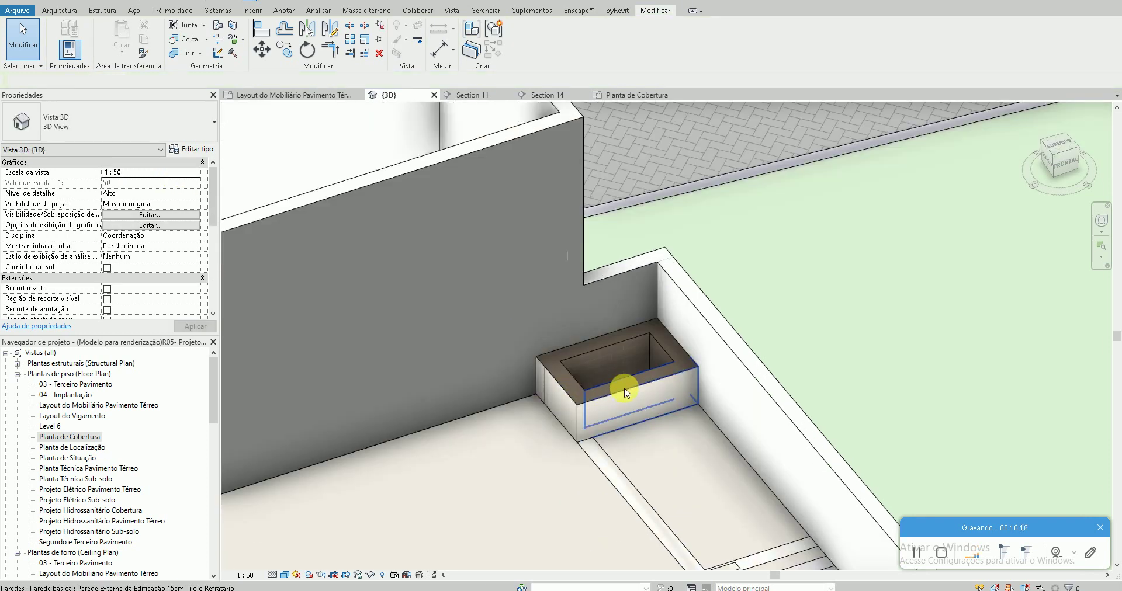
double_click(79, 437)
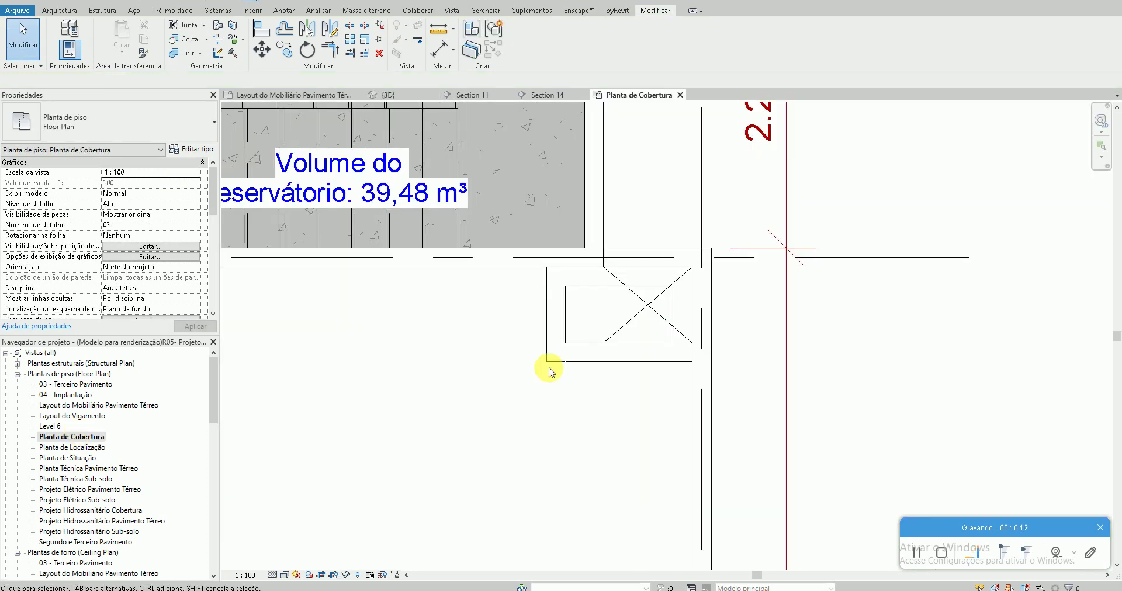
scroll(608, 333, down, 3)
scroll(534, 381, down, 1)
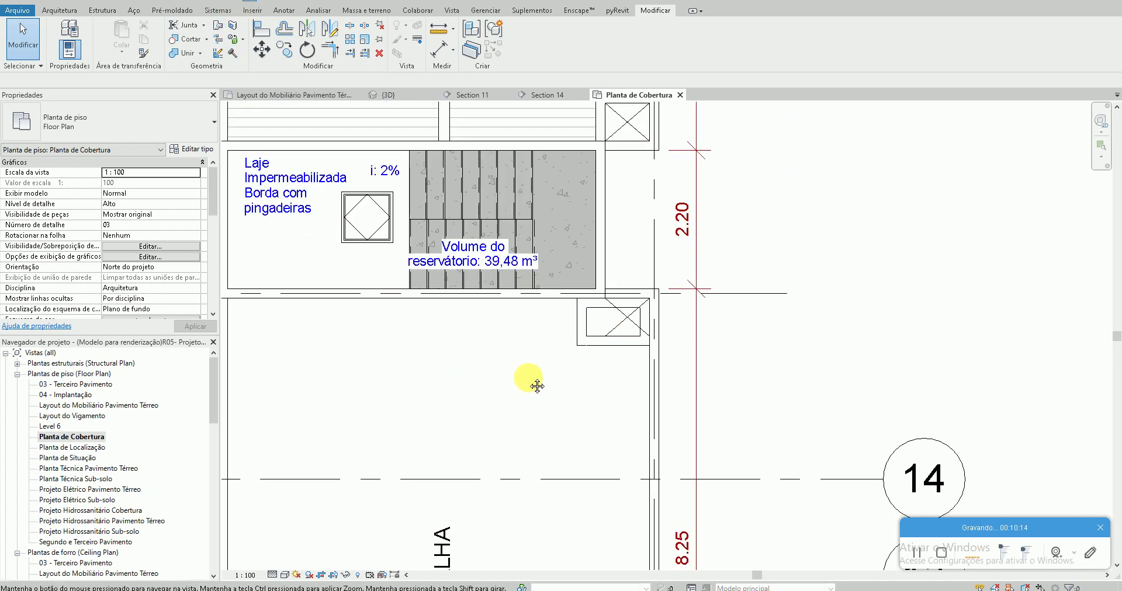
scroll(514, 363, down, 2)
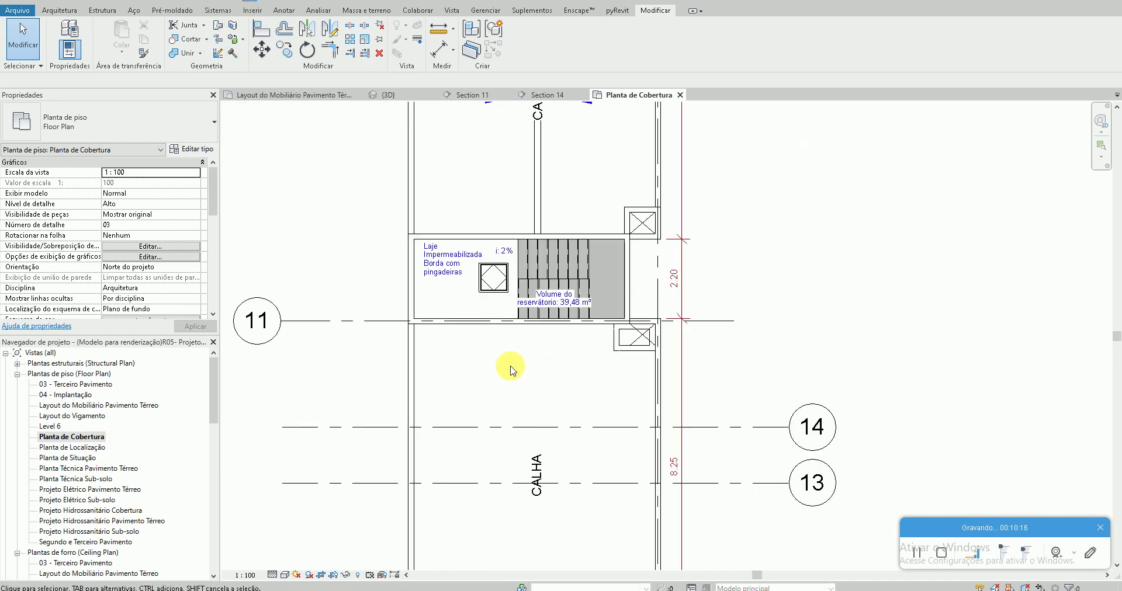
Tab-select the four chimney walls and set their Unconnected Height to 1.5
click(383, 95)
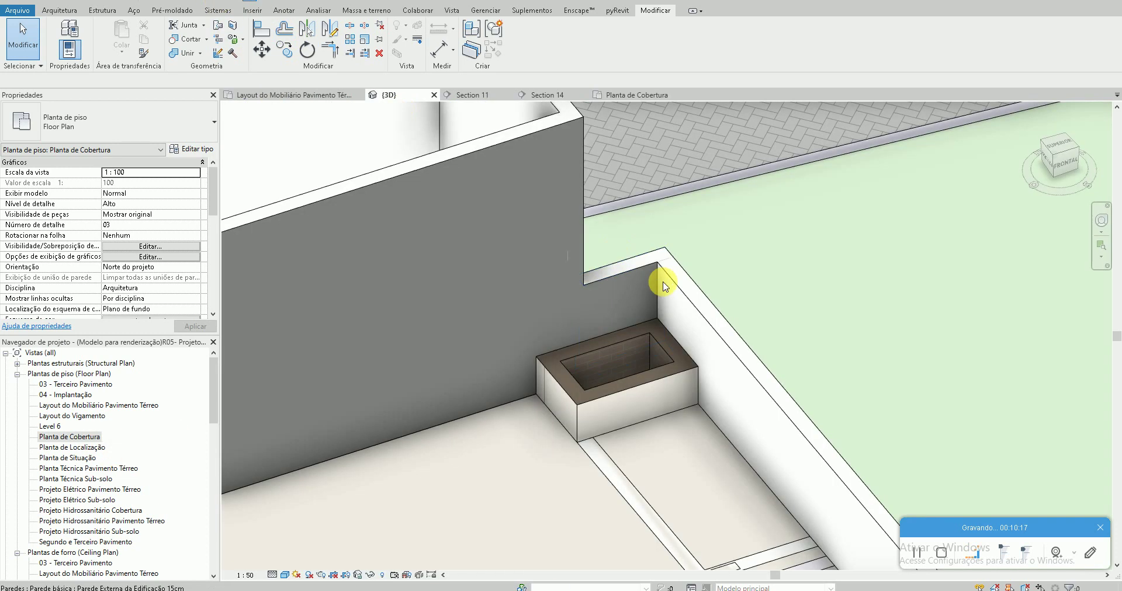
key(Tab)
click(657, 381)
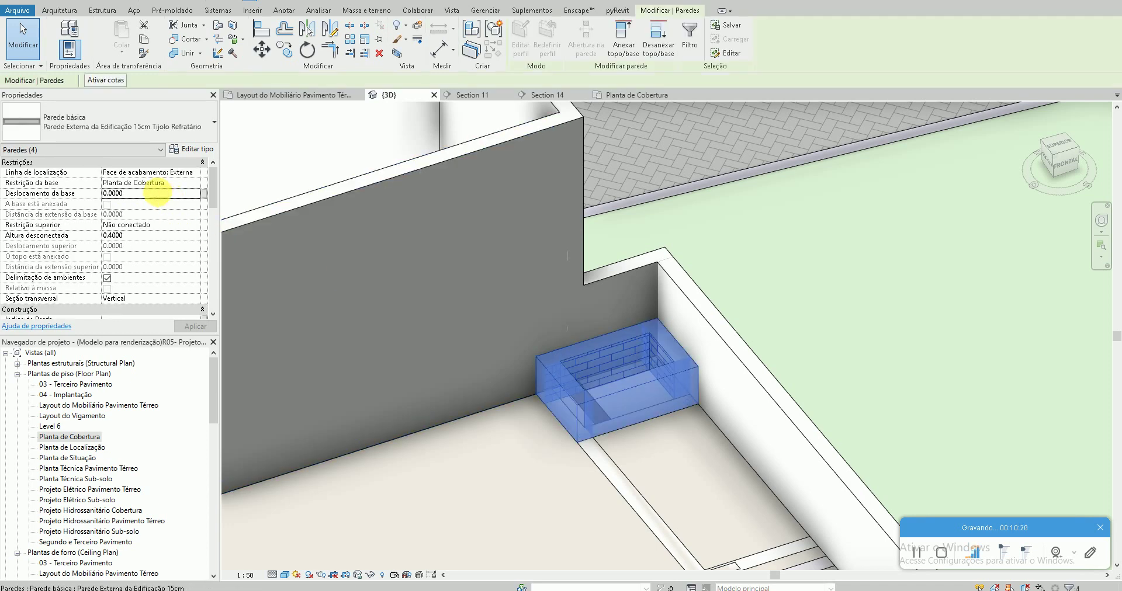
key(Return)
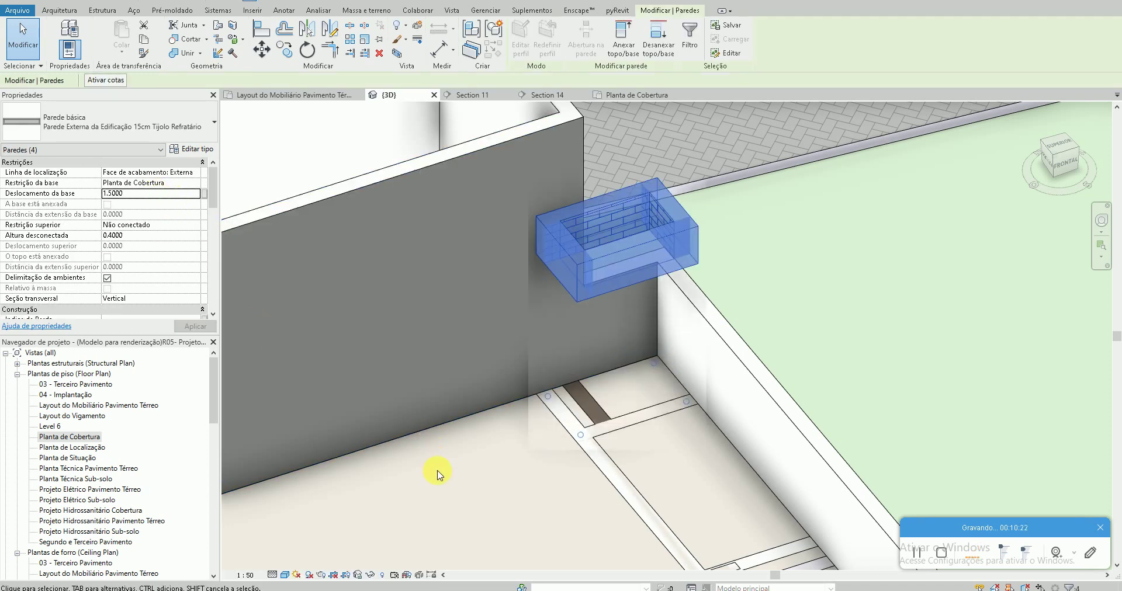
key(ctrl+z)
key(Tab)
click(584, 377)
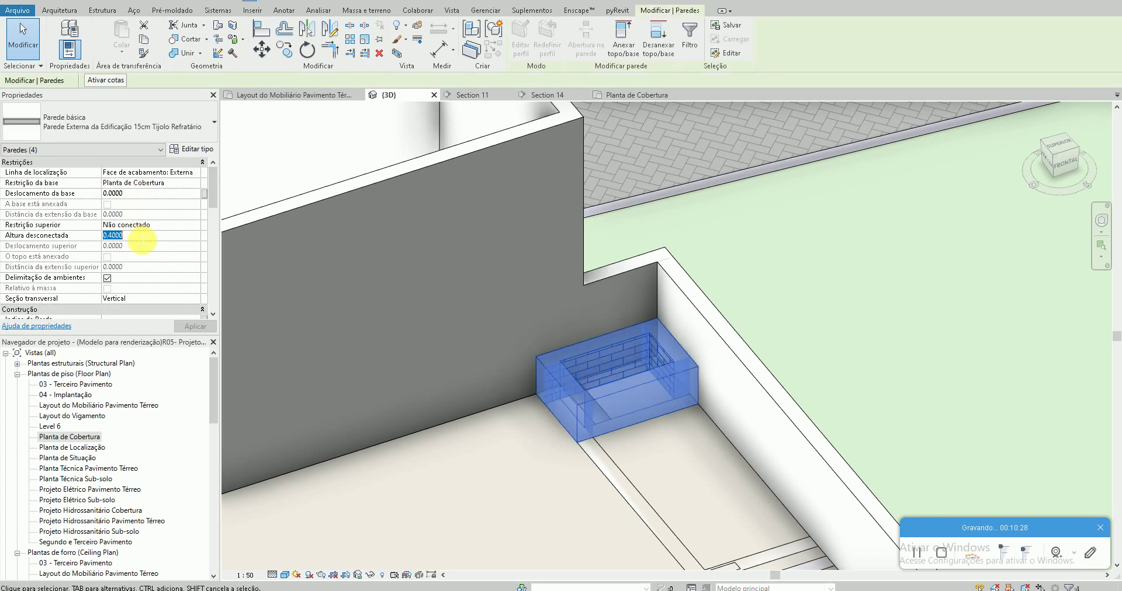
key(Return)
key(Escape)
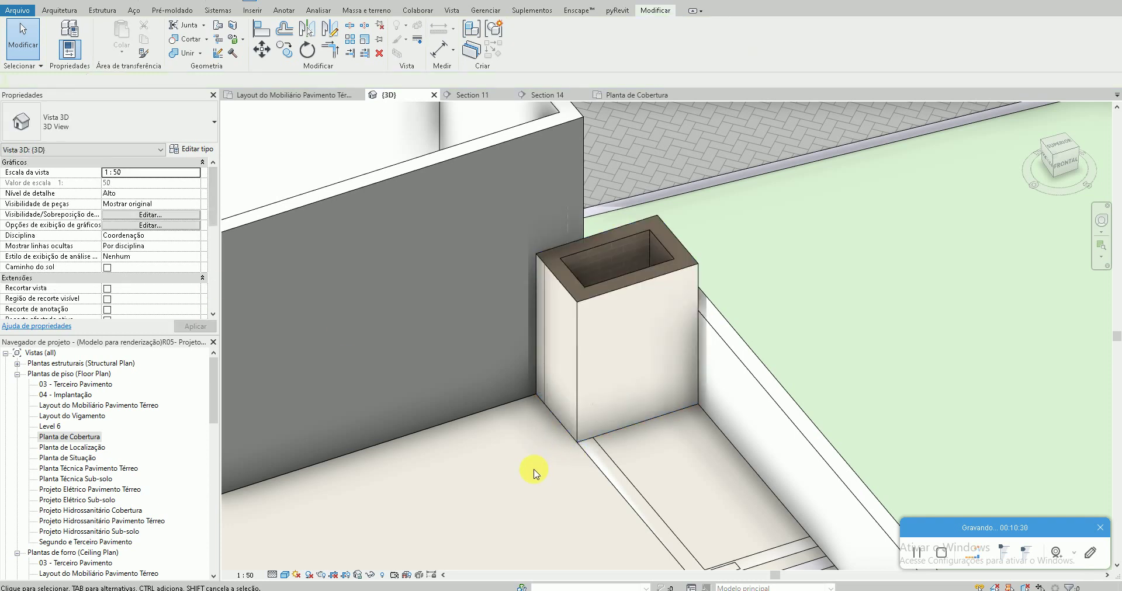
shift+middle_drag(533, 469, 642, 374)
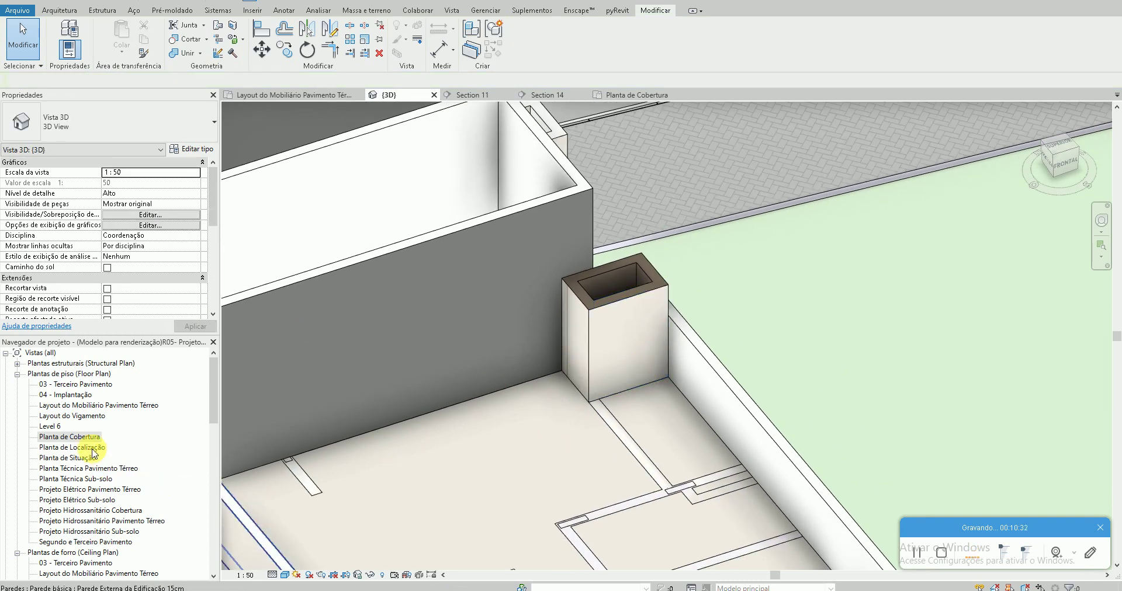
click(70, 437)
click(92, 407)
double_click(92, 407)
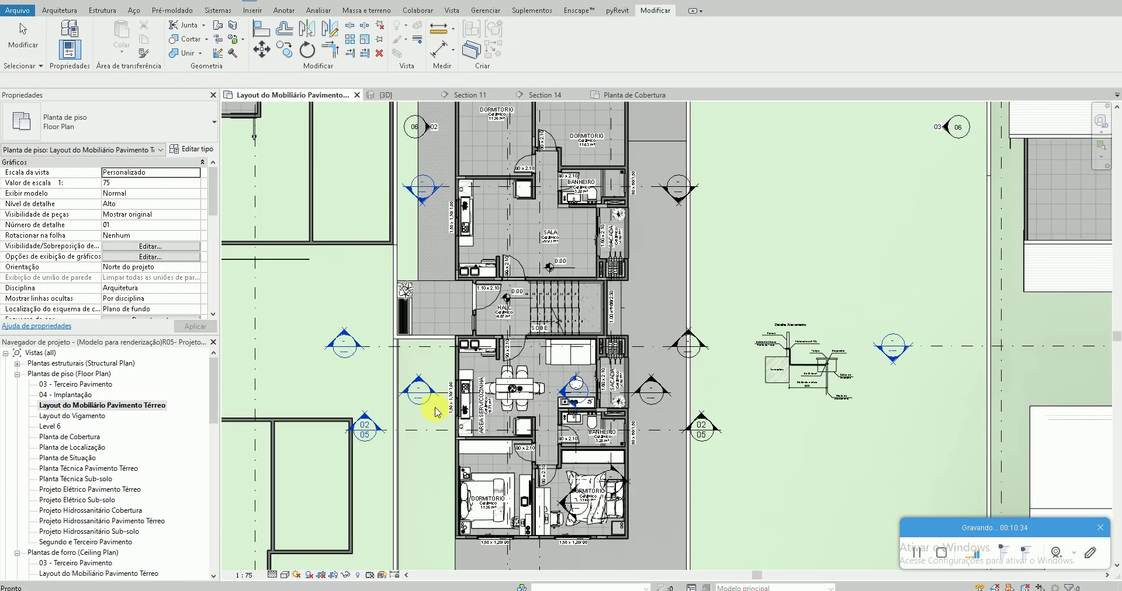
double_click(354, 353)
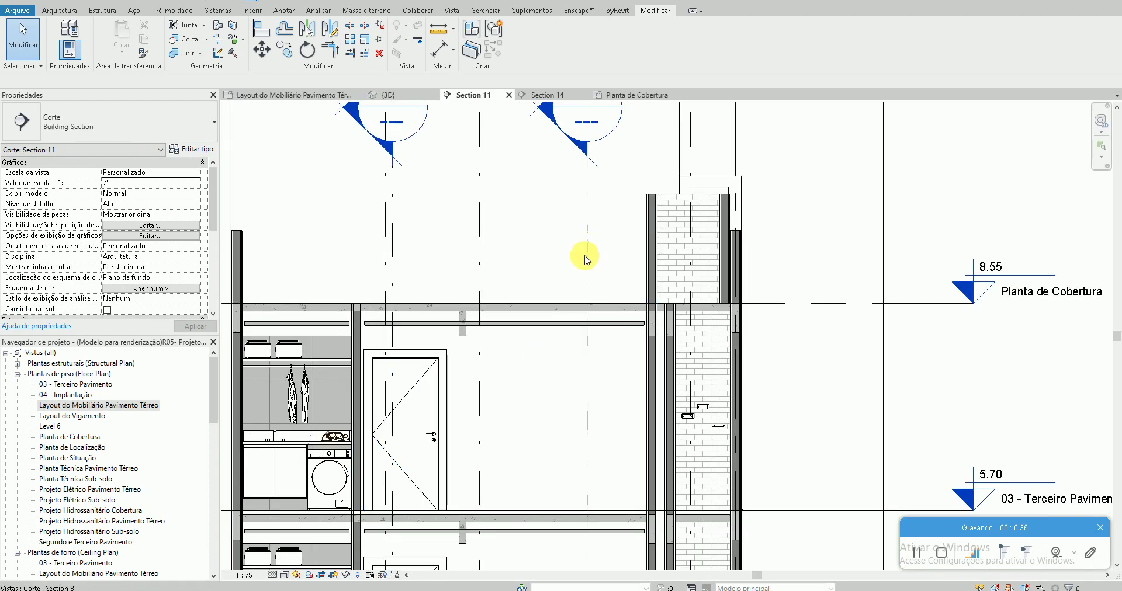
middle_drag(606, 274, 605, 283)
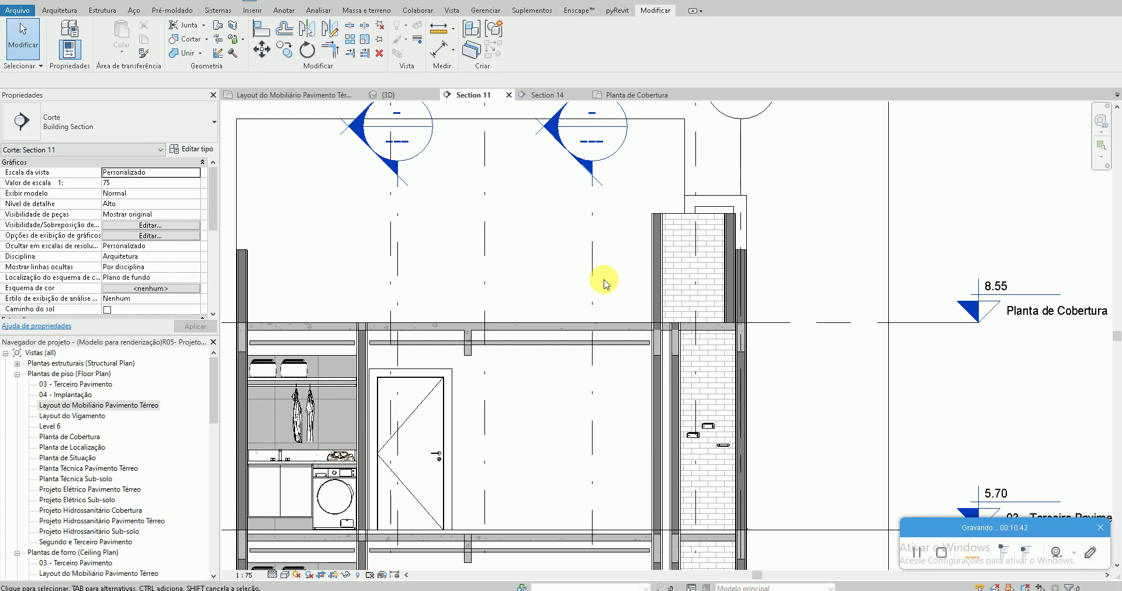
scroll(672, 316, up, 2)
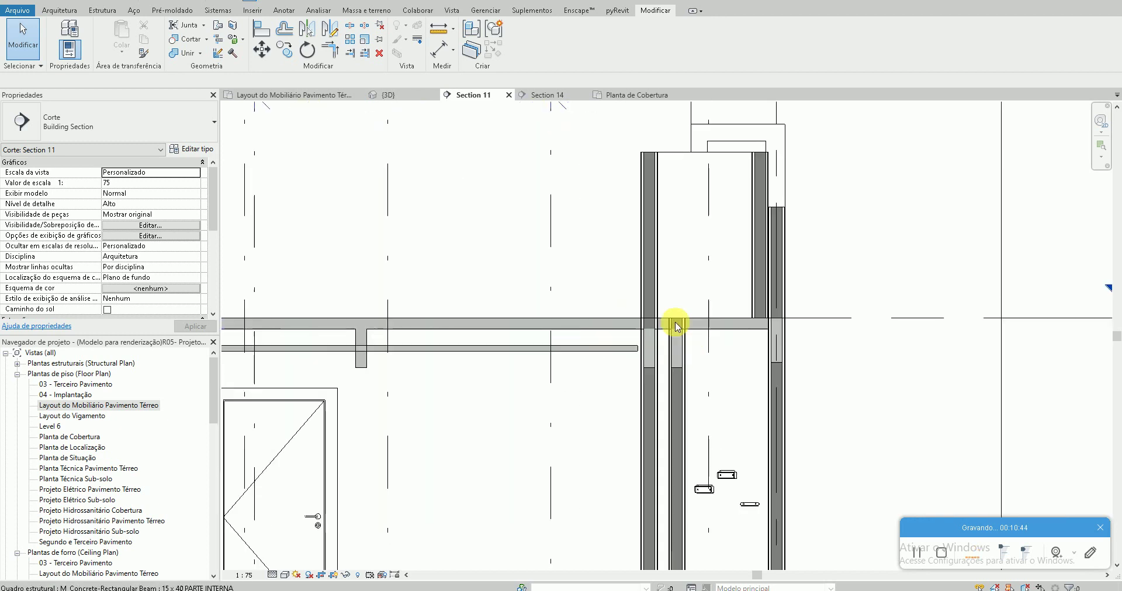
scroll(749, 266, up, 1)
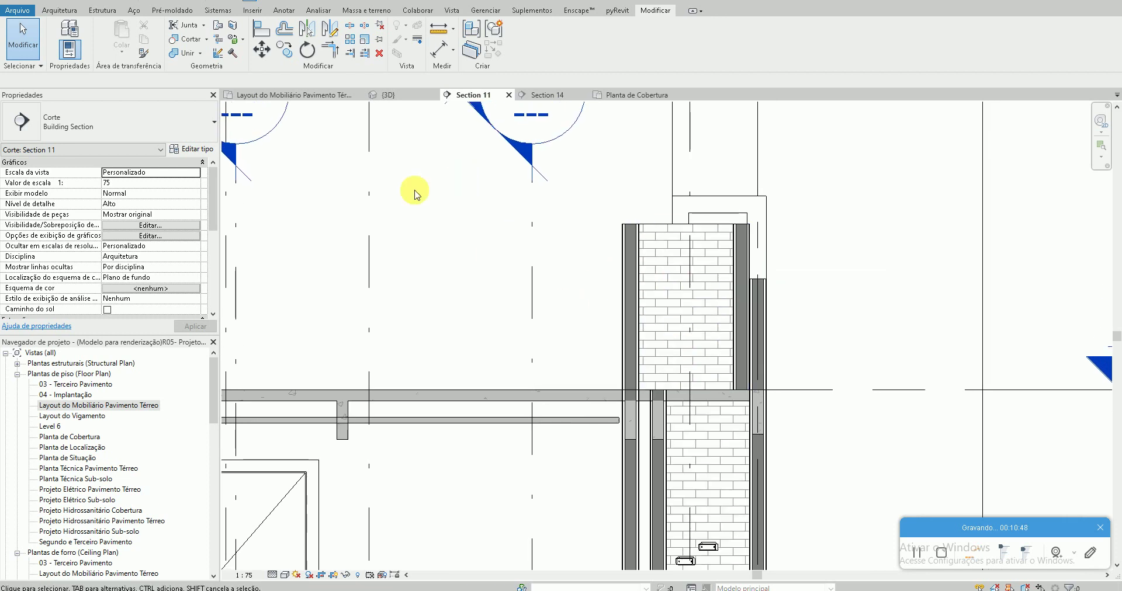
scroll(658, 322, down, 1)
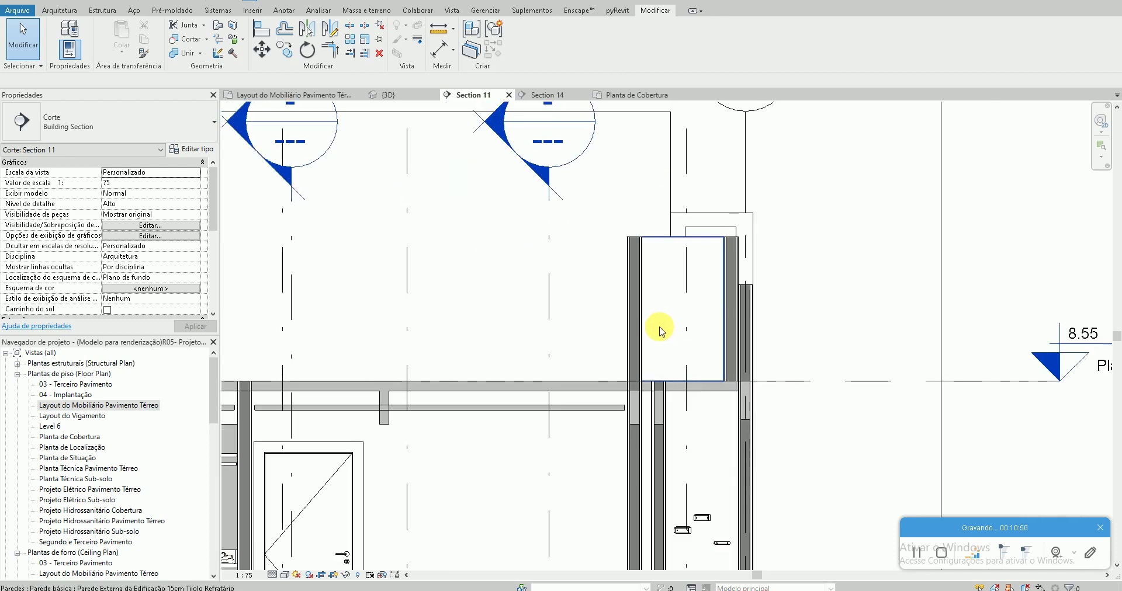
click(383, 95)
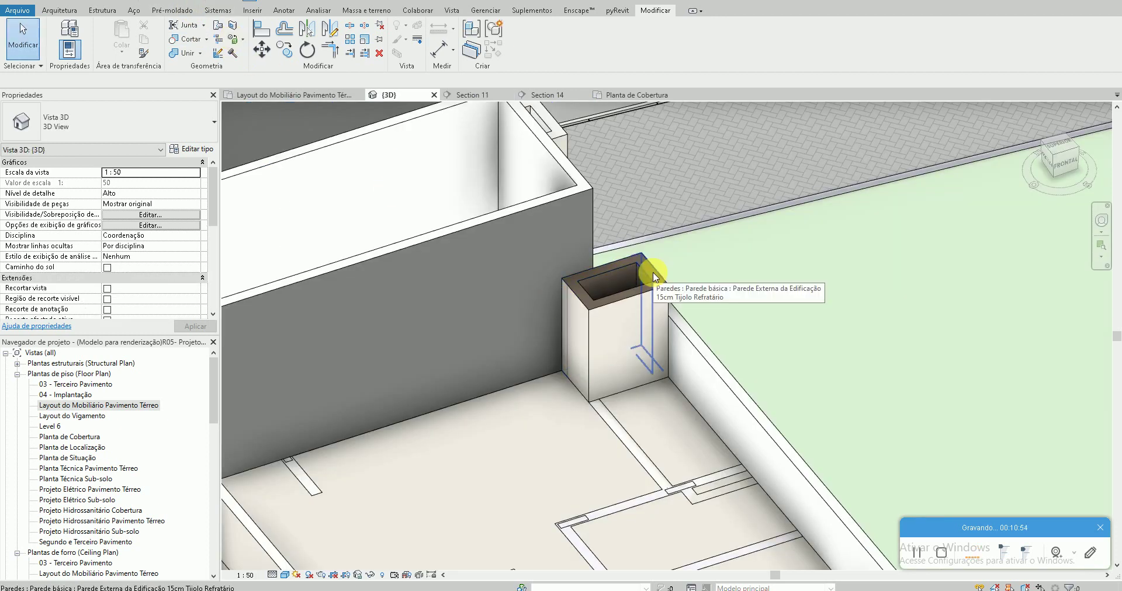
scroll(653, 293, down, 2)
scroll(782, 362, down, 2)
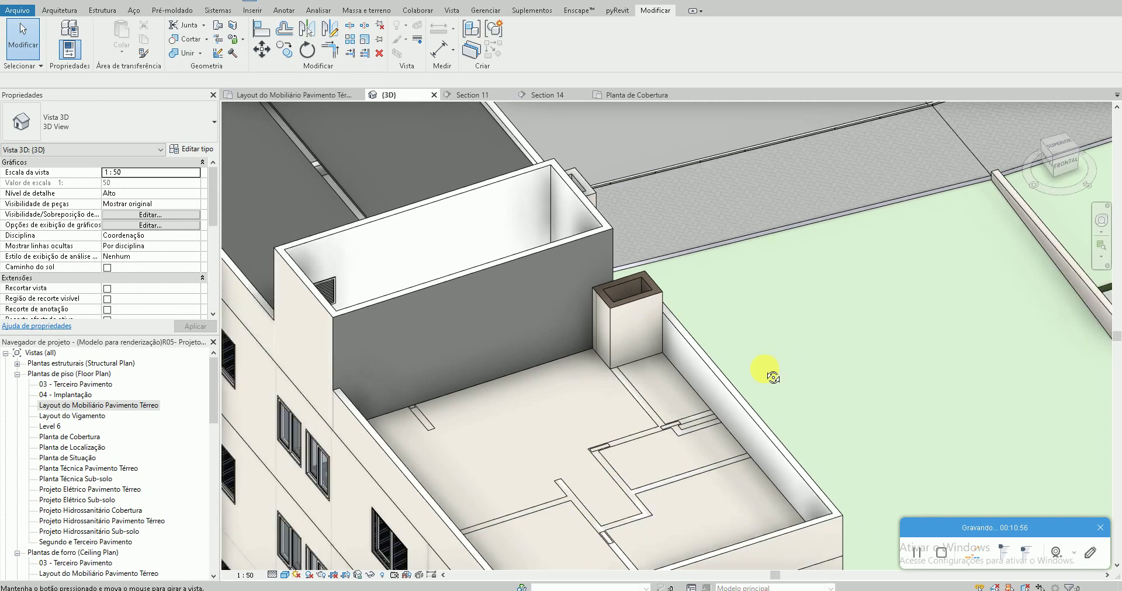
scroll(621, 376, up, 3)
scroll(681, 180, up, 2)
mouse_move(682, 180)
middle_down()
mouse_move(539, 466)
mouse_move(611, 321)
middle_up()
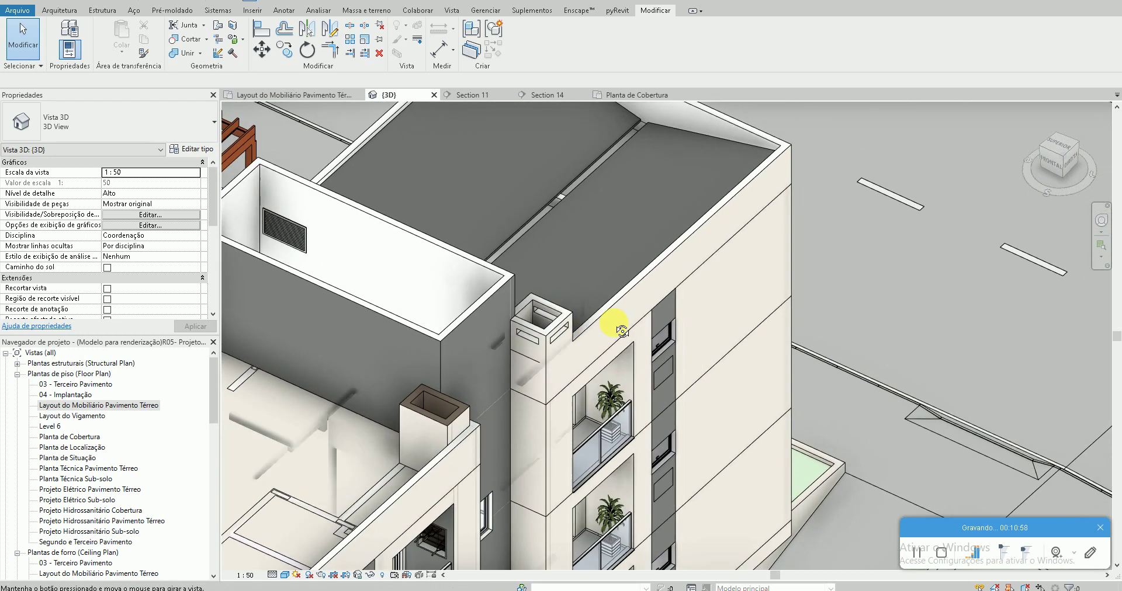
scroll(528, 381, up, 1)
scroll(448, 380, up, 1)
scroll(381, 389, up, 1)
scroll(381, 388, up, 1)
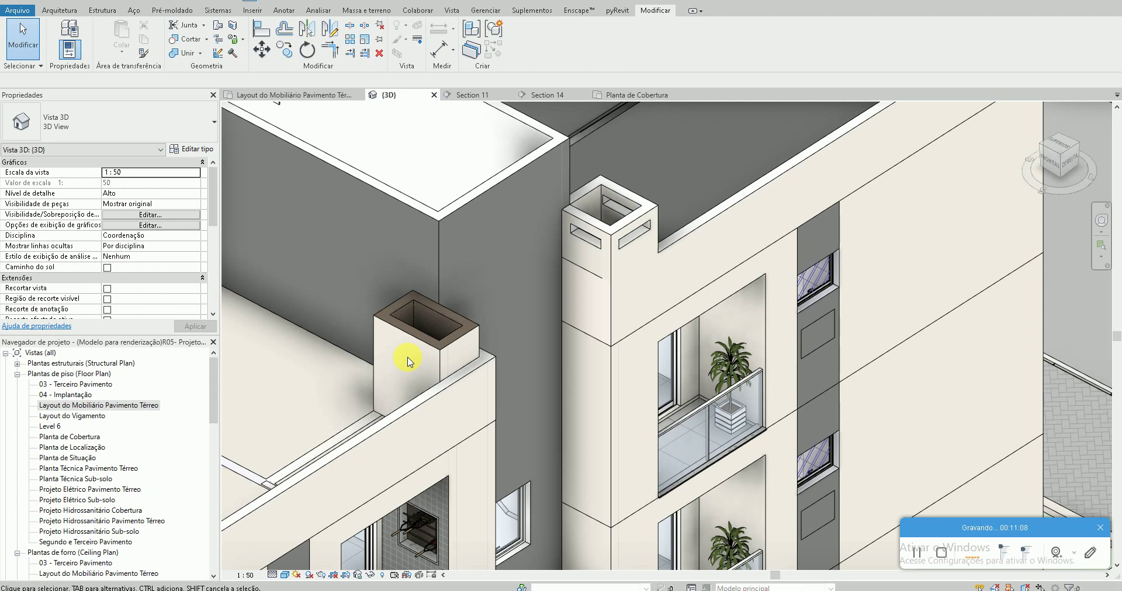
mouse_move(407, 362)
shift+middle_down()
mouse_move(533, 351)
mouse_move(481, 348)
shift+middle_up()
scroll(489, 338, up, 2)
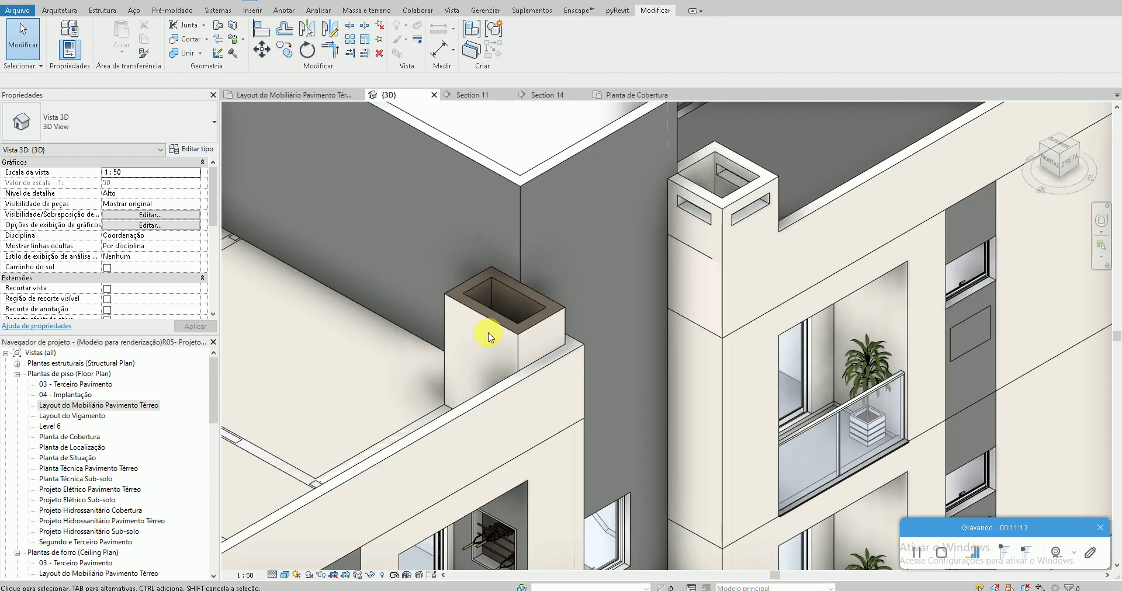
scroll(576, 351, down, 2)
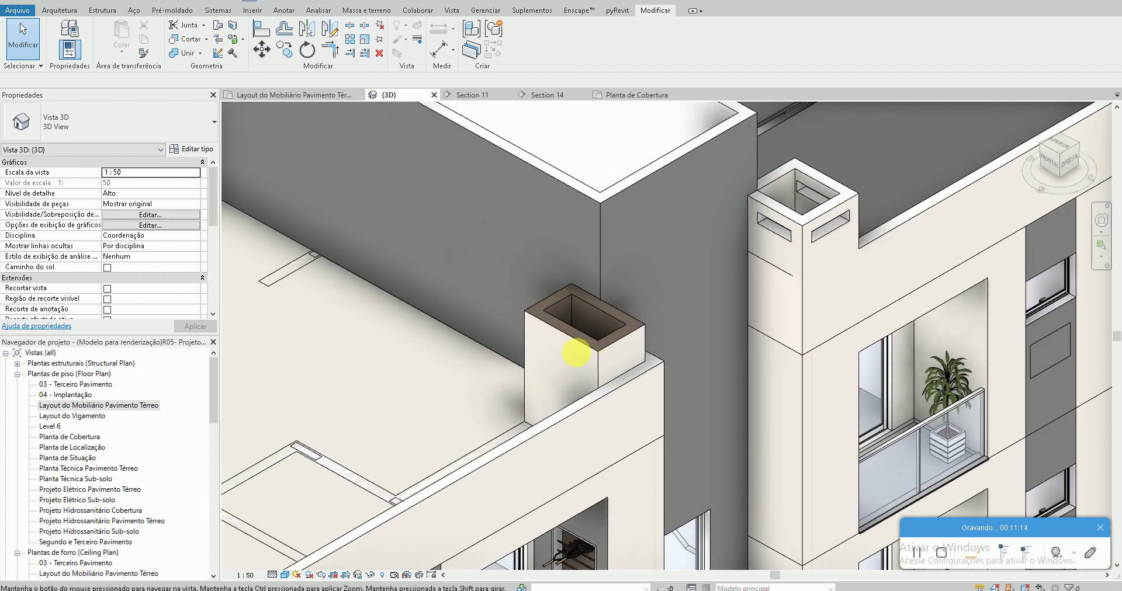
scroll(576, 350, down, 1)
Inspect the chimney walls by selecting them, then open Layout do Mobiliário Pavimento Térreo
key(Tab)
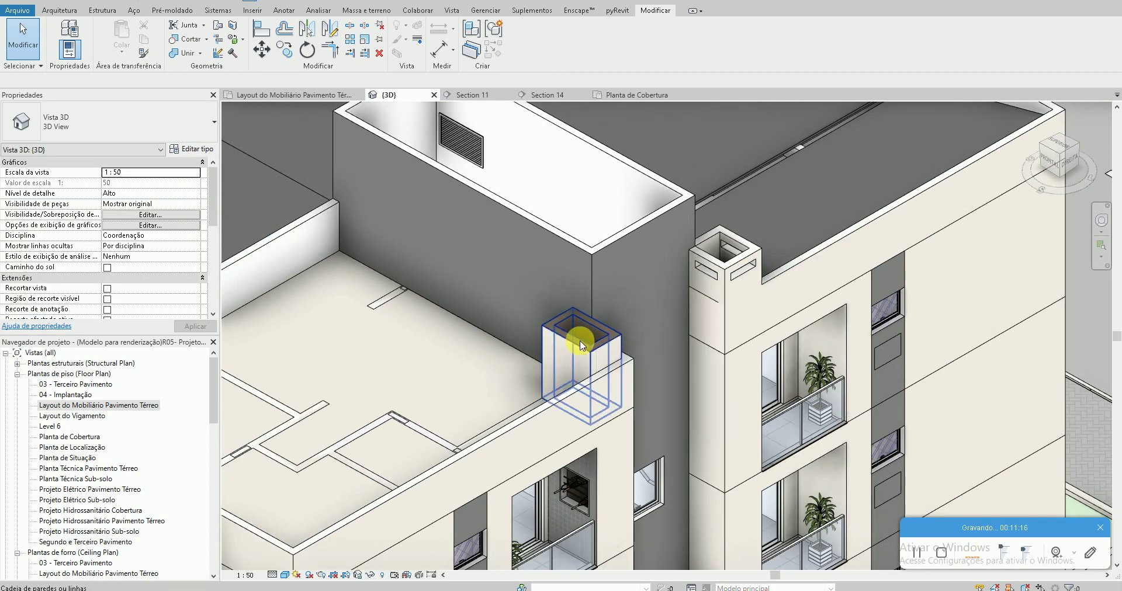
click(580, 342)
key(Escape)
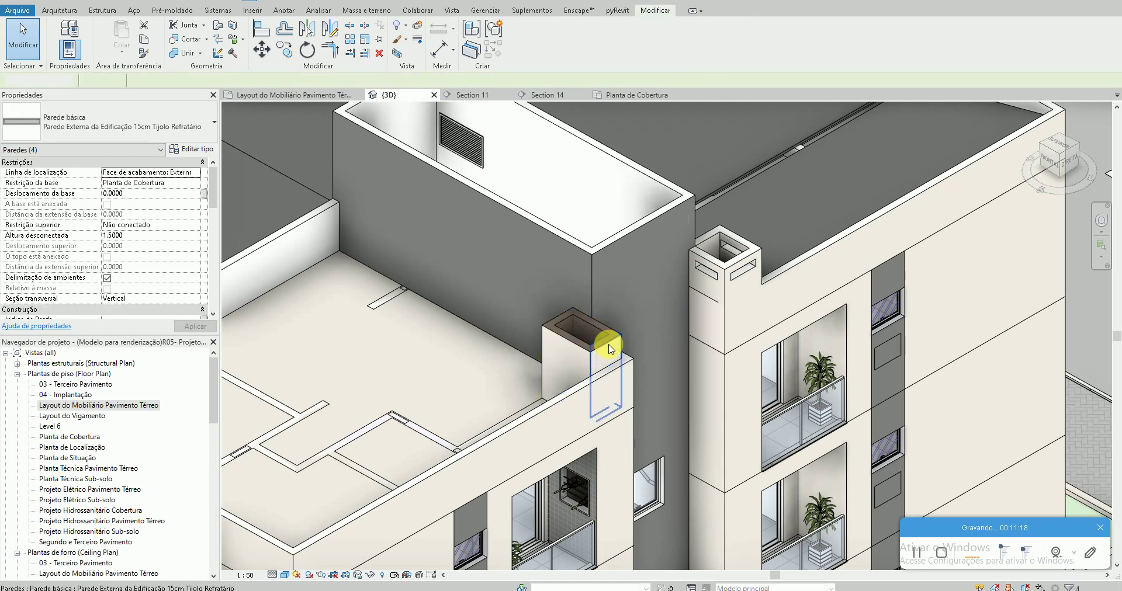
click(608, 349)
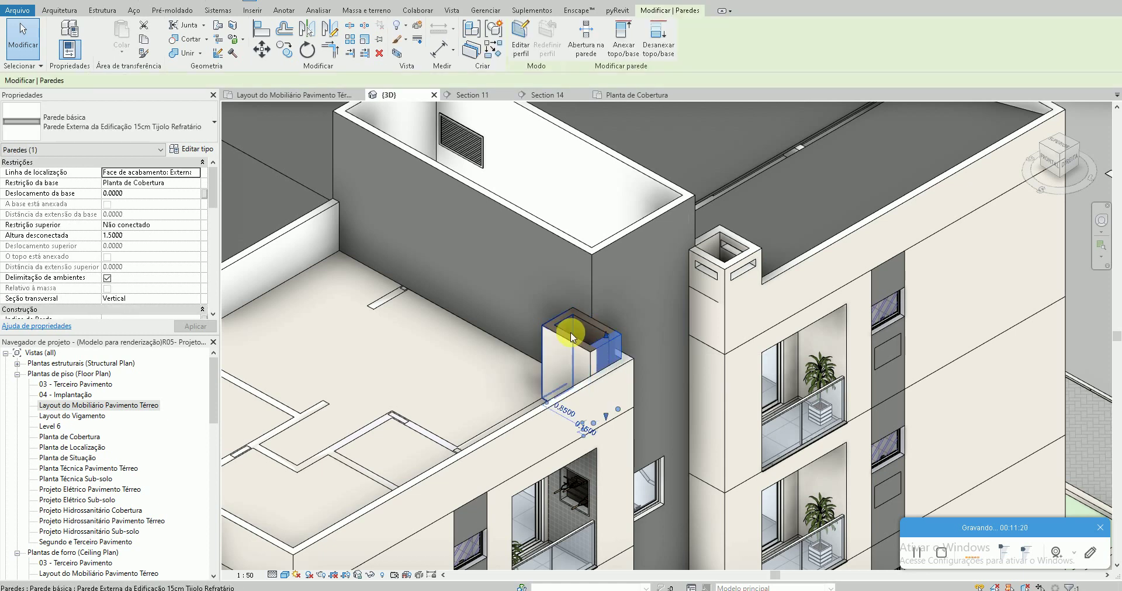
key(Escape)
scroll(578, 335, up, 1)
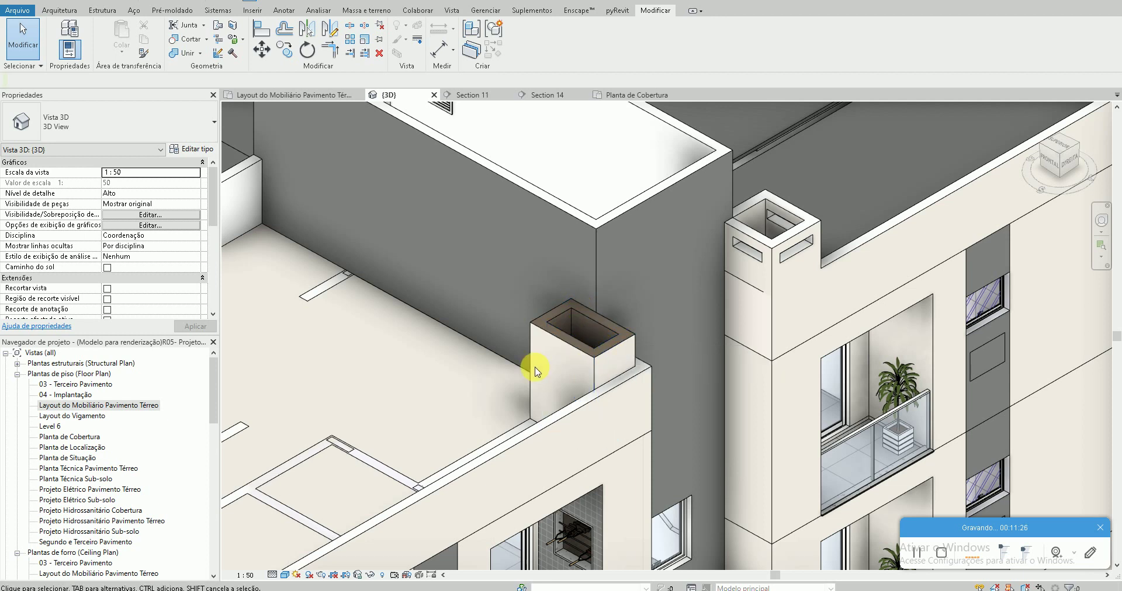
double_click(100, 407)
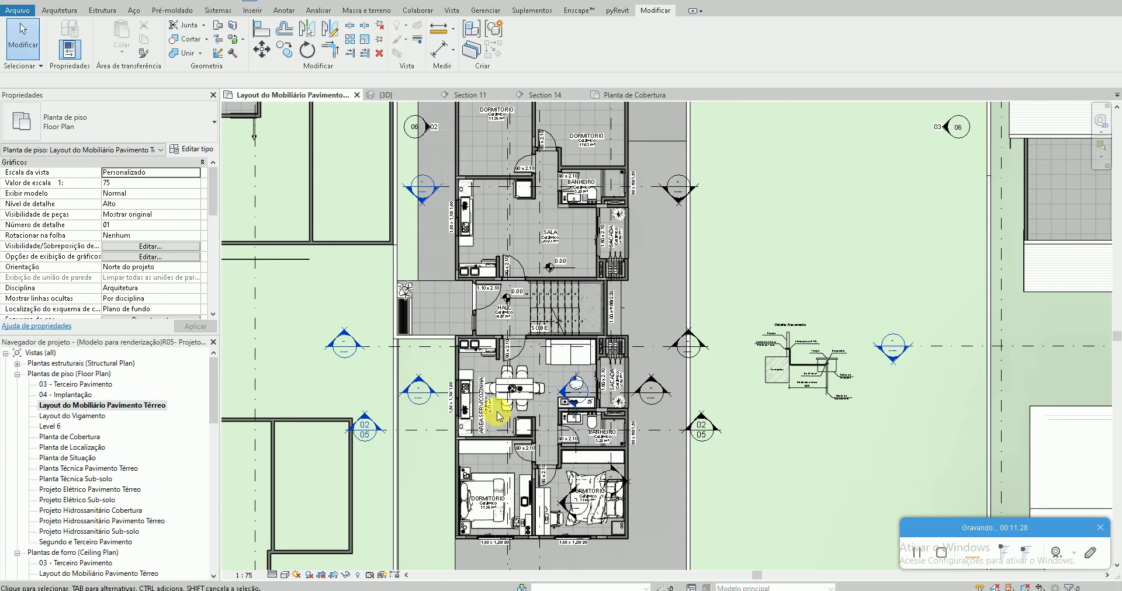
In Section 11, try a 1.75 chimney wall height, undo it, and return to 3D
double_click(345, 349)
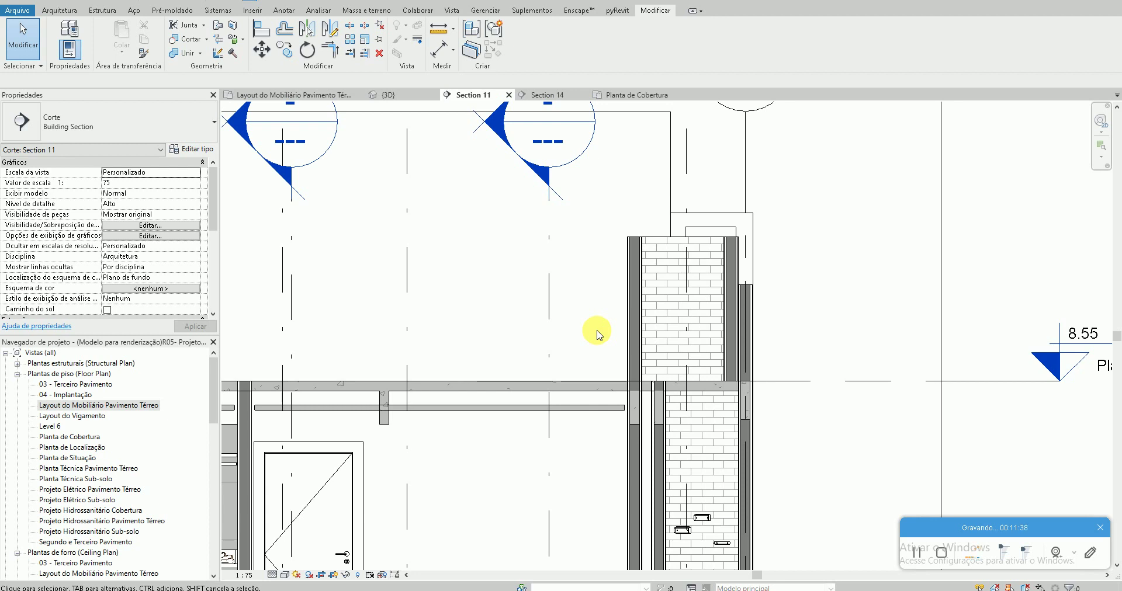
click(676, 238)
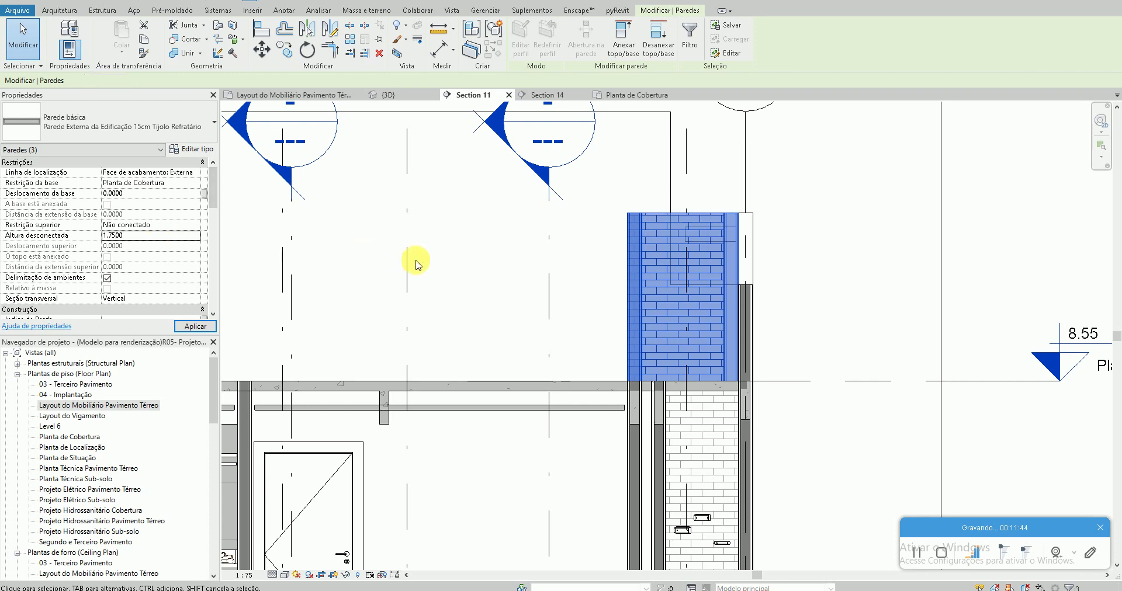
click(499, 222)
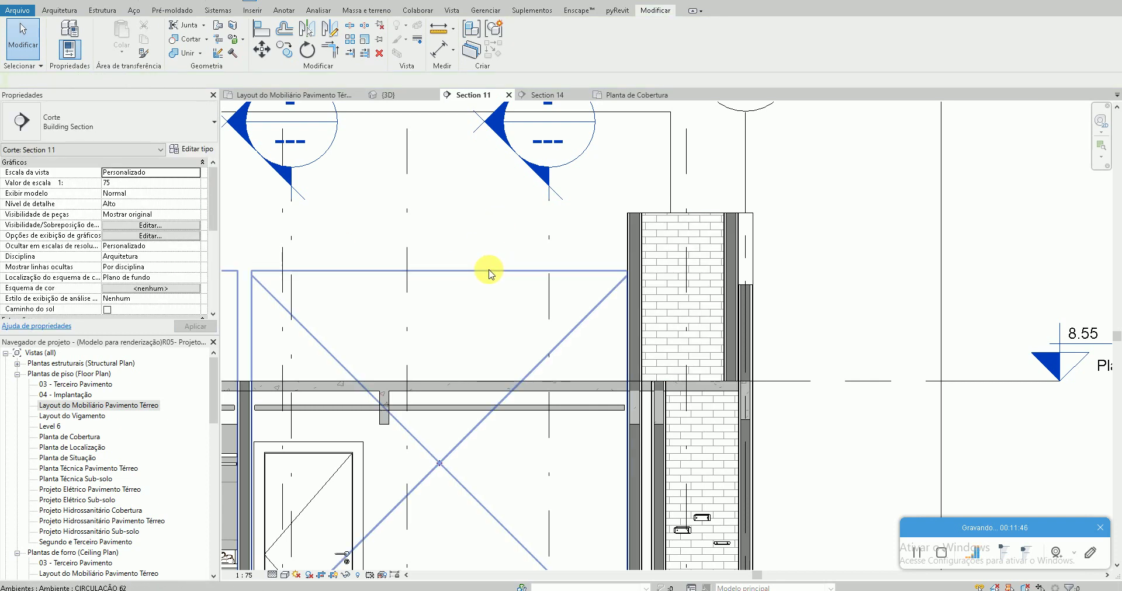
key(ctrl+z)
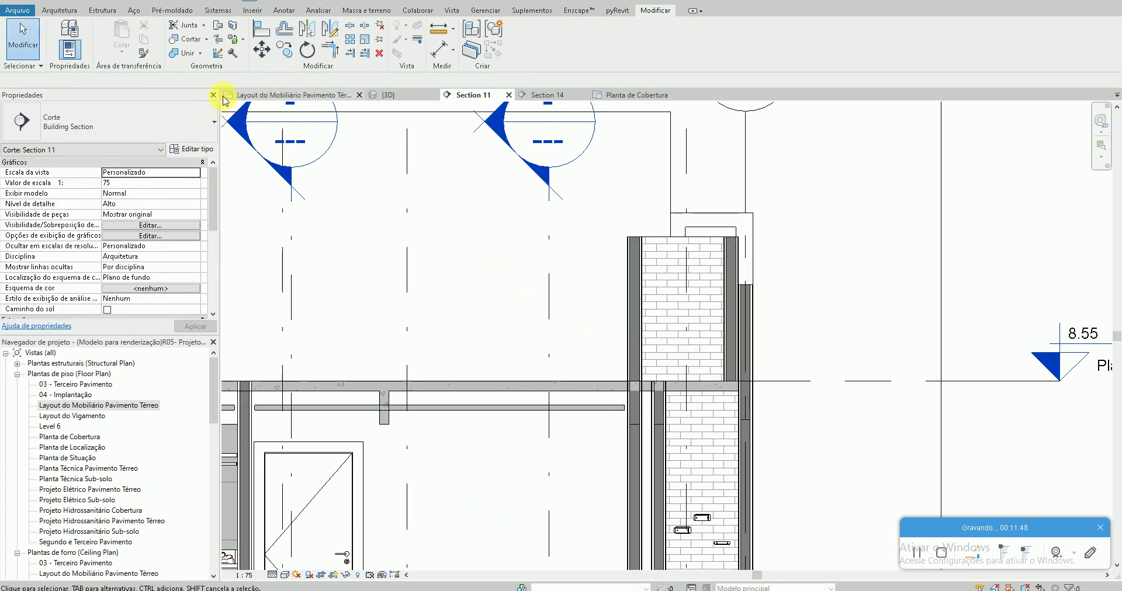
key(ctrl+Tab)
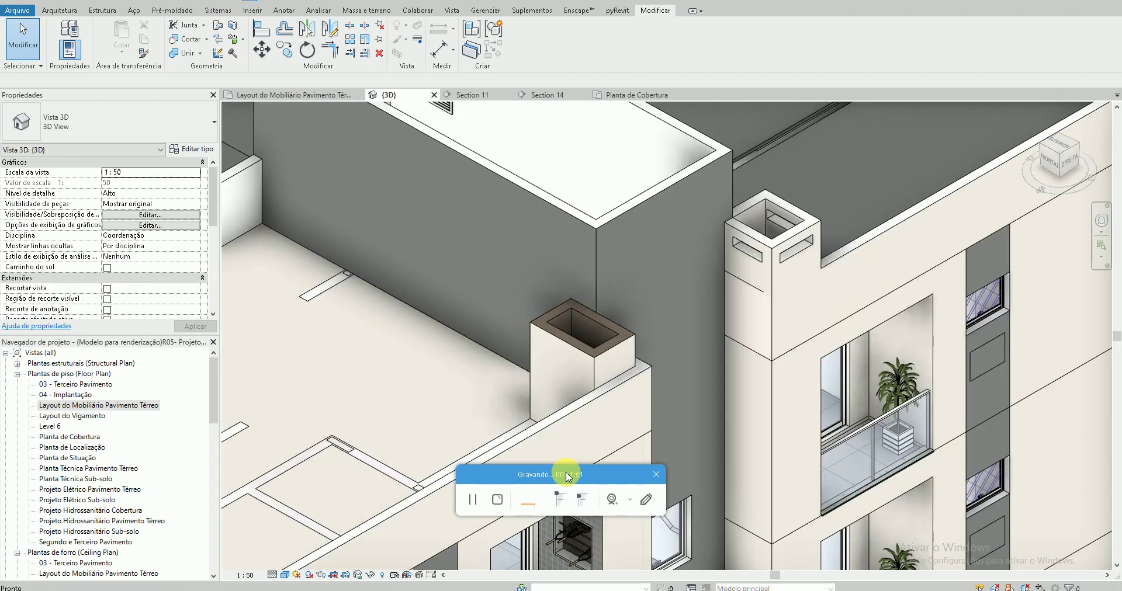
Select the roof slab, enter Edit Boundary and open the Planta de Cobertura plan
drag(566, 475, 1007, 527)
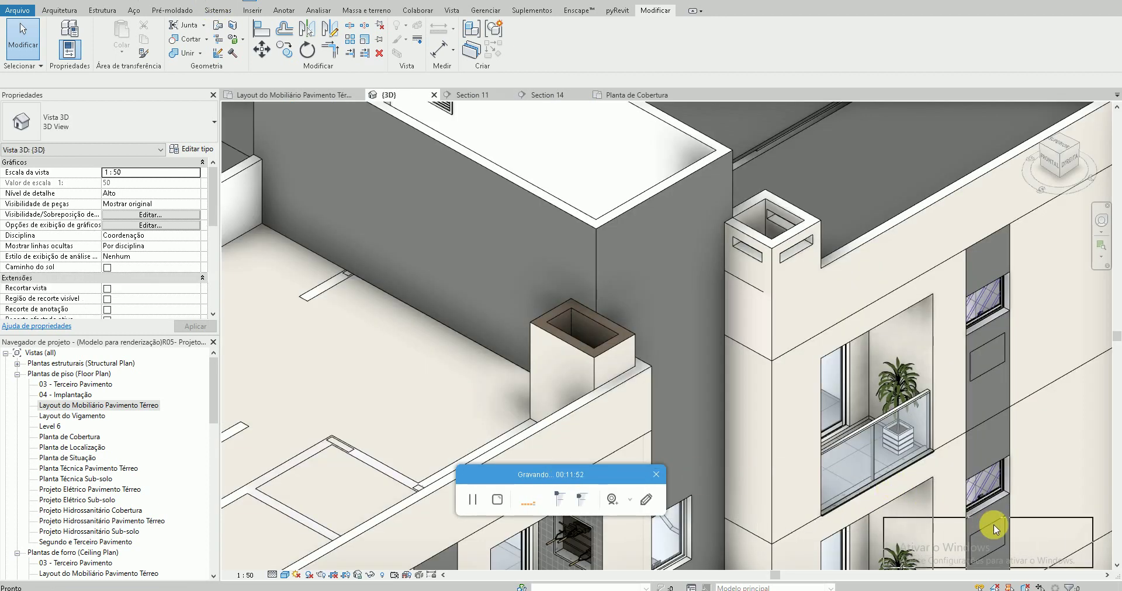
scroll(409, 300, down, 3)
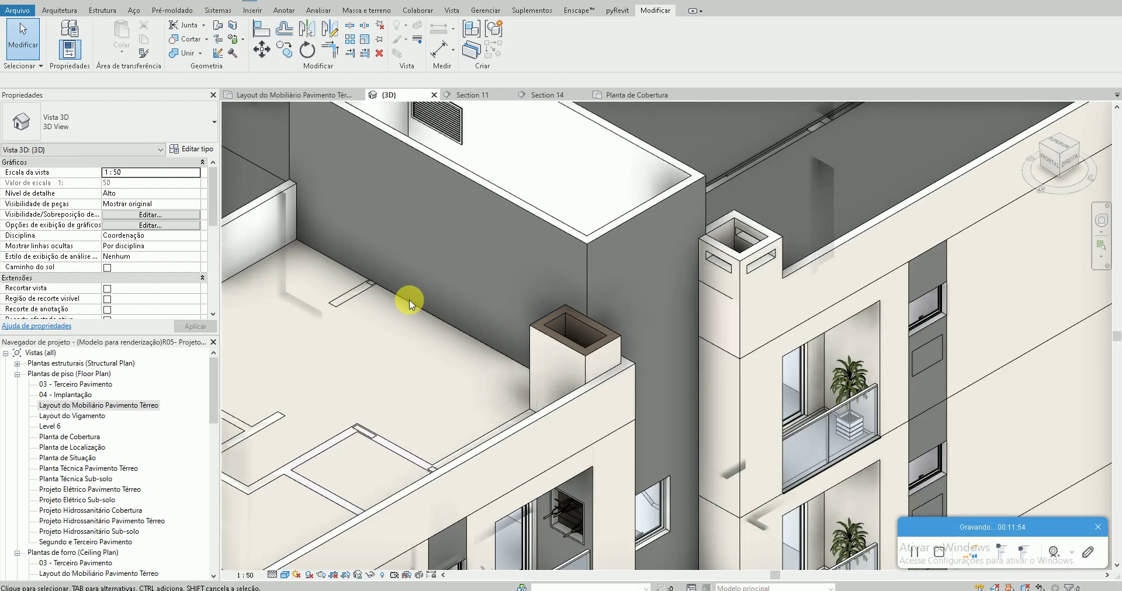
click(411, 303)
click(522, 36)
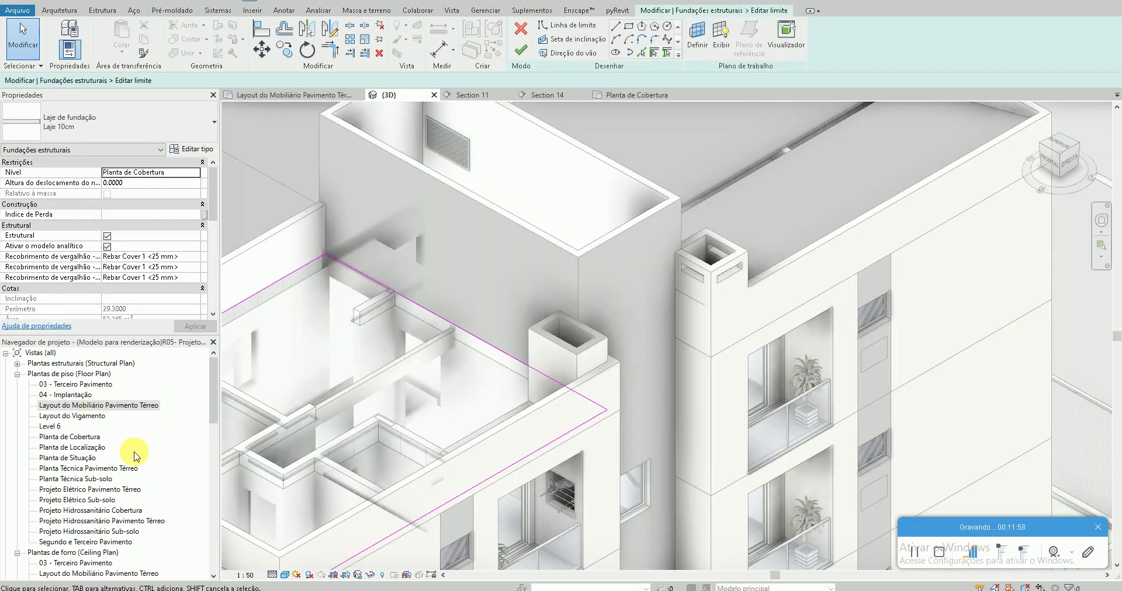
scroll(87, 537, down, 1)
scroll(75, 392, up, 1)
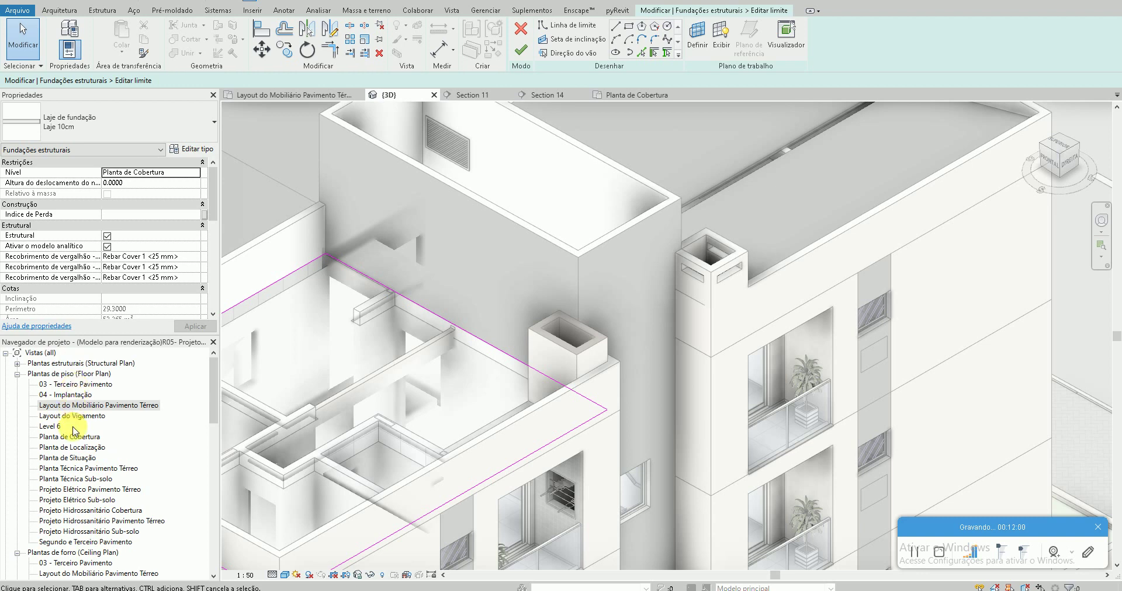
double_click(81, 442)
scroll(687, 296, up, 3)
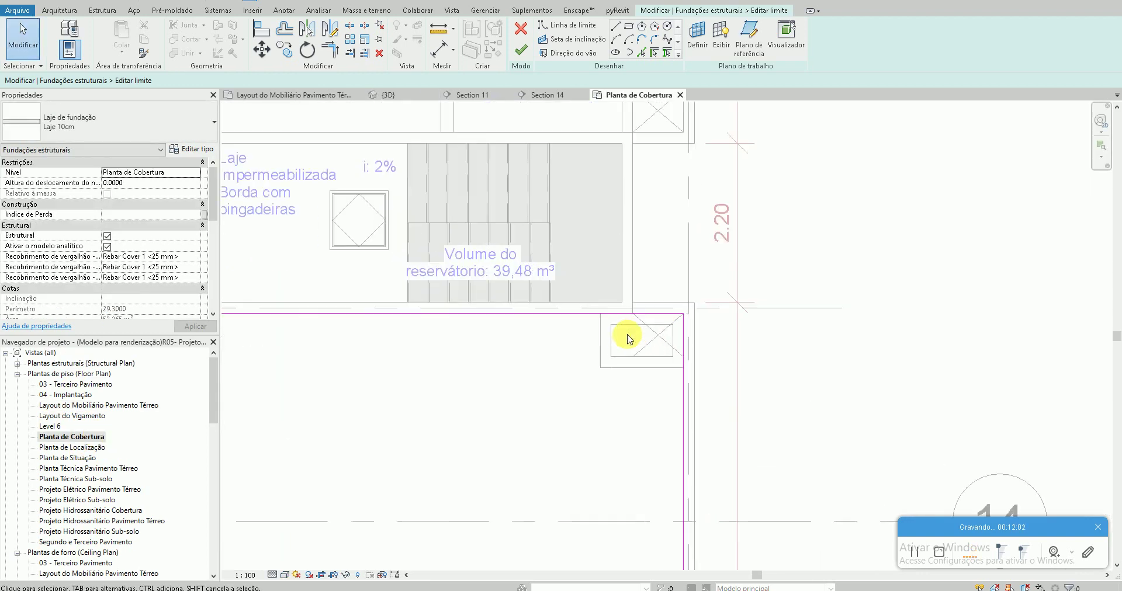
scroll(632, 334, up, 2)
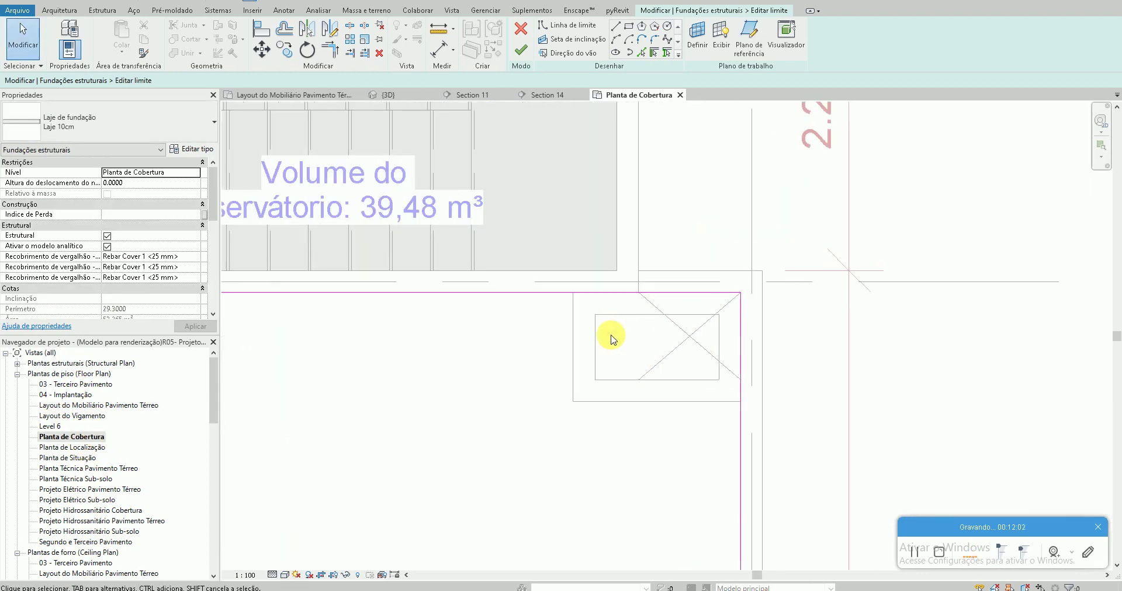
Draw boundary lines along the chimney's lower and left edges, trim them, and finish the sketch
click(620, 30)
click(548, 397)
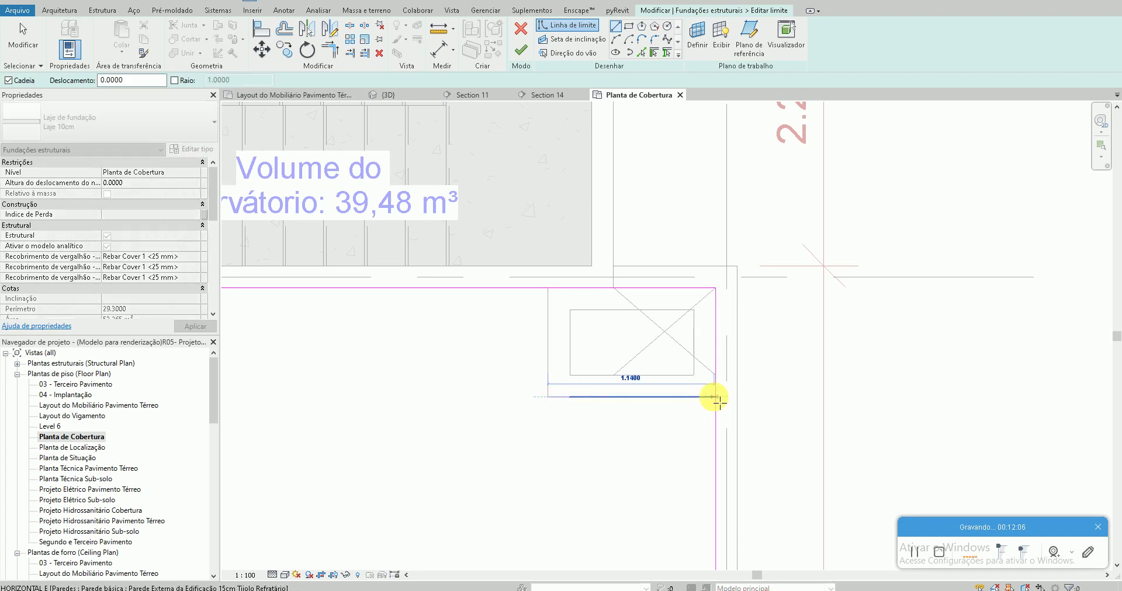
click(715, 397)
key(Escape)
click(548, 398)
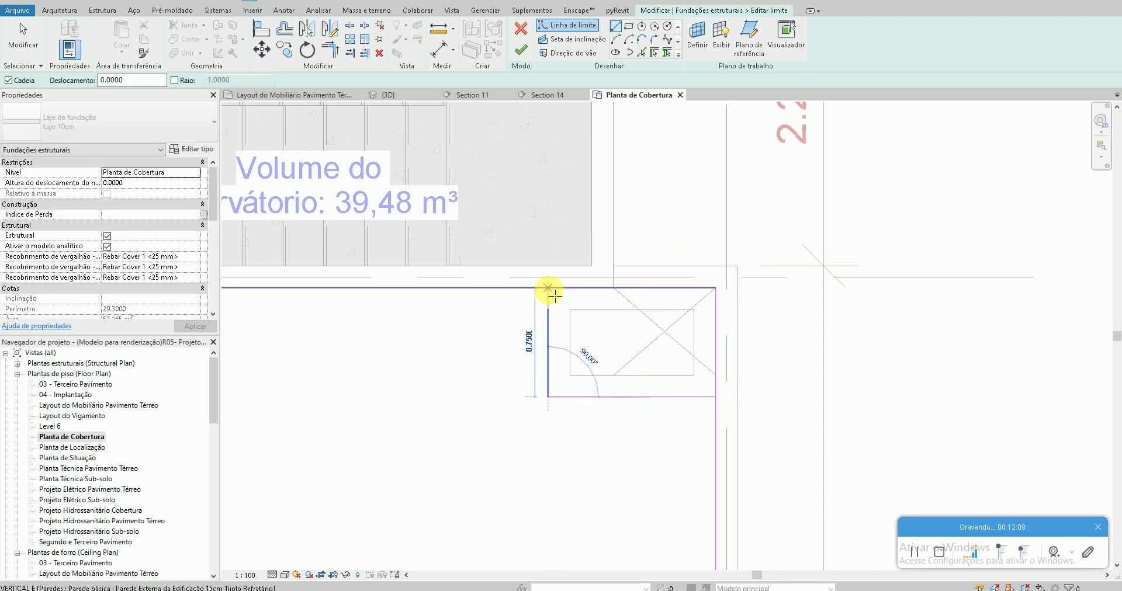
click(548, 288)
key(Escape)
key(Escape)
key(t)
key(r)
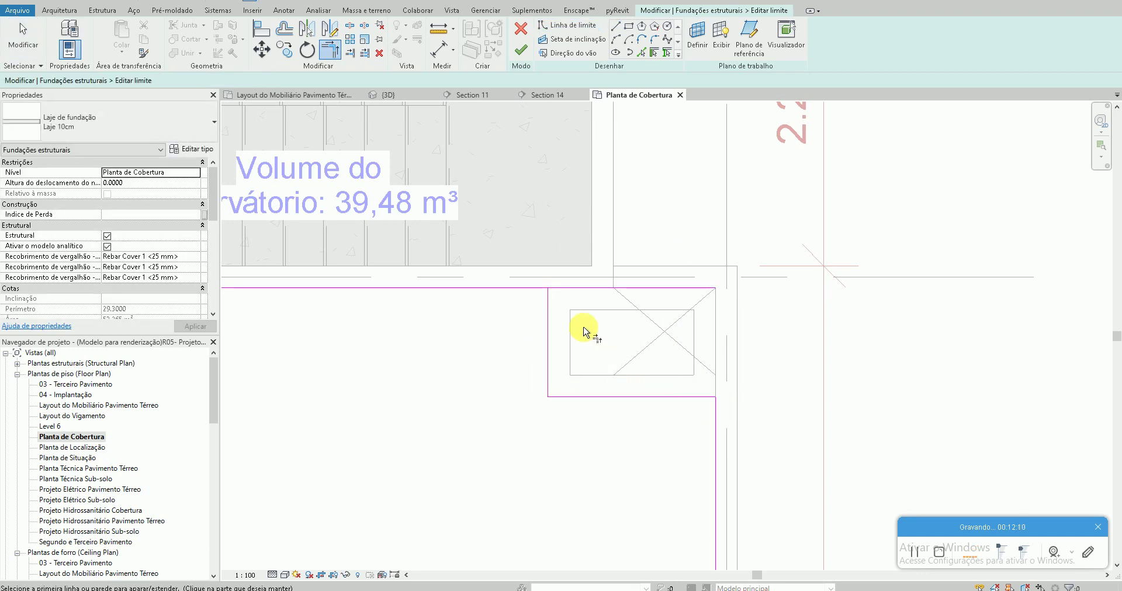
click(521, 50)
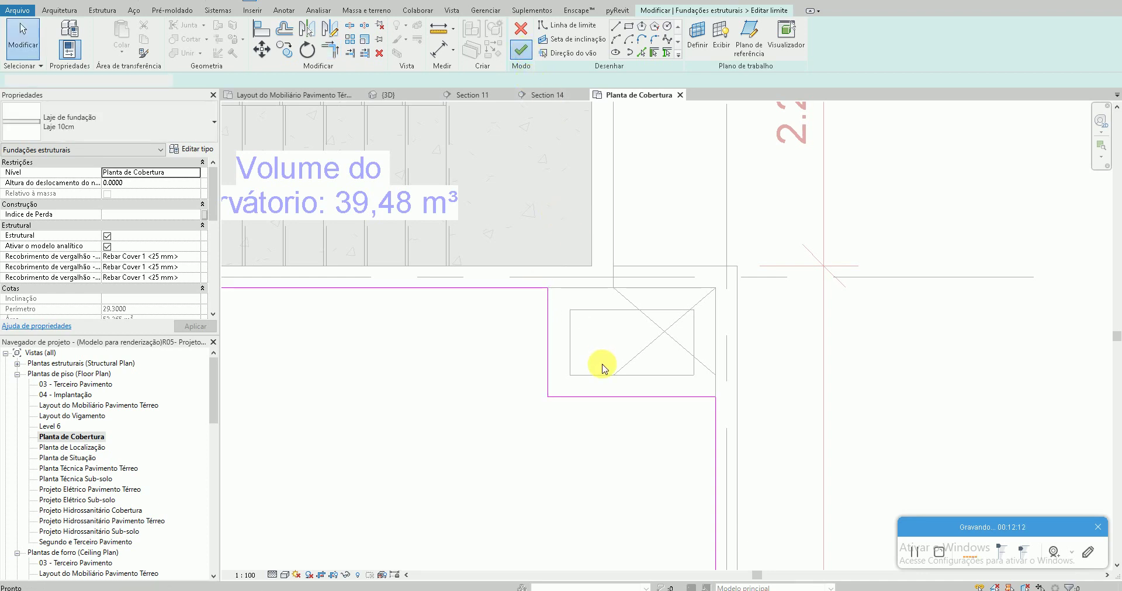
click(656, 305)
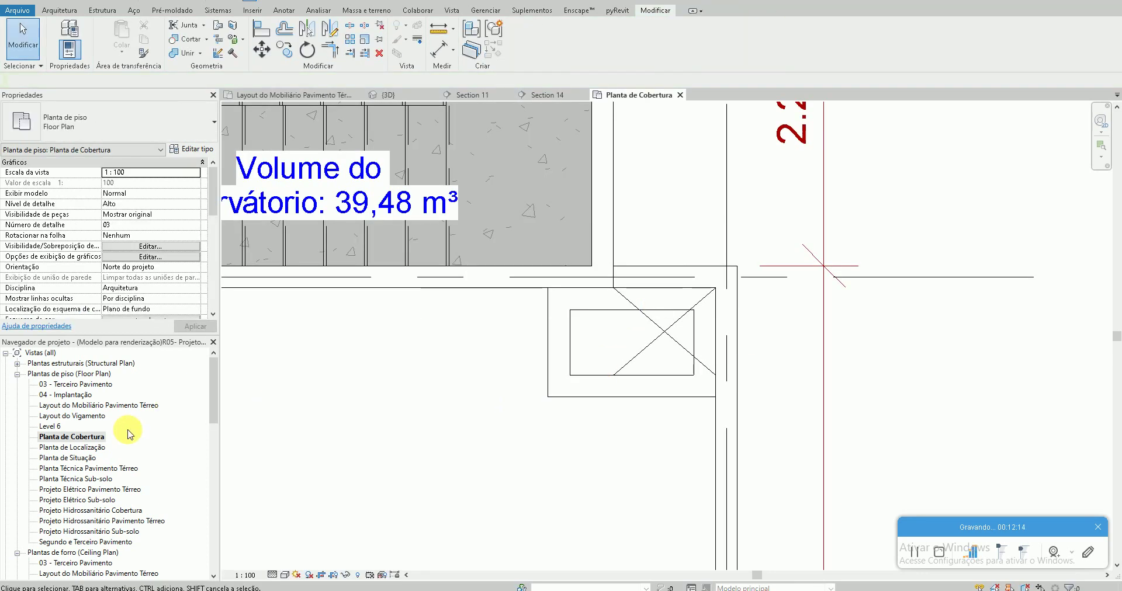
double_click(100, 404)
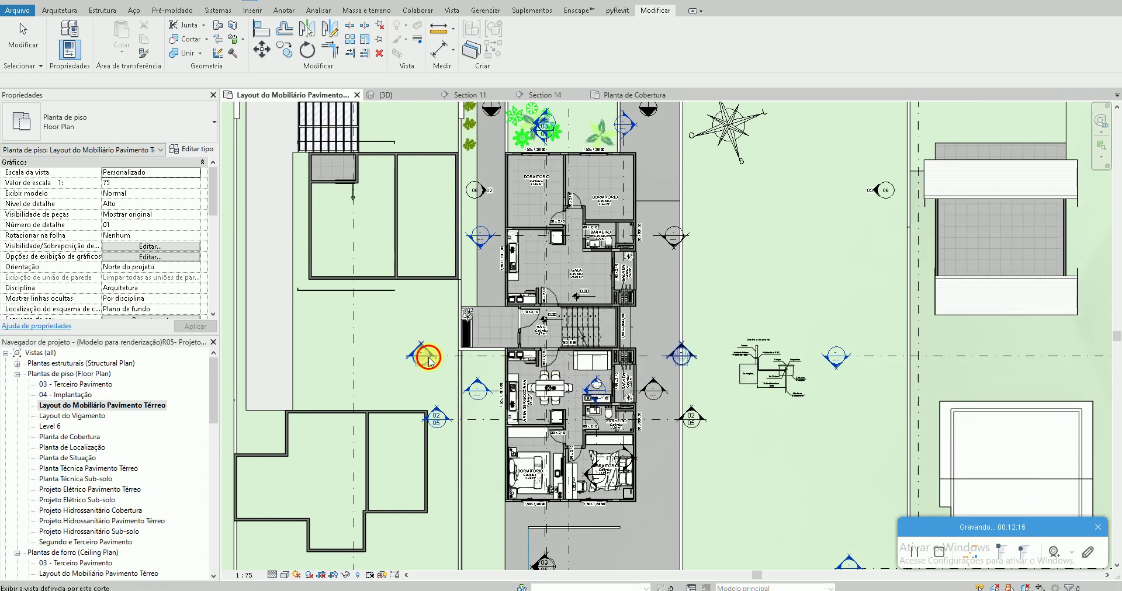
double_click(427, 352)
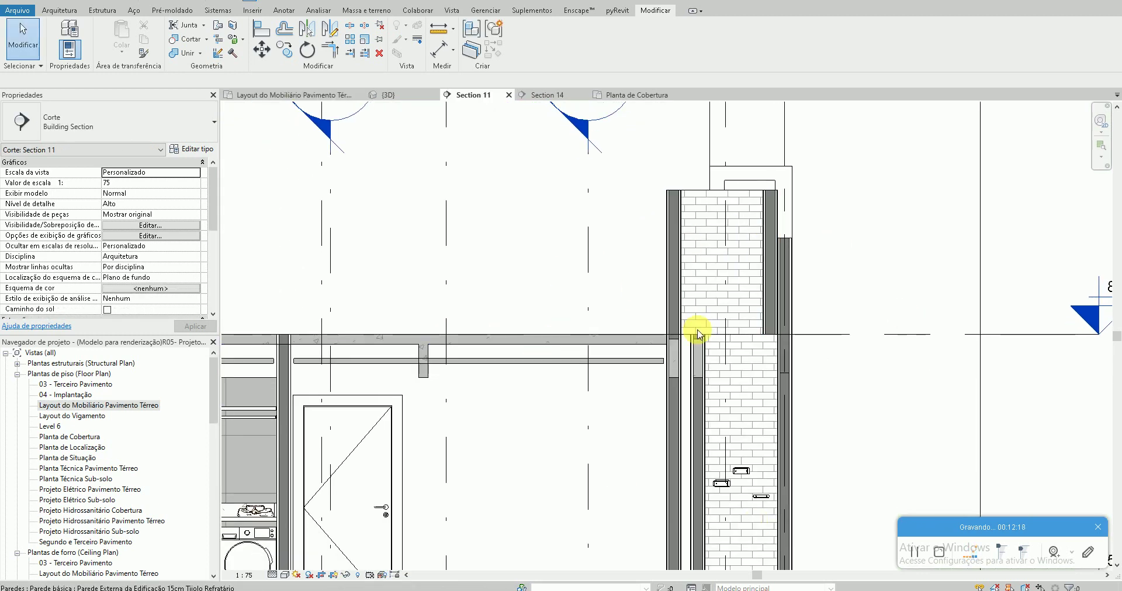
scroll(695, 368, down, 2)
scroll(646, 401, up, 1)
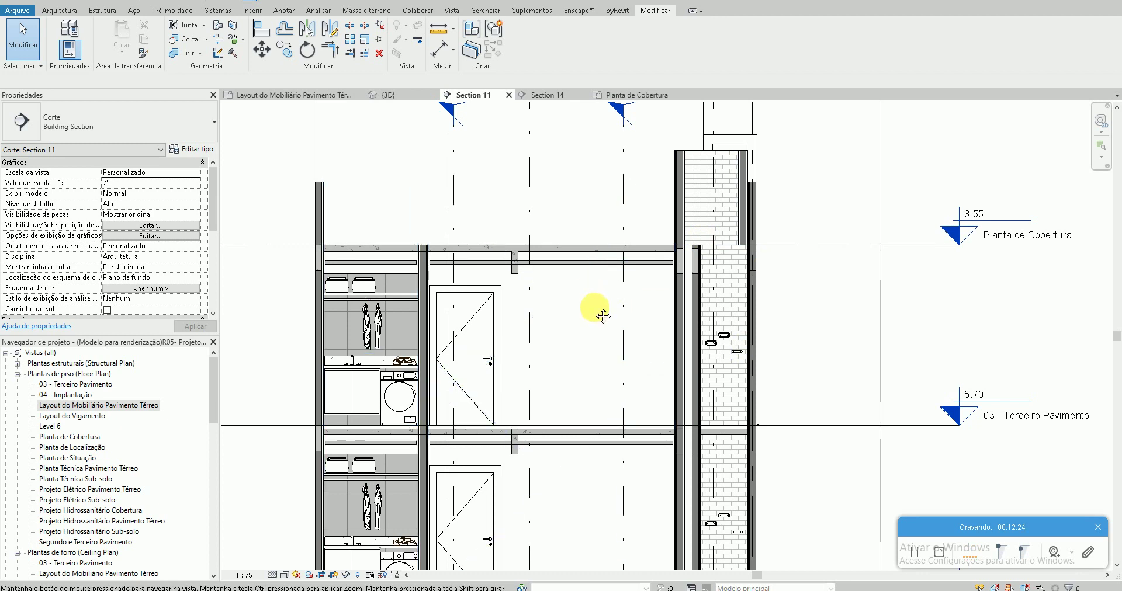
middle_drag(593, 308, 603, 344)
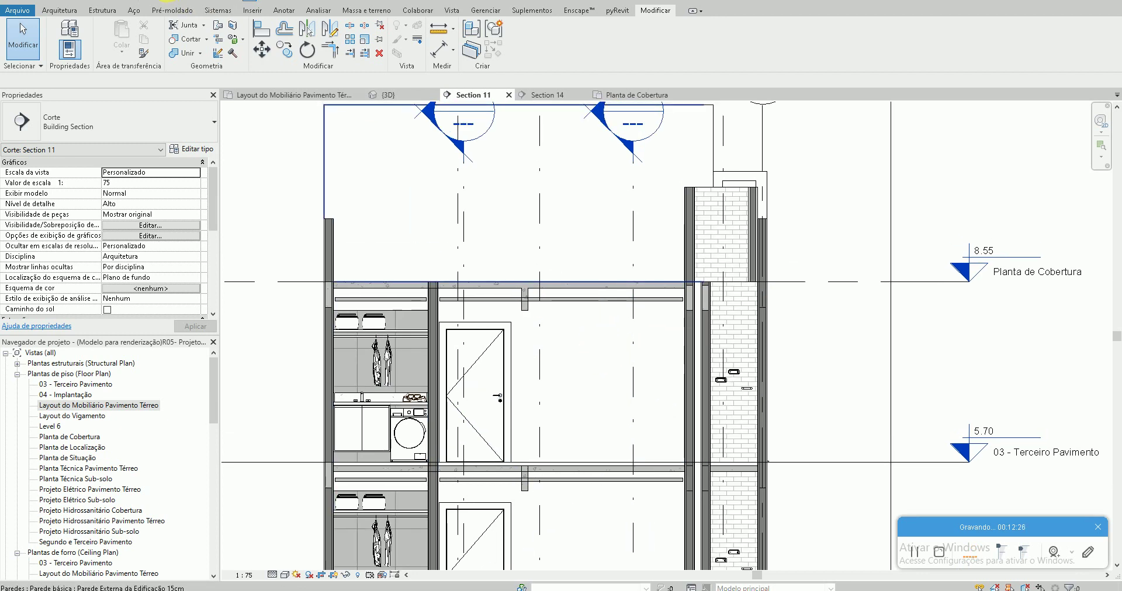
scroll(263, 176, down, 2)
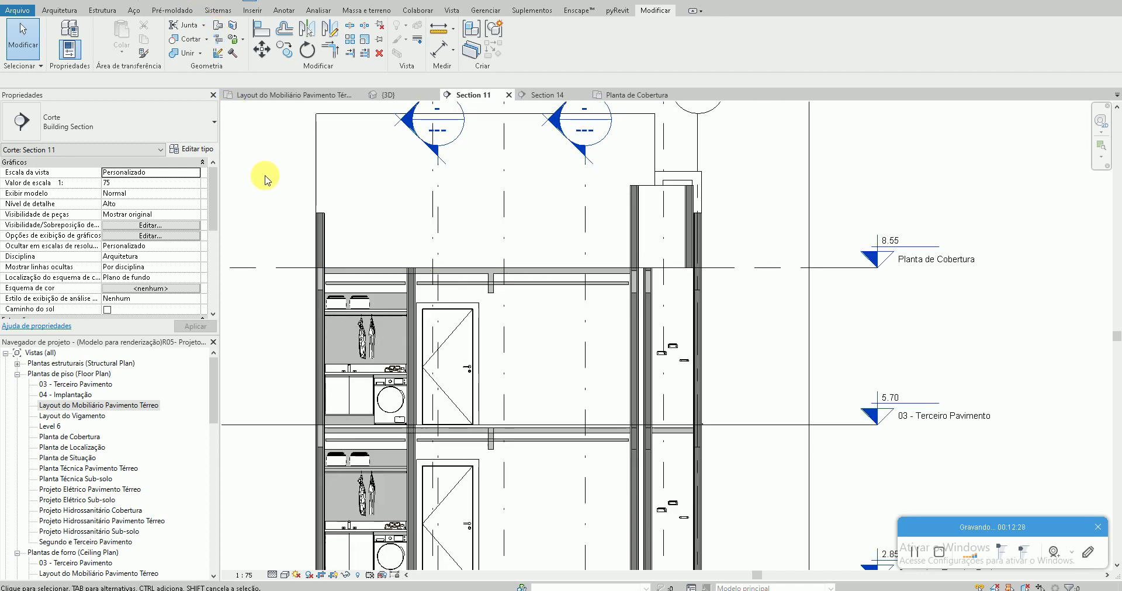
scroll(328, 180, down, 1)
scroll(300, 208, down, 2)
mouse_move(300, 208)
middle_down()
mouse_move(324, 206)
mouse_move(333, 151)
middle_up()
scroll(458, 226, up, 1)
scroll(648, 257, up, 2)
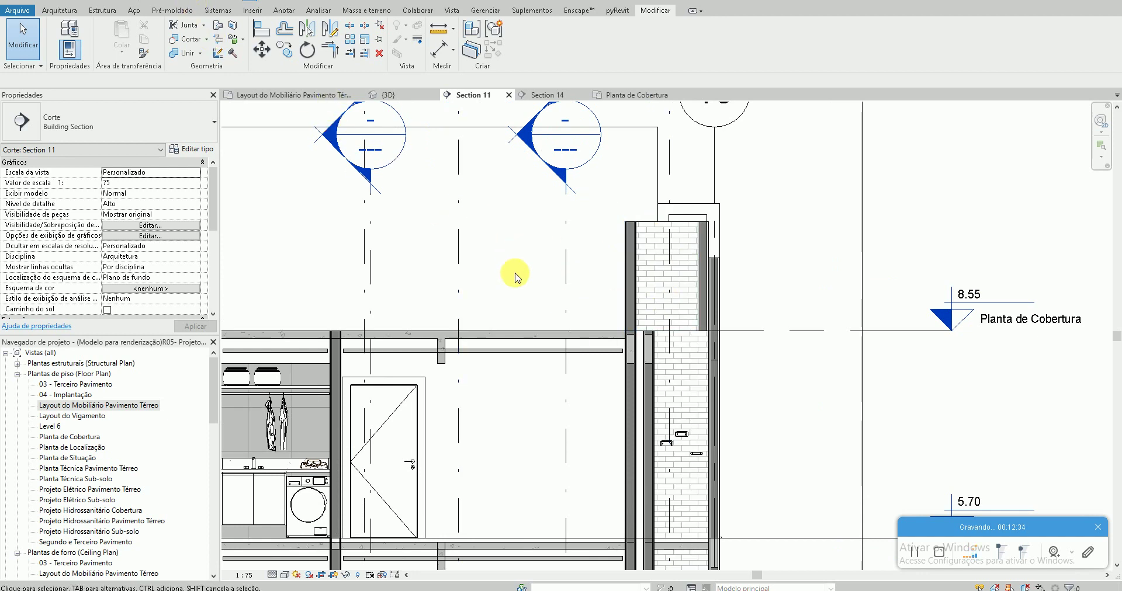
click(385, 95)
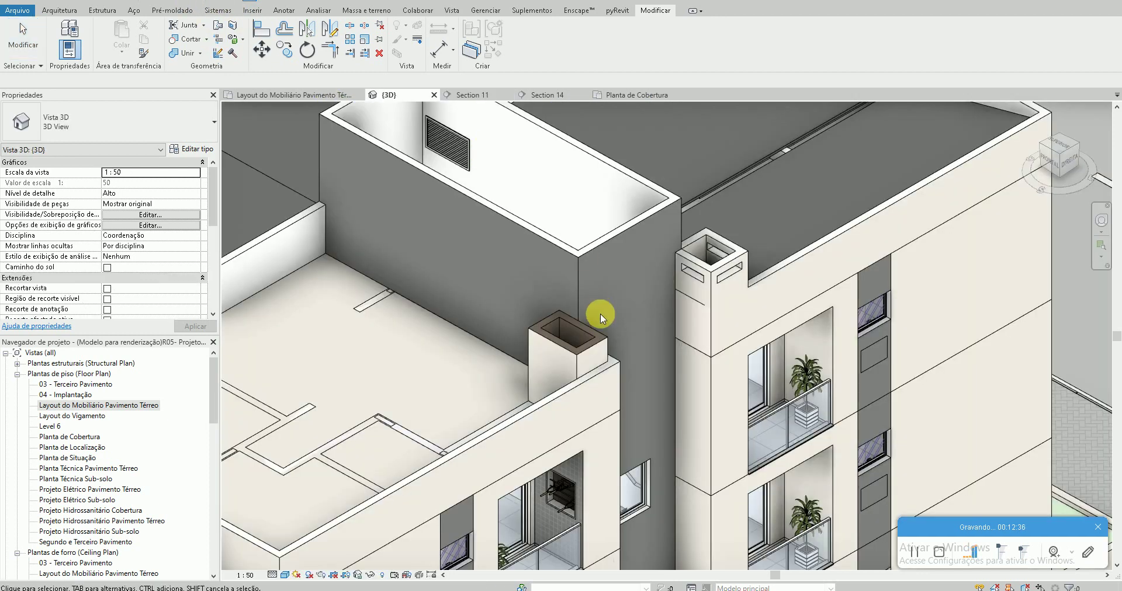
scroll(513, 318, down, 2)
scroll(533, 325, up, 1)
scroll(527, 325, up, 1)
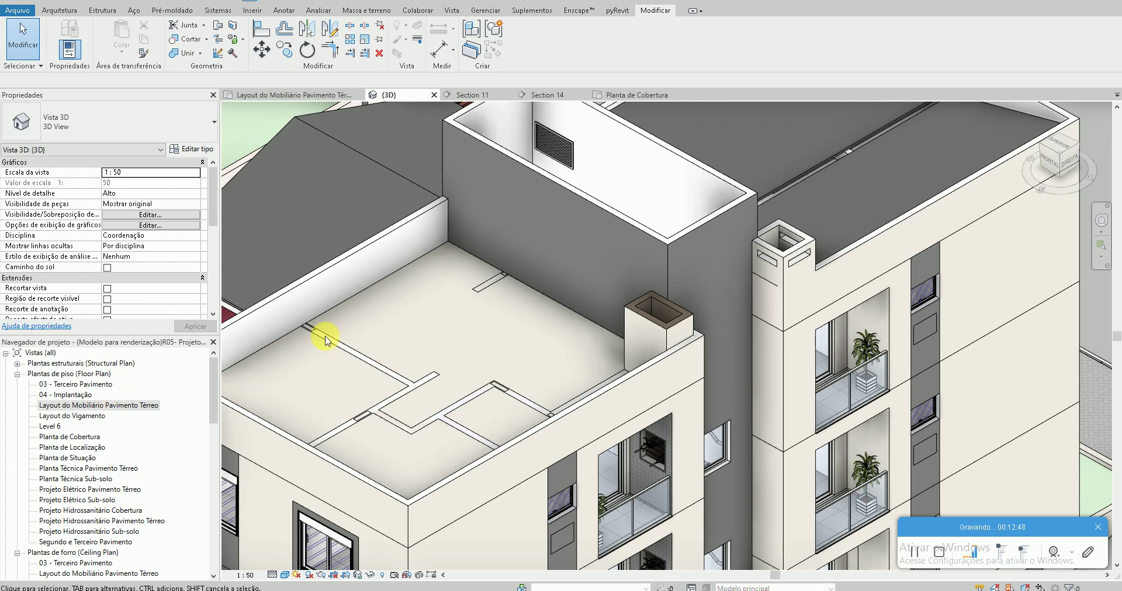
double_click(95, 405)
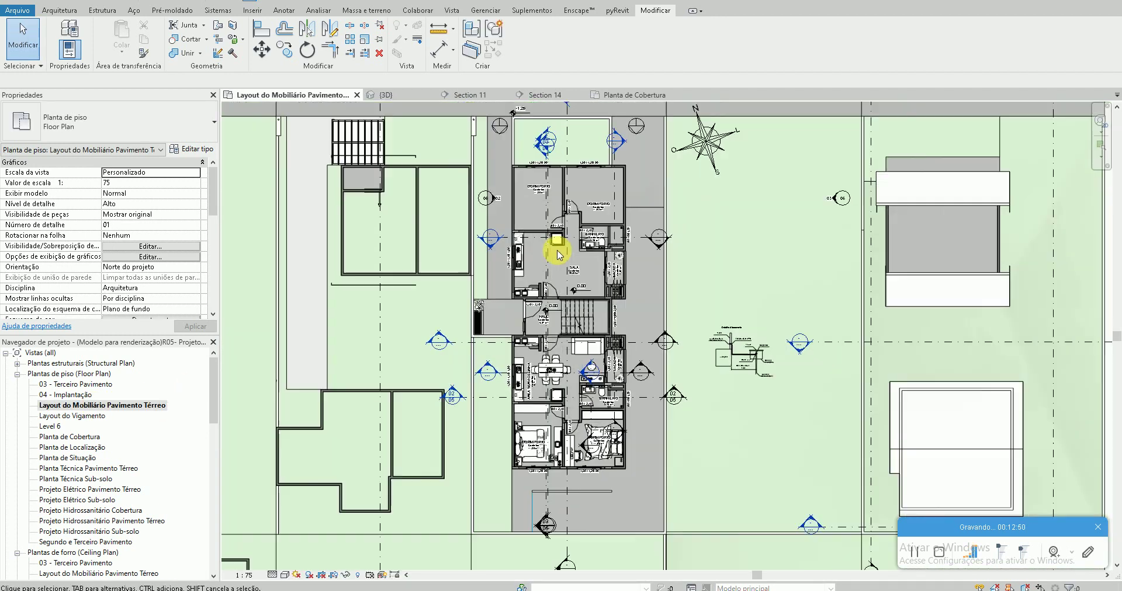
double_click(584, 133)
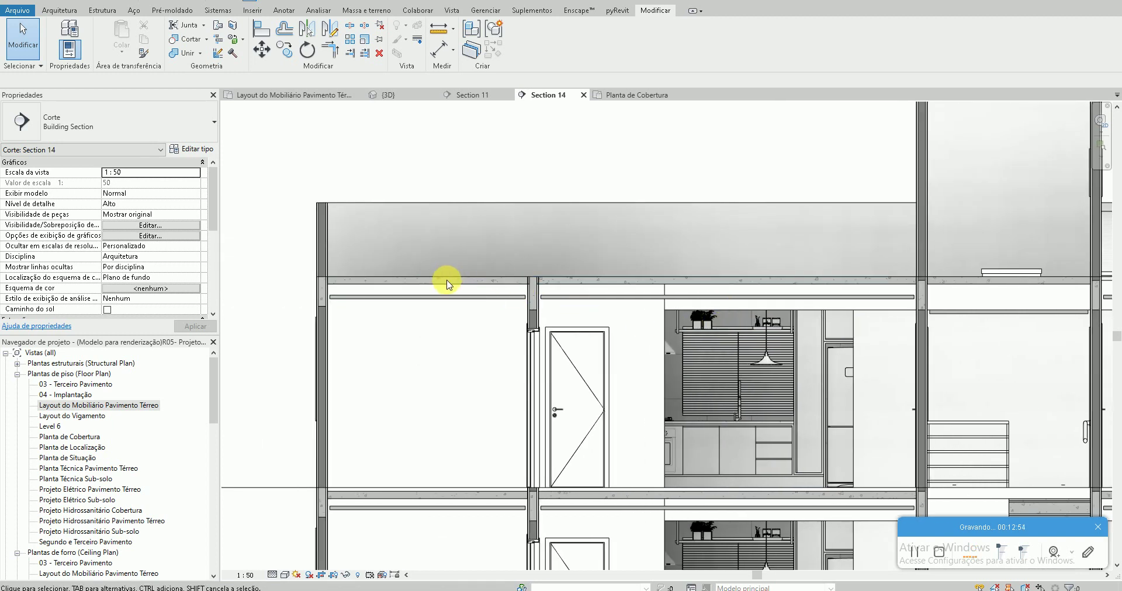
scroll(531, 287, up, 3)
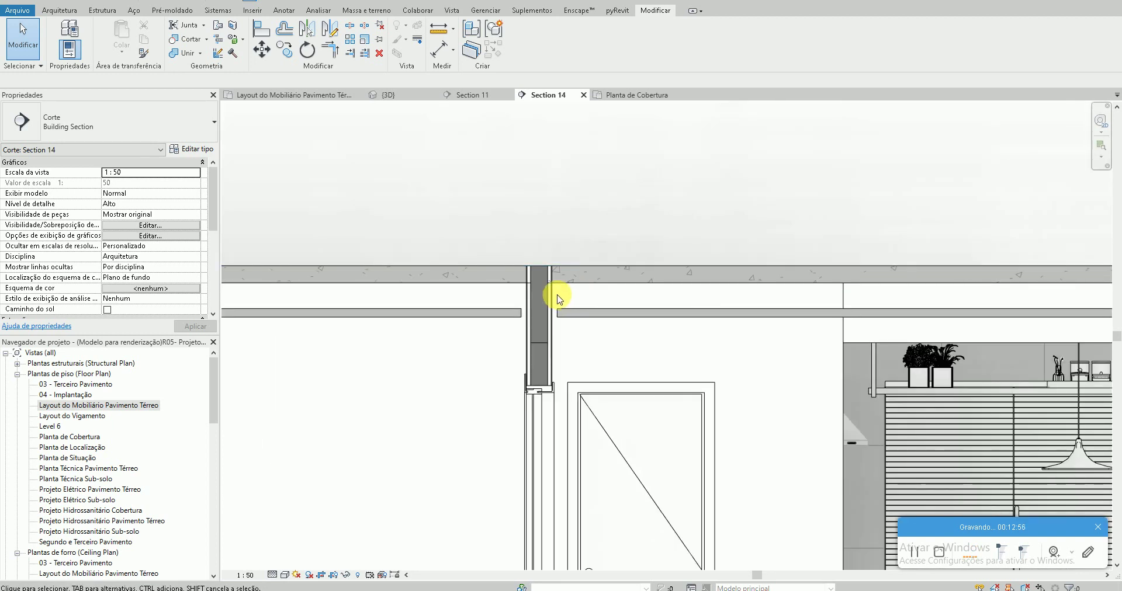
scroll(553, 295, down, 2)
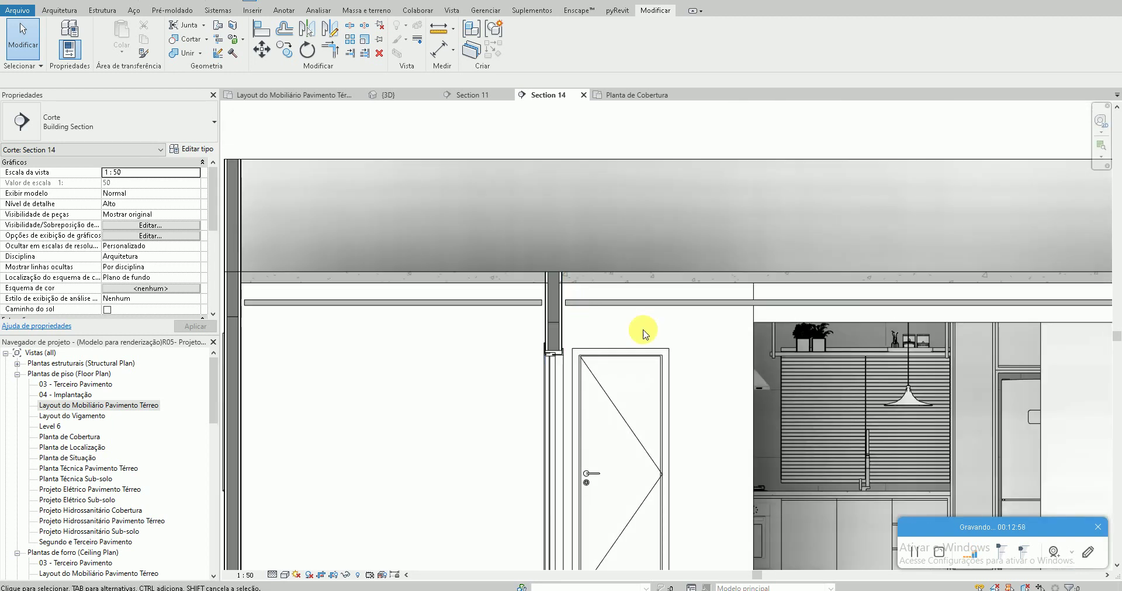
scroll(701, 342, down, 2)
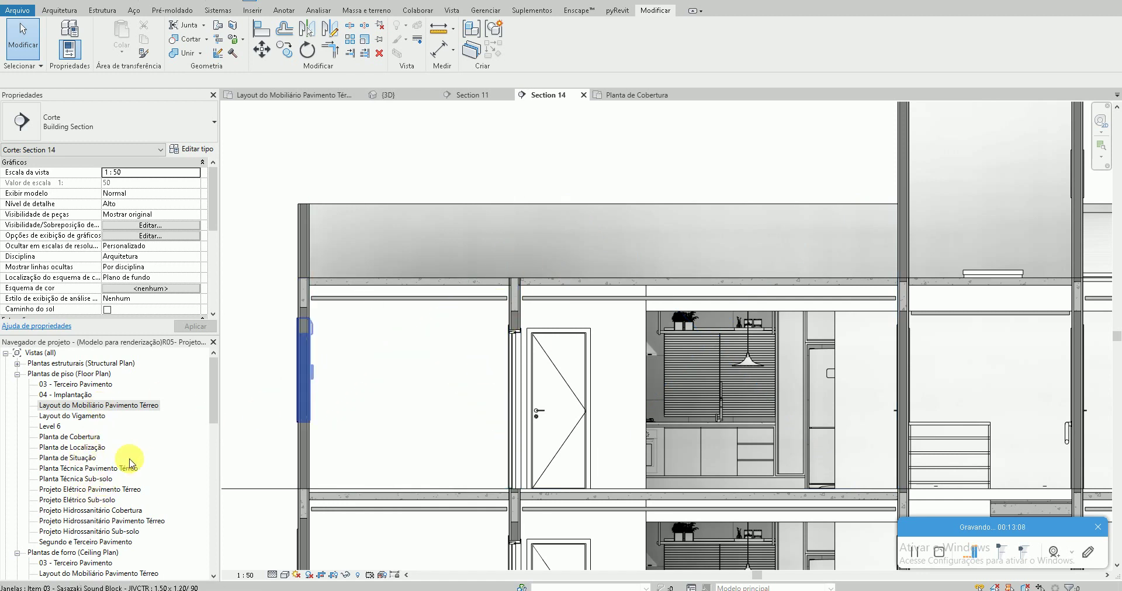
On 03 - Terceiro Pavimento, select the wall between the bedrooms and isolate the wall category
click(69, 385)
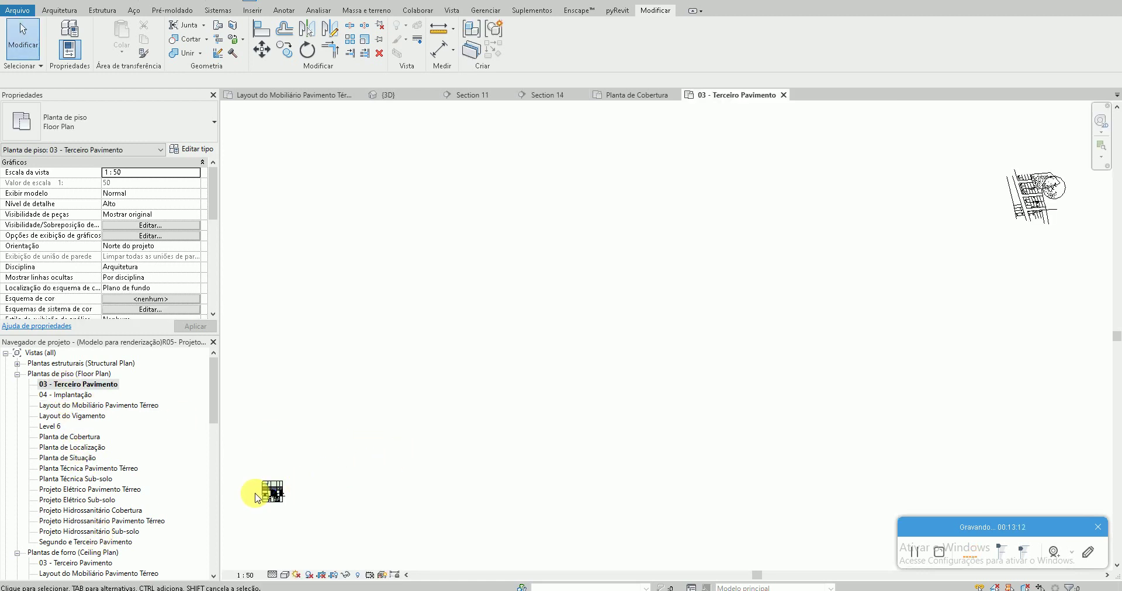
scroll(258, 497, up, 2)
scroll(371, 518, up, 2)
scroll(530, 484, up, 3)
scroll(704, 467, up, 3)
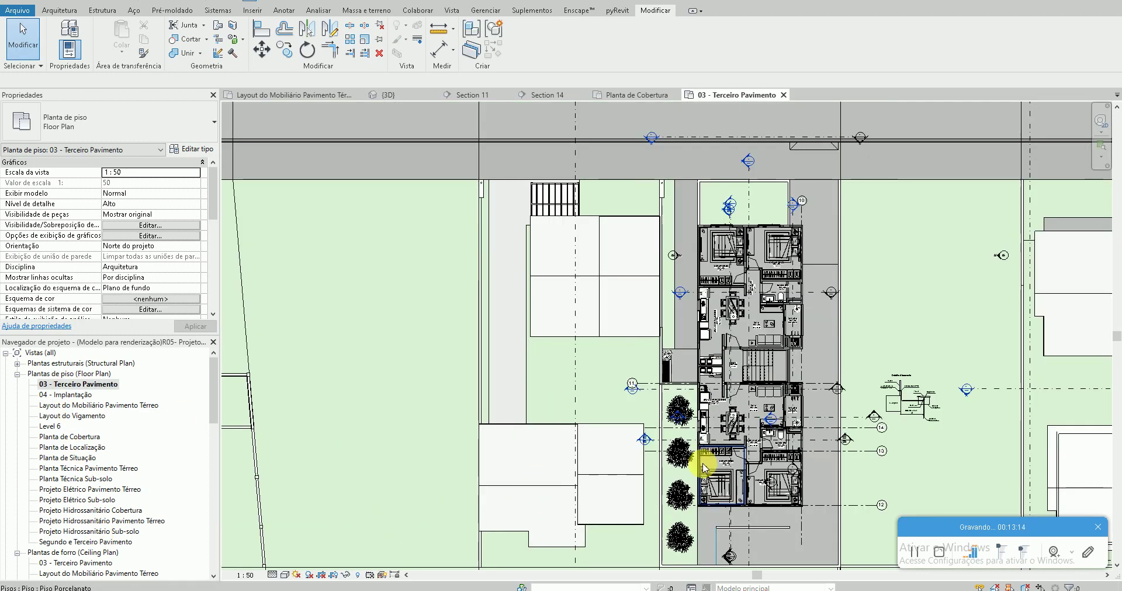
scroll(704, 468, up, 3)
scroll(625, 453, up, 3)
scroll(618, 438, up, 1)
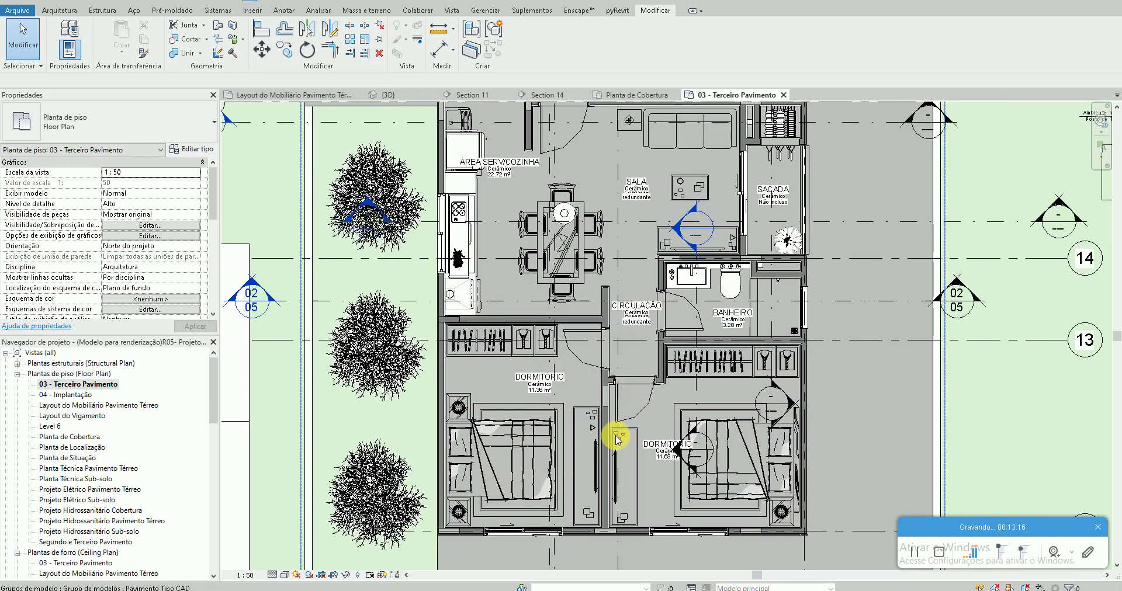
click(605, 412)
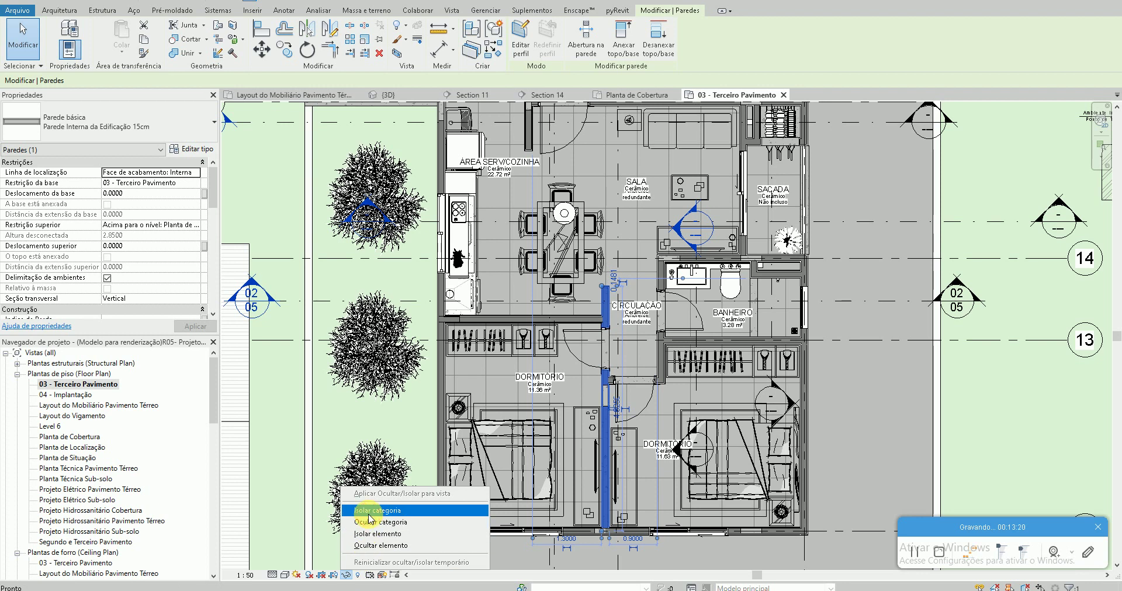
click(377, 510)
Add the remaining apartment and shaft walls to the selection, 16 walls in total
ctrl+click(660, 374)
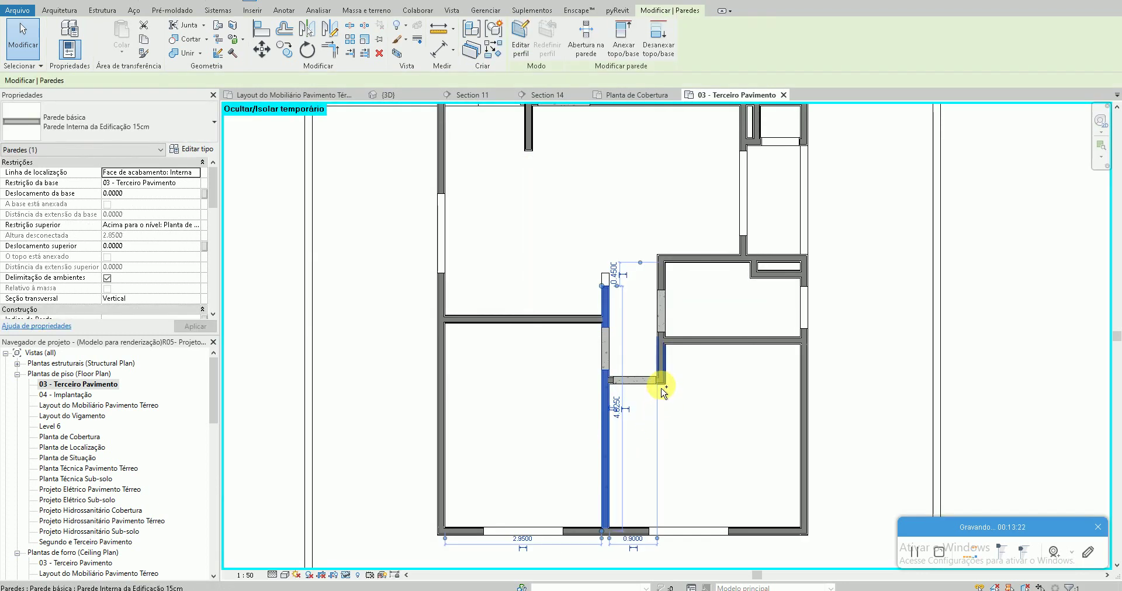
scroll(616, 379, up, 2)
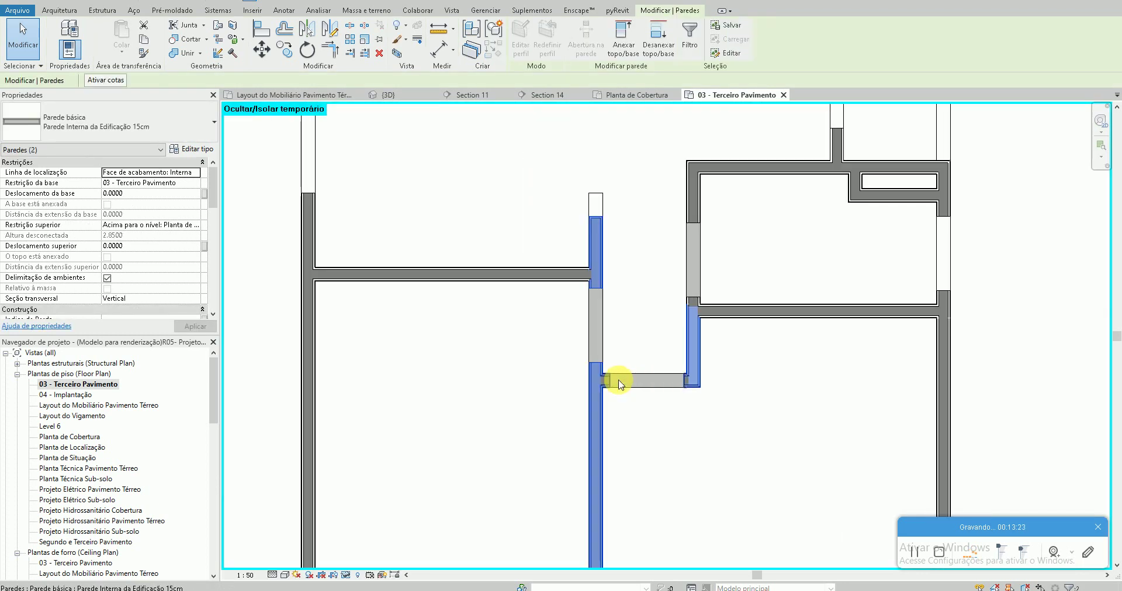
ctrl+click(754, 311)
ctrl+click(695, 204)
ctrl+click(765, 167)
ctrl+click(766, 166)
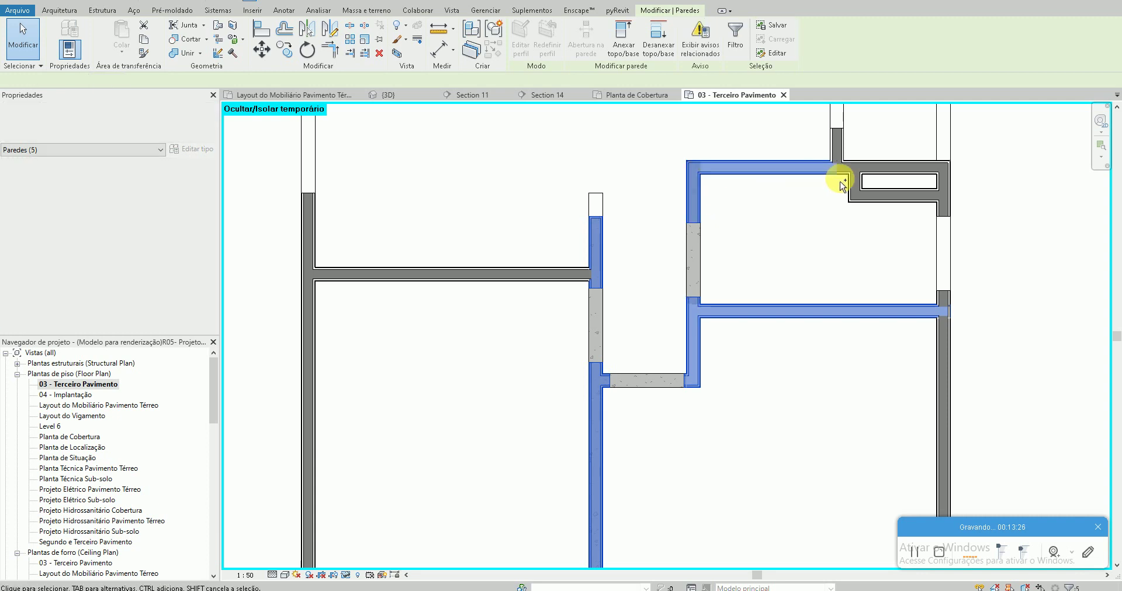
ctrl+click(882, 194)
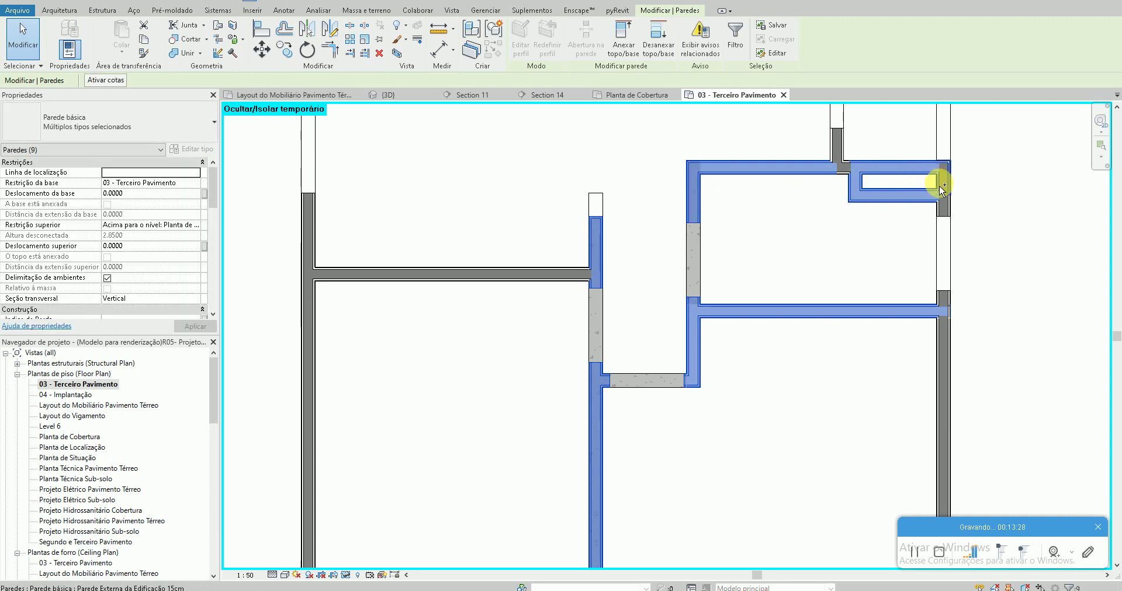
ctrl+click(842, 171)
ctrl+click(837, 149)
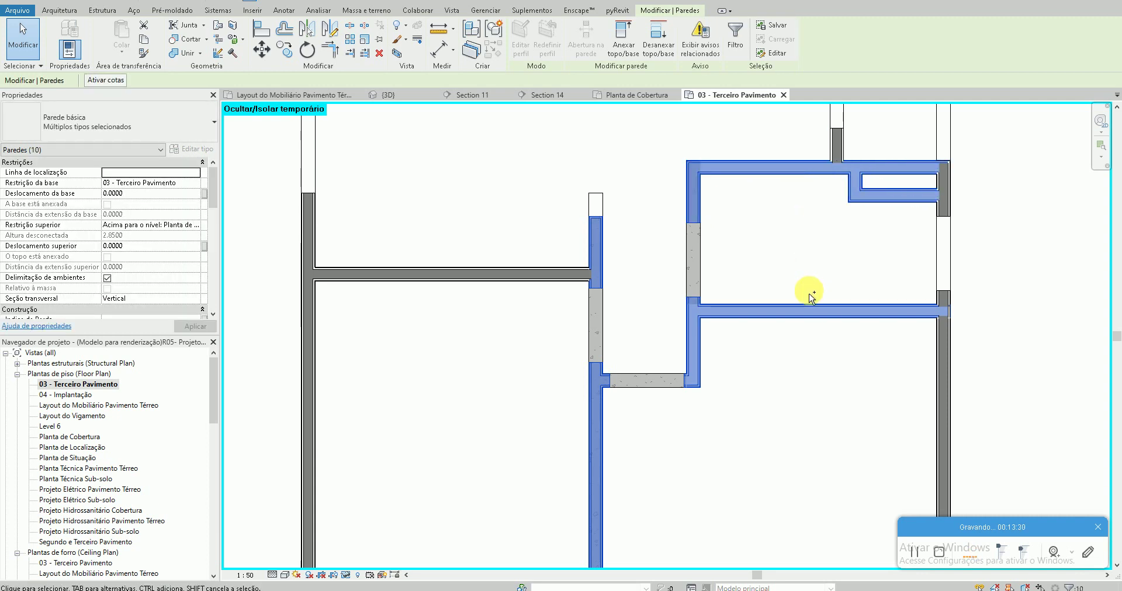
middle_drag(832, 199, 797, 351)
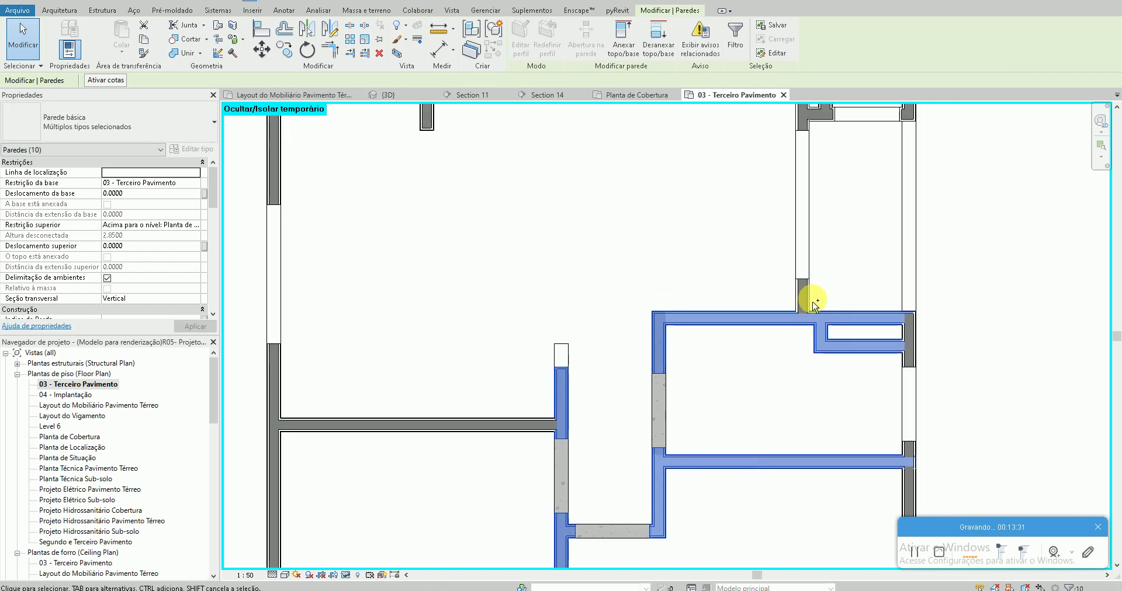
ctrl+click(529, 423)
scroll(526, 421, down, 2)
scroll(494, 301, down, 1)
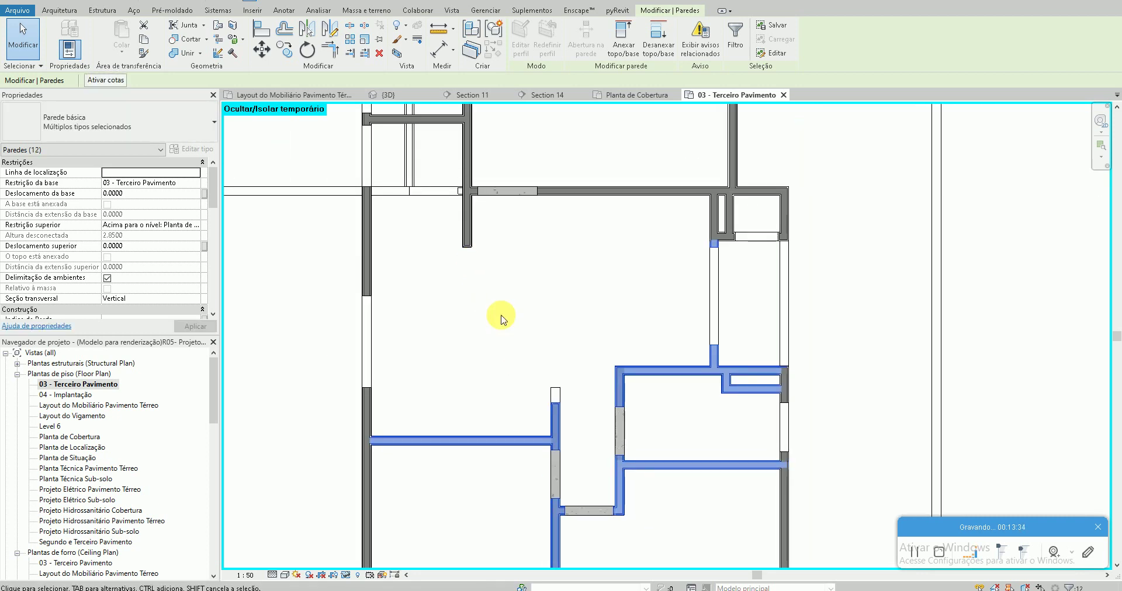
scroll(526, 274, down, 1)
middle_drag(544, 245, 543, 293)
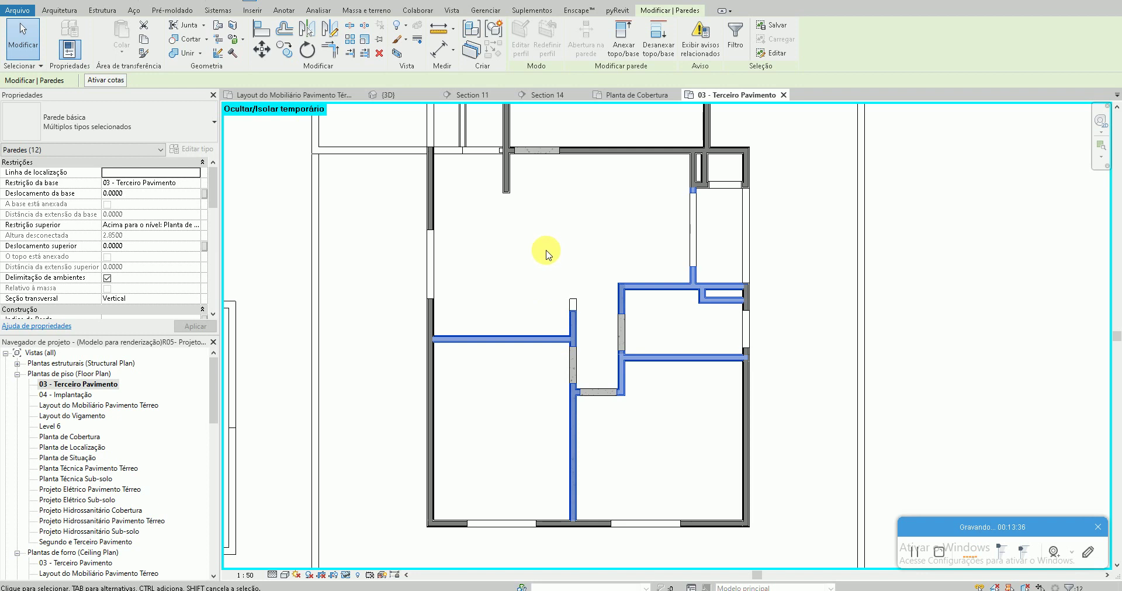
middle_drag(546, 252, 536, 335)
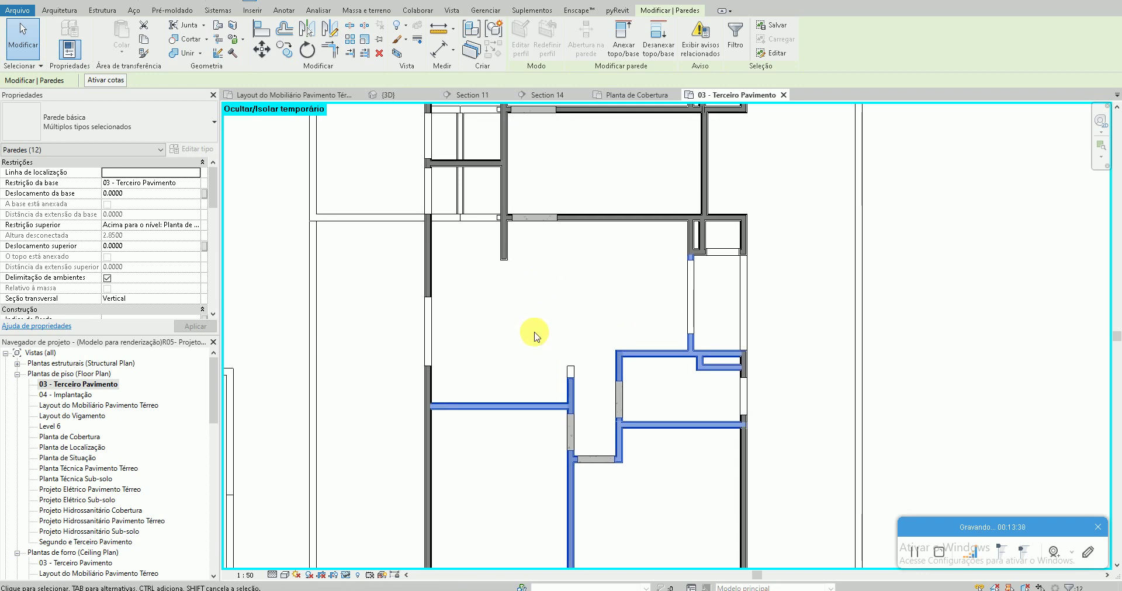
ctrl+click(504, 251)
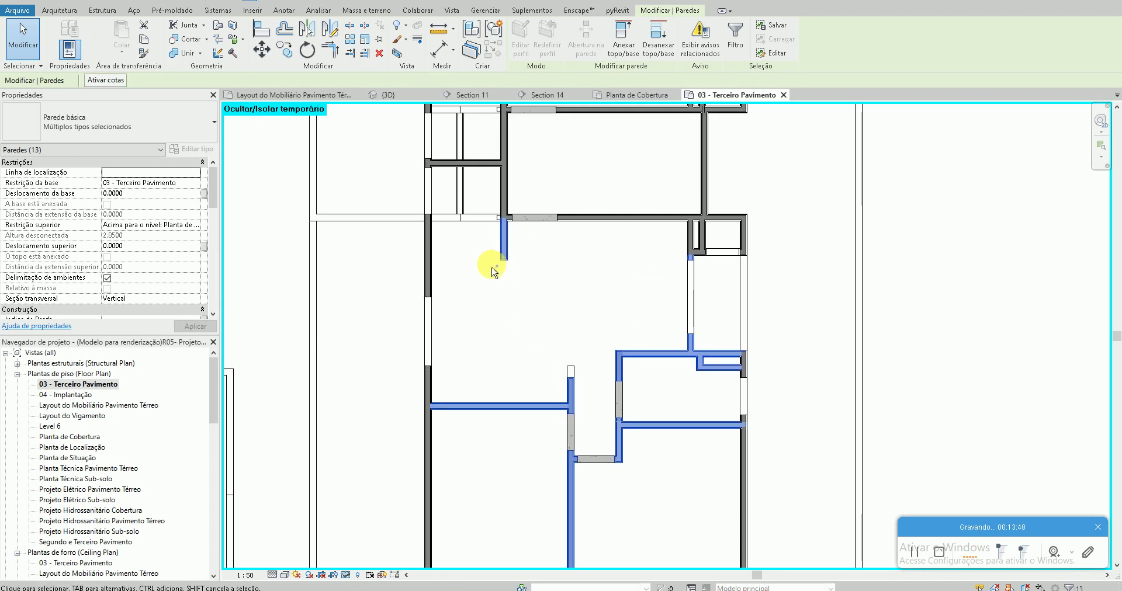
scroll(707, 272, up, 3)
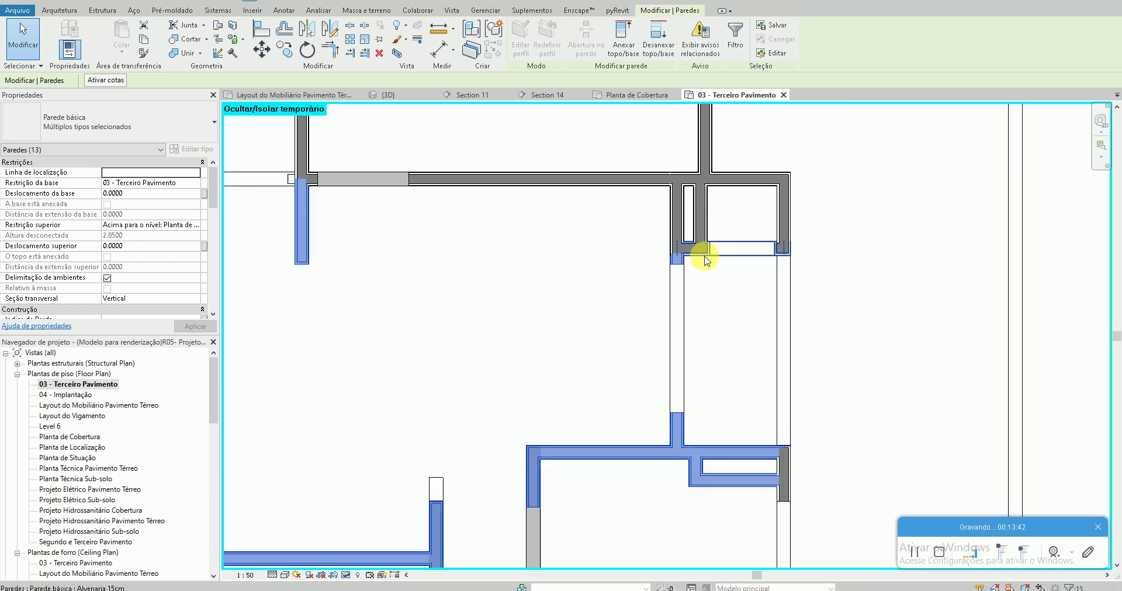
ctrl+click(702, 252)
ctrl+click(699, 225)
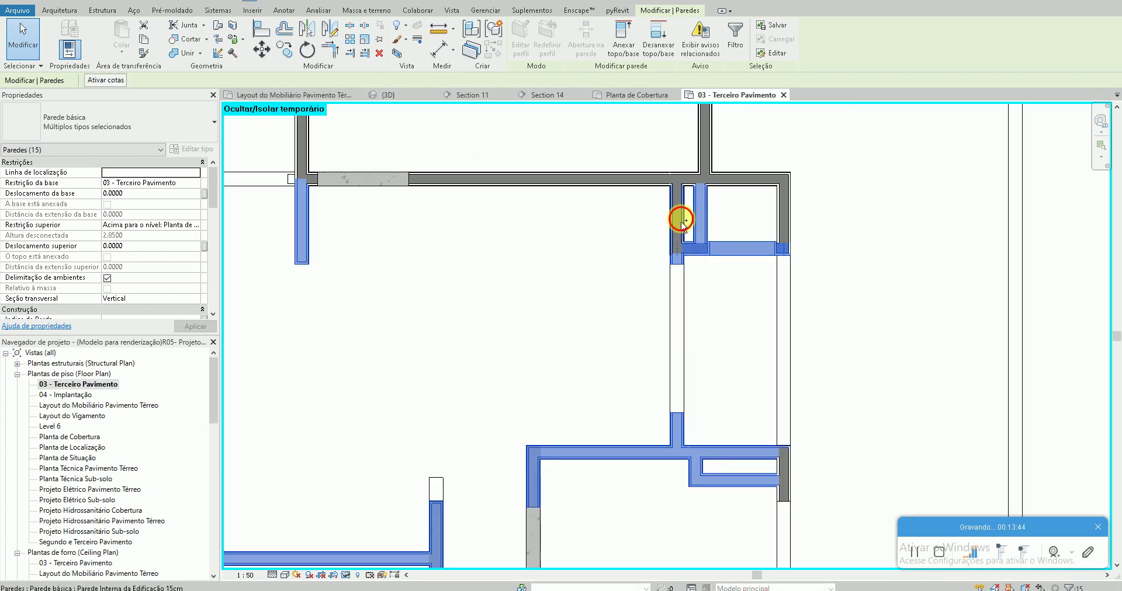
ctrl+click(677, 222)
scroll(728, 302, down, 1)
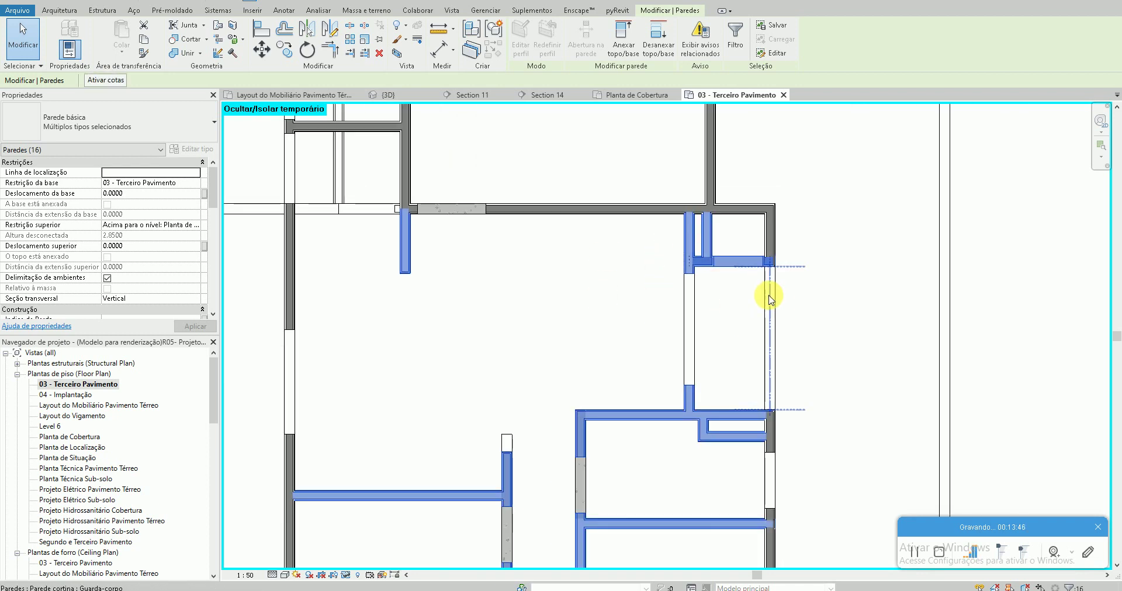
Set the selected walls' Deslocamento superior to -0.10, dismiss the warning and deselect
click(156, 248)
text(-.1)
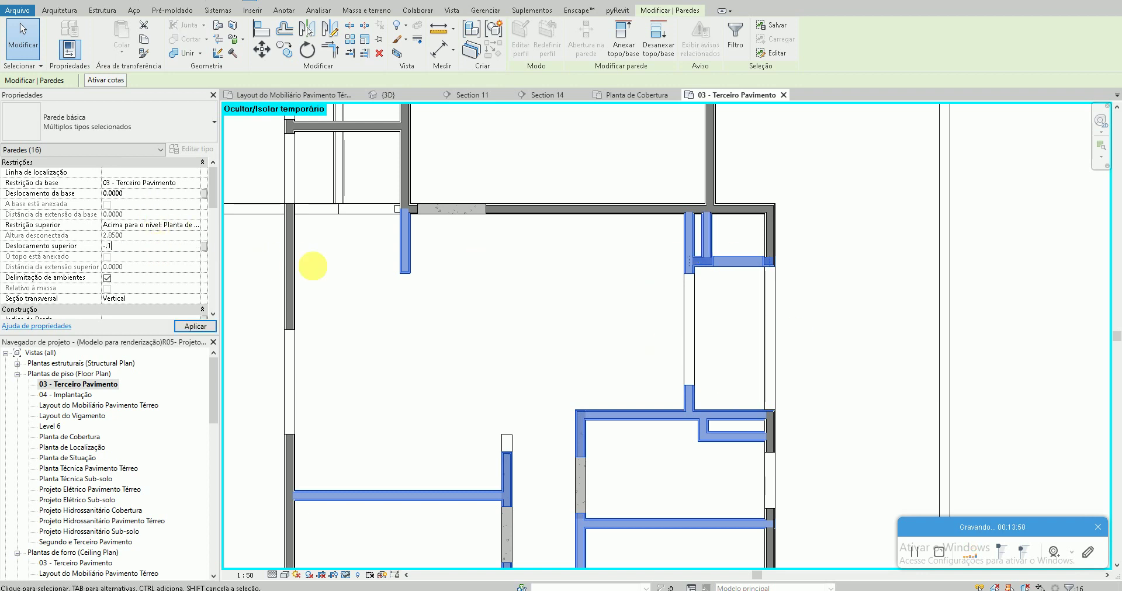
key(Return)
click(666, 332)
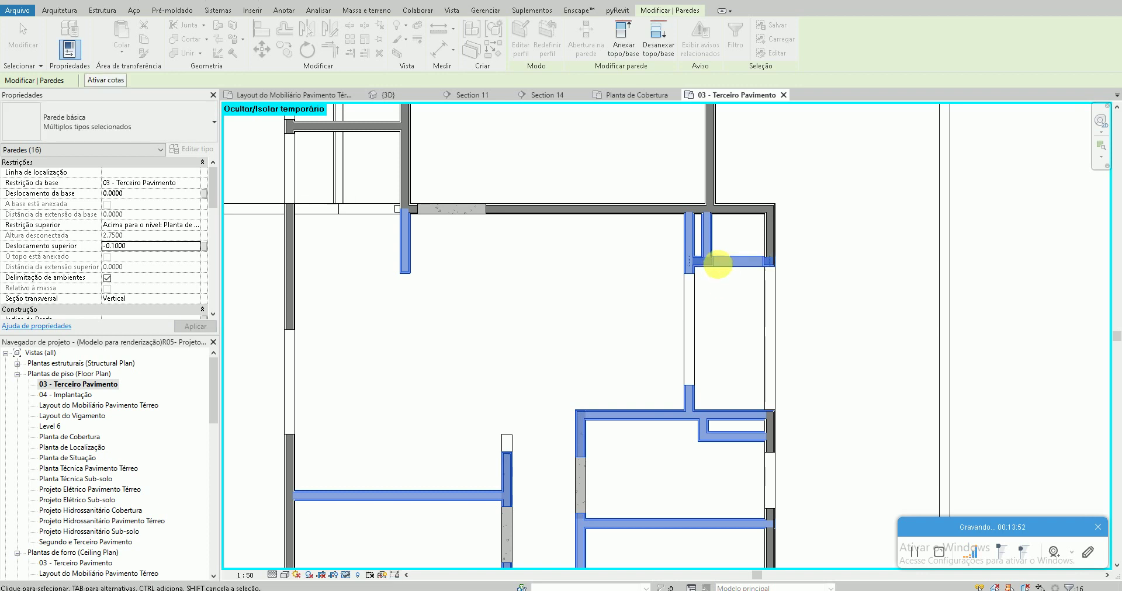
key(Escape)
scroll(659, 313, down, 1)
In 3D, orbit to a front-right view of the facade and the AC unit wall
click(385, 95)
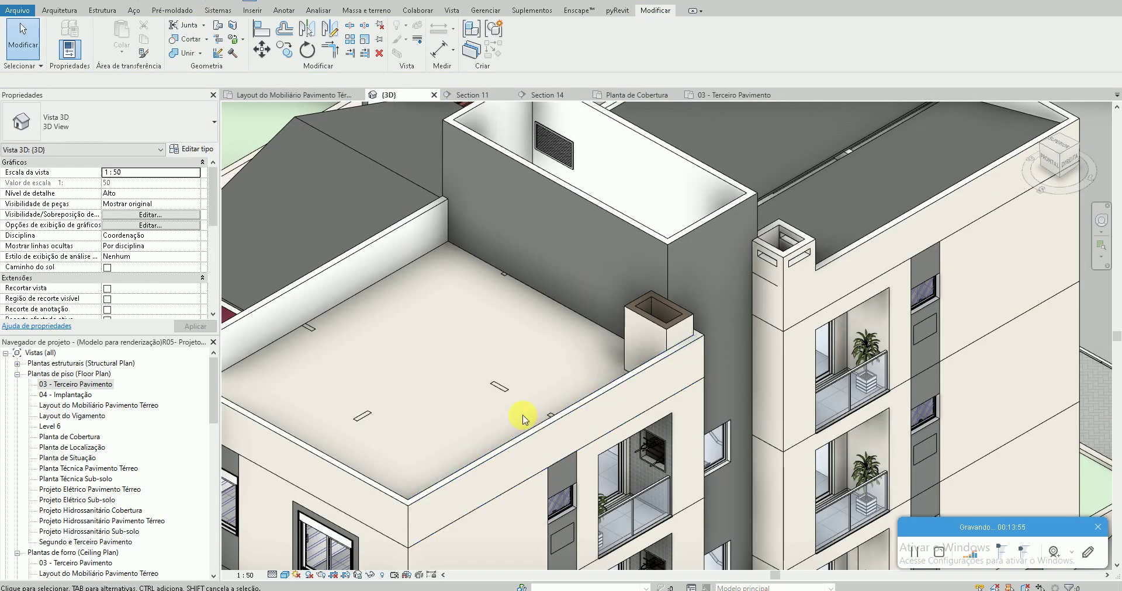
mouse_move(518, 413)
shift+middle_down()
mouse_move(506, 388)
mouse_move(609, 408)
mouse_move(924, 320)
mouse_move(613, 421)
mouse_move(792, 287)
mouse_move(656, 375)
mouse_move(684, 384)
mouse_move(696, 243)
mouse_move(737, 386)
shift+middle_up()
scroll(738, 386, down, 3)
mouse_move(646, 354)
shift+middle_down()
mouse_move(613, 326)
mouse_move(393, 533)
shift+middle_up()
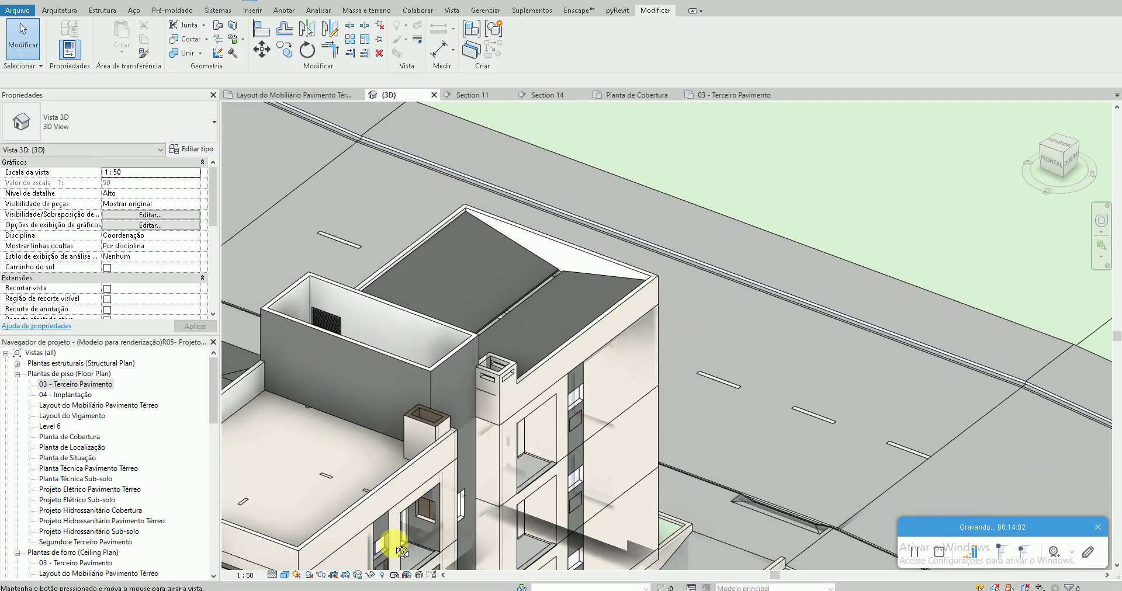
scroll(420, 524, up, 2)
scroll(426, 528, up, 4)
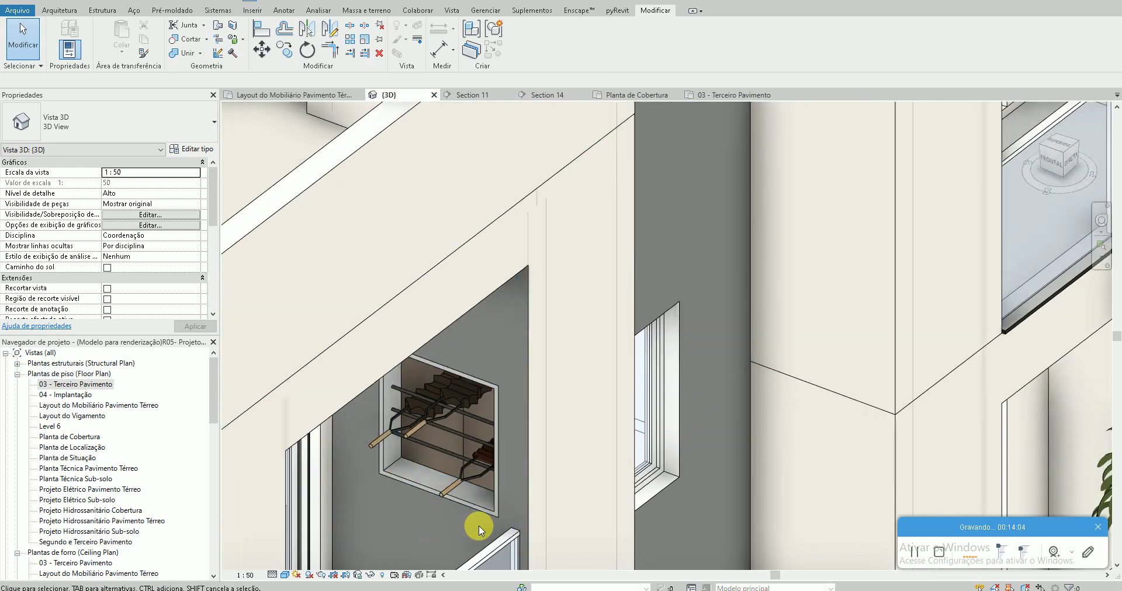
mouse_move(510, 491)
middle_down()
mouse_move(564, 397)
mouse_move(580, 404)
middle_up()
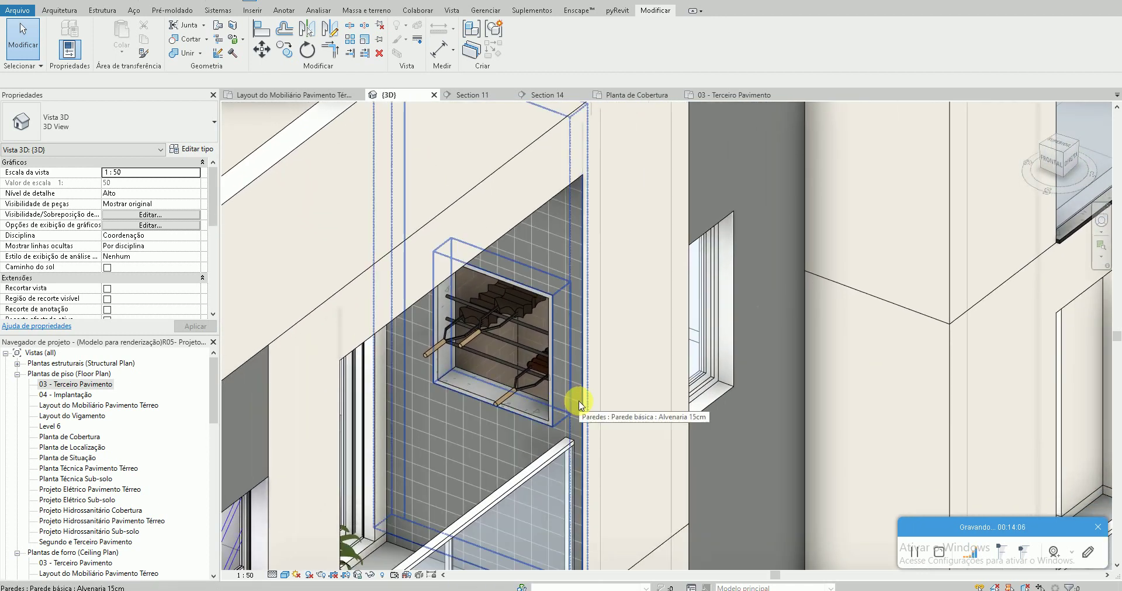
Look across the roof slab, then open the Layout do Mobiliário Pavimento Térreo plan
scroll(577, 403, down, 2)
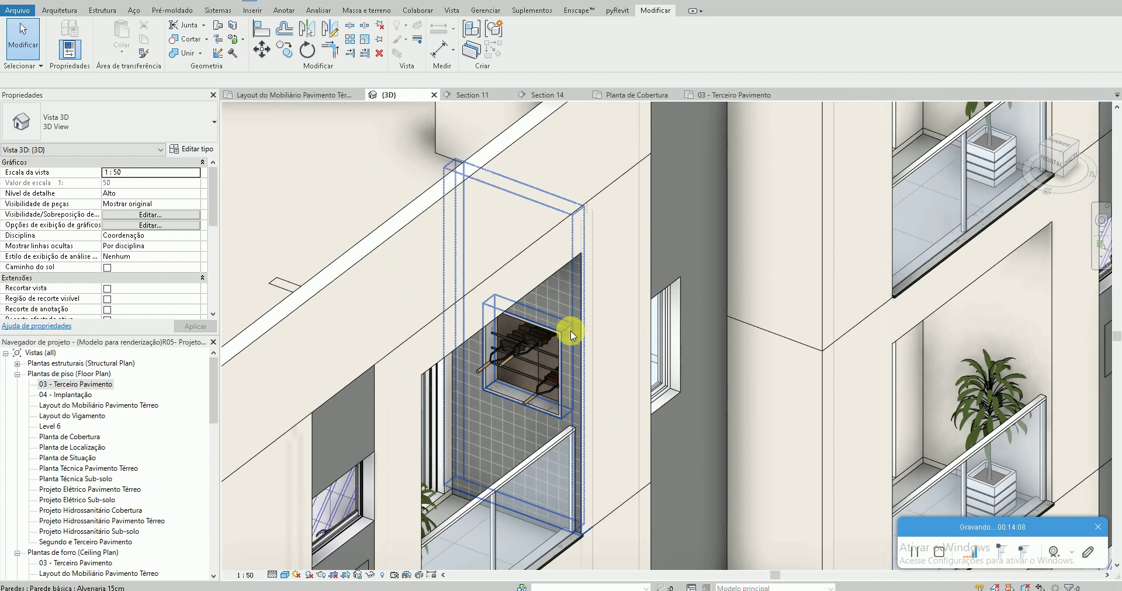
scroll(508, 440, down, 3)
scroll(475, 305, up, 2)
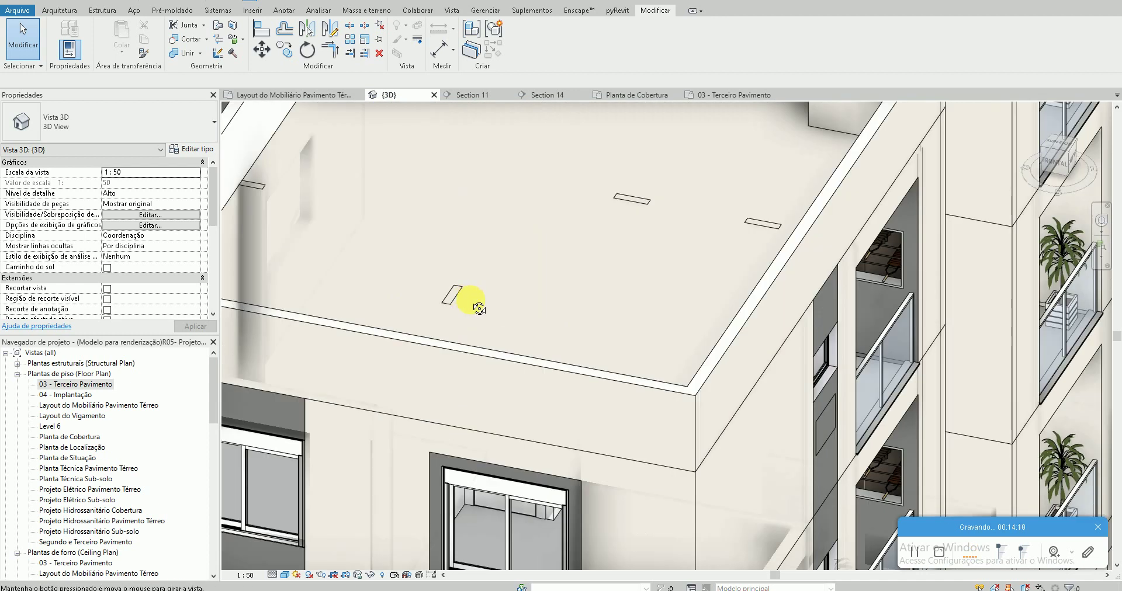
mouse_move(463, 300)
middle_down()
mouse_move(879, 214)
mouse_move(556, 438)
mouse_move(571, 441)
middle_up()
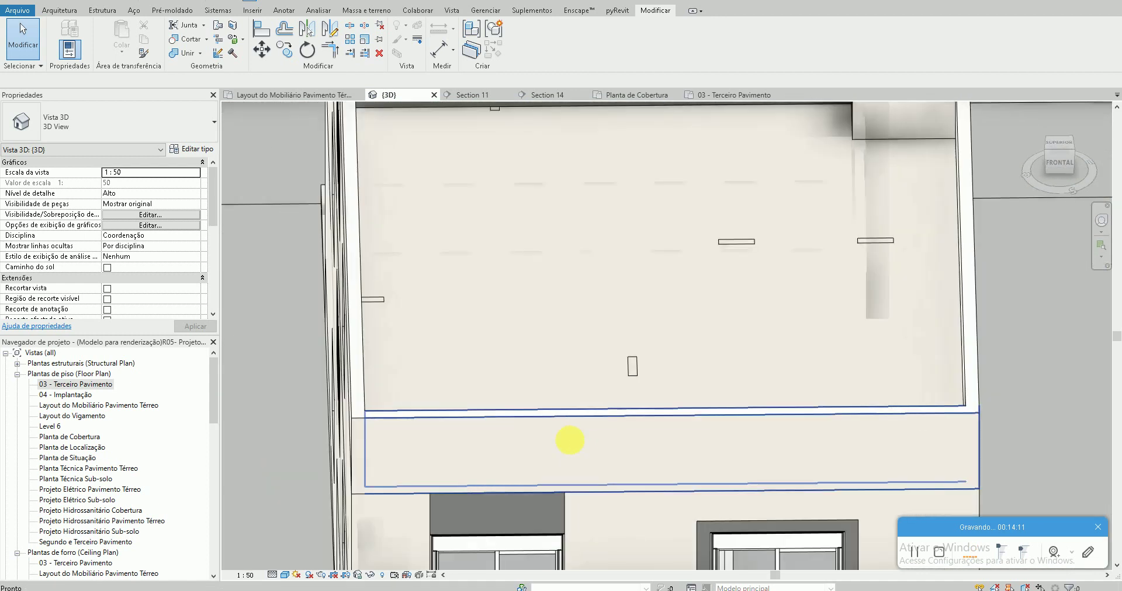
click(89, 388)
double_click(87, 406)
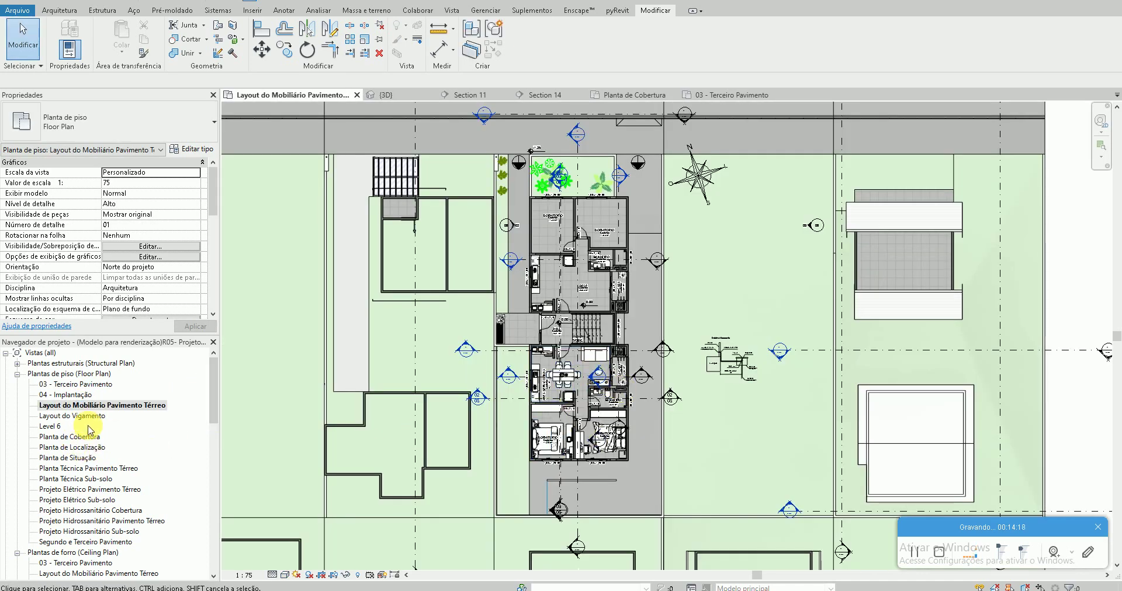
Open Planta de Cobertura, then orbit the 3D view down onto the roof
click(83, 458)
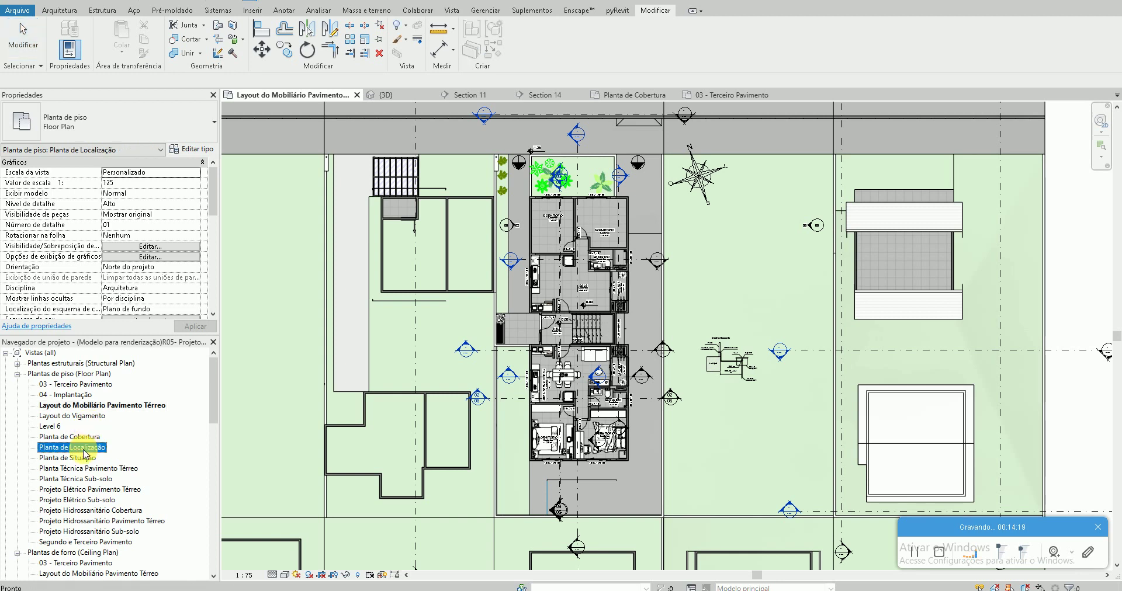
click(85, 479)
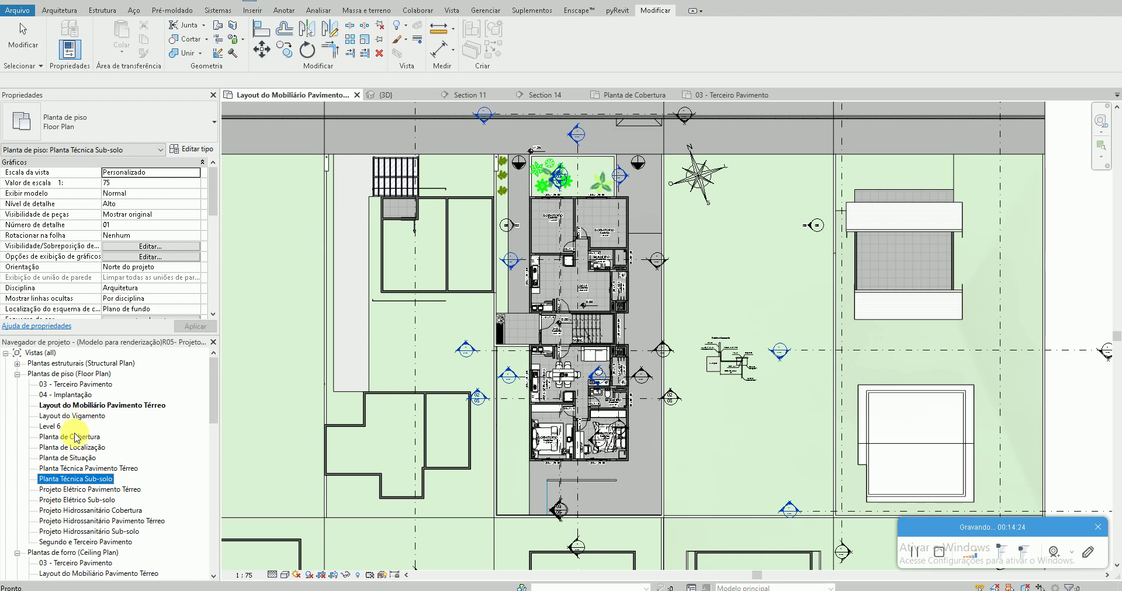
double_click(74, 438)
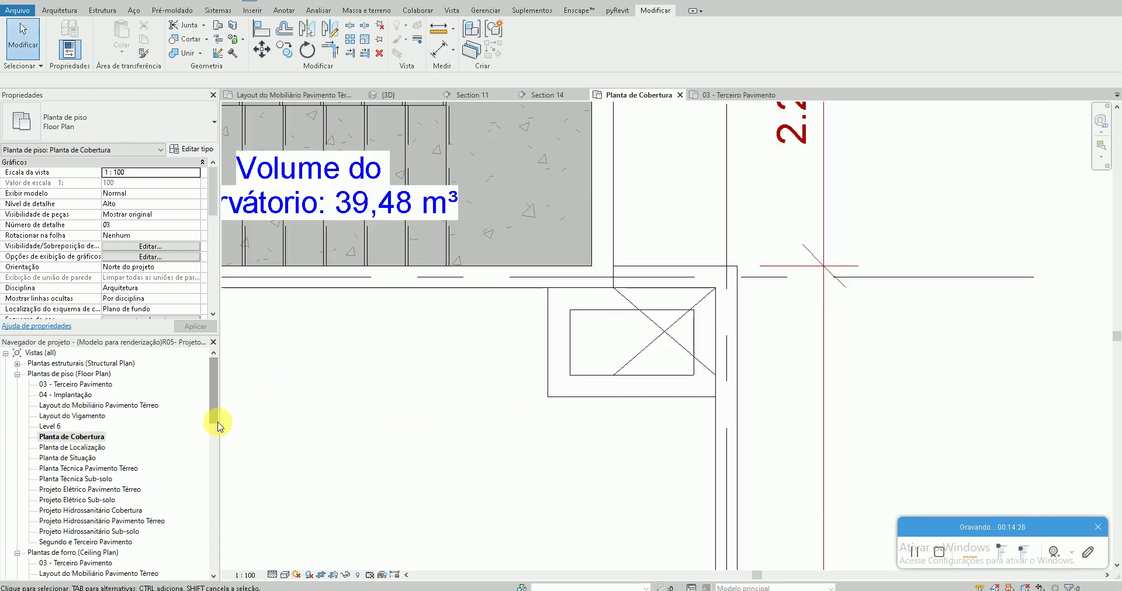
click(386, 95)
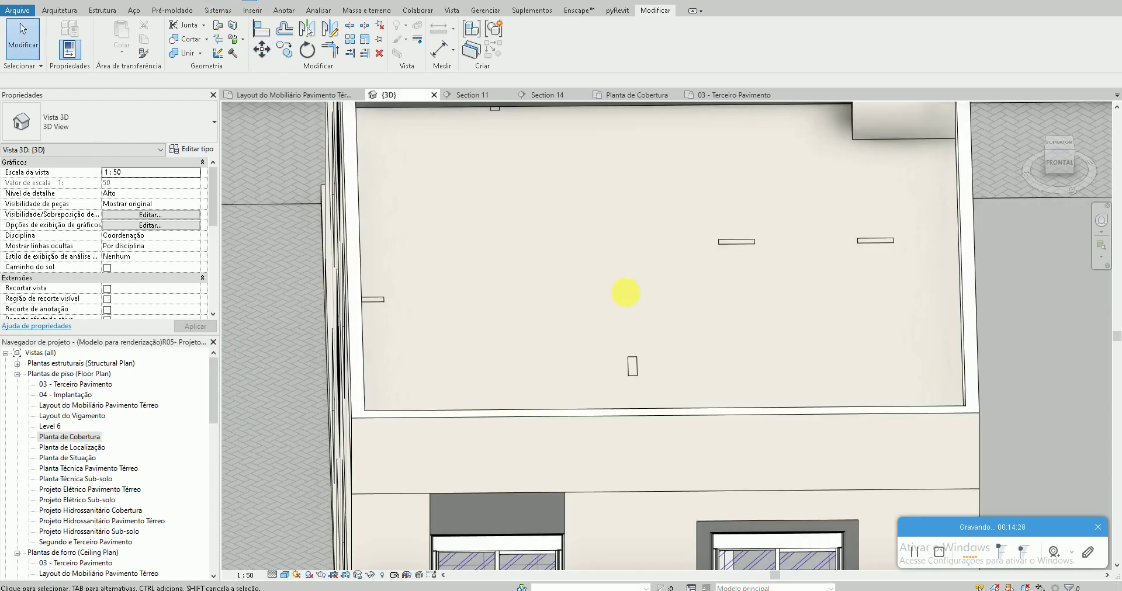
mouse_move(624, 291)
shift+middle_down()
mouse_move(546, 384)
mouse_move(793, 252)
shift+middle_up()
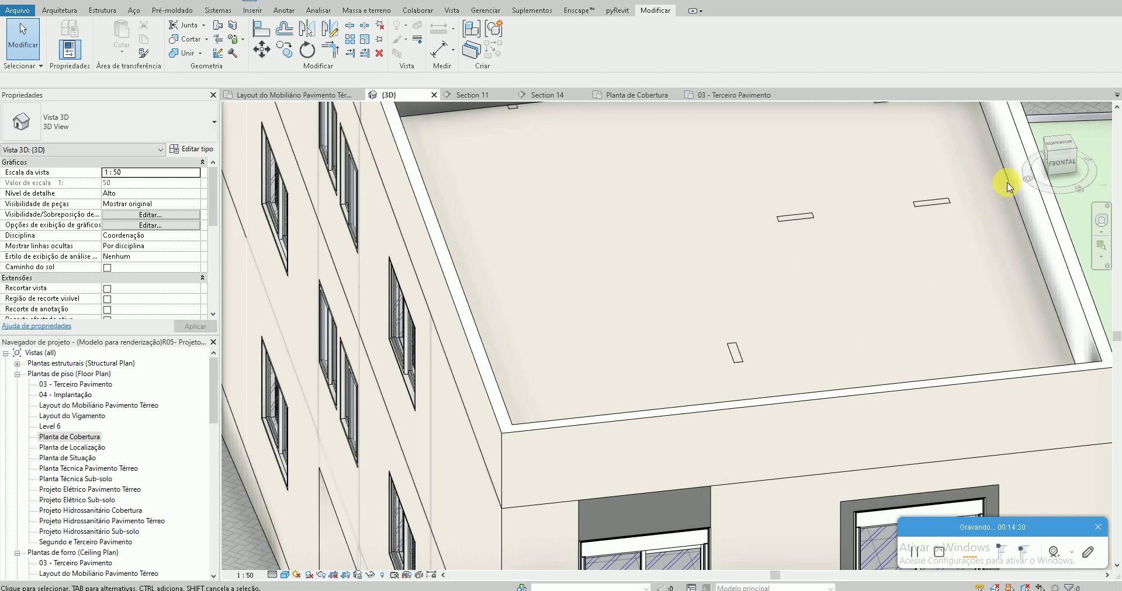
Inspect the selected roof slab up close, then reopen the 03 - Terceiro Pavimento plan
click(769, 118)
scroll(602, 288, up, 3)
scroll(639, 303, up, 2)
scroll(659, 242, up, 2)
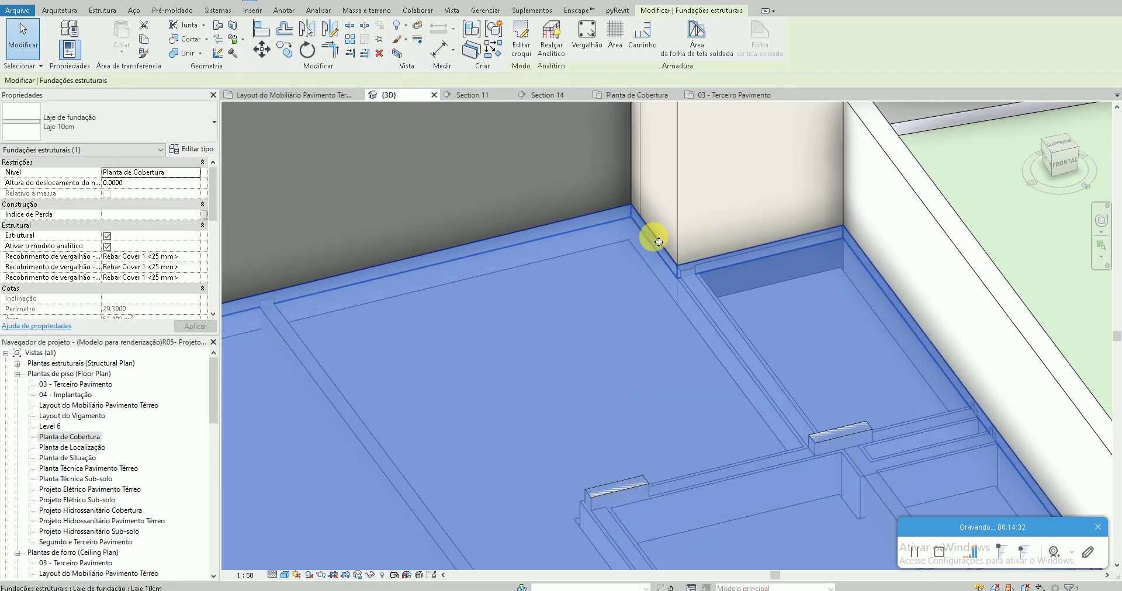
scroll(659, 241, up, 1)
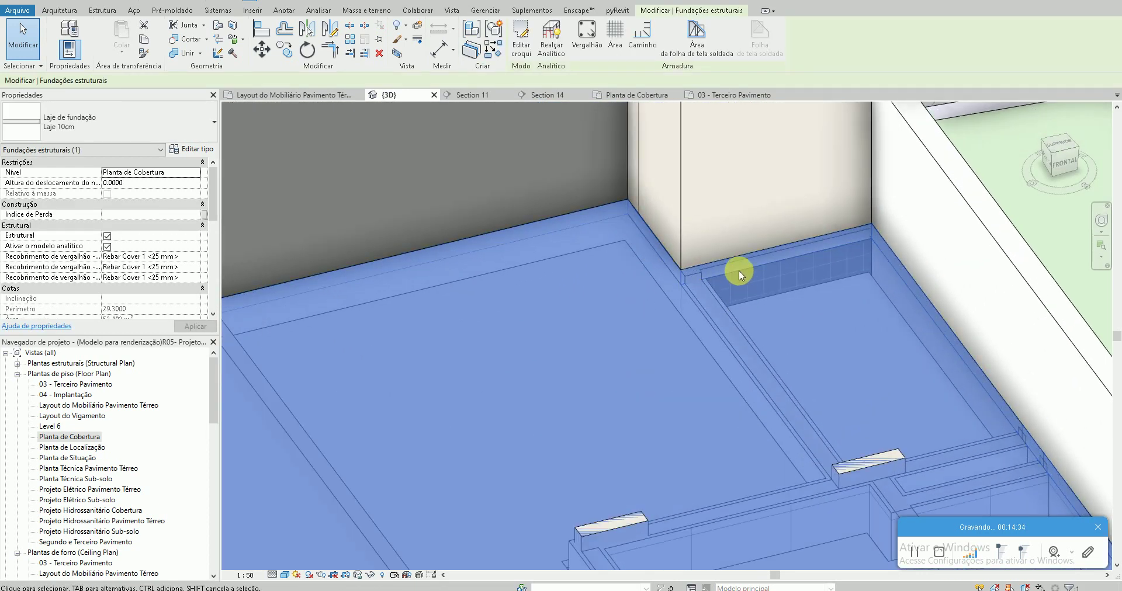
key(Escape)
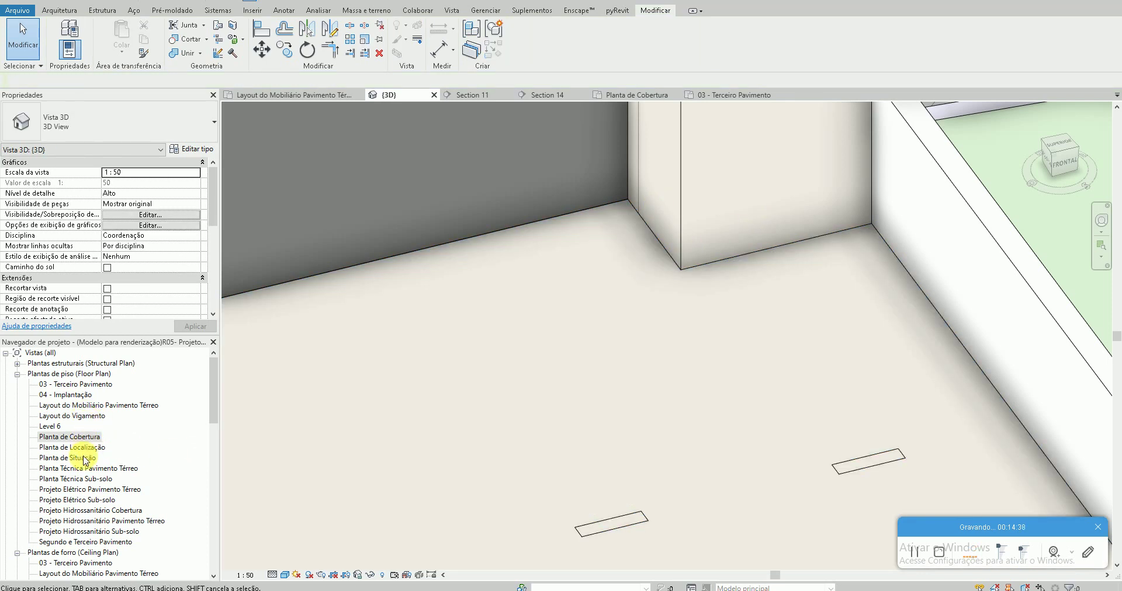
double_click(73, 385)
Select the three chimney shaft walls and reset their Deslocamento superior to 0
middle_drag(463, 354, 684, 288)
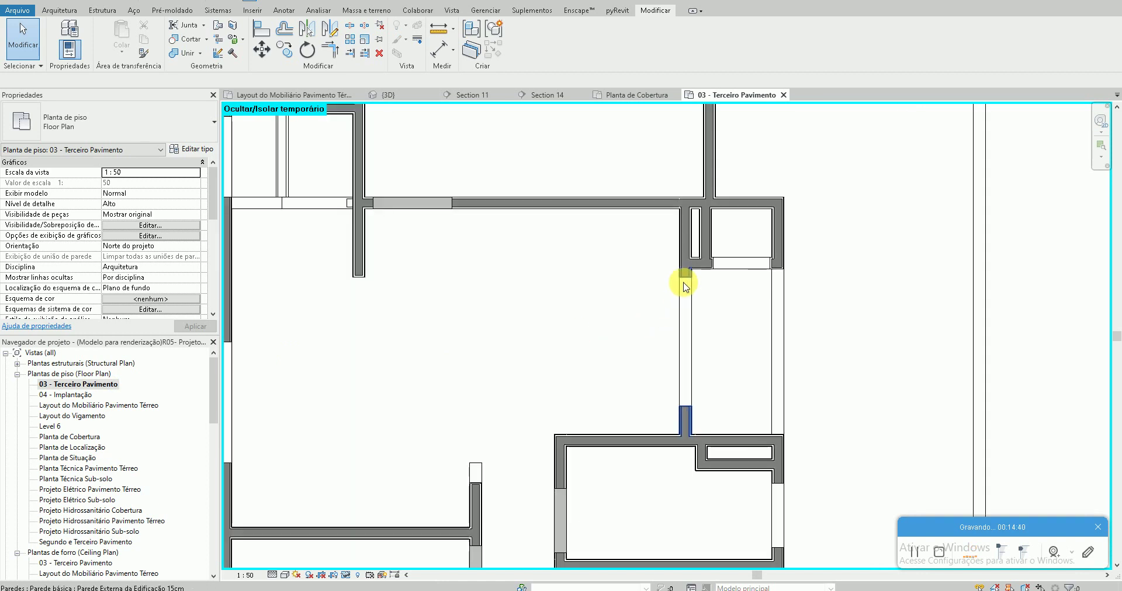
scroll(684, 288, up, 2)
mouse_move(705, 240)
middle_down()
mouse_move(697, 280)
mouse_move(652, 356)
middle_up()
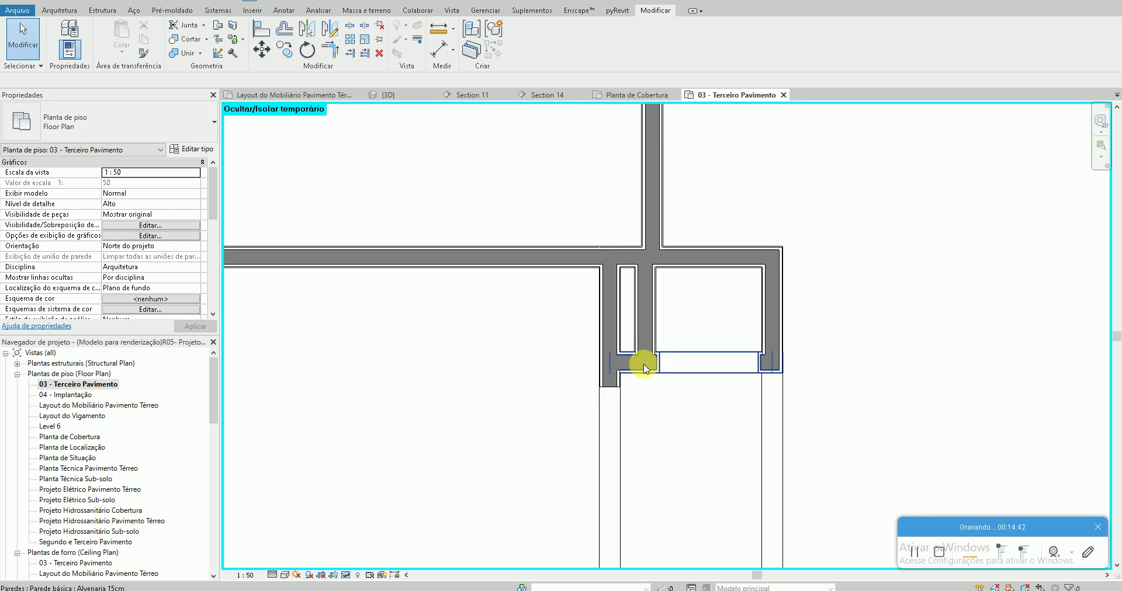
click(643, 365)
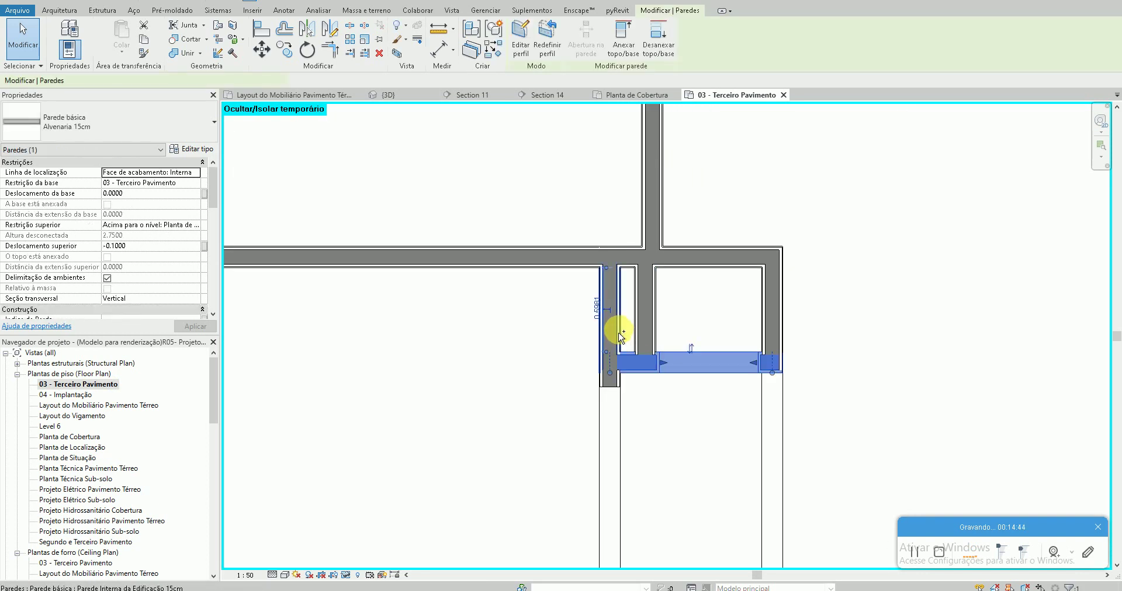
ctrl+click(610, 345)
ctrl+click(646, 312)
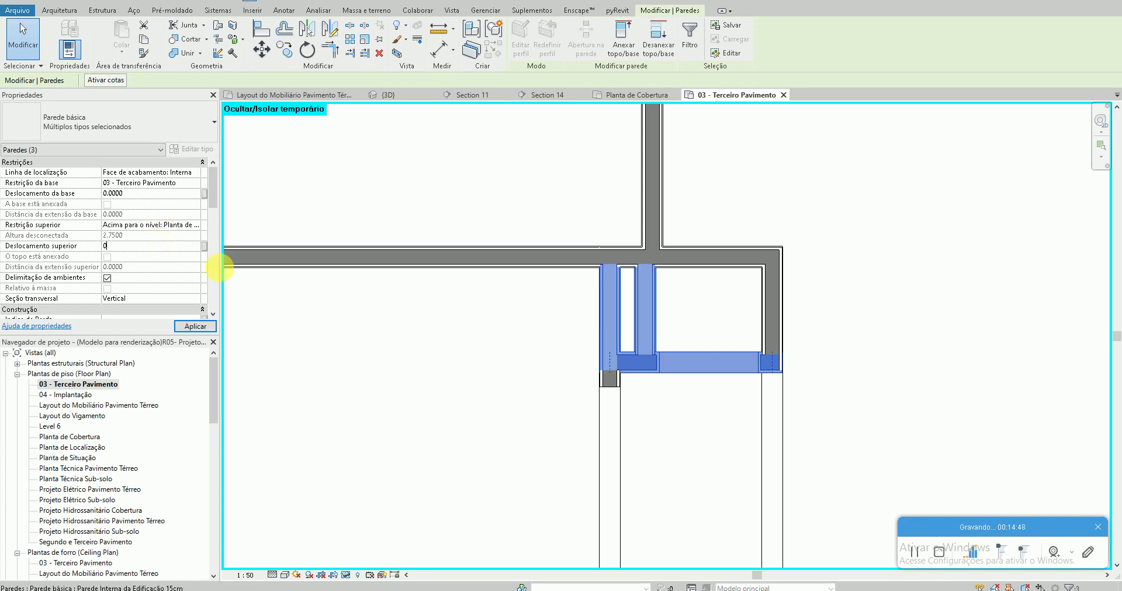
click(582, 372)
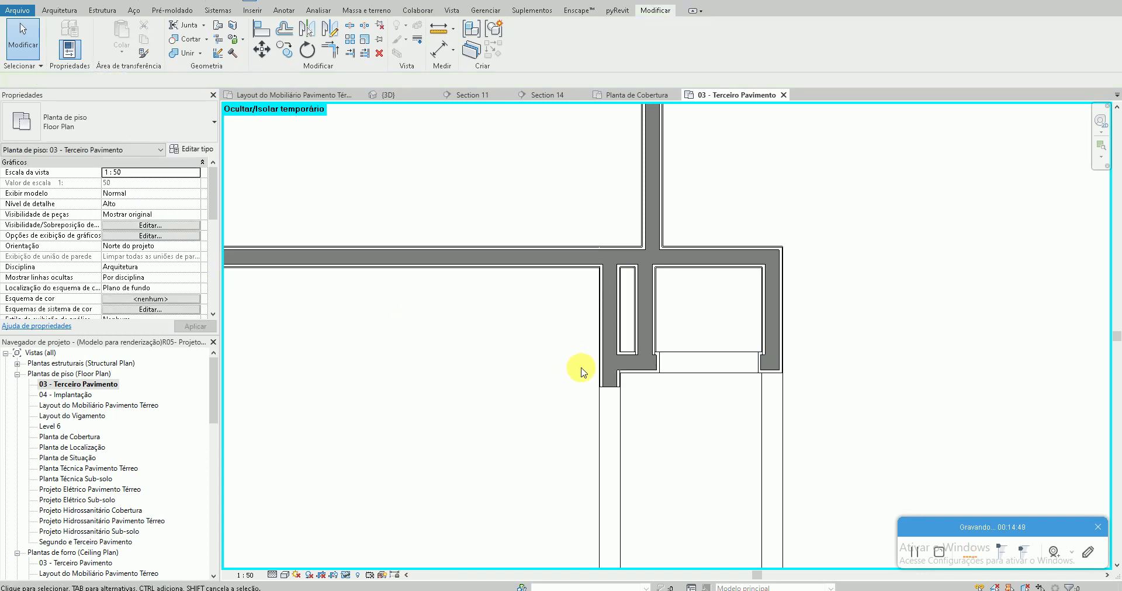
click(220, 2)
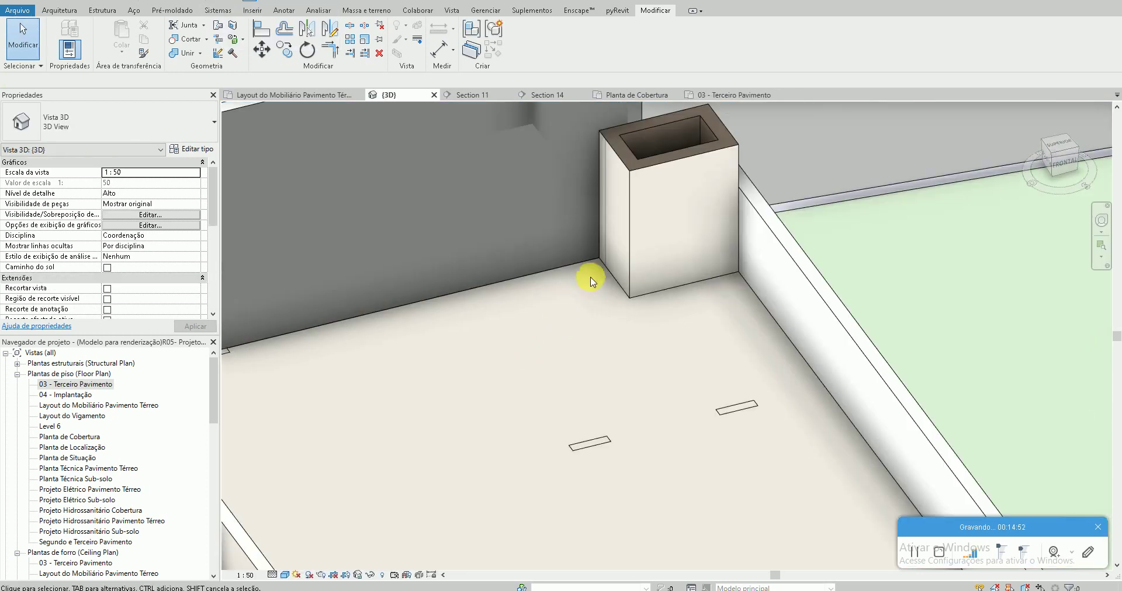
Orbit out in 3D to view the whole roof and chimney box, then reopen 03 - Terceiro Pavimento
click(597, 319)
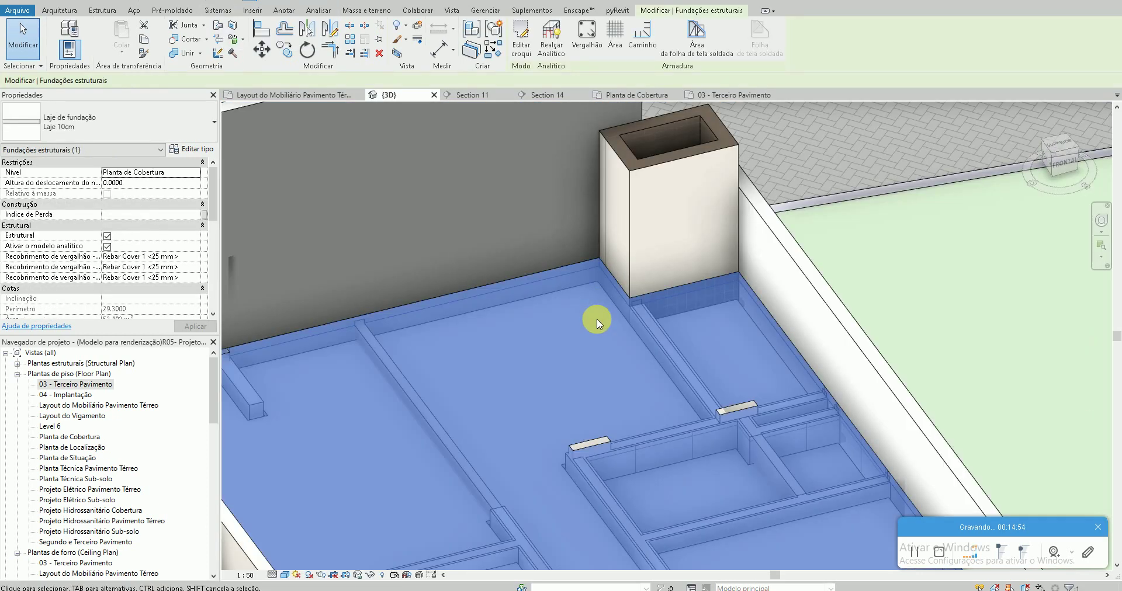
key(Escape)
mouse_move(605, 321)
shift+middle_down()
mouse_move(520, 375)
mouse_move(602, 318)
mouse_move(731, 315)
mouse_move(596, 306)
mouse_move(560, 329)
mouse_move(581, 316)
mouse_move(554, 292)
mouse_move(544, 301)
shift+middle_up()
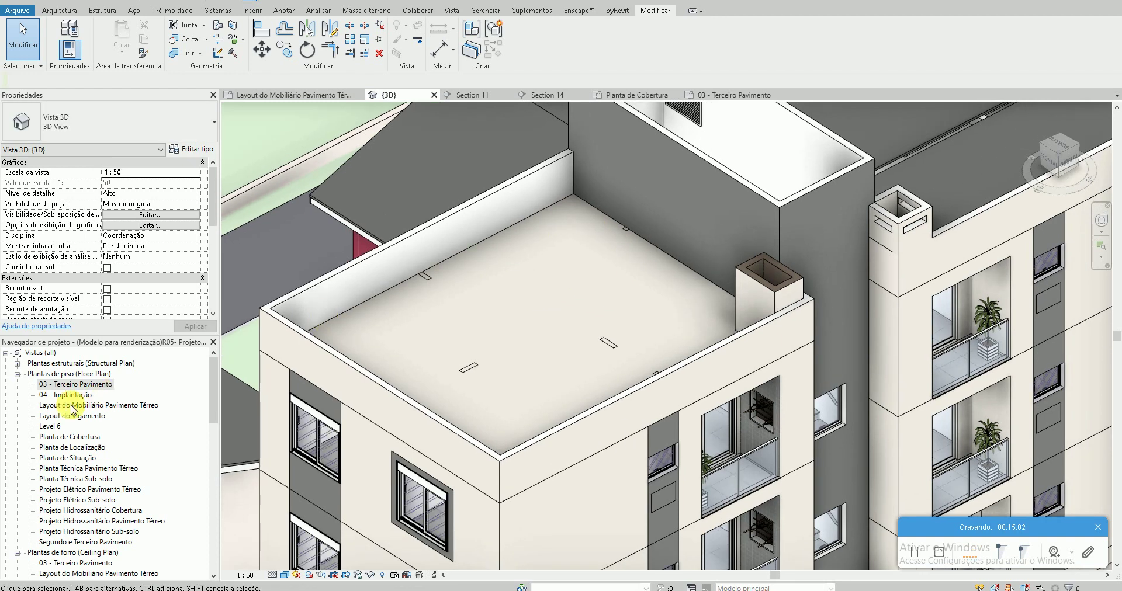
double_click(70, 386)
scroll(574, 374, up, 3)
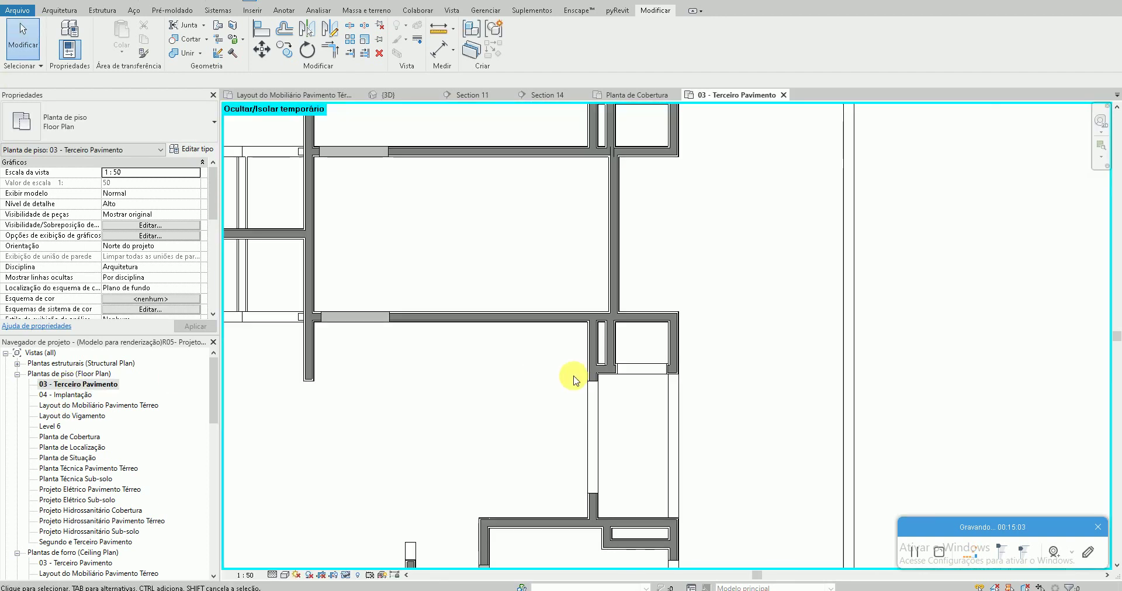
Reset Temporary Hide/Isolate so all elements show again
click(346, 575)
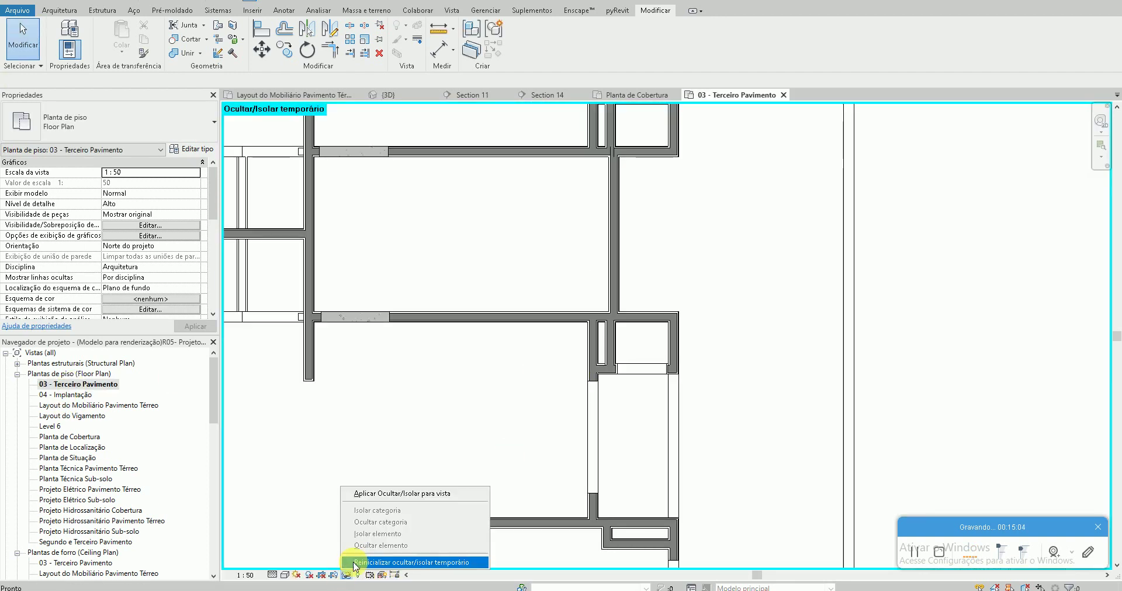
click(421, 562)
scroll(522, 389, down, 2)
scroll(522, 388, down, 1)
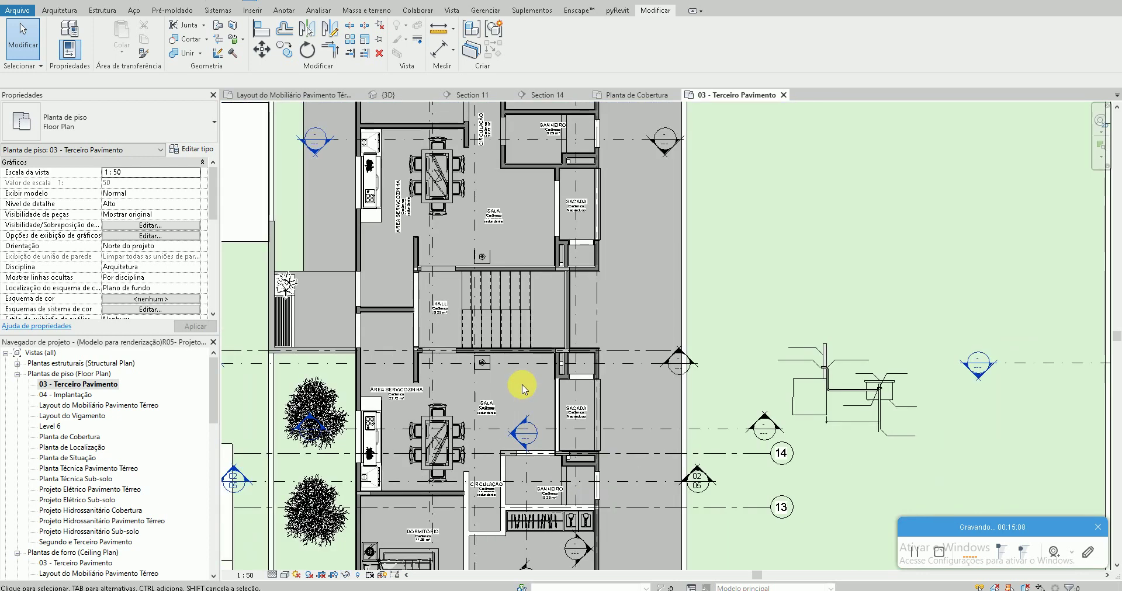
scroll(522, 392, down, 1)
Review Section 8 and Section 11 around the upper floors, ending in the 3D view
double_click(524, 417)
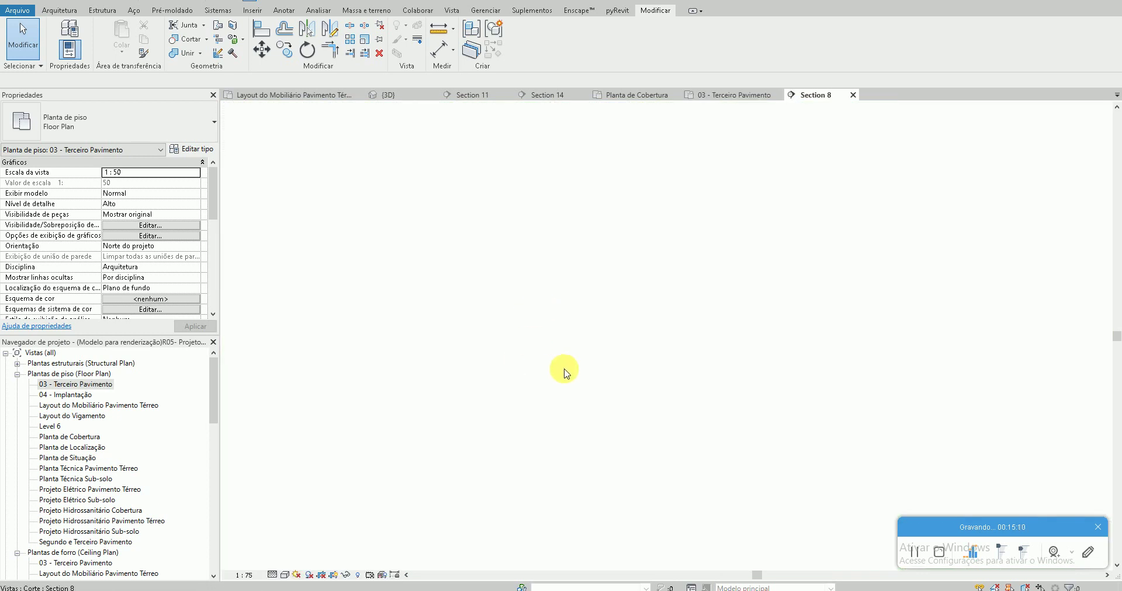
scroll(593, 291, up, 5)
scroll(594, 293, up, 1)
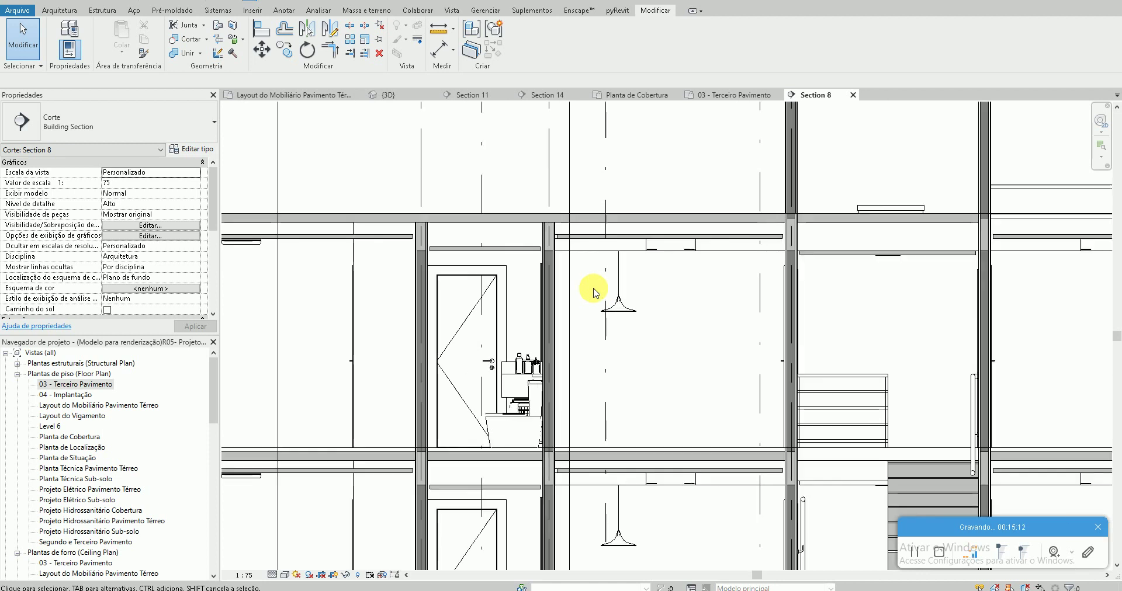
middle_drag(594, 293, 645, 308)
scroll(645, 308, down, 2)
middle_drag(436, 334, 455, 359)
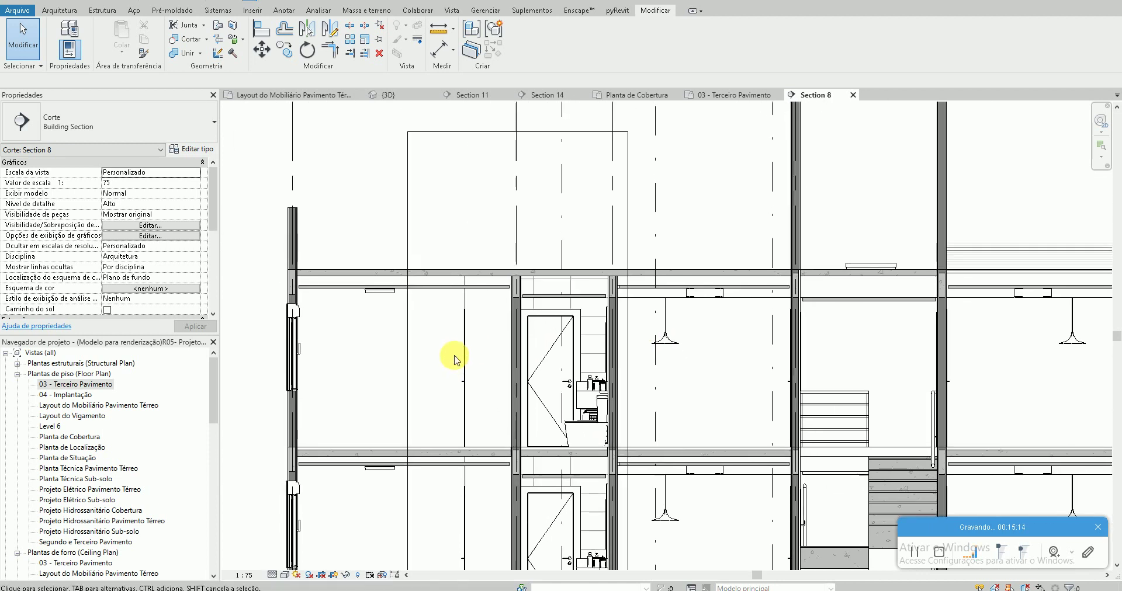
scroll(455, 359, up, 1)
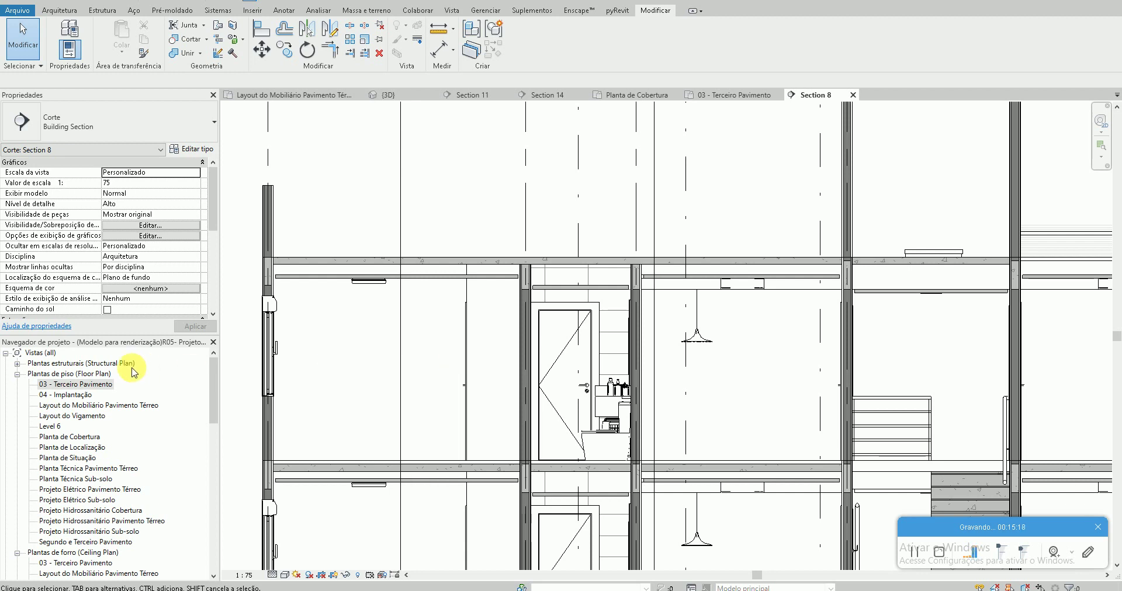
double_click(111, 385)
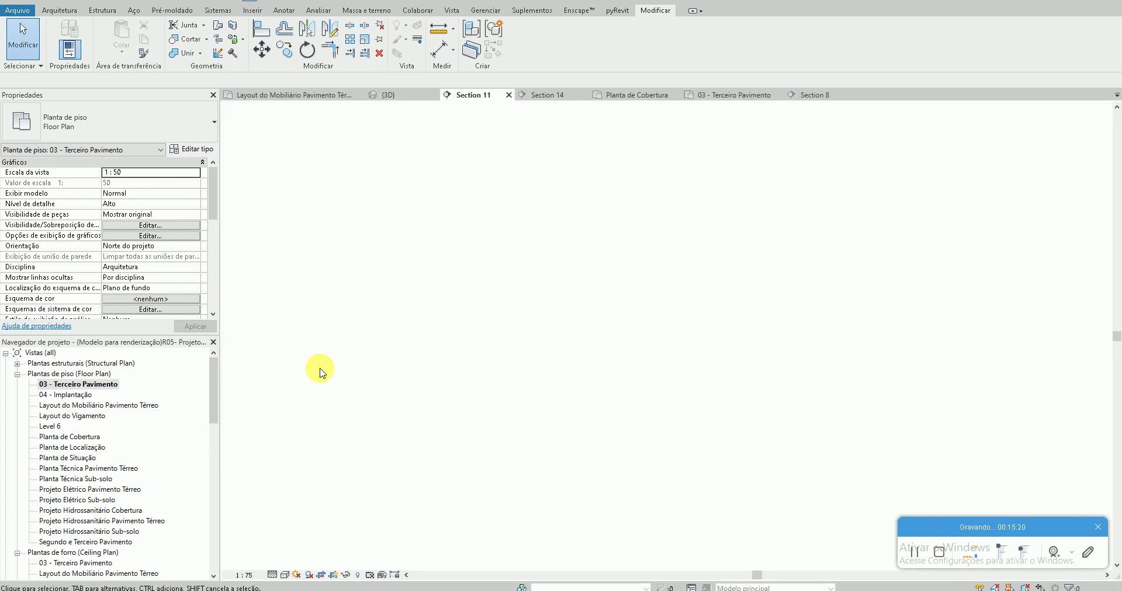
middle_drag(582, 377, 647, 381)
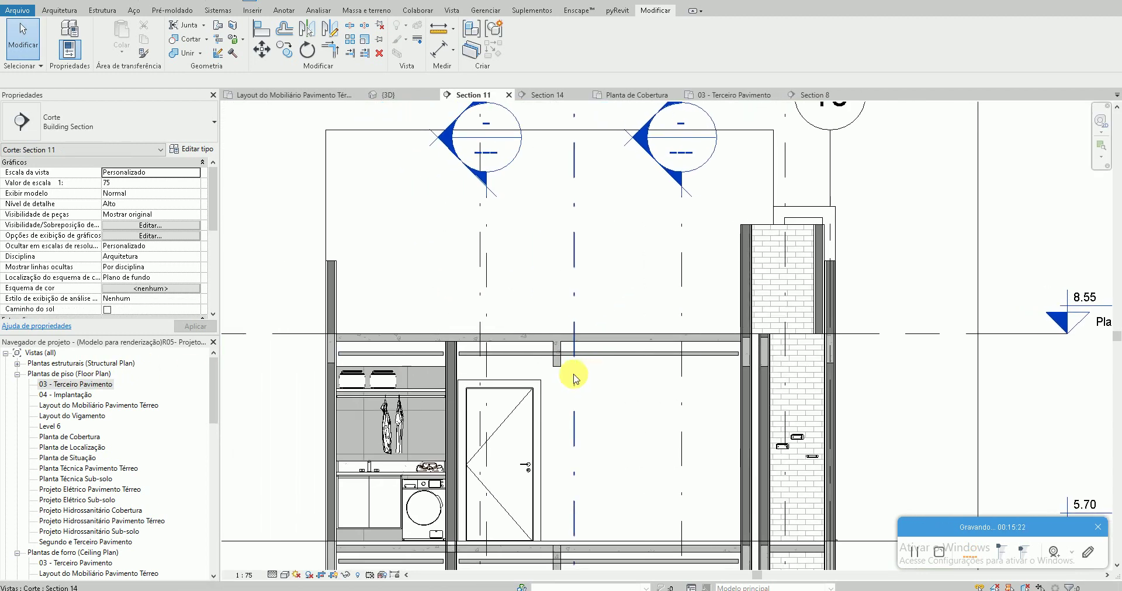
click(213, 1)
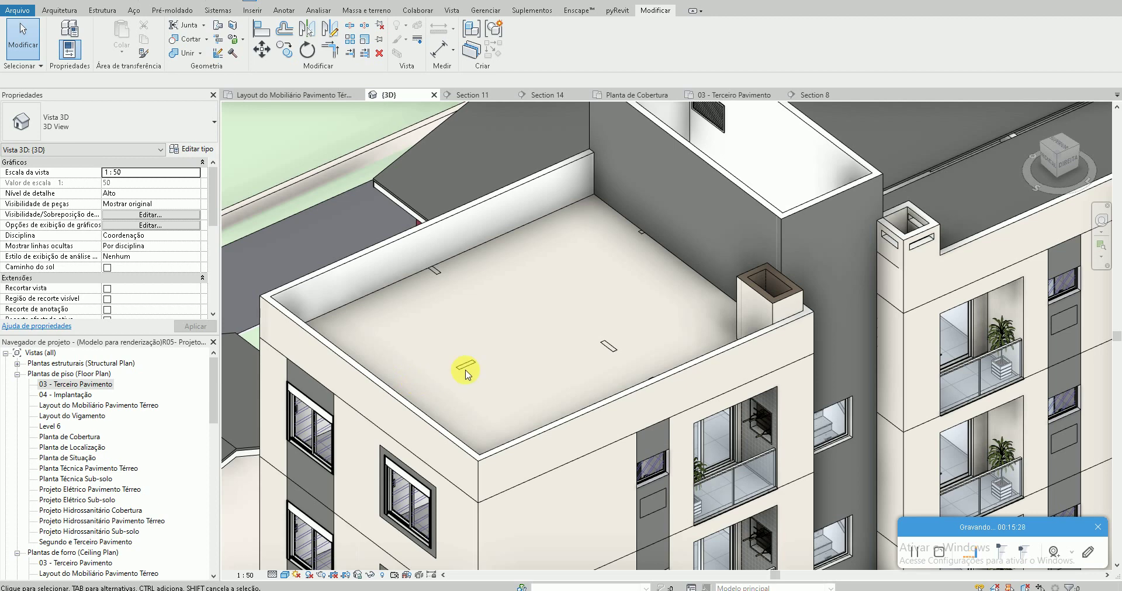
Select the five rooftop columns and set their Deslocamento superior to -0.1
mouse_move(539, 382)
shift+middle_down()
mouse_move(380, 401)
mouse_move(333, 459)
mouse_move(221, 496)
mouse_move(183, 495)
mouse_move(586, 459)
mouse_move(614, 426)
shift+middle_up()
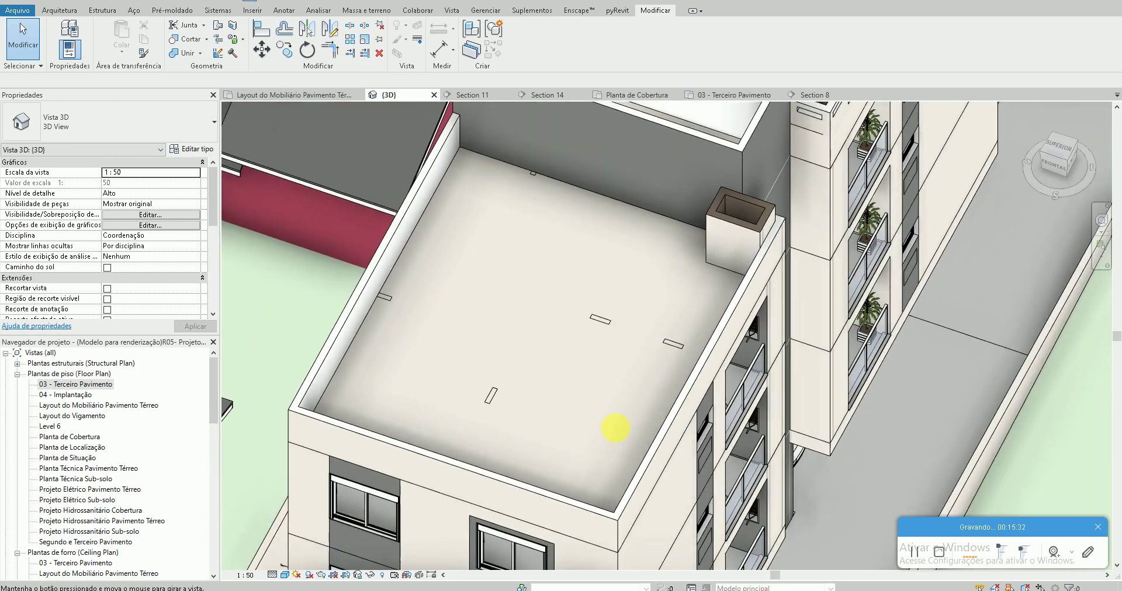
click(533, 174)
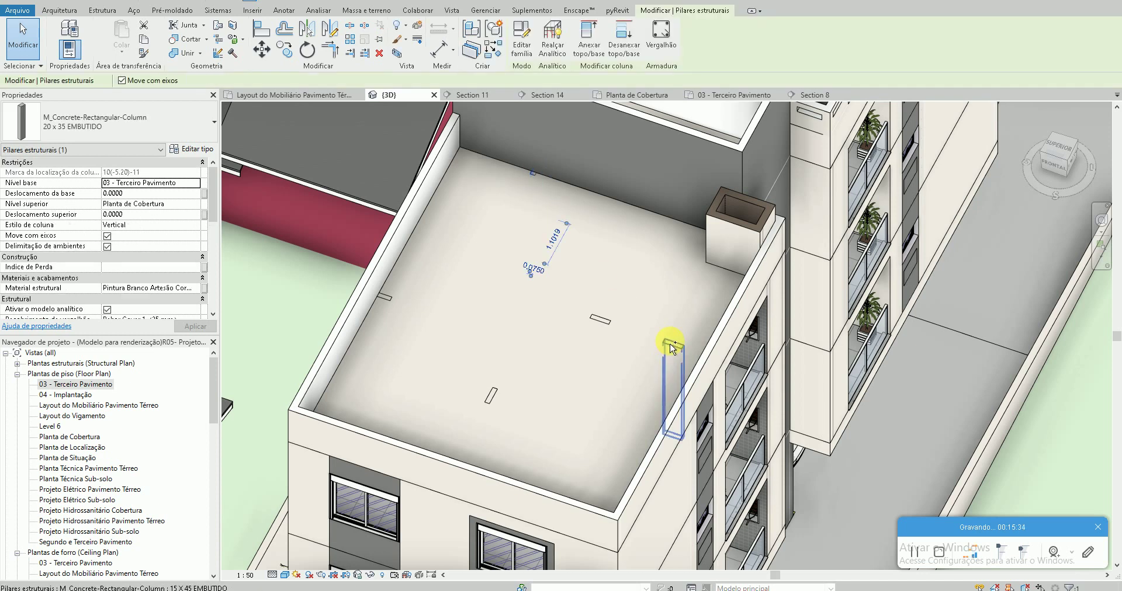
ctrl+click(605, 326)
ctrl+click(672, 342)
ctrl+click(389, 300)
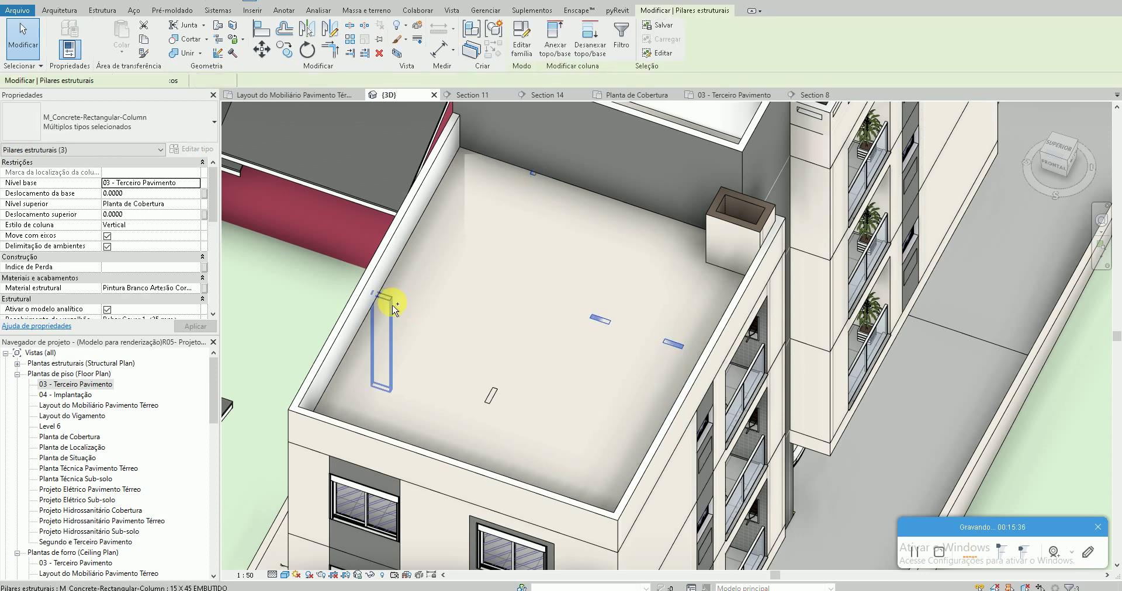
ctrl+click(493, 398)
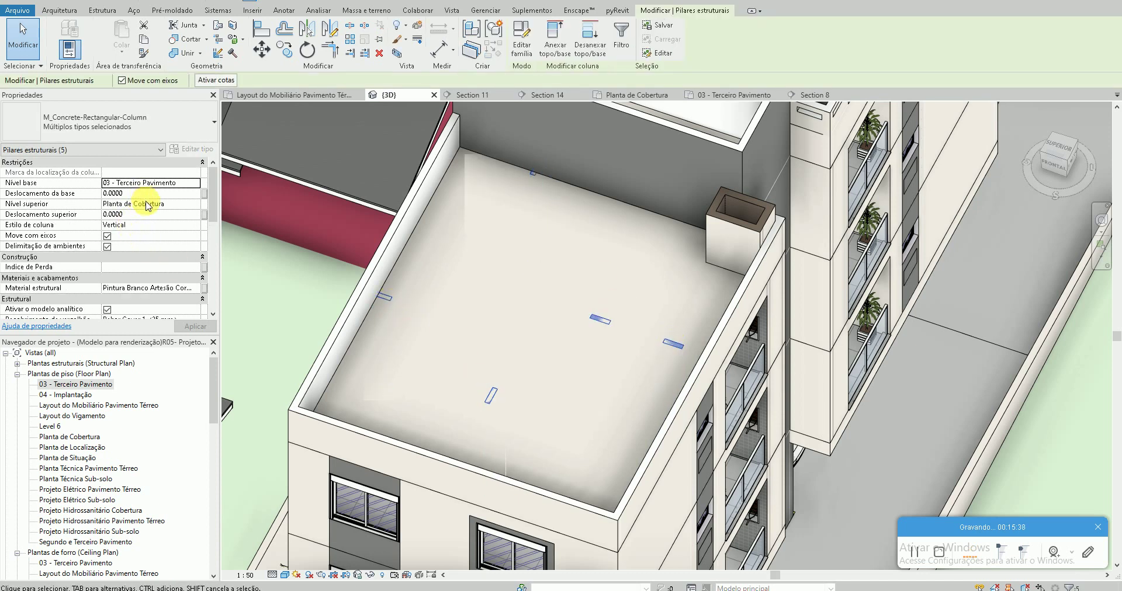
text(-0.1000)
key(Return)
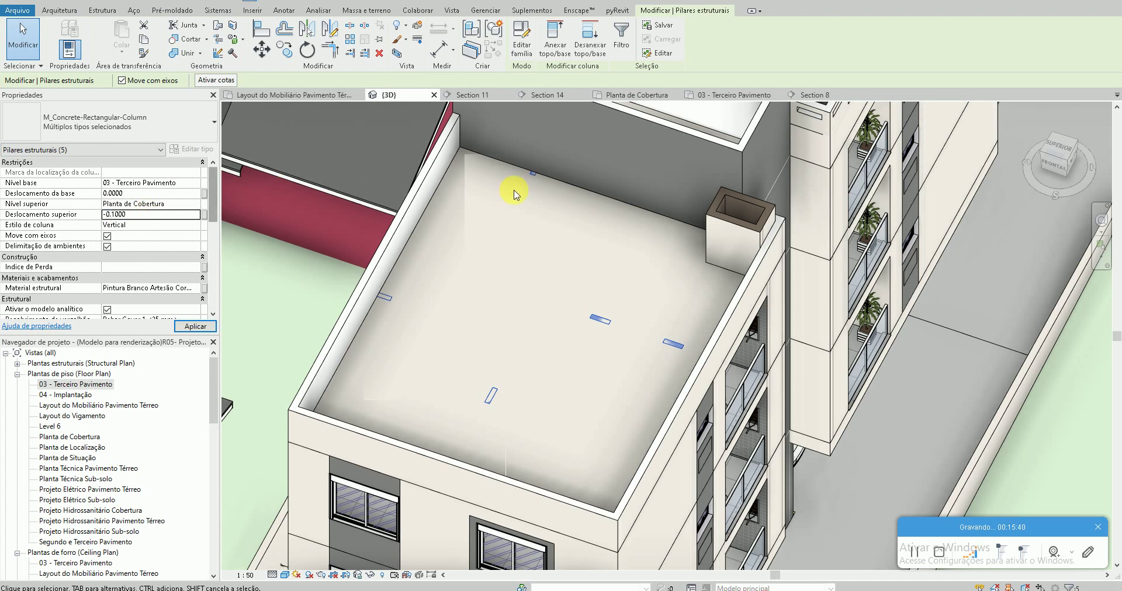
key(Escape)
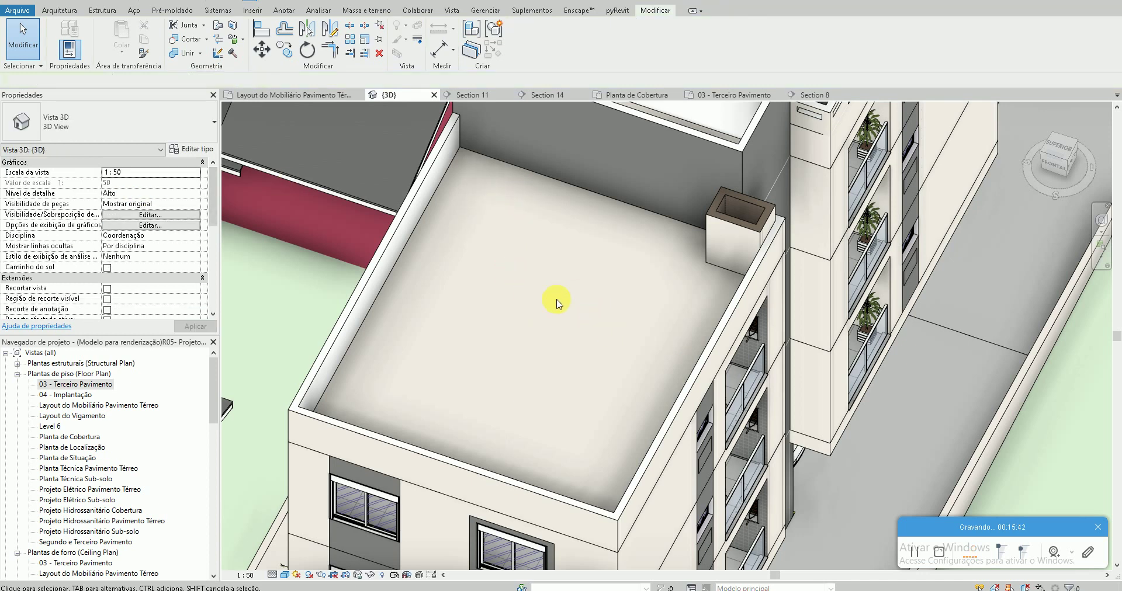
mouse_move(556, 300)
shift+middle_down()
mouse_move(592, 300)
mouse_move(541, 264)
shift+middle_up()
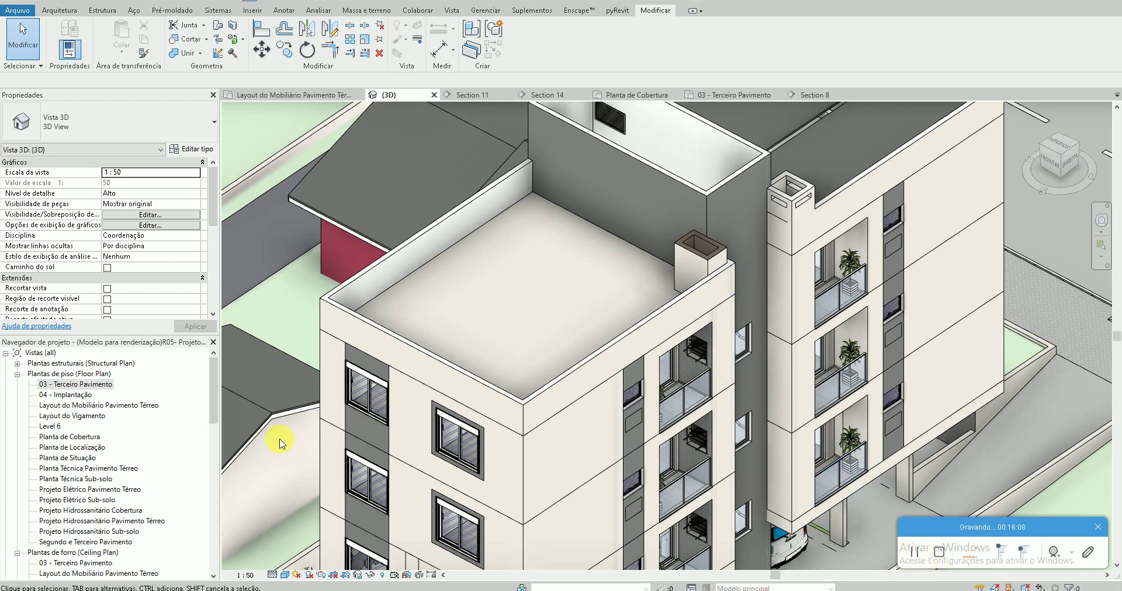
In Planta de Cobertura, select the louvered vent and start, then cancel, a mirror
double_click(86, 434)
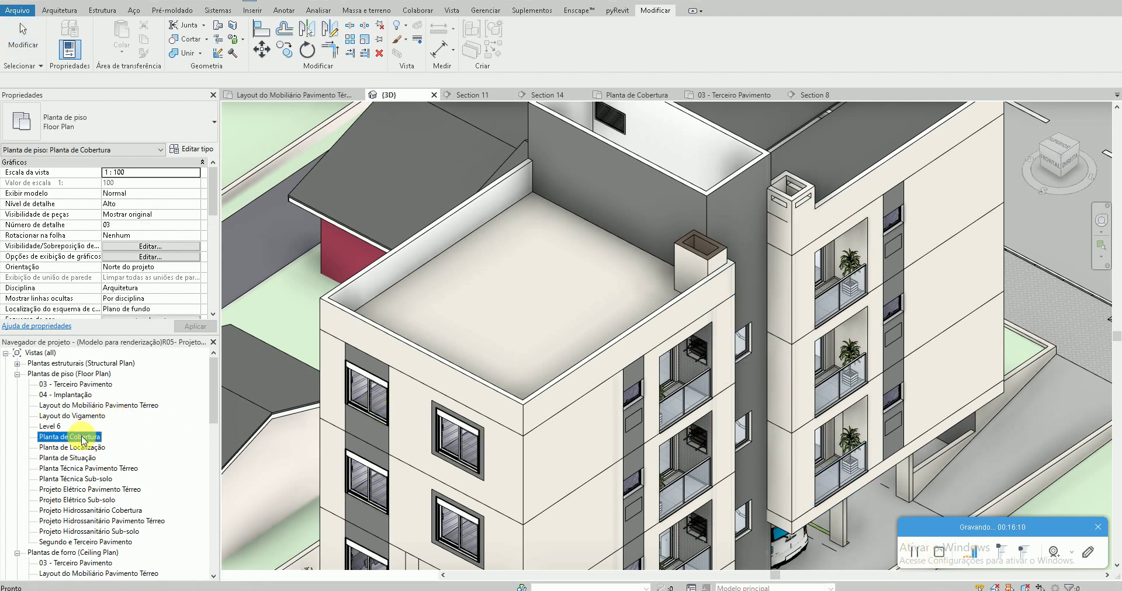
scroll(514, 376, down, 3)
scroll(508, 397, down, 1)
middle_drag(490, 408, 531, 412)
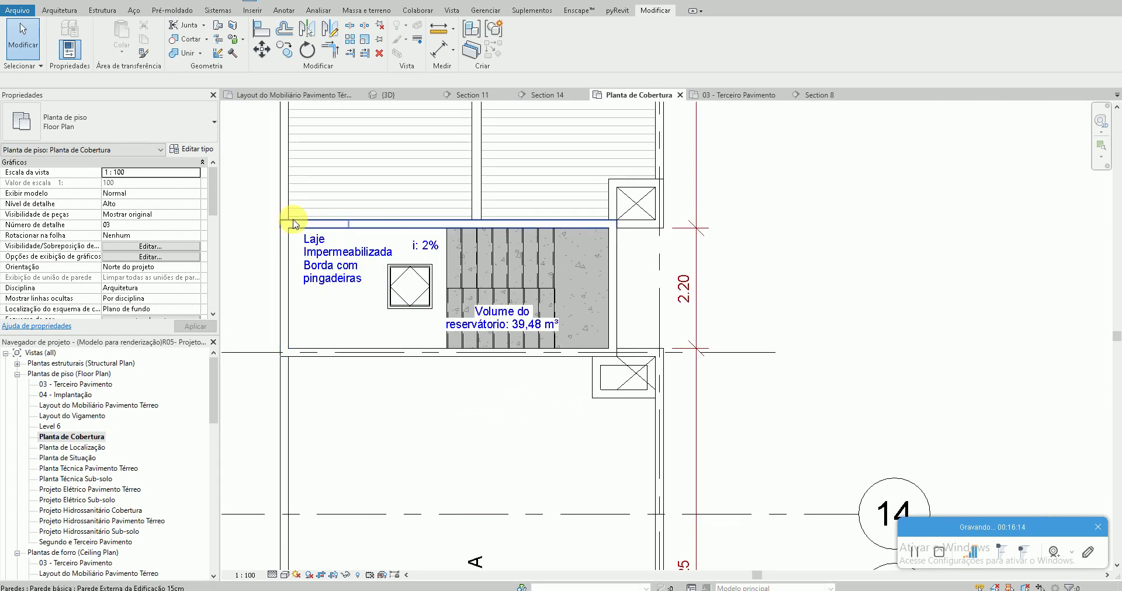
click(351, 248)
scroll(312, 280, up, 1)
scroll(311, 282, up, 1)
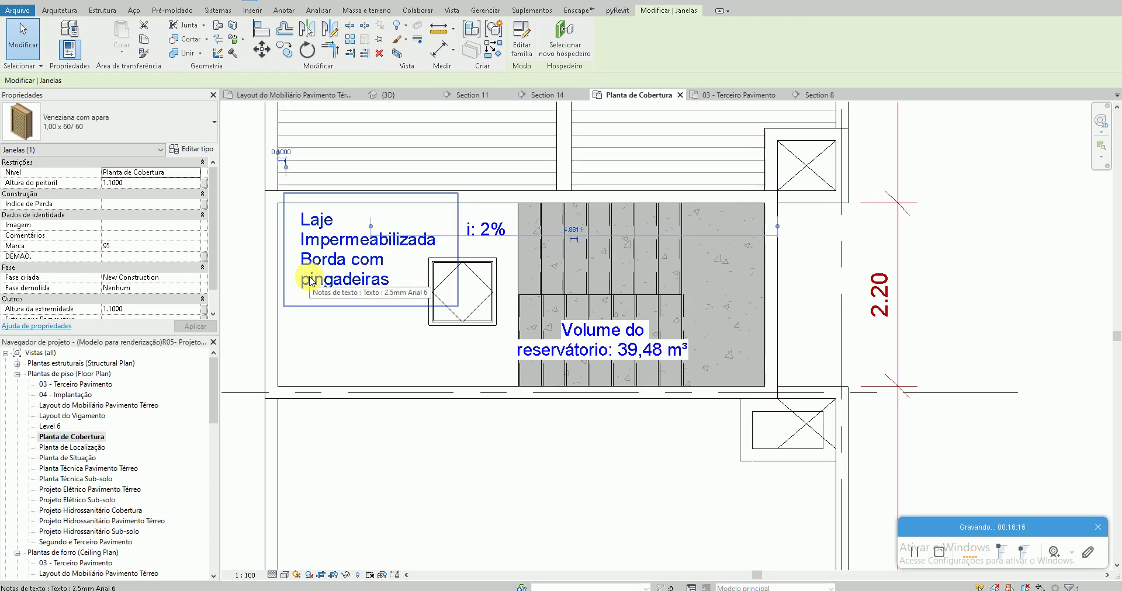
key(d)
key(m)
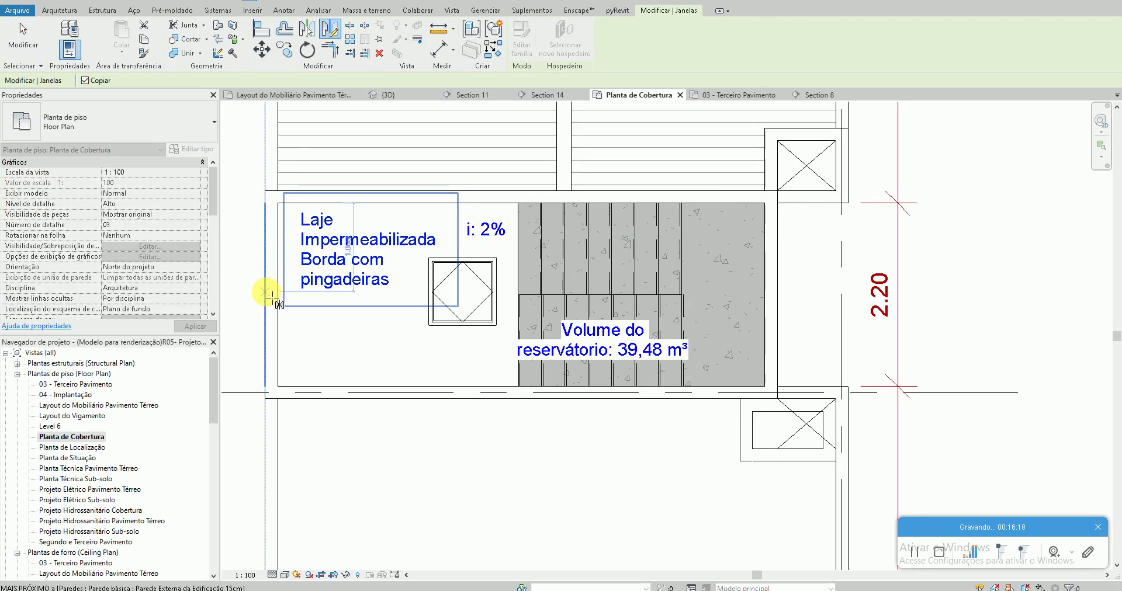
key(Escape)
key(Escape)
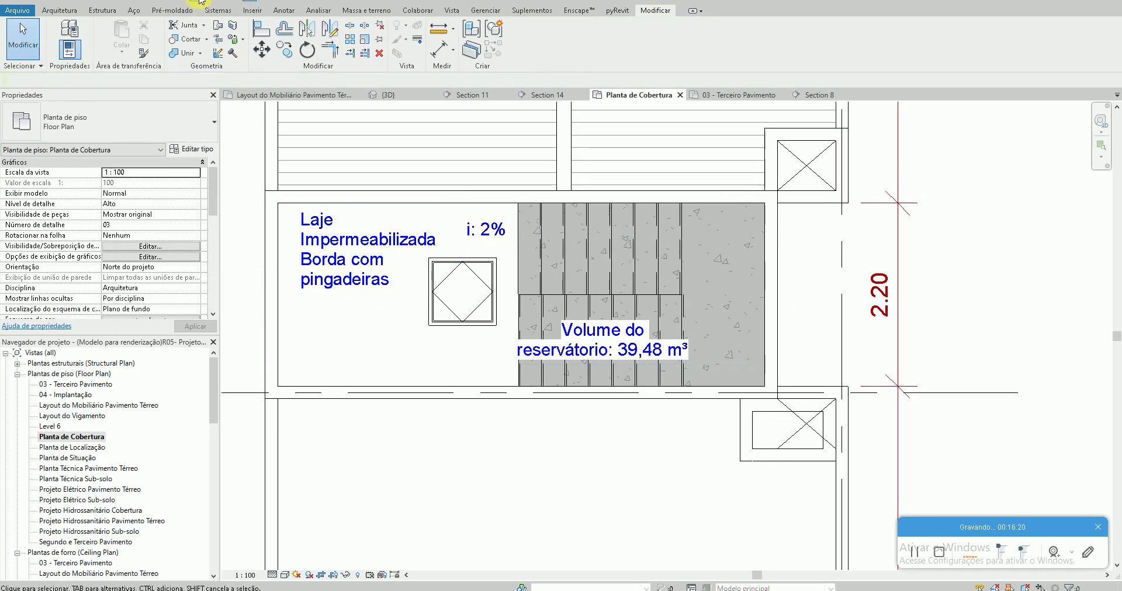
In 3D, delete the Veneziana com apara vent on the outer grey wall
key(3)
key(d)
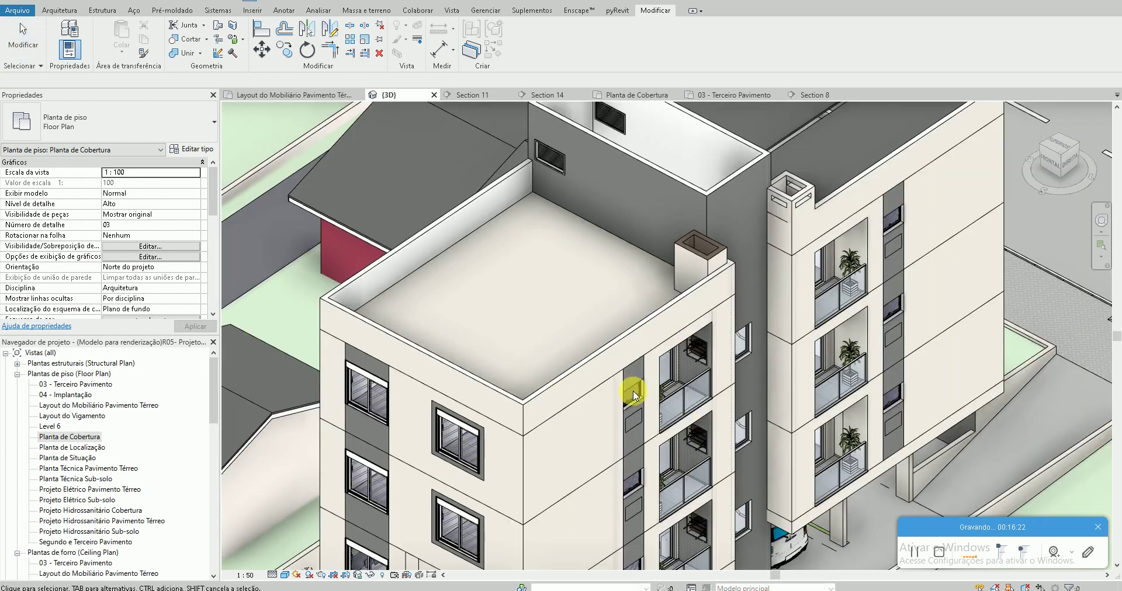
scroll(633, 386, up, 5)
middle_drag(566, 158, 624, 320)
scroll(632, 328, up, 2)
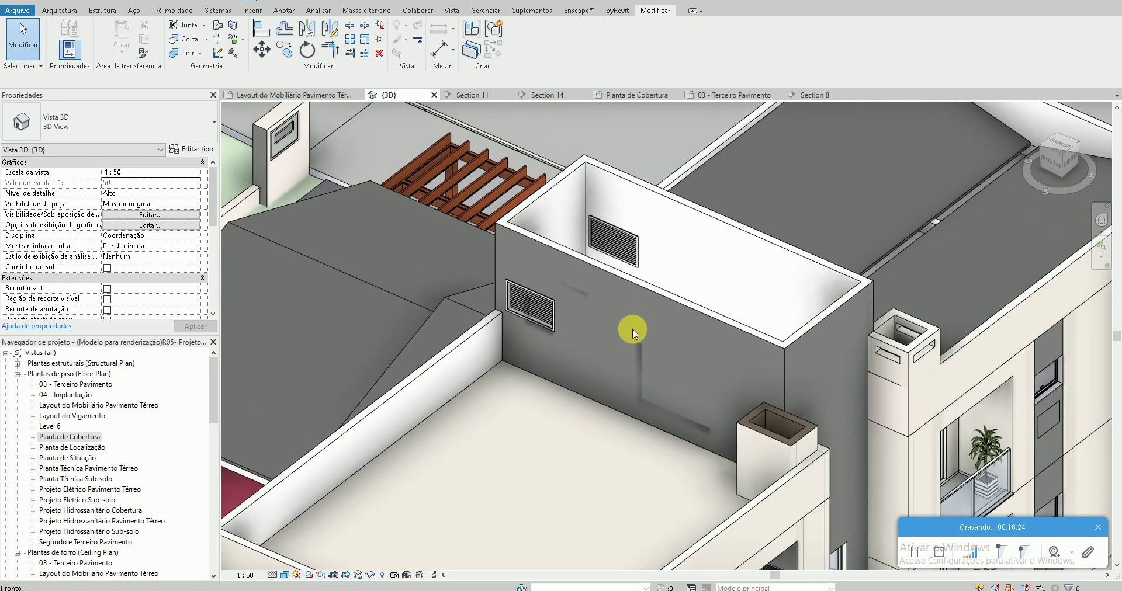
scroll(569, 342, up, 2)
scroll(569, 342, up, 2)
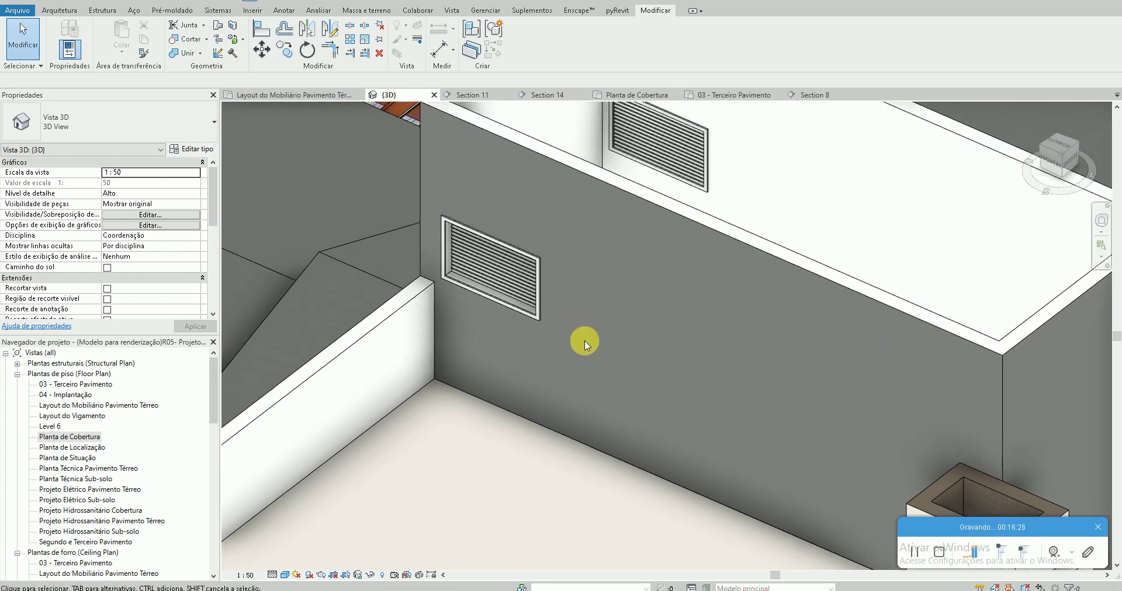
scroll(563, 338, down, 3)
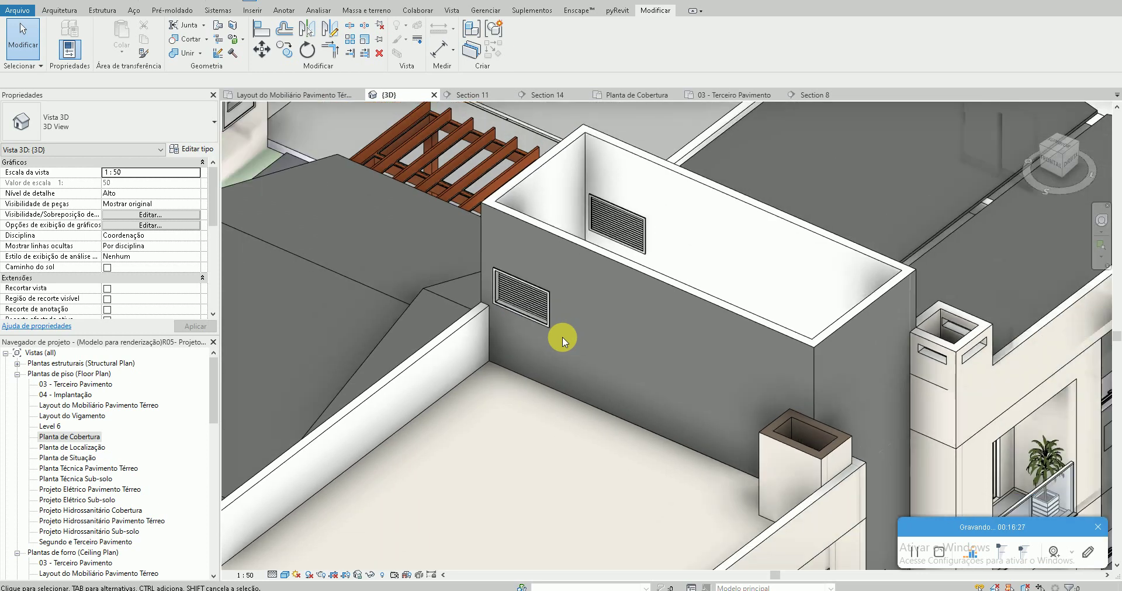
click(513, 315)
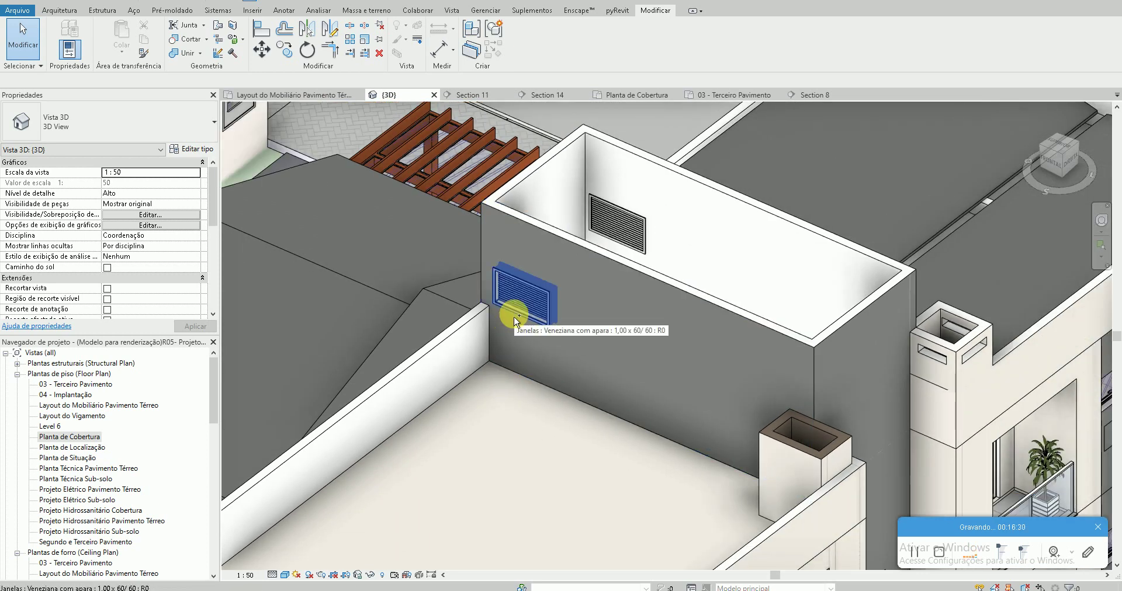
key(Delete)
In Planta de Cobertura, box-select the louvered vent in the upper wall
double_click(117, 433)
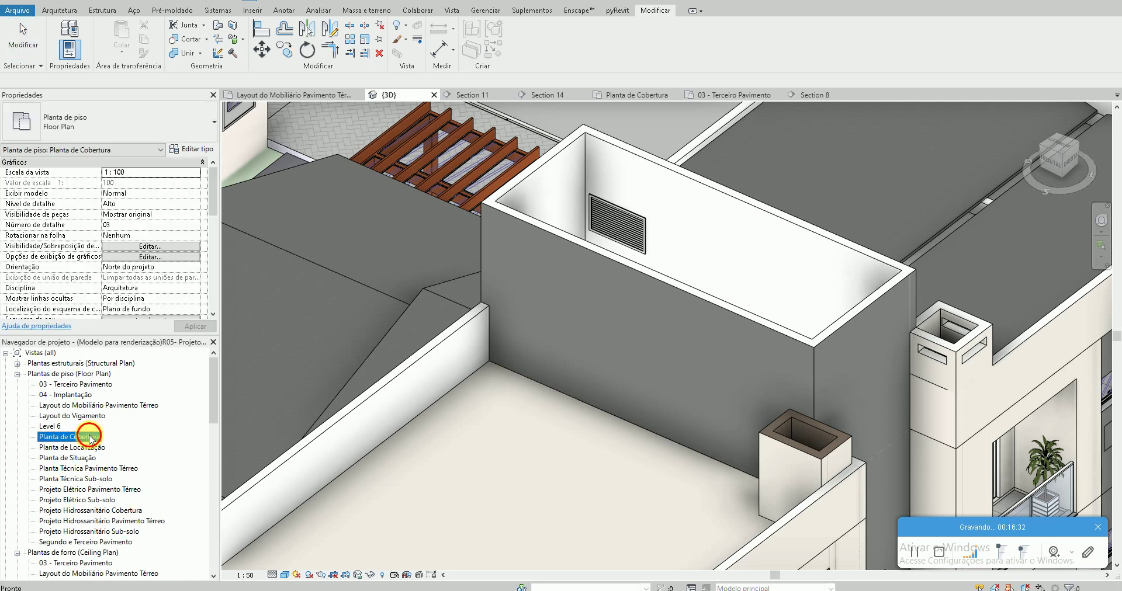
scroll(478, 363, up, 2)
scroll(278, 274, up, 2)
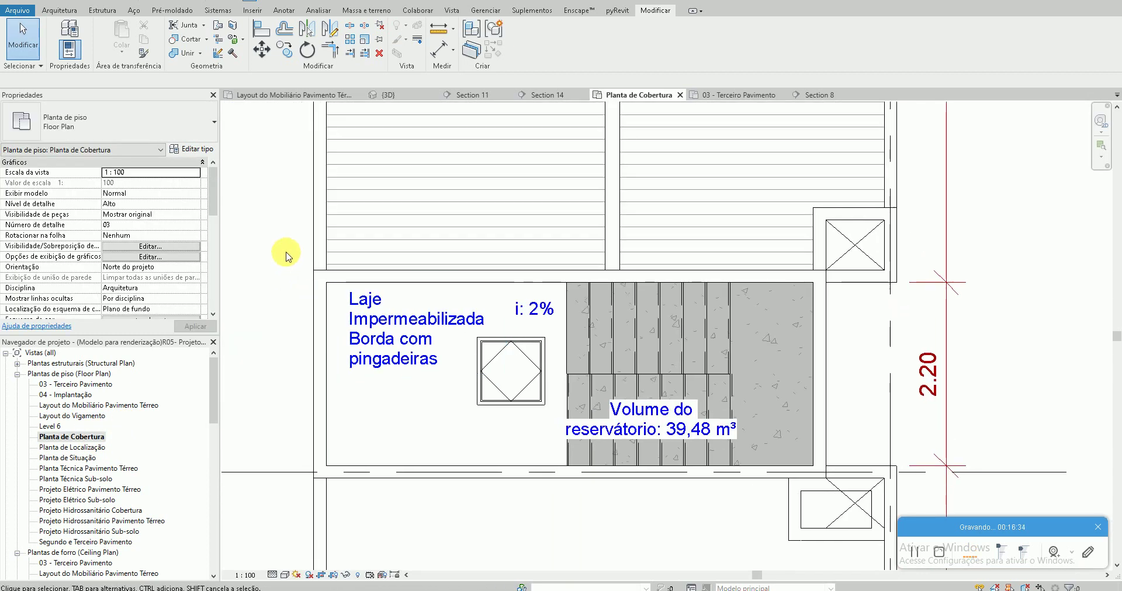
drag(286, 248, 295, 284)
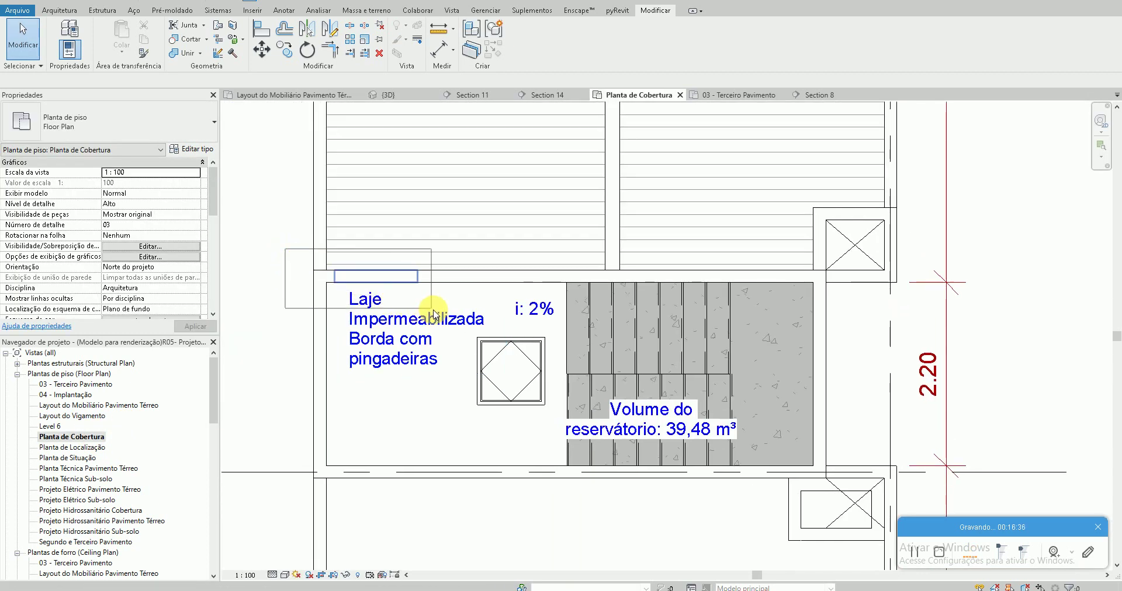
drag(295, 285, 307, 282)
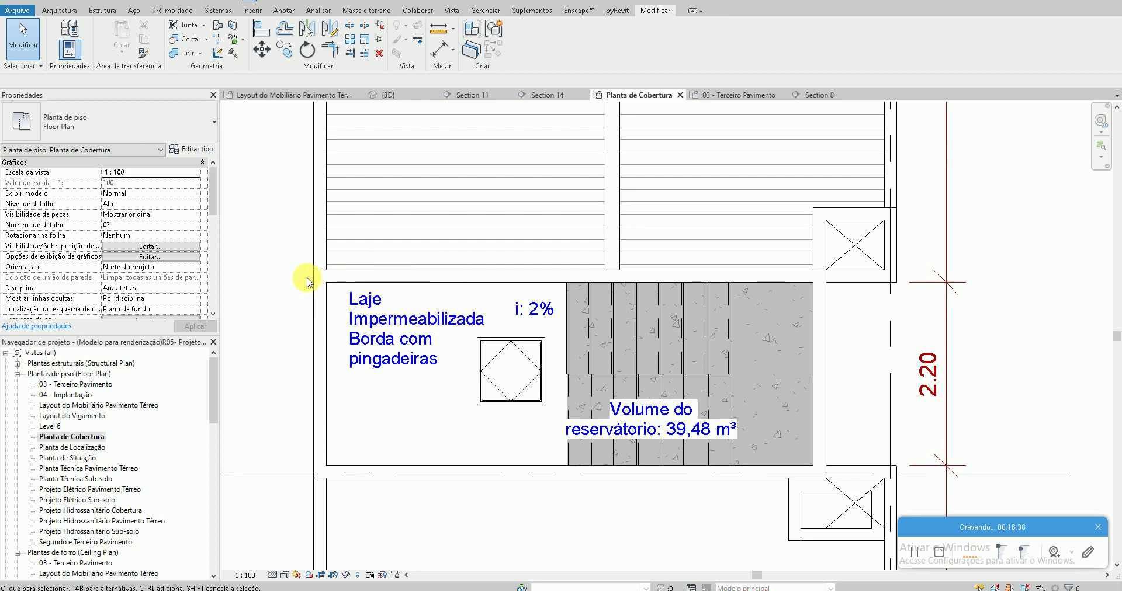
scroll(308, 282, down, 1)
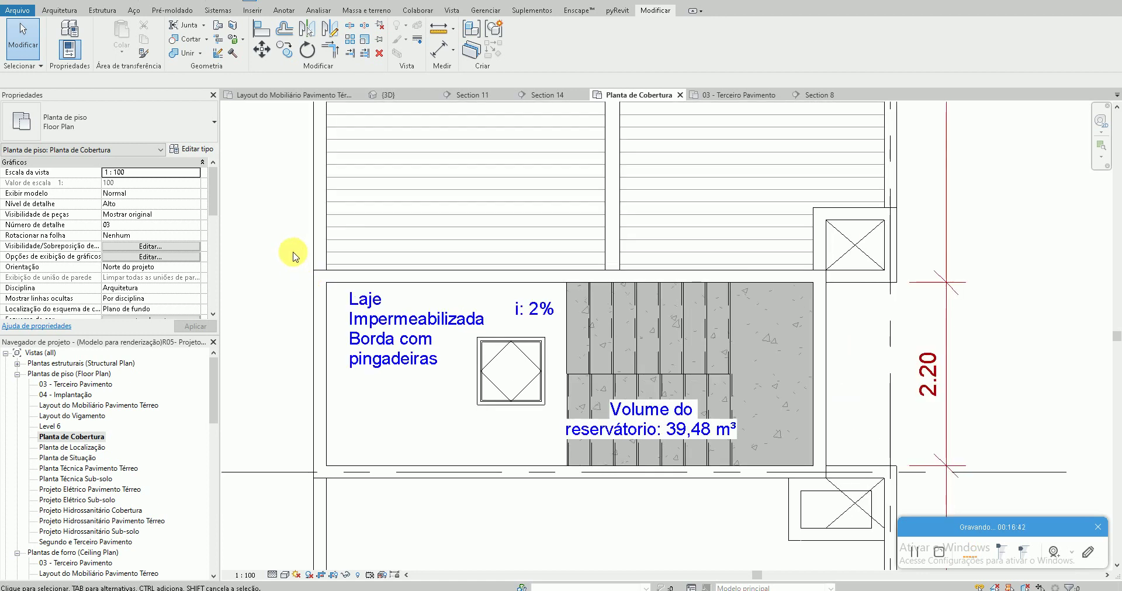
drag(293, 252, 441, 327)
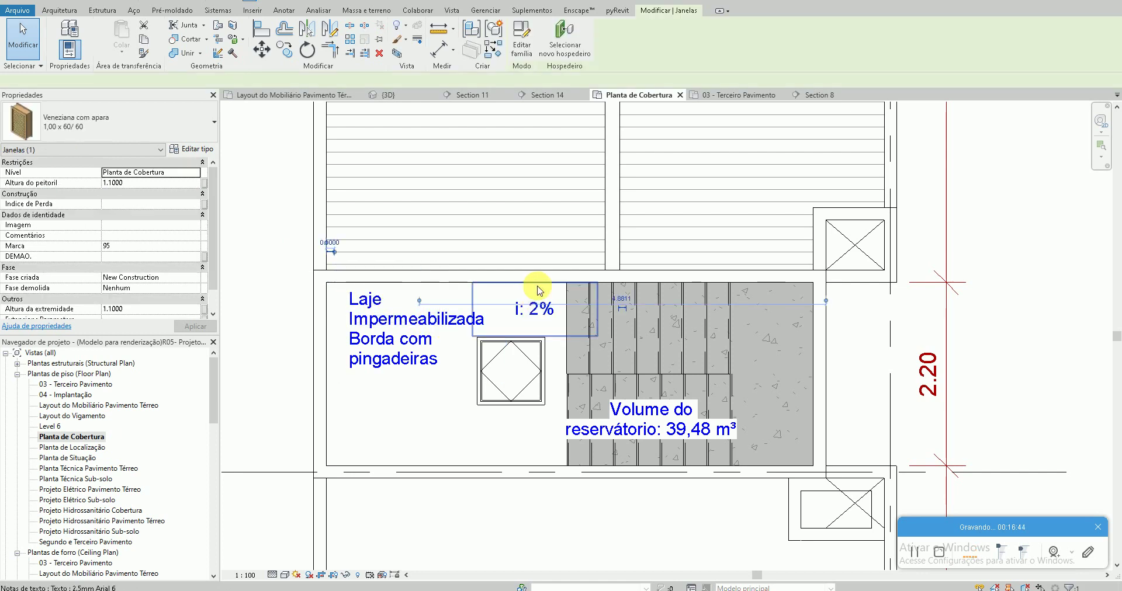
click(268, 250)
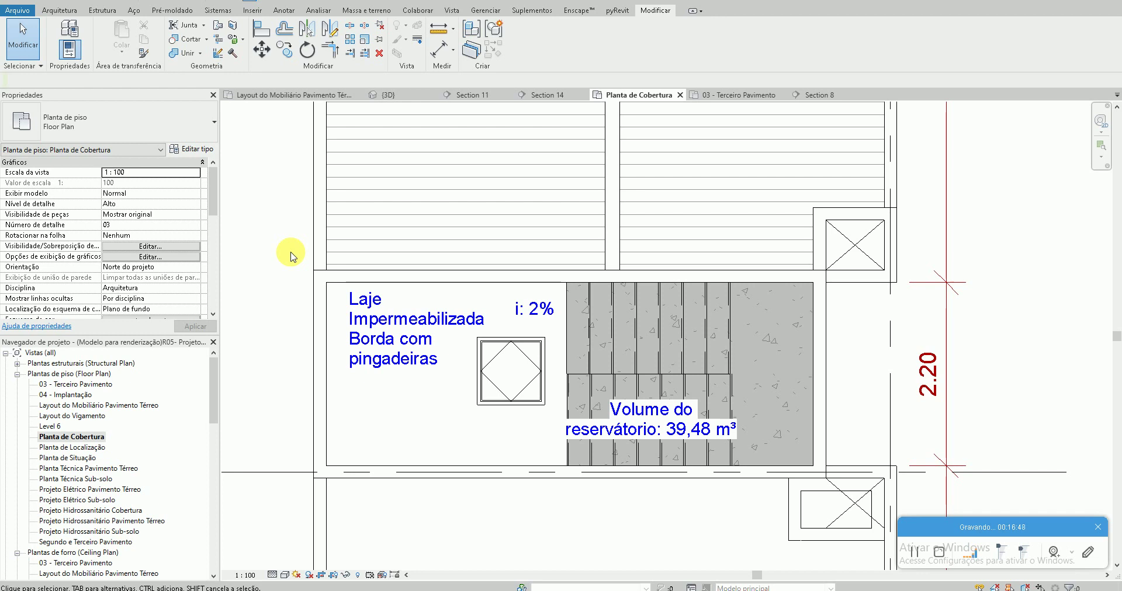
drag(295, 256, 466, 339)
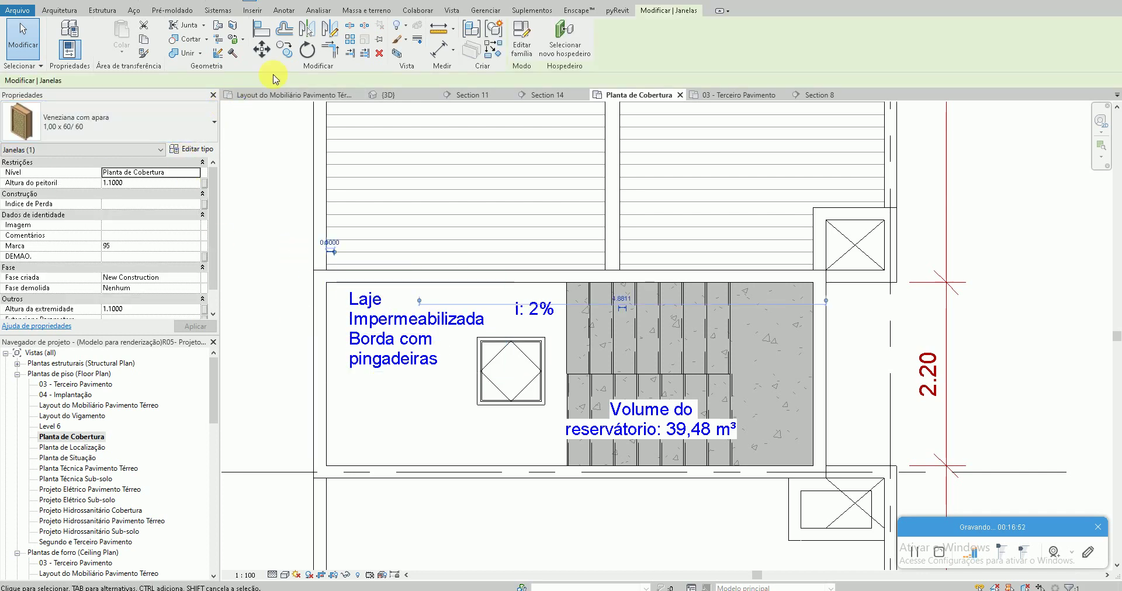
Mirror-copy the vent across a drawn axis, then check the roof vents in 3D
click(334, 32)
click(314, 374)
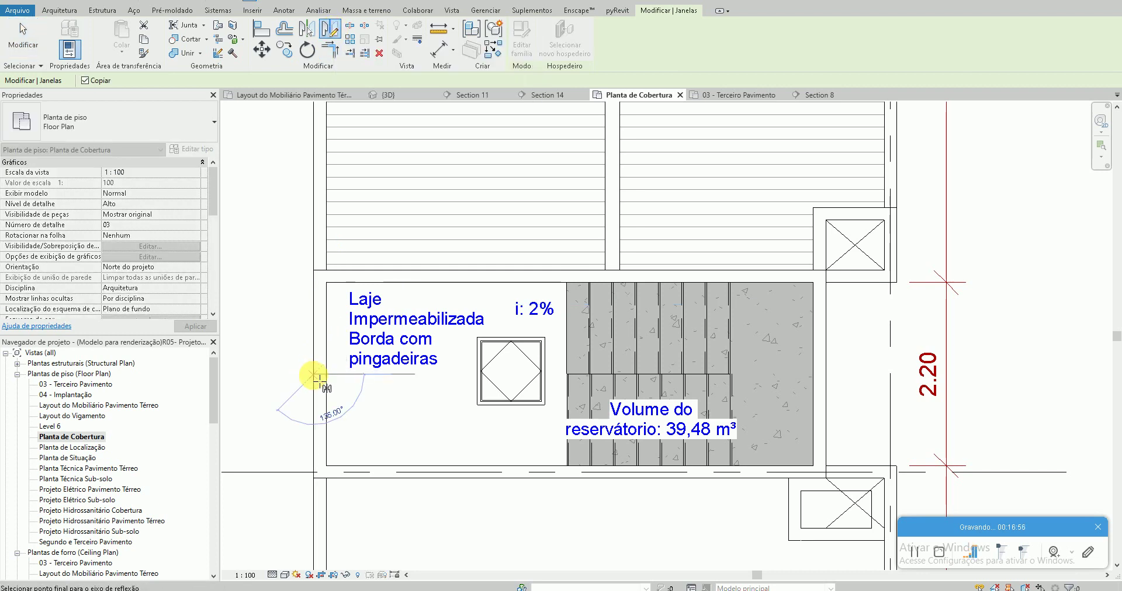
key(Escape)
key(Escape)
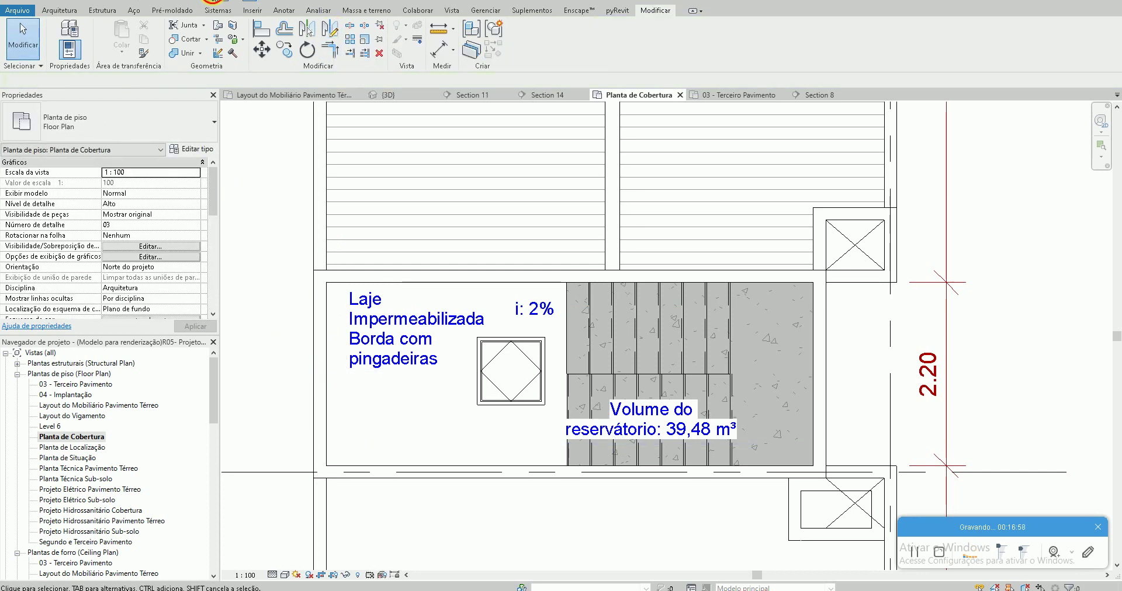
key(ctrl+Tab)
mouse_move(421, 359)
shift+middle_down()
mouse_move(527, 373)
mouse_move(368, 406)
mouse_move(493, 408)
mouse_move(538, 395)
mouse_move(543, 413)
mouse_move(531, 418)
mouse_move(534, 371)
mouse_move(539, 389)
mouse_move(542, 362)
mouse_move(565, 369)
mouse_move(536, 333)
mouse_move(556, 345)
mouse_move(534, 368)
mouse_move(556, 385)
mouse_move(659, 396)
mouse_move(771, 372)
mouse_move(516, 411)
mouse_move(383, 406)
mouse_move(591, 404)
mouse_move(511, 388)
mouse_move(509, 366)
shift+middle_up()
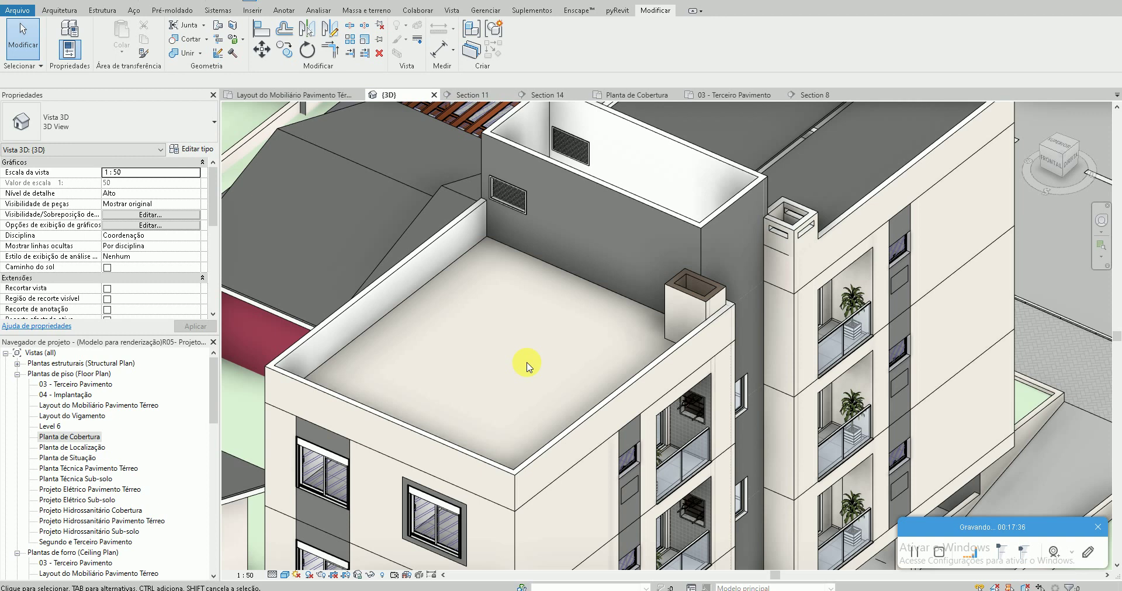
Open the Planta de Cobertura floor plan and start placing a door with DR
double_click(69, 437)
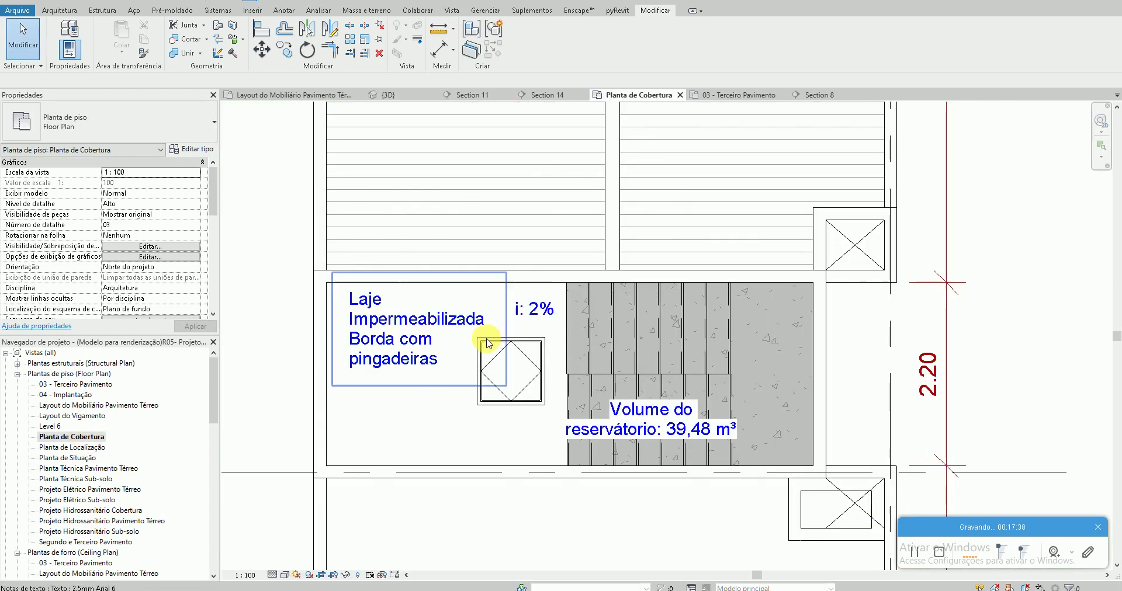
middle_drag(446, 375, 451, 340)
key(d)
key(r)
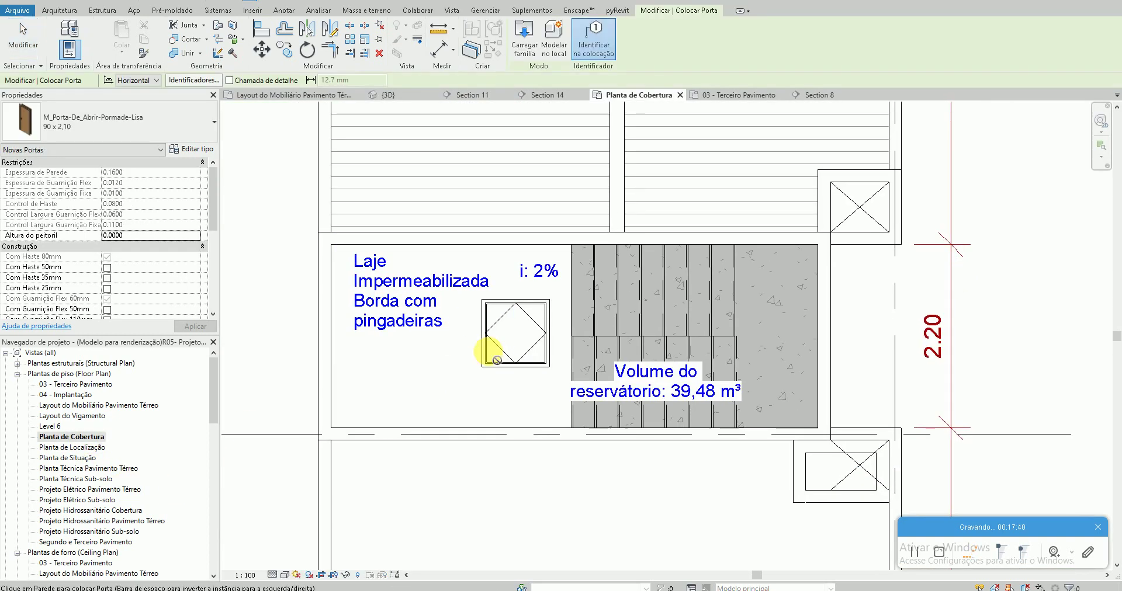
Browse the Brazil-specific Porta interna door families as large icons
click(522, 36)
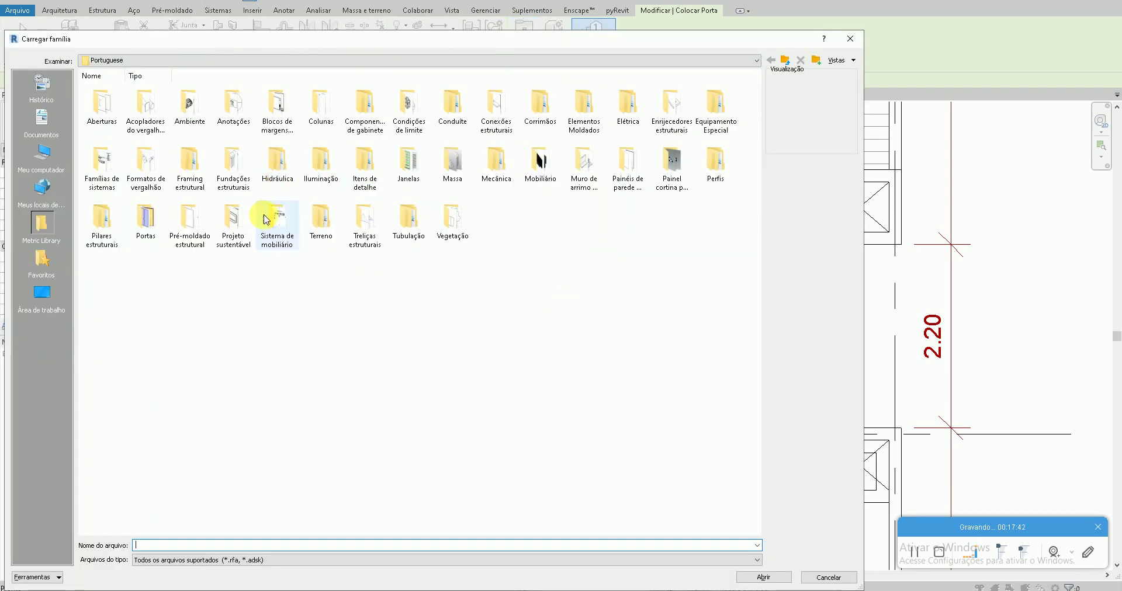
double_click(150, 225)
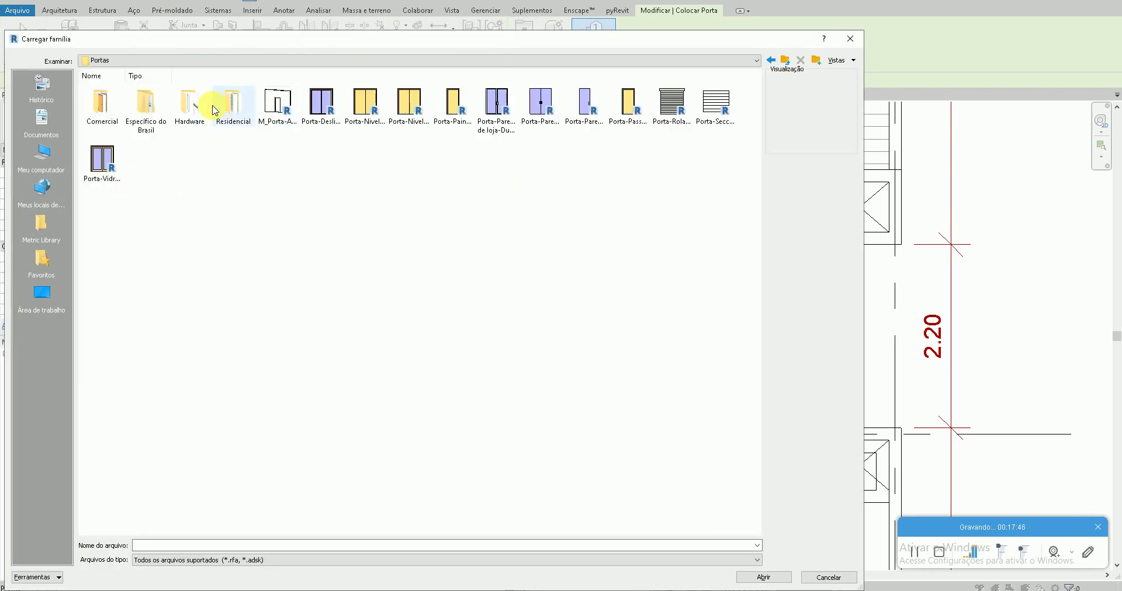
double_click(128, 113)
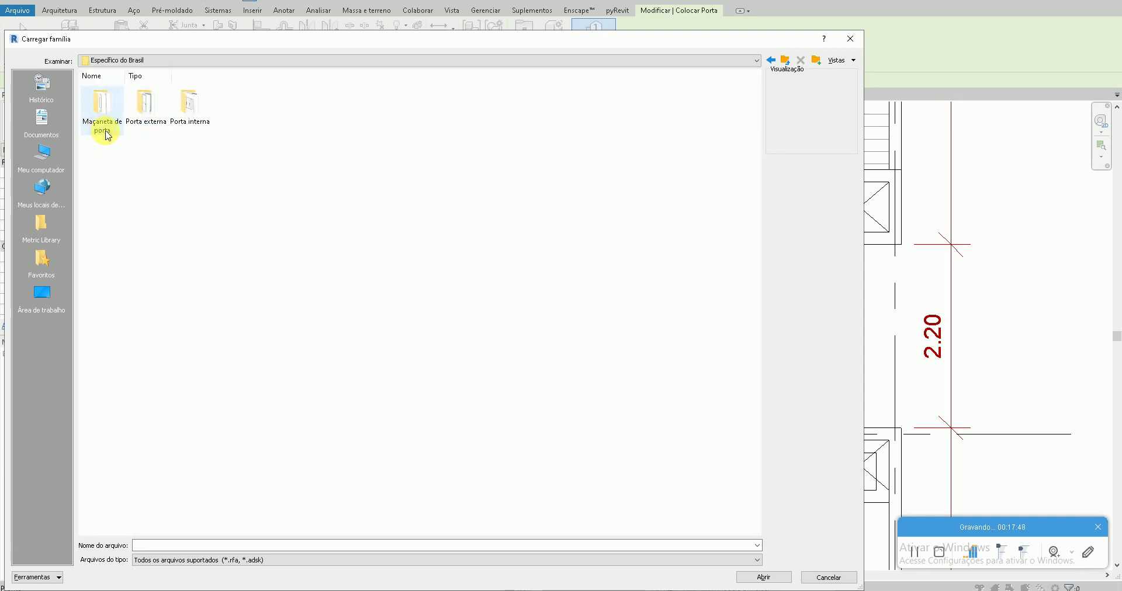
double_click(146, 108)
right_click(312, 192)
mouse_move(296, 191)
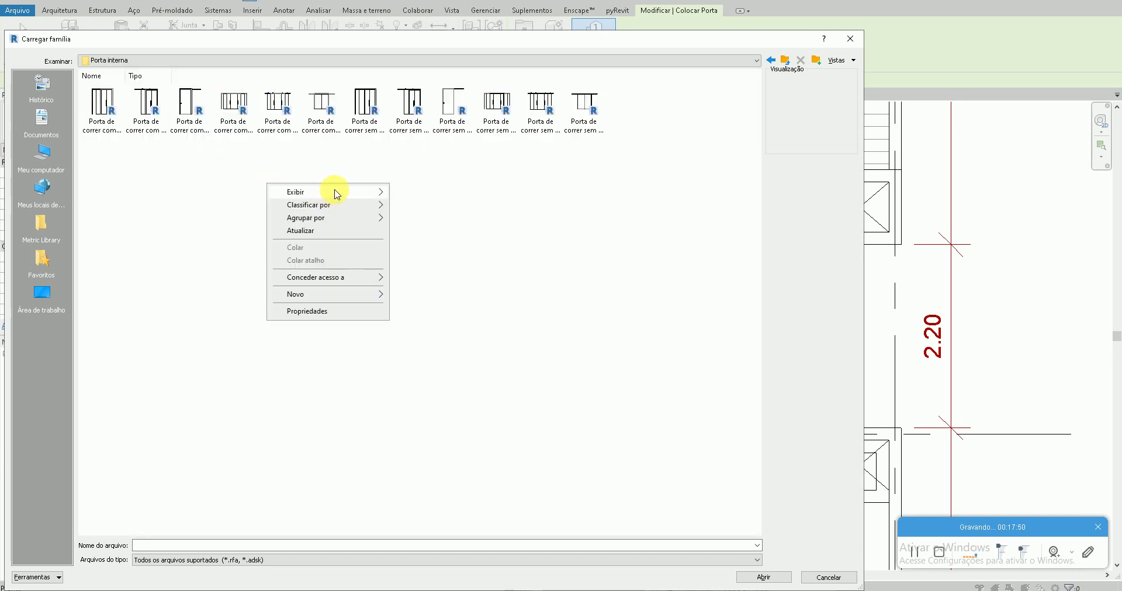
click(418, 195)
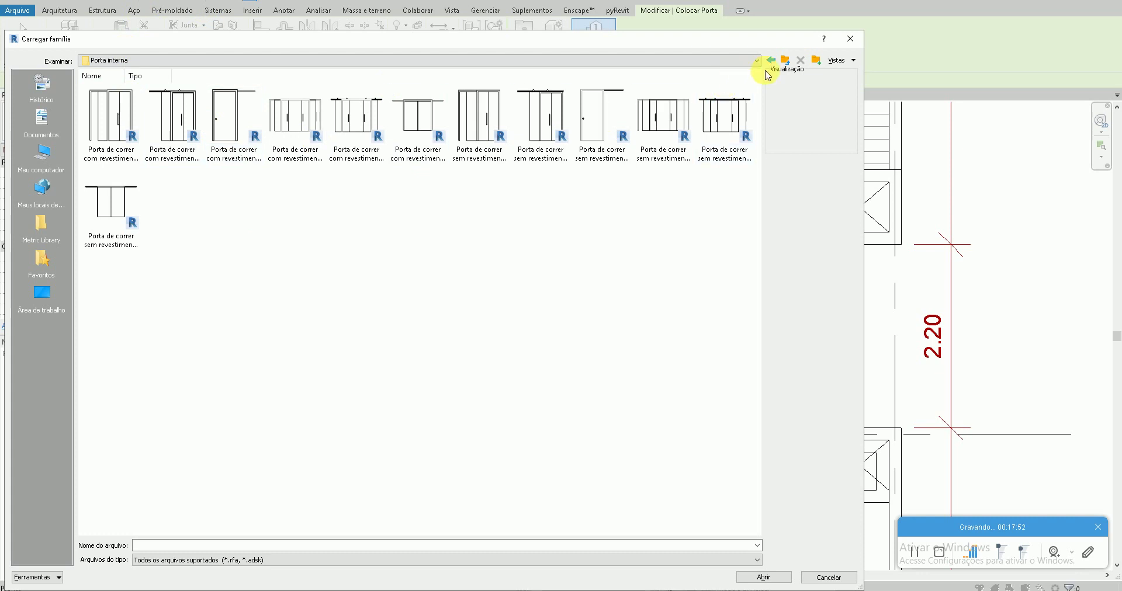
key(BackSpace)
View the Porta externa door families as large icons, selecting the glazed sliding louvered double door
double_click(146, 109)
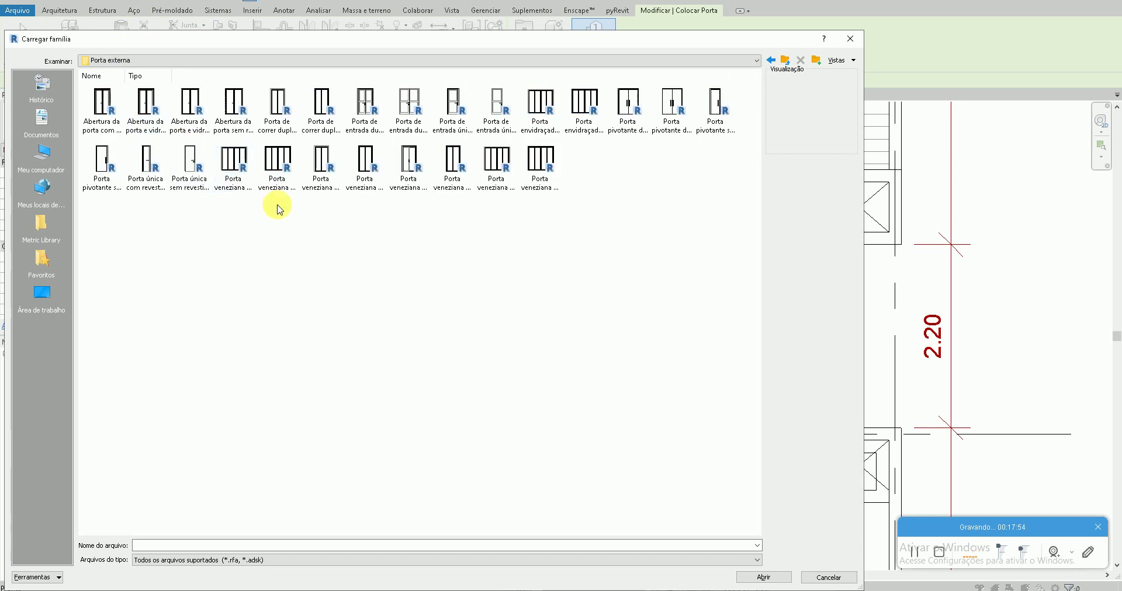
right_click(286, 223)
click(430, 243)
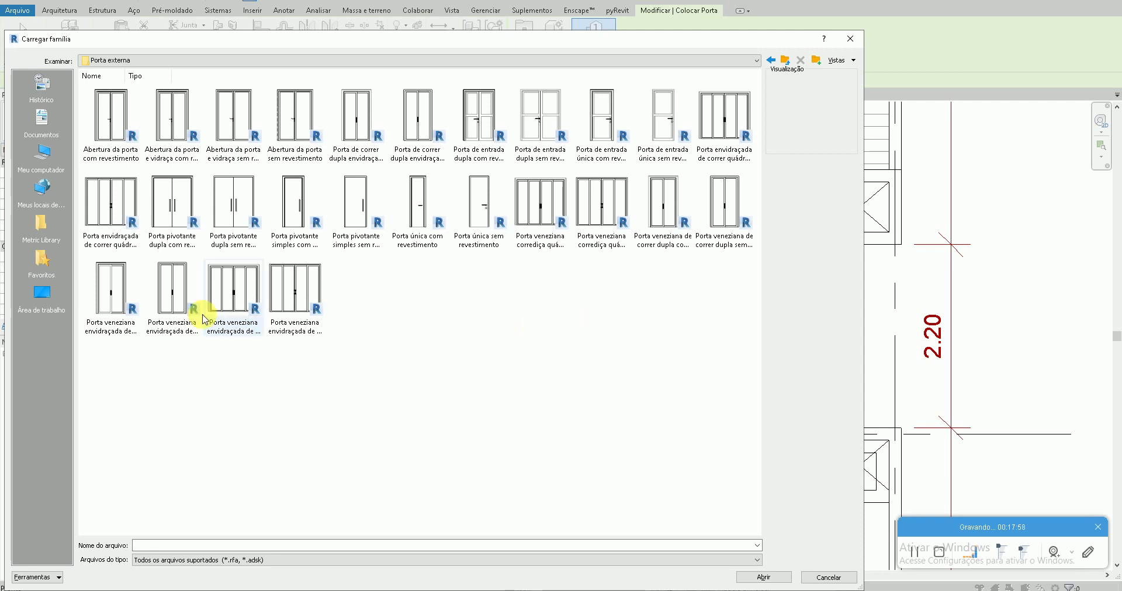
click(118, 290)
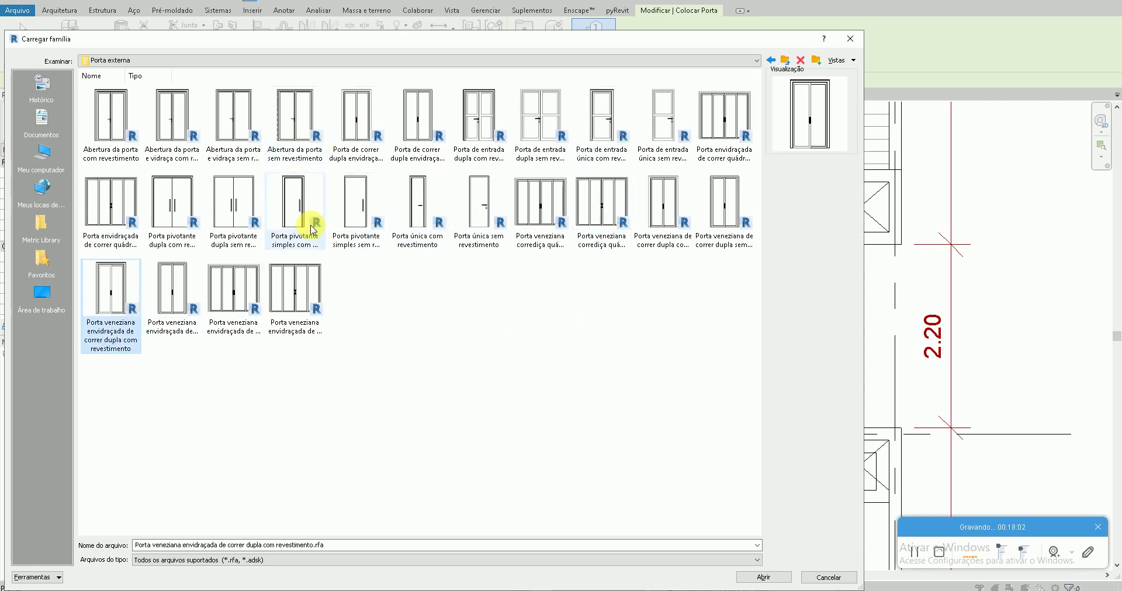
click(770, 60)
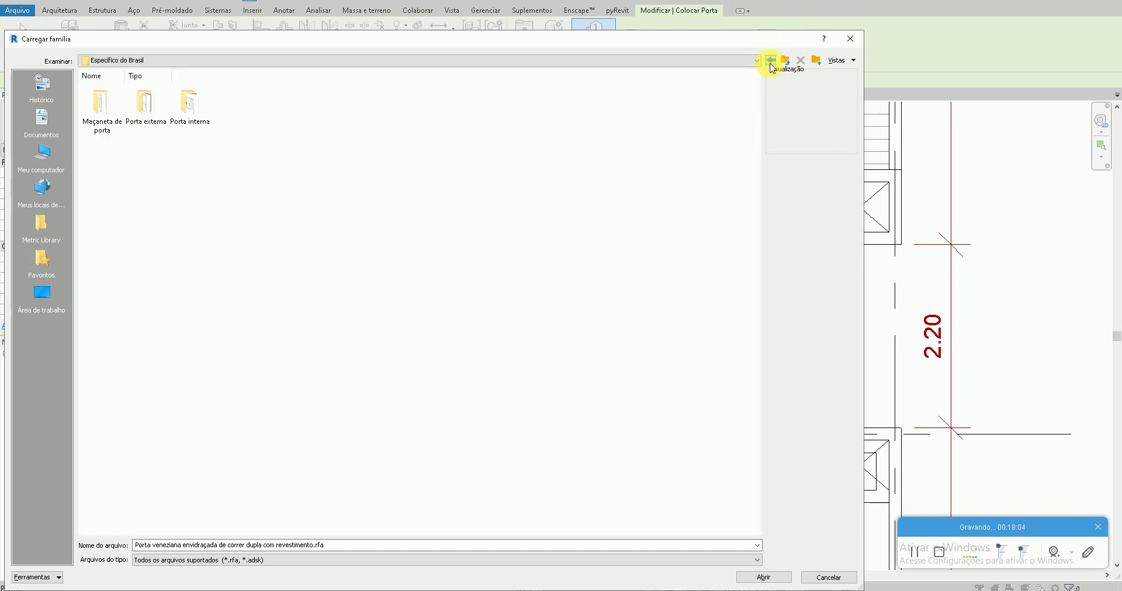
click(771, 60)
Show the Portas folder contents as extra-large icons
right_click(324, 178)
mouse_move(386, 185)
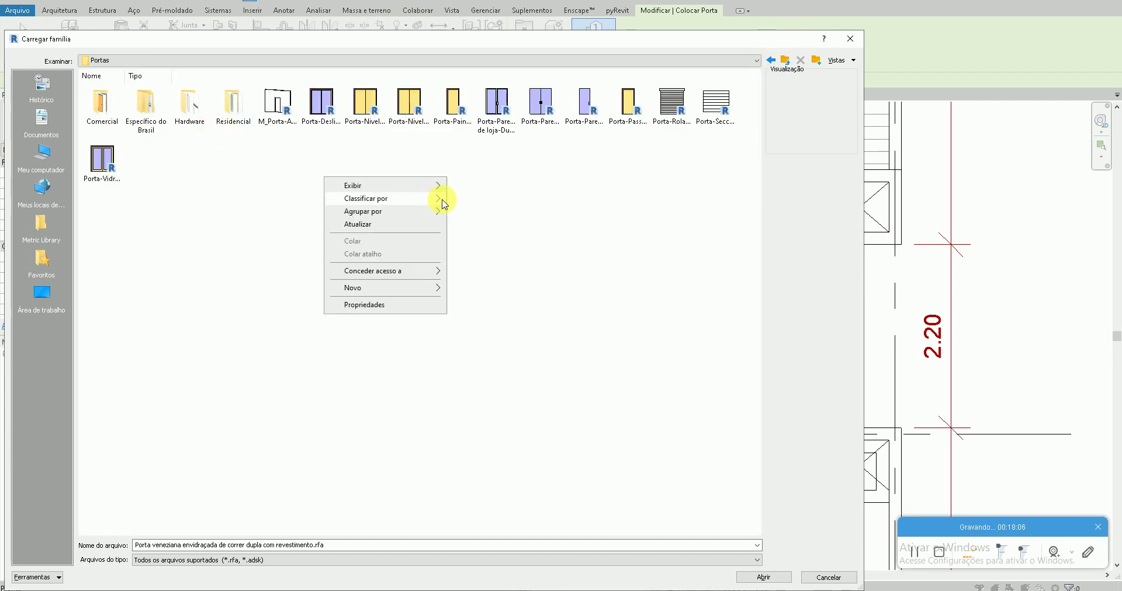
click(477, 199)
right_click(486, 220)
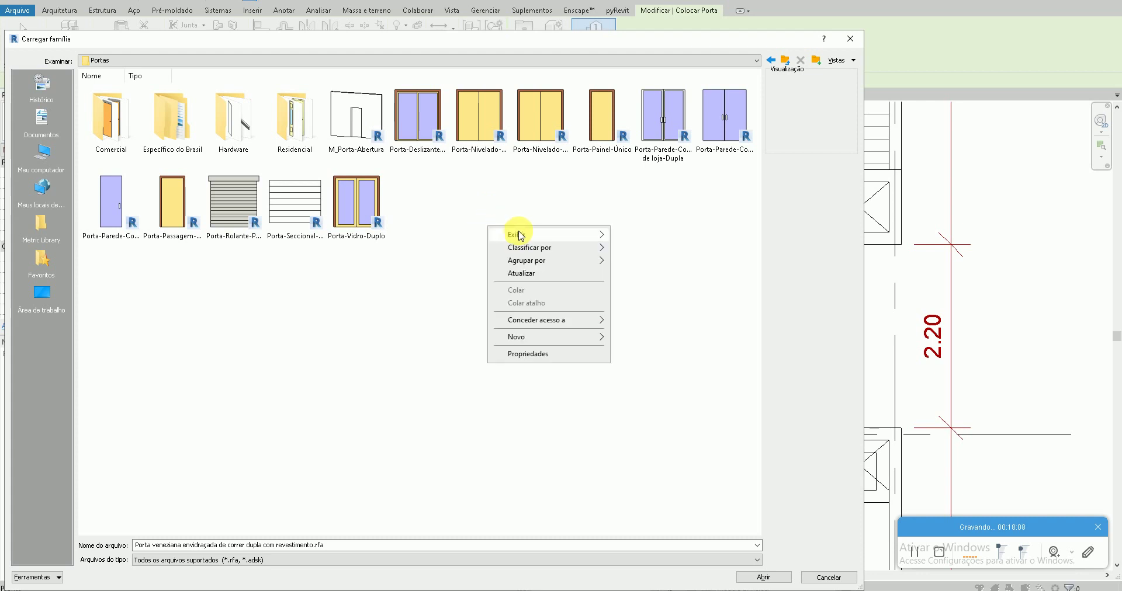
click(640, 234)
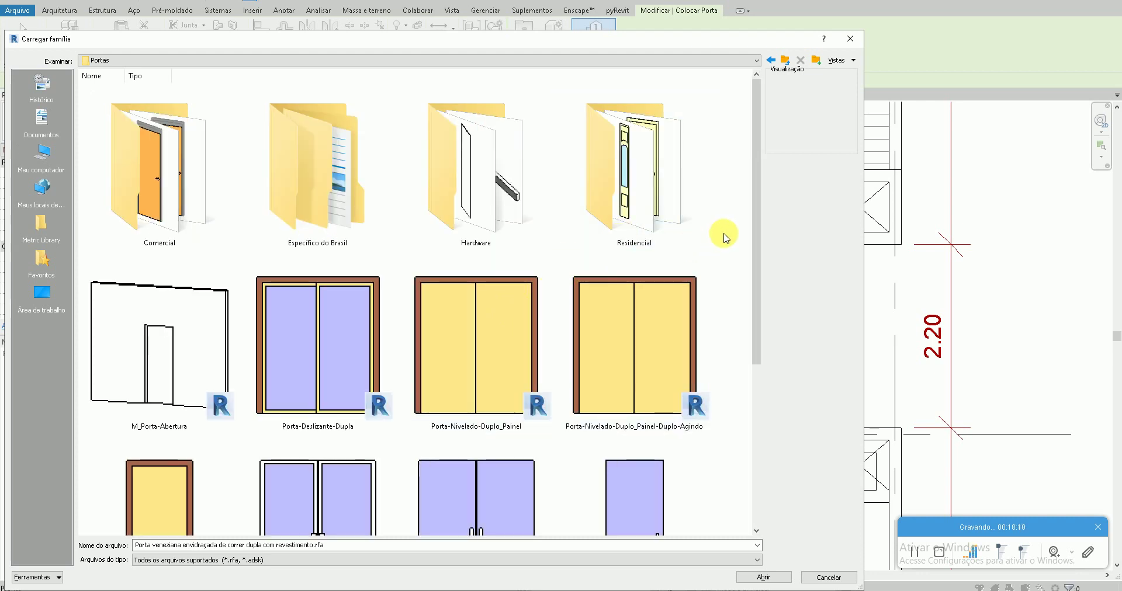
scroll(720, 234, down, 3)
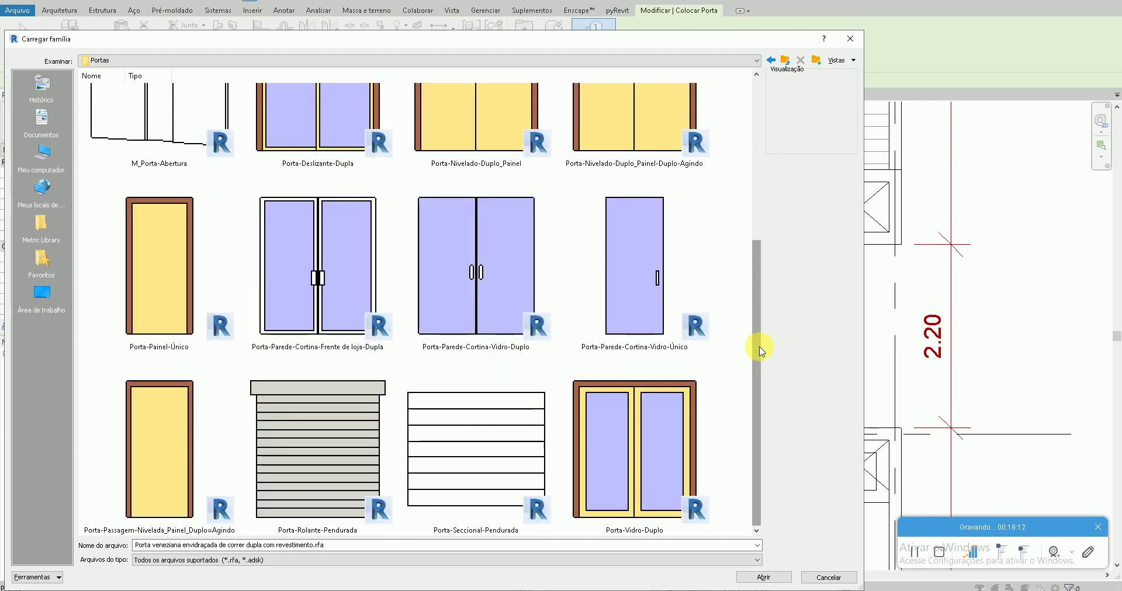
drag(760, 351, 749, 222)
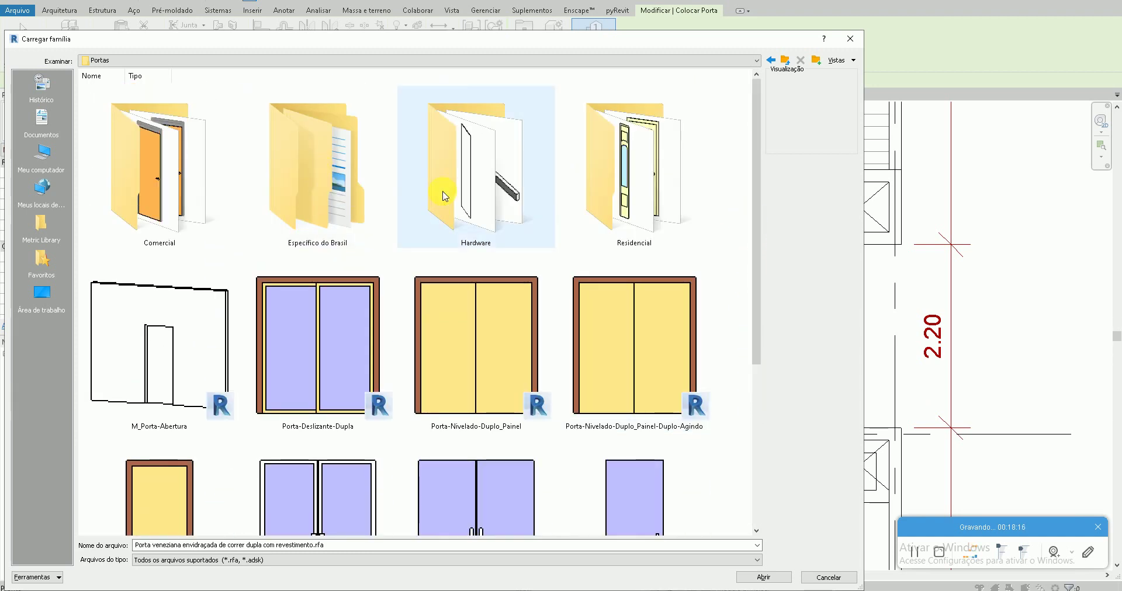
View the Residencial doors and Hardware door fittings folders as large icons
double_click(625, 188)
right_click(520, 195)
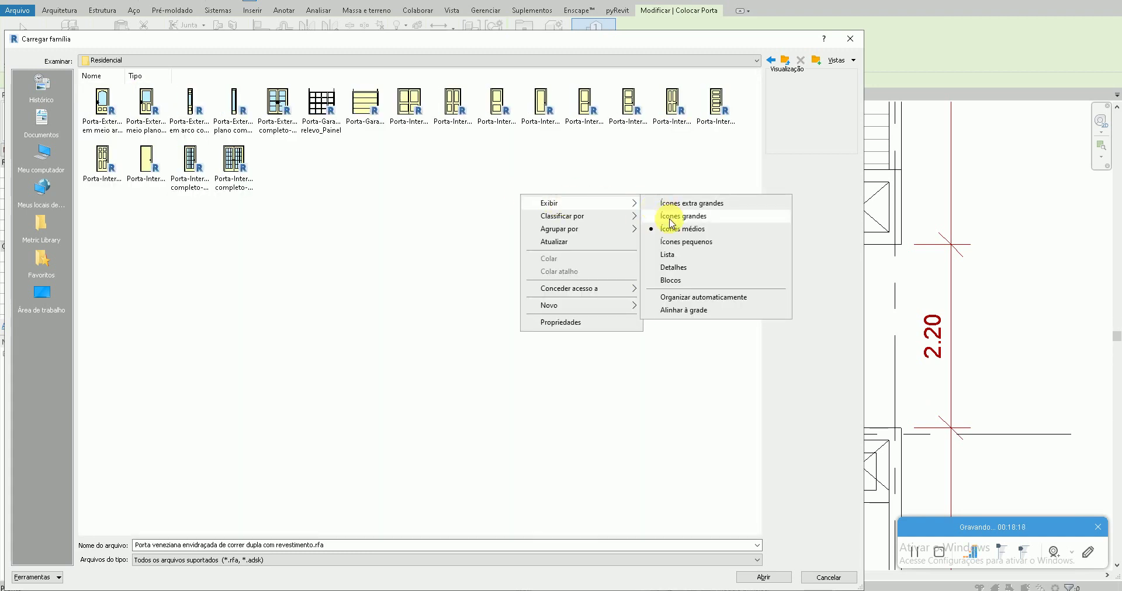
click(672, 216)
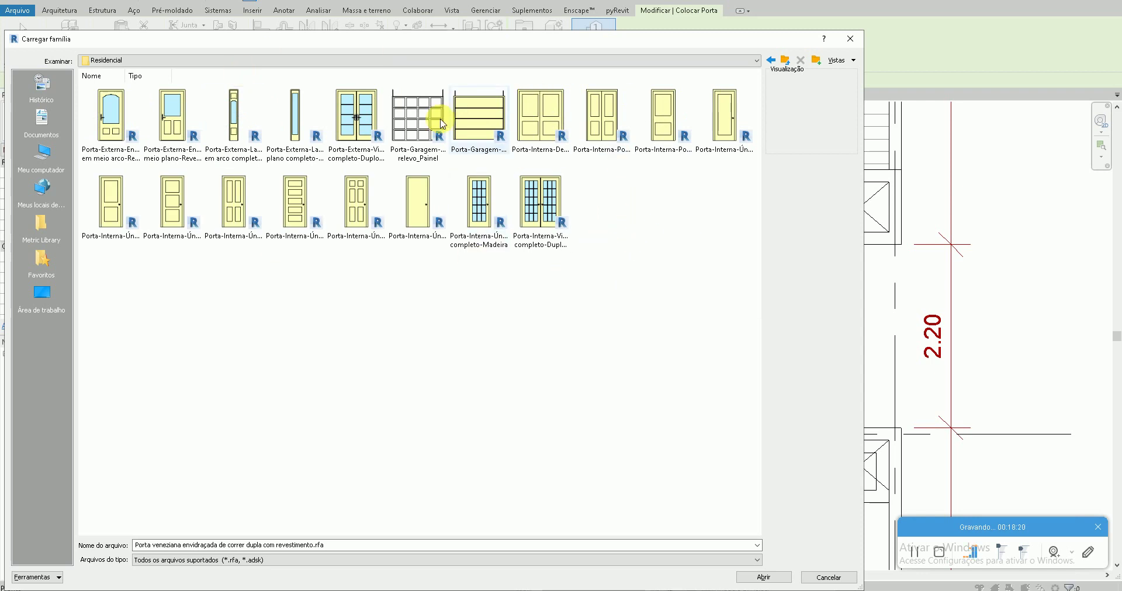
click(770, 61)
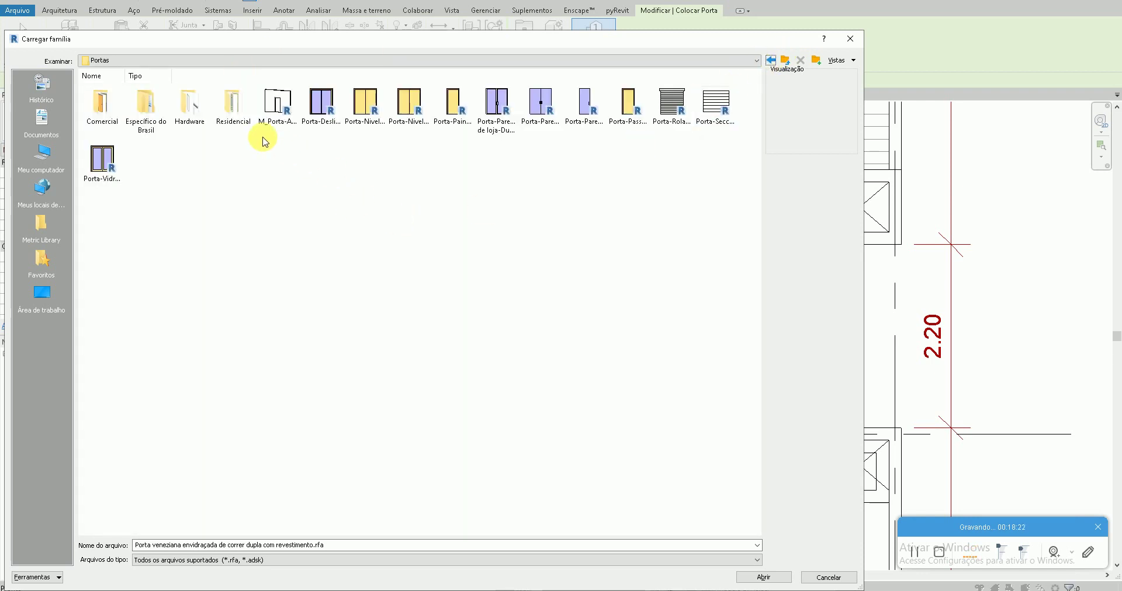
double_click(207, 125)
right_click(249, 178)
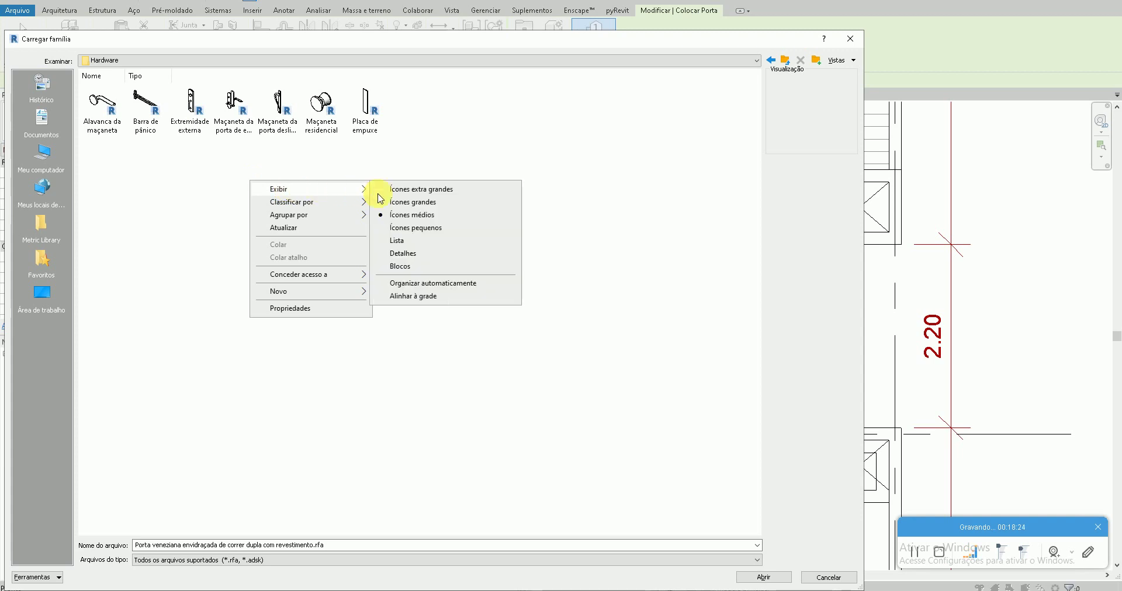
click(395, 200)
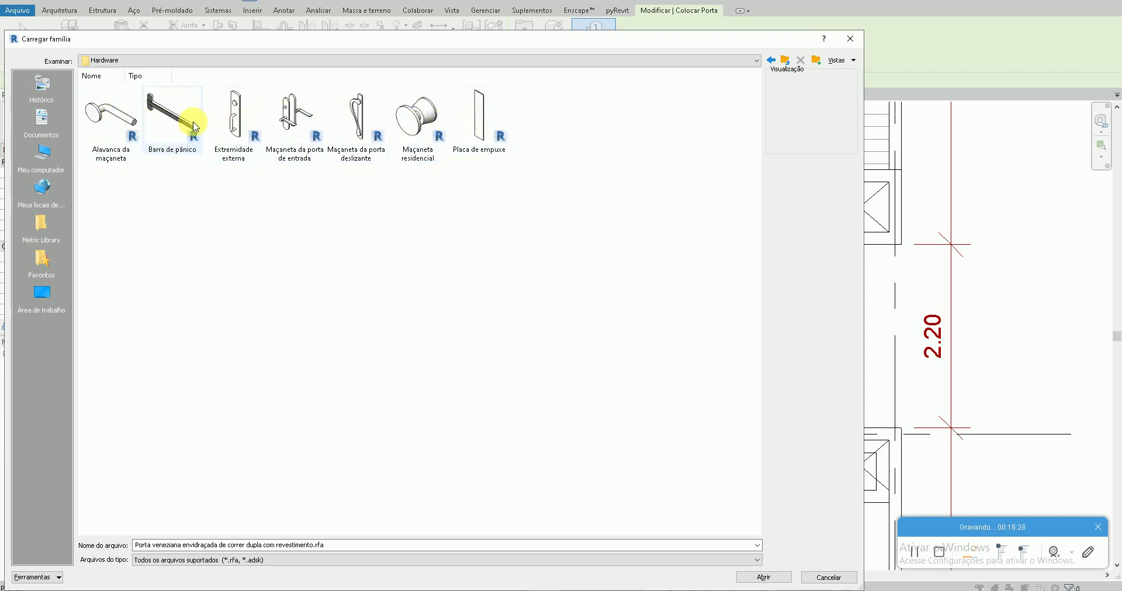
click(768, 66)
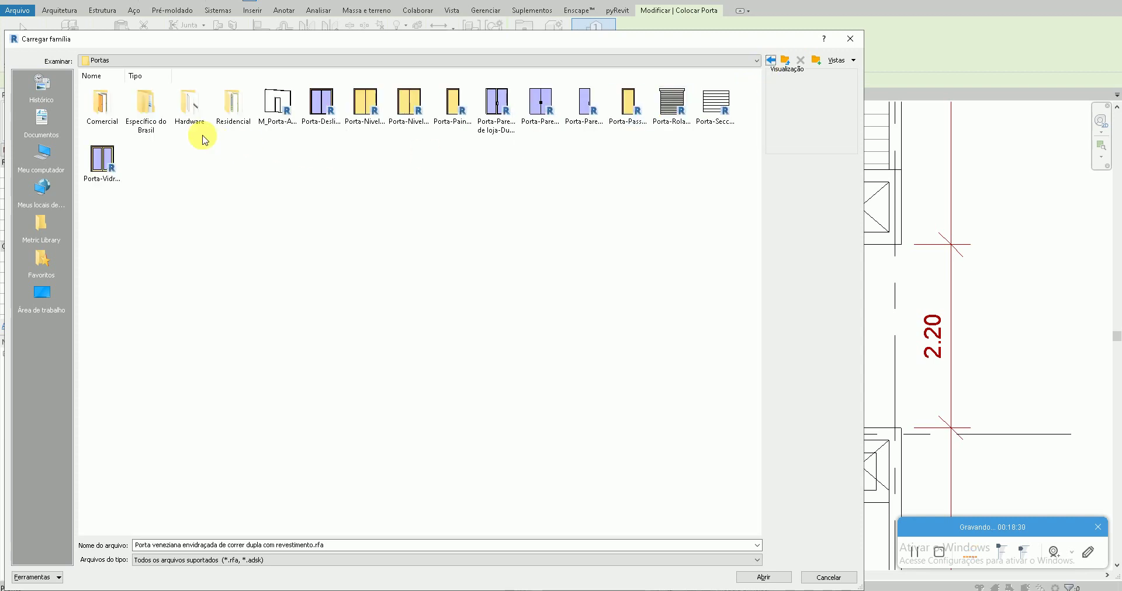
View the Comercial doors as large icons, then go up to the Portuguese library folders
double_click(108, 113)
right_click(203, 184)
mouse_move(245, 205)
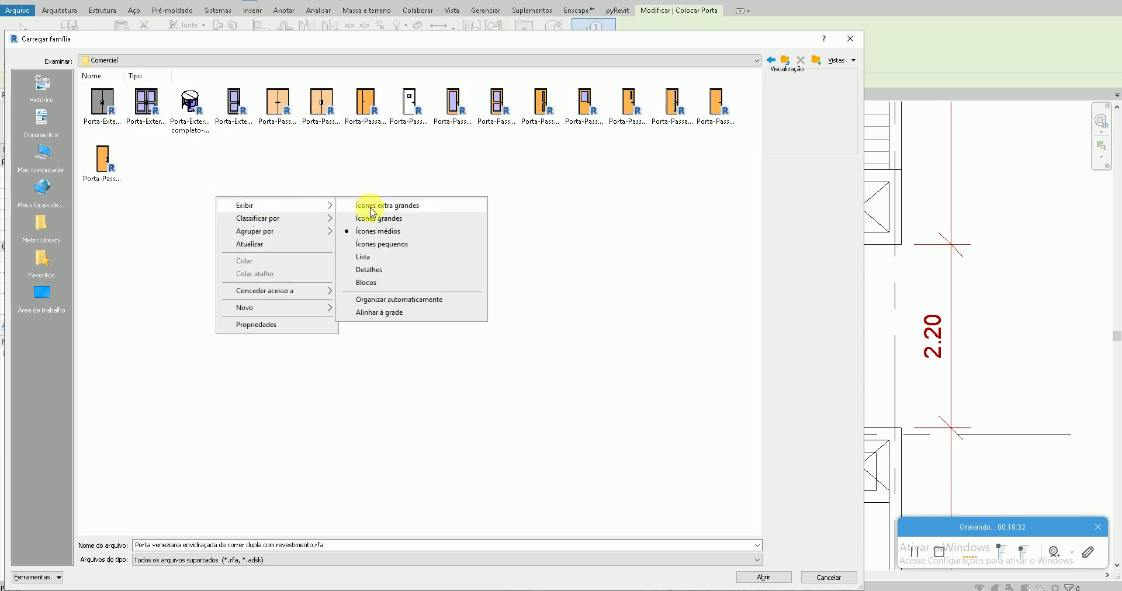
click(374, 217)
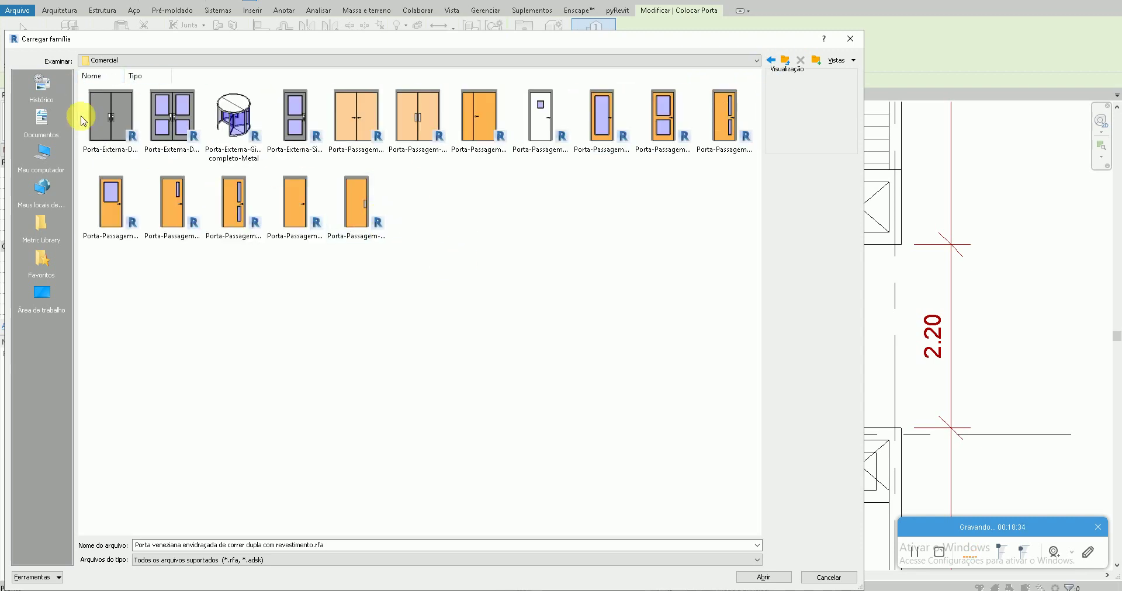
click(770, 62)
click(771, 62)
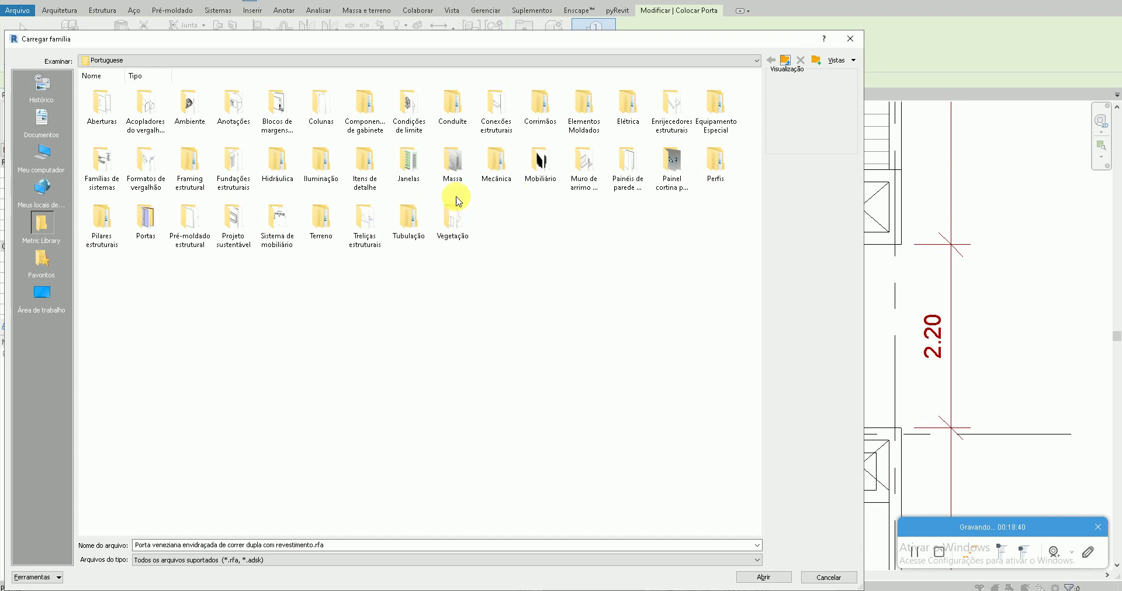
Open the Janelas folder as large icons and select the Janela-louvers family
double_click(409, 161)
right_click(369, 320)
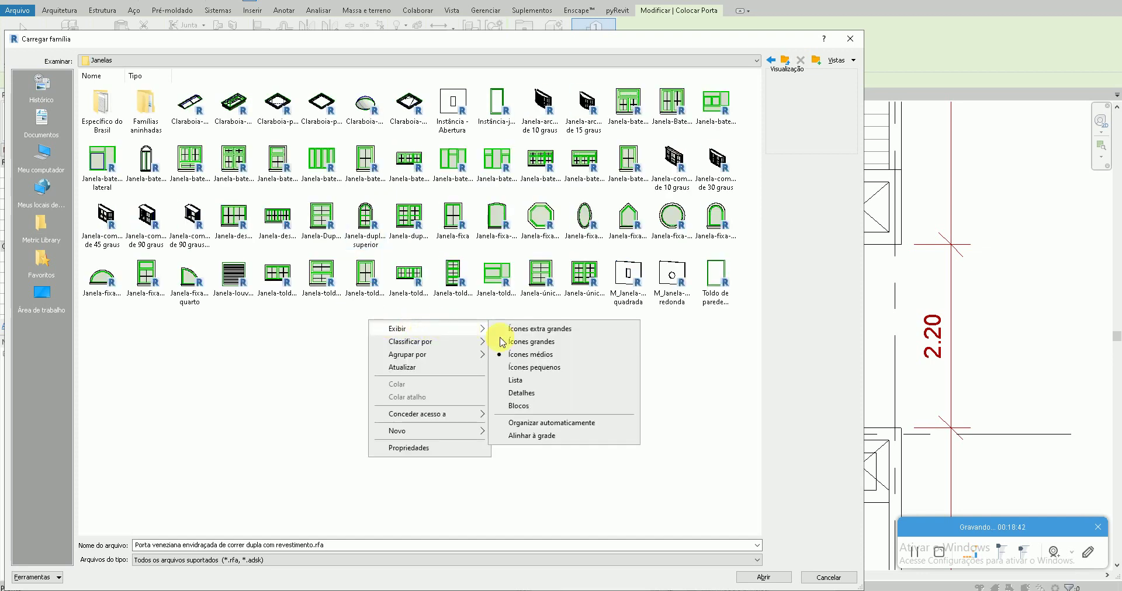
click(502, 341)
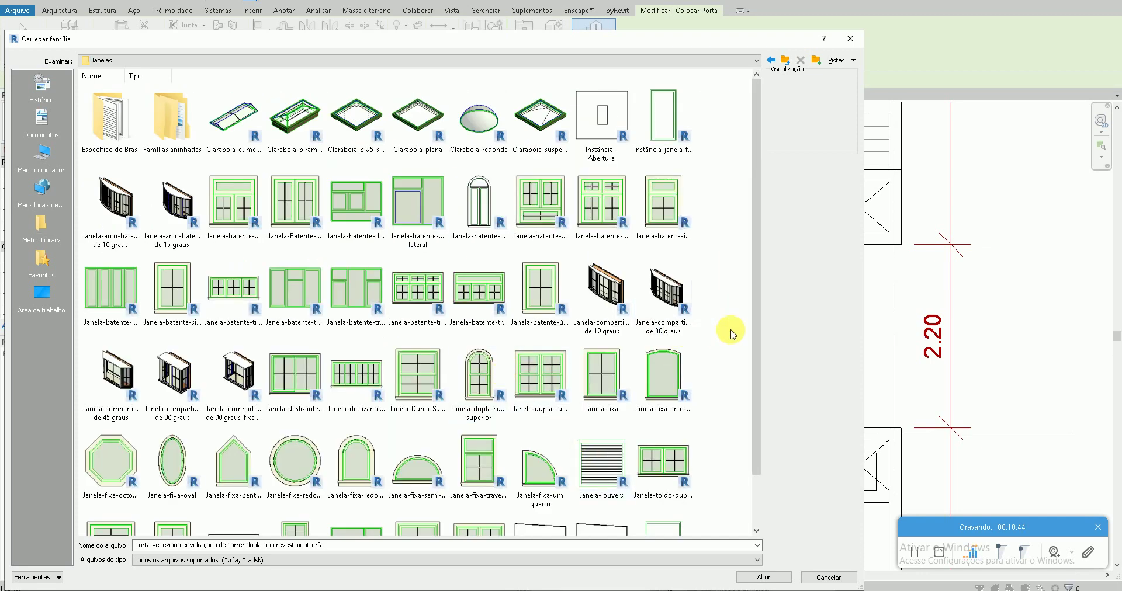
scroll(741, 331, down, 1)
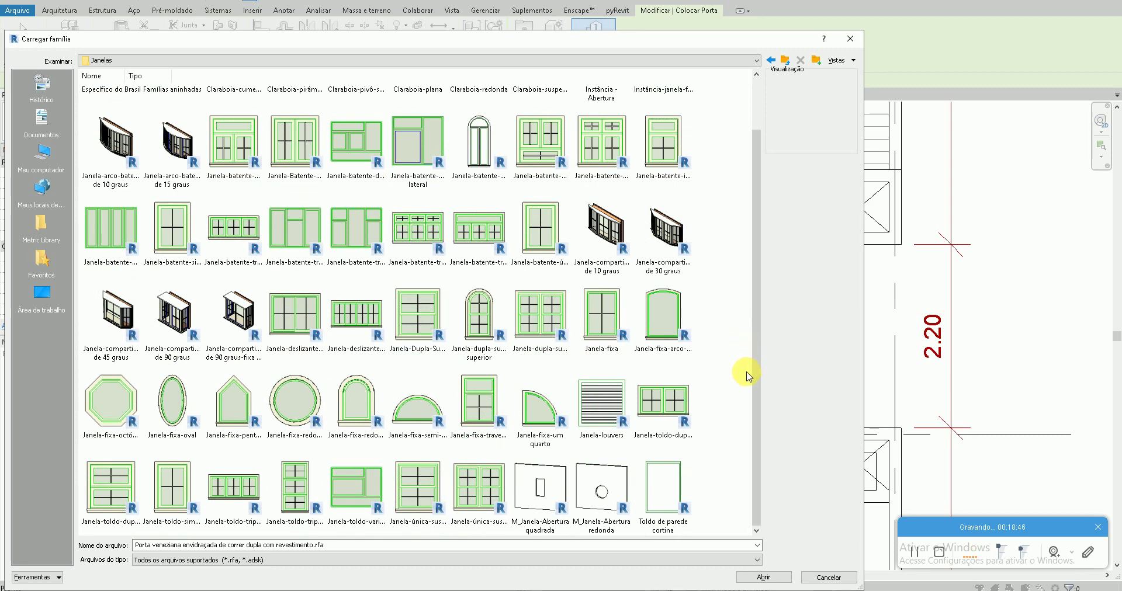
click(610, 404)
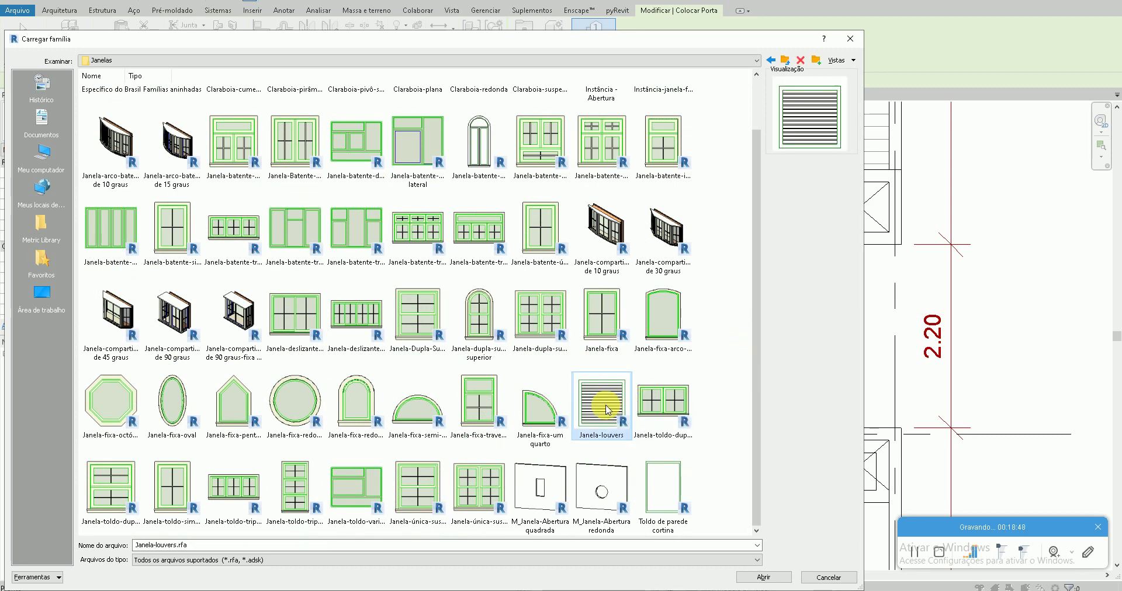
scroll(539, 409, up, 1)
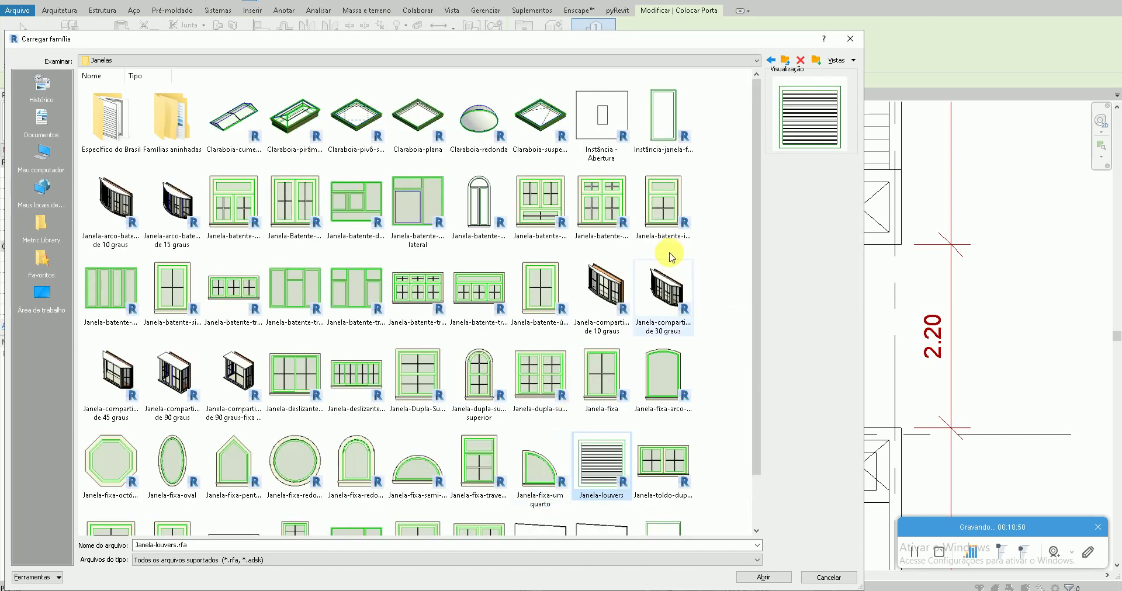
Open Específico do Brasil as large icons and try loading Inclinar e virar janela - 1 Painel
click(122, 141)
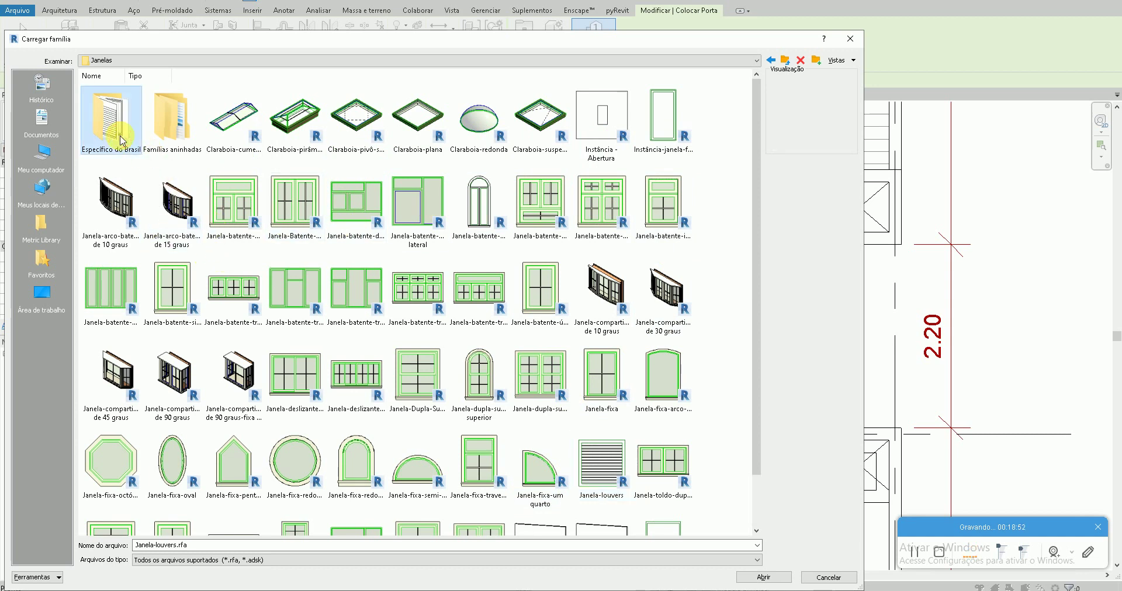
double_click(122, 141)
right_click(197, 195)
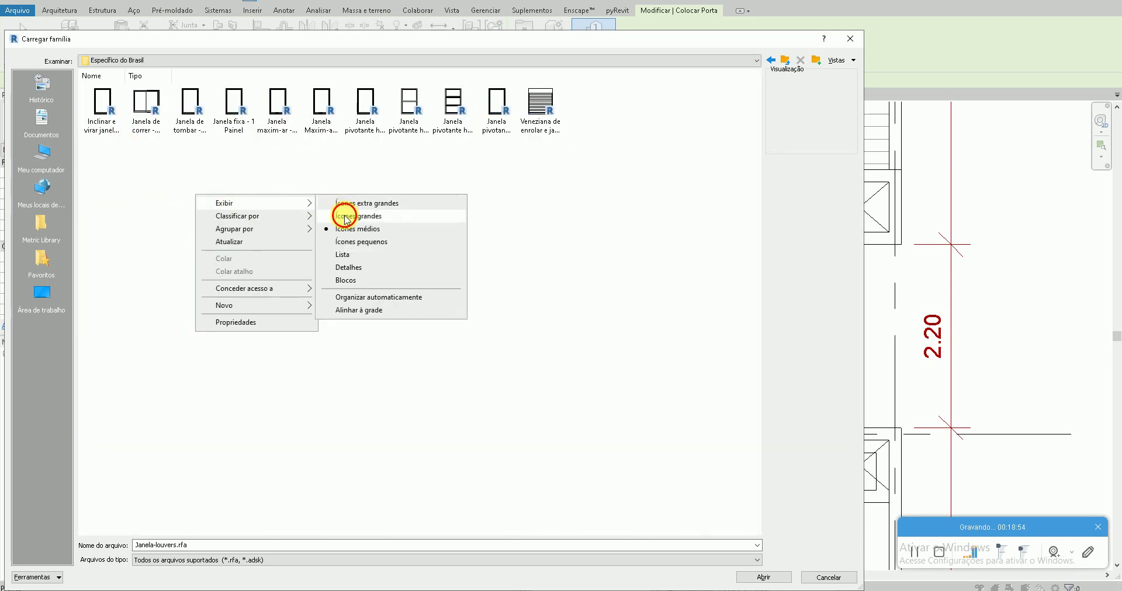
click(346, 218)
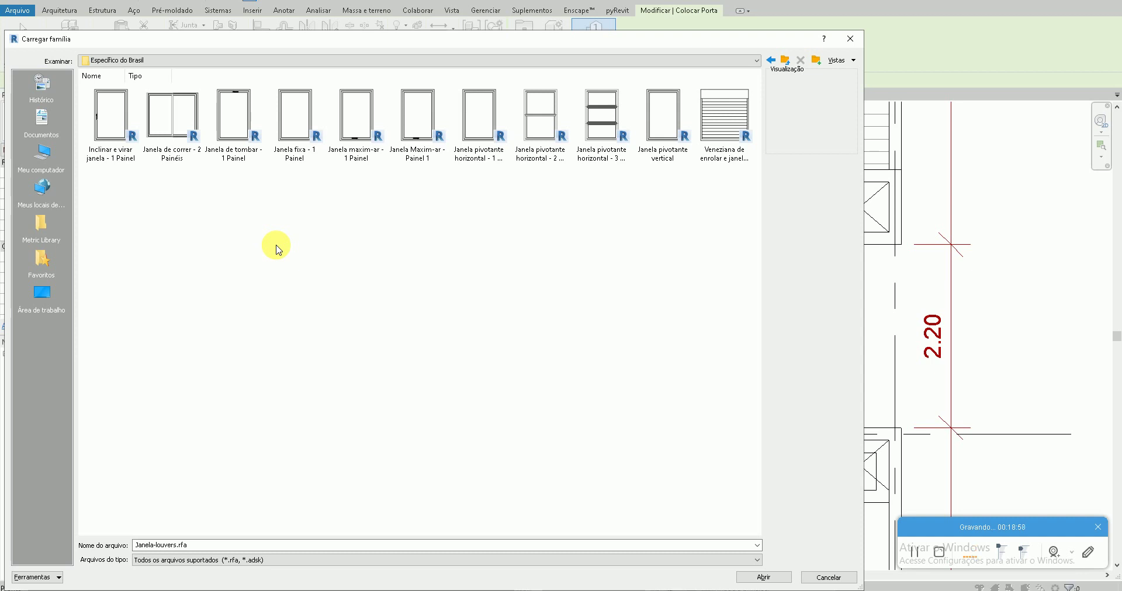
click(114, 148)
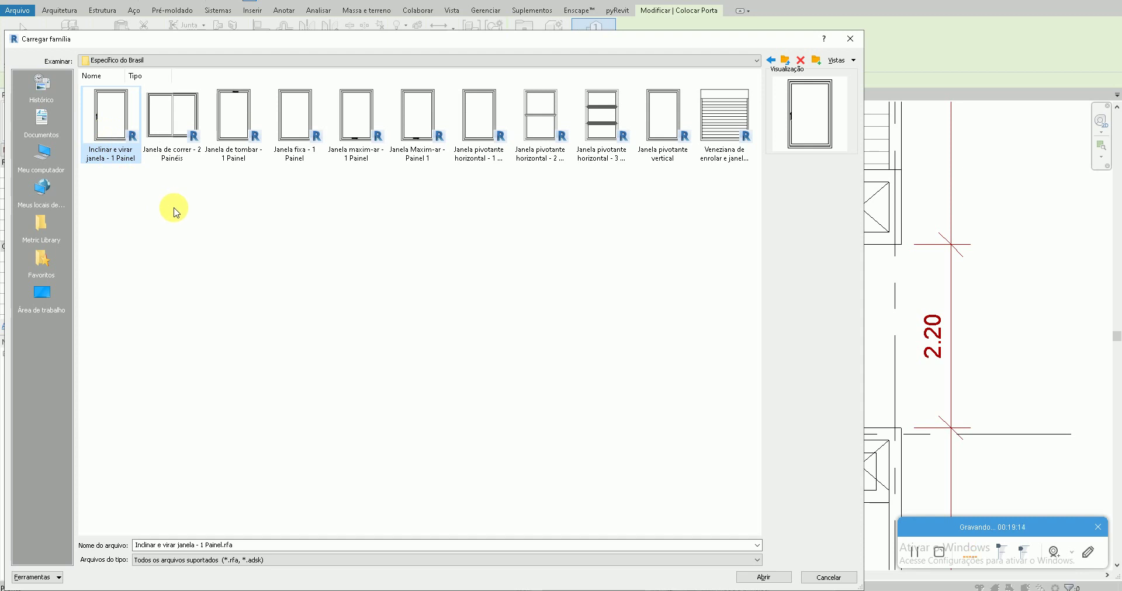
double_click(117, 131)
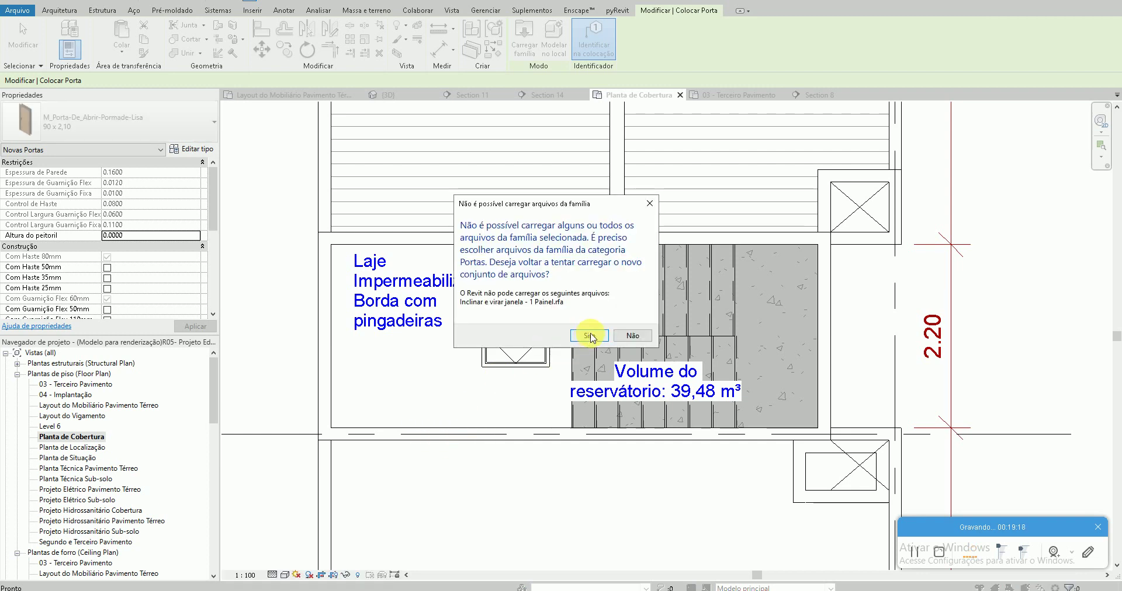
Dismiss the load error, cancel the door placement and orbit to show the rooftop
key(Escape)
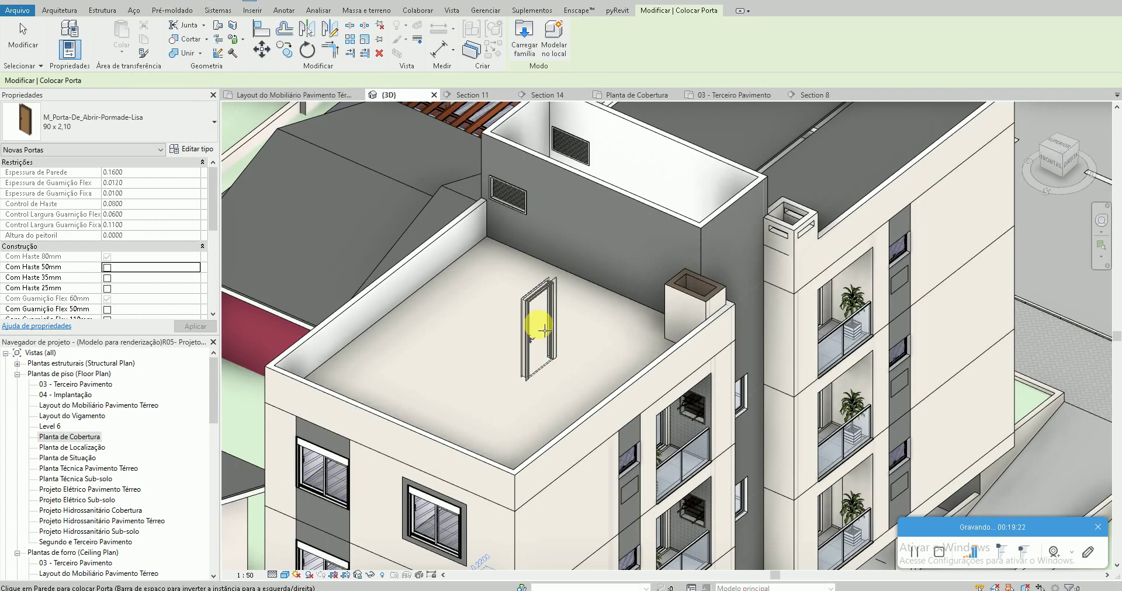
scroll(564, 219, up, 3)
scroll(591, 278, up, 2)
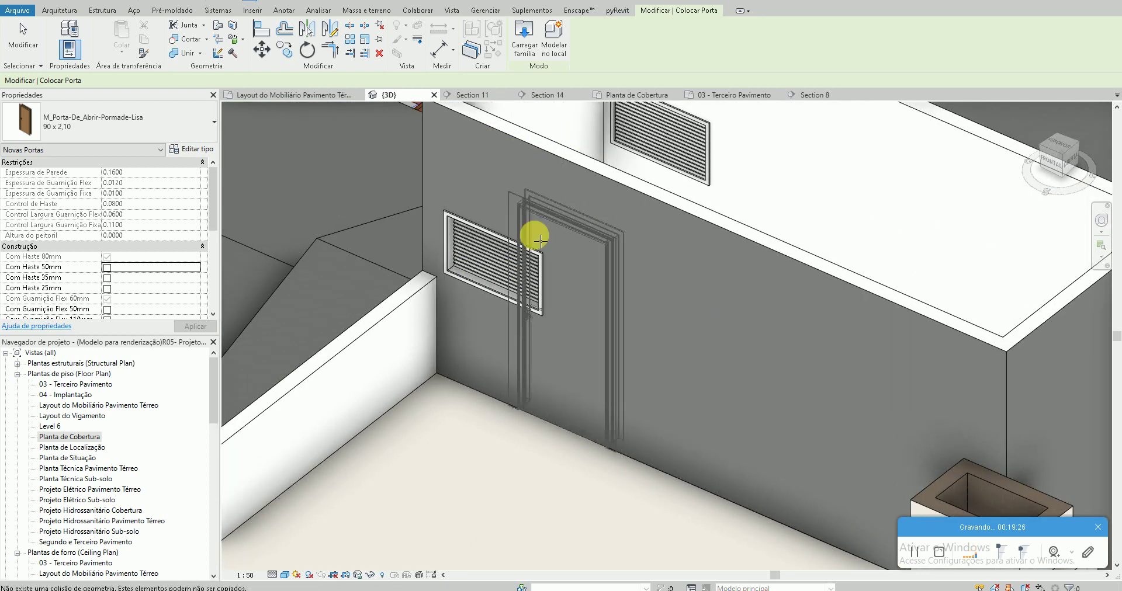
key(Escape)
key(Escape)
scroll(582, 344, down, 3)
shift+middle_drag(664, 373, 622, 313)
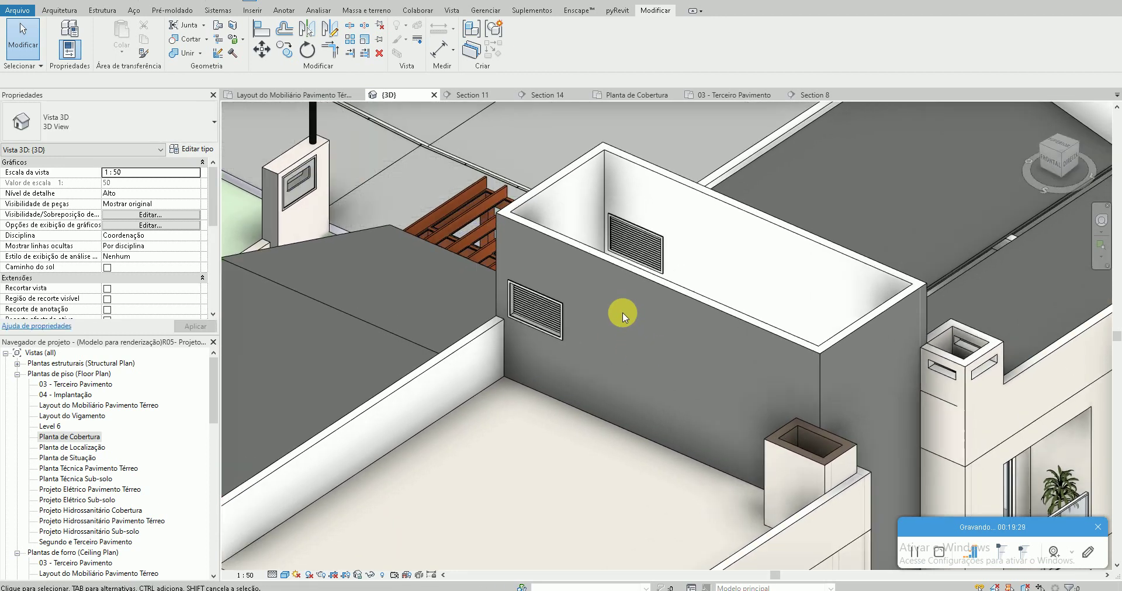
Start a window and load the Inclinar e virar janela - 1 Painel family
click(62, 14)
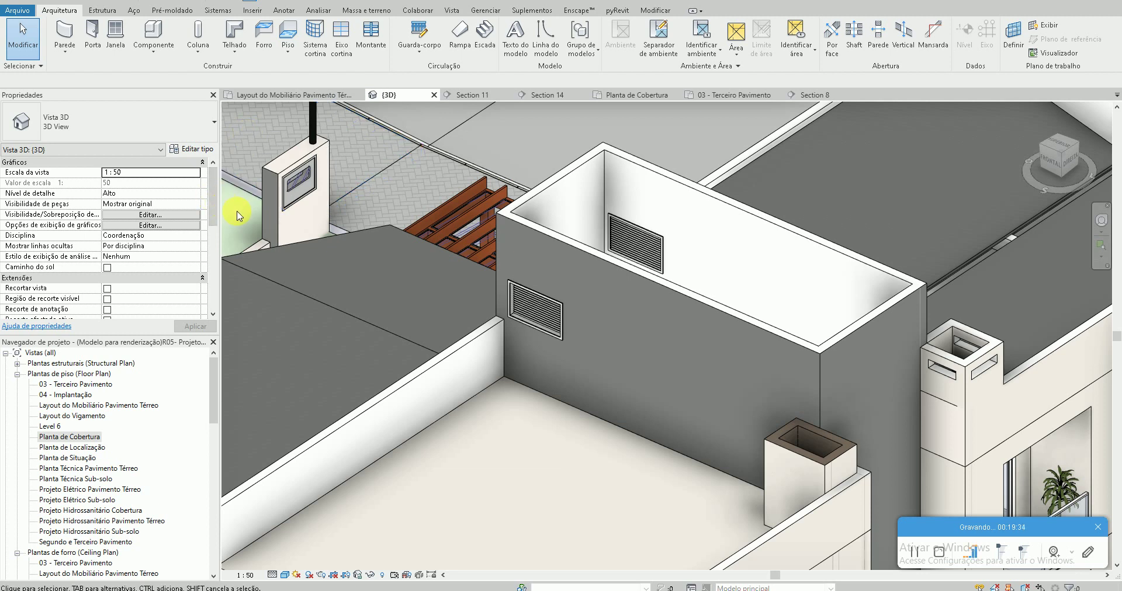
click(116, 34)
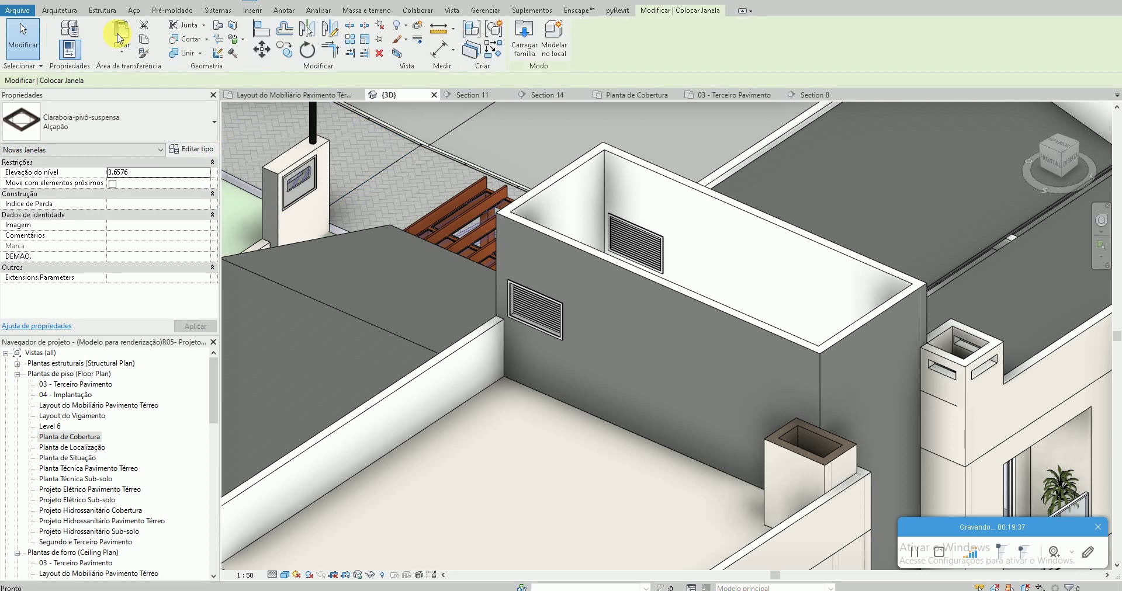
click(524, 36)
click(113, 105)
double_click(113, 105)
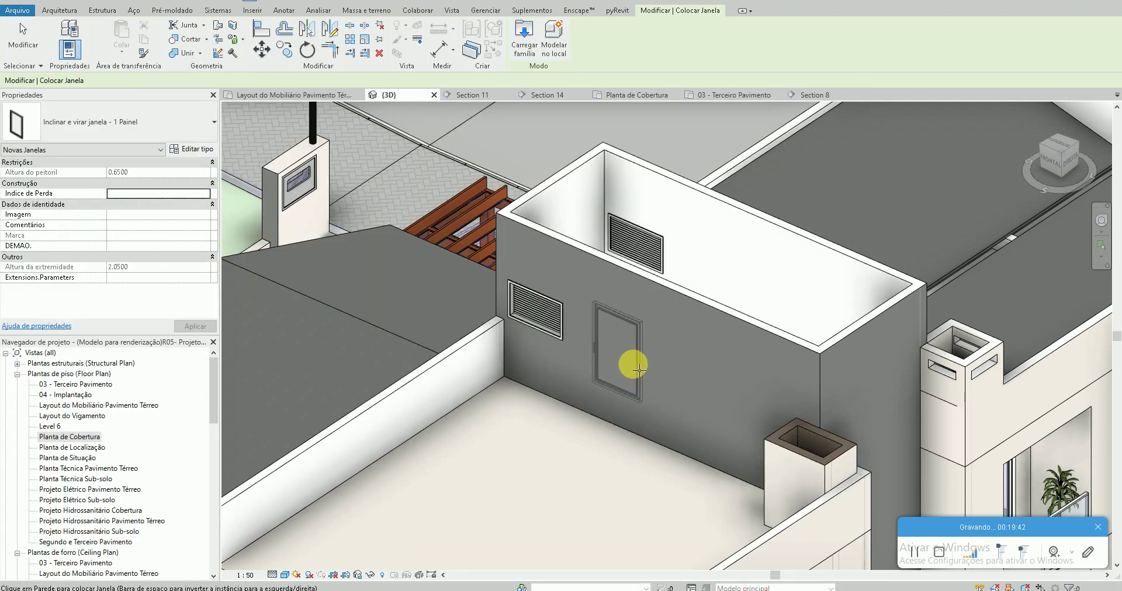
Place the tilt-turn window in the grey rooftop wall beside the lower vent
click(640, 371)
key(Escape)
key(Escape)
scroll(620, 380, up, 3)
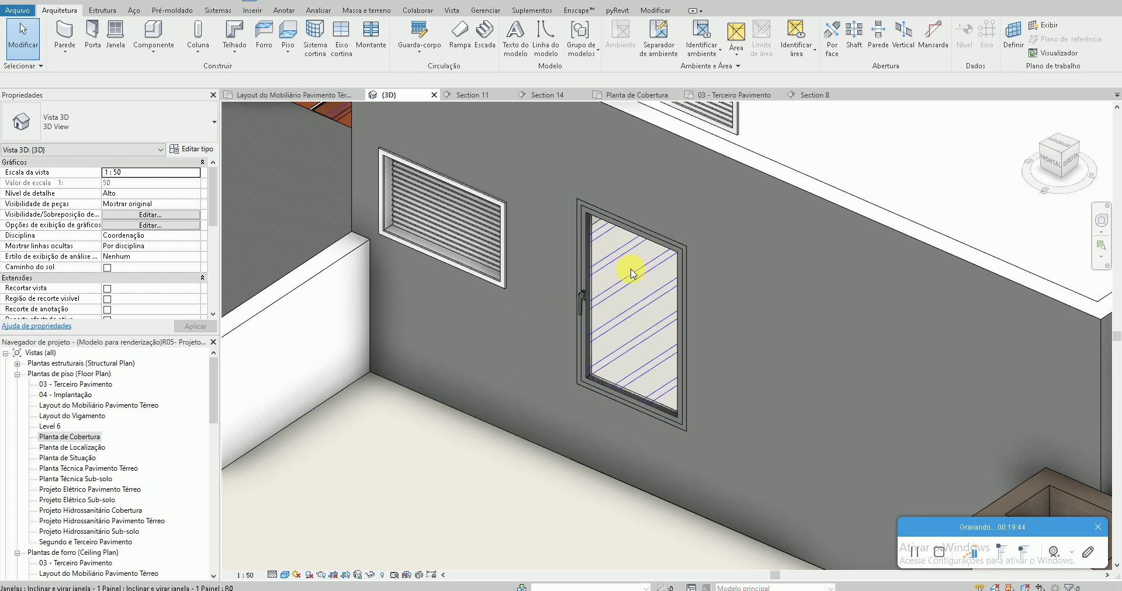
scroll(549, 345, down, 5)
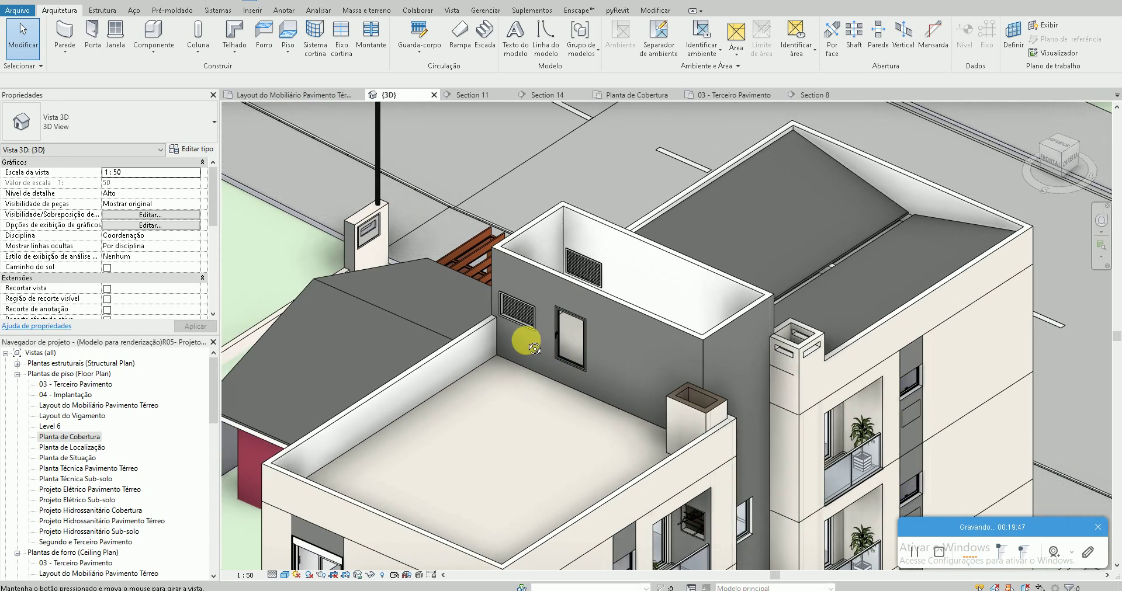
shift+middle_drag(541, 349, 526, 342)
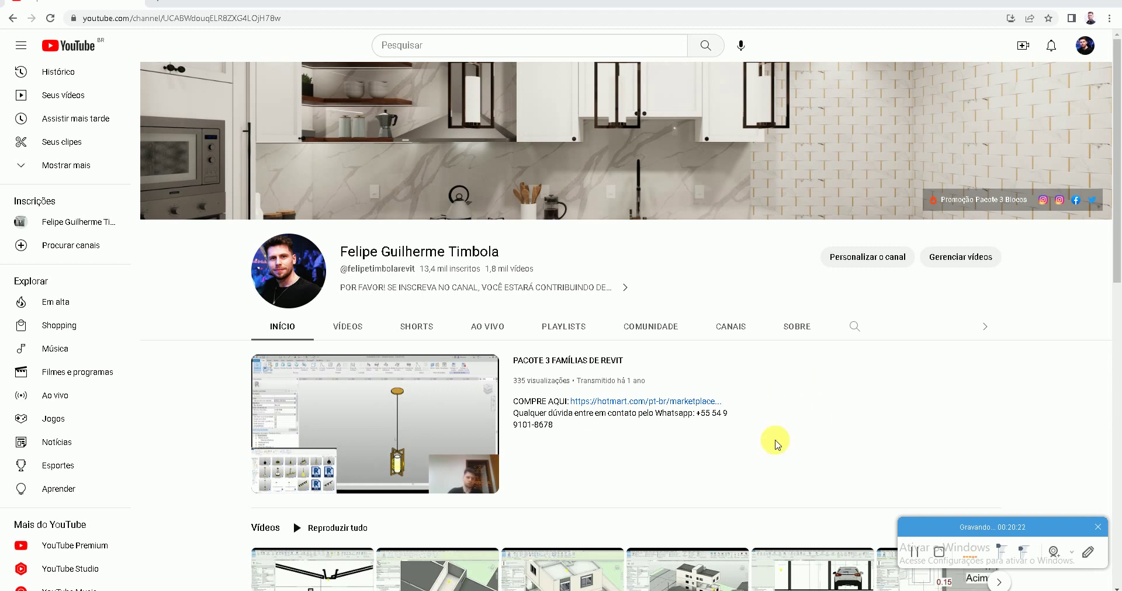
Play the REVIEW DOS MATERIAIS - BLOCOS playlist, skim its watch page, then return to the channel
scroll(498, 340, down, 3)
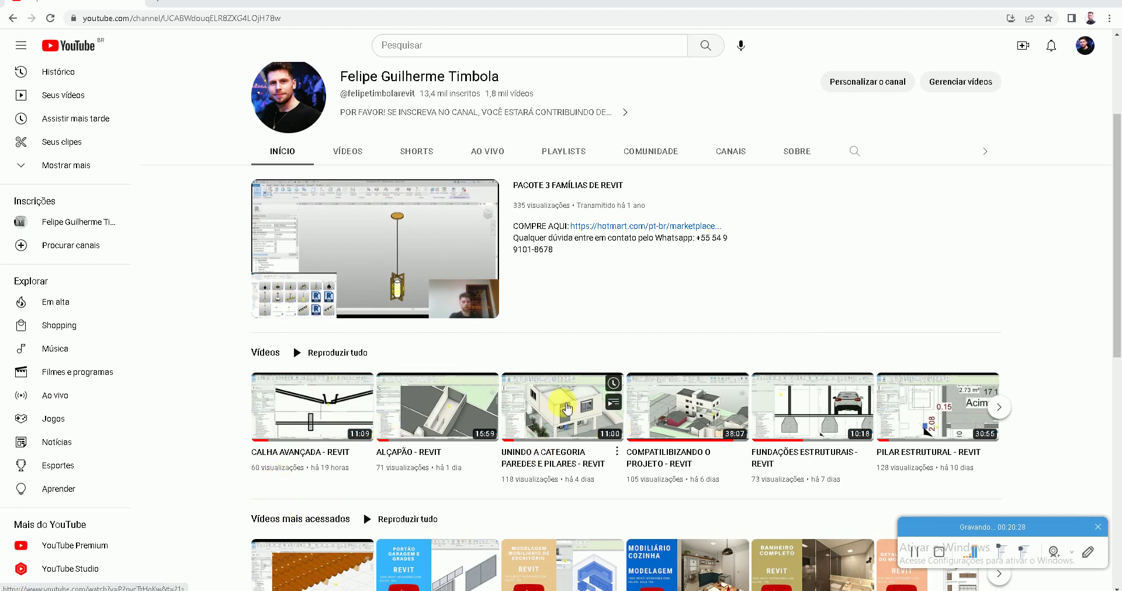
mouse_move(935, 406)
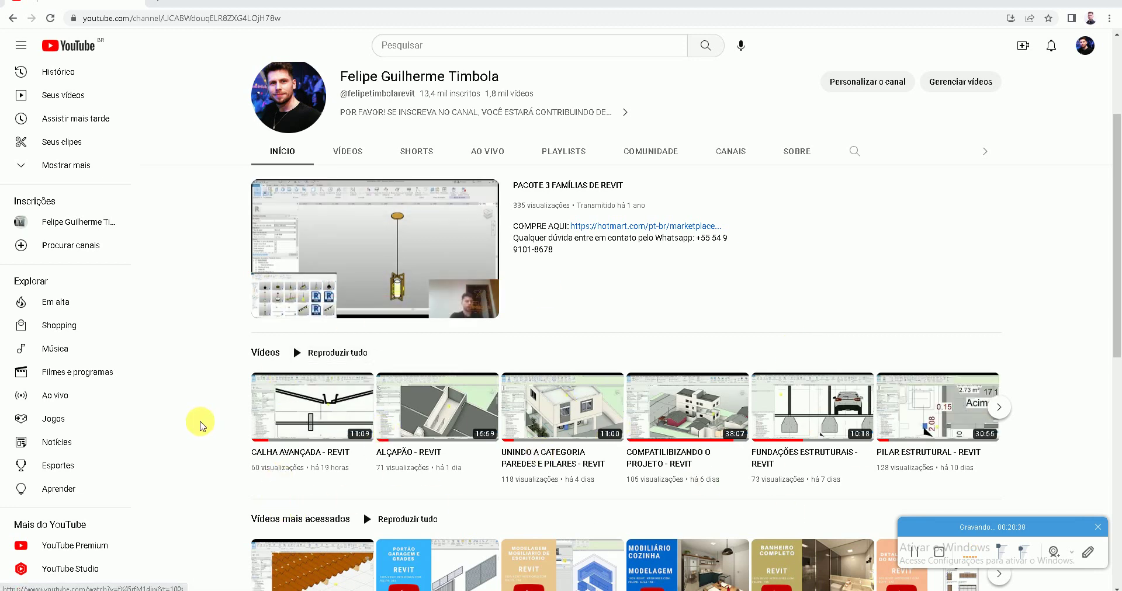
scroll(198, 432, down, 4)
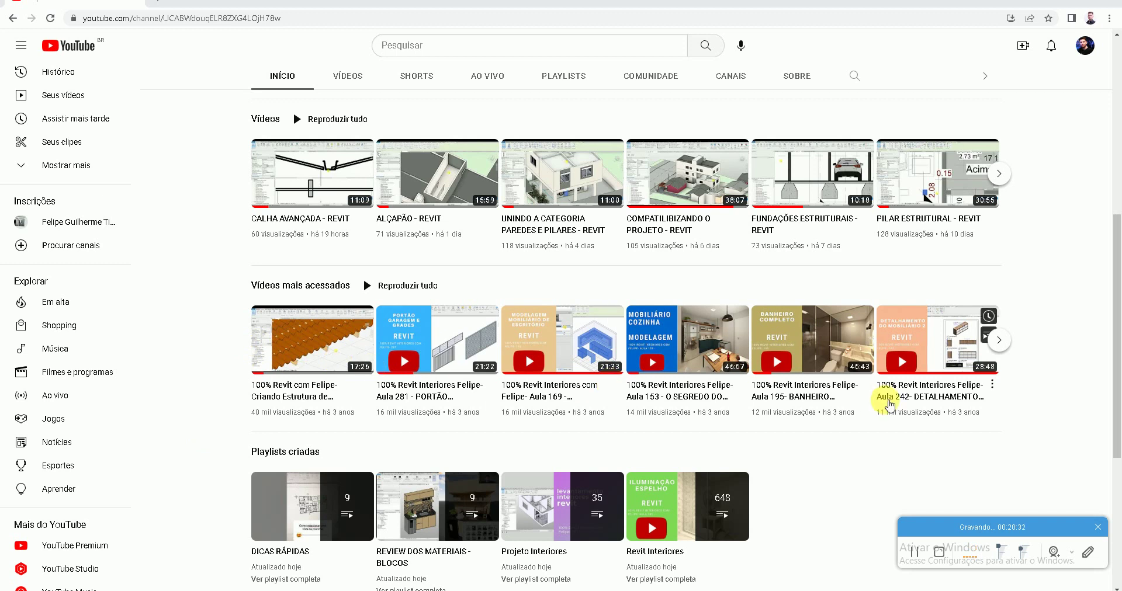
scroll(885, 400, down, 1)
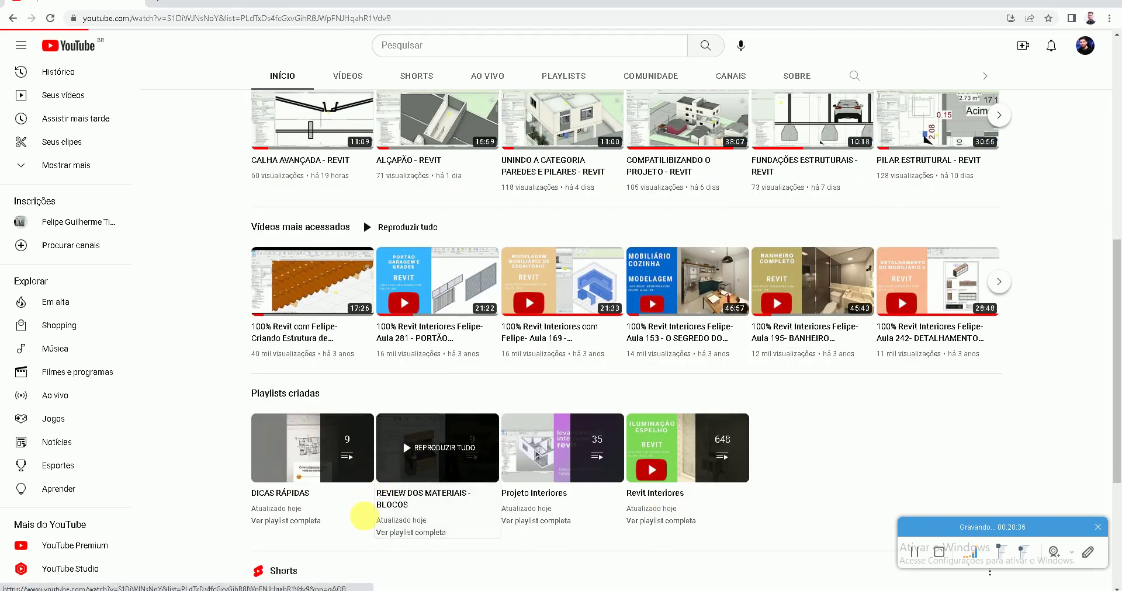
click(388, 496)
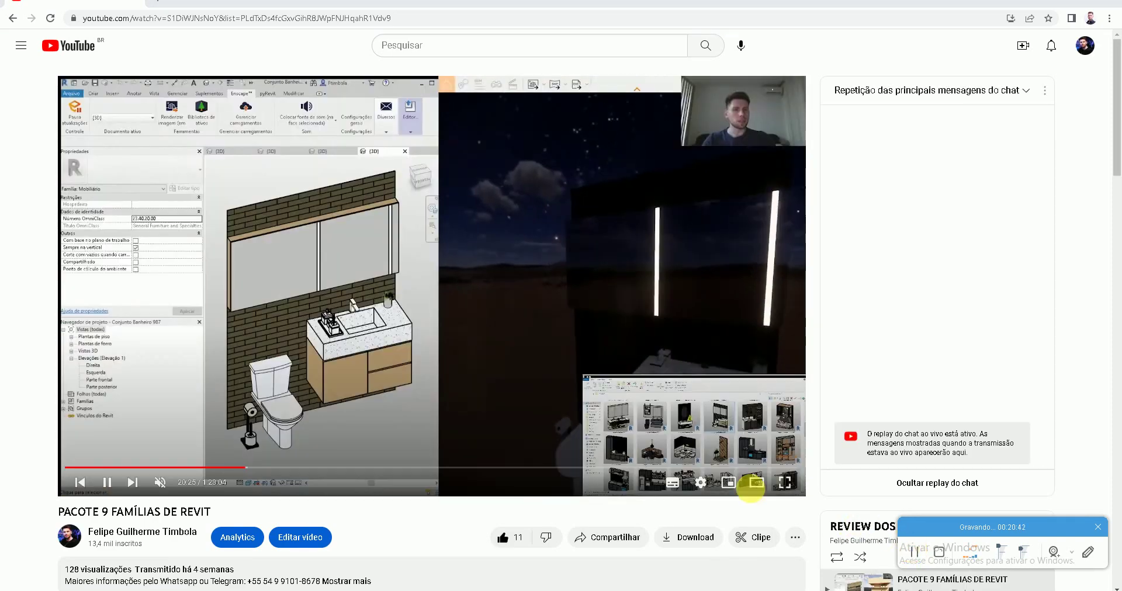
scroll(320, 419, down, 3)
scroll(353, 439, down, 3)
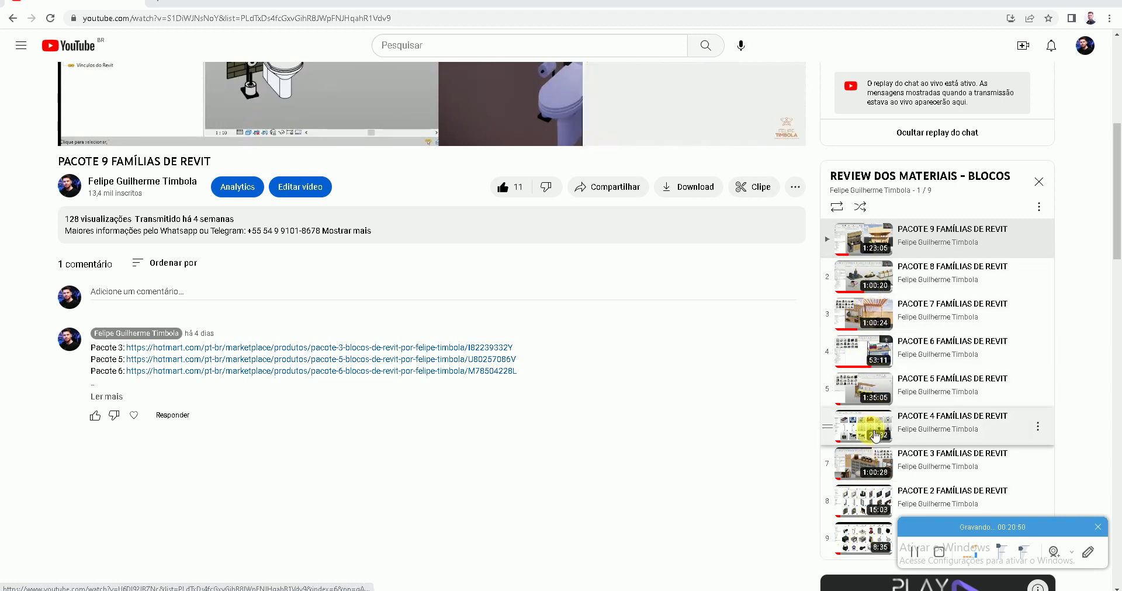
scroll(351, 370, up, 2)
scroll(217, 275, up, 4)
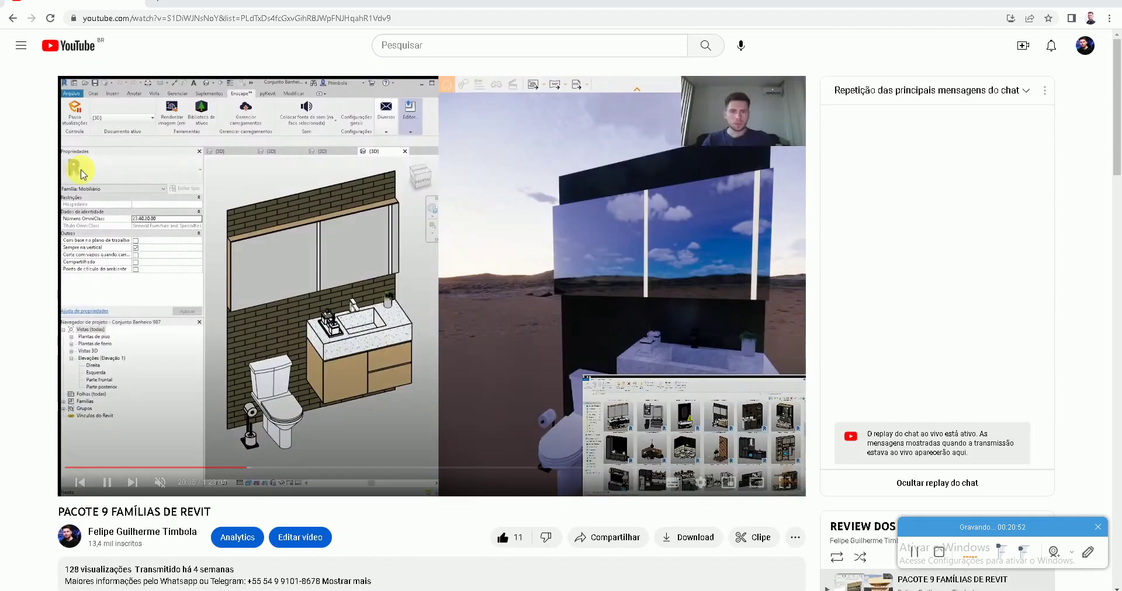
click(12, 19)
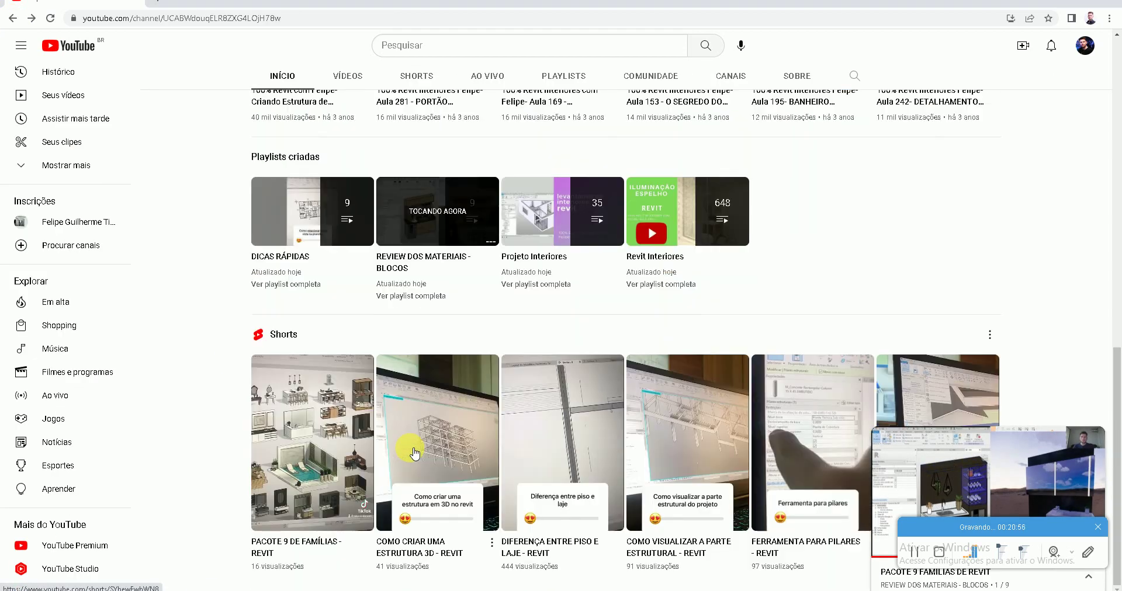
Close the mini-player and play the featured PACOTE 3 FAMÍLIAS DE REVIT video inline
scroll(582, 467, up, 3)
scroll(582, 466, up, 7)
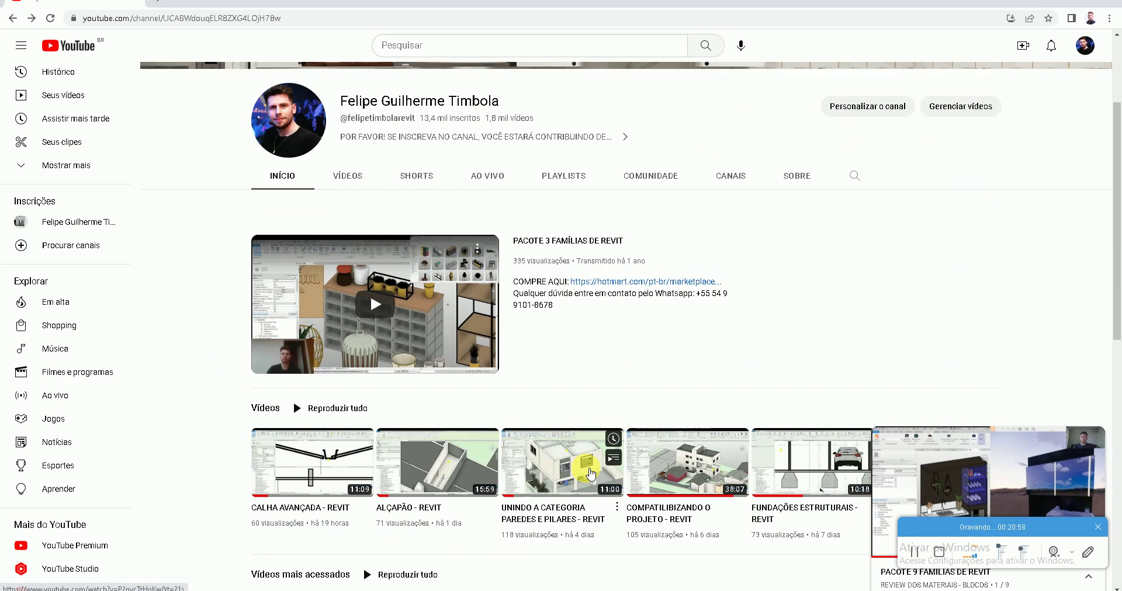
click(1094, 438)
scroll(701, 409, up, 2)
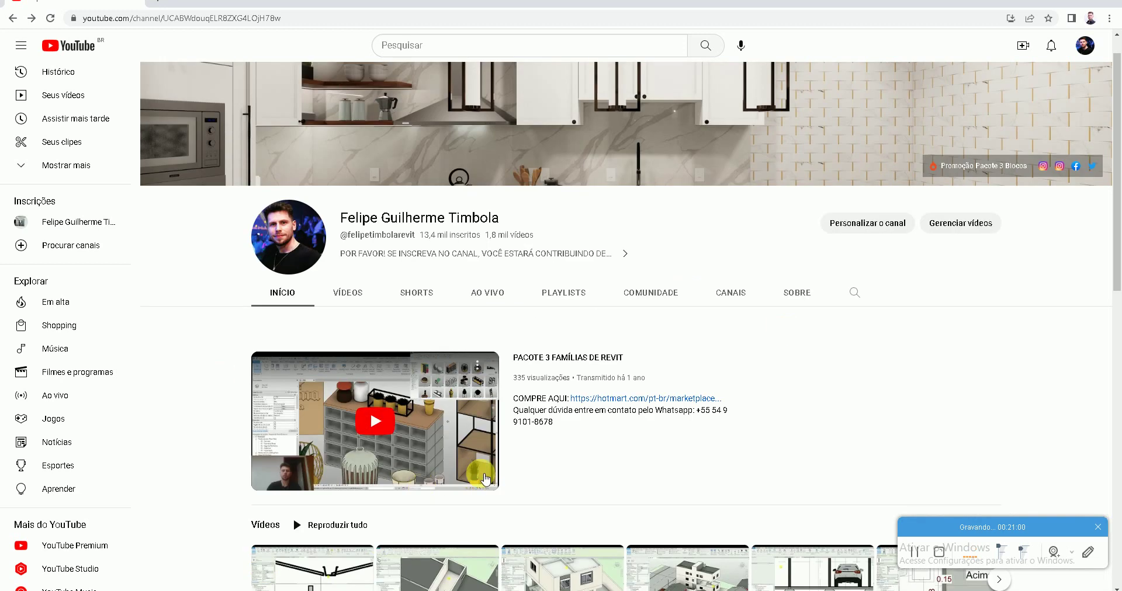
scroll(597, 475, up, 1)
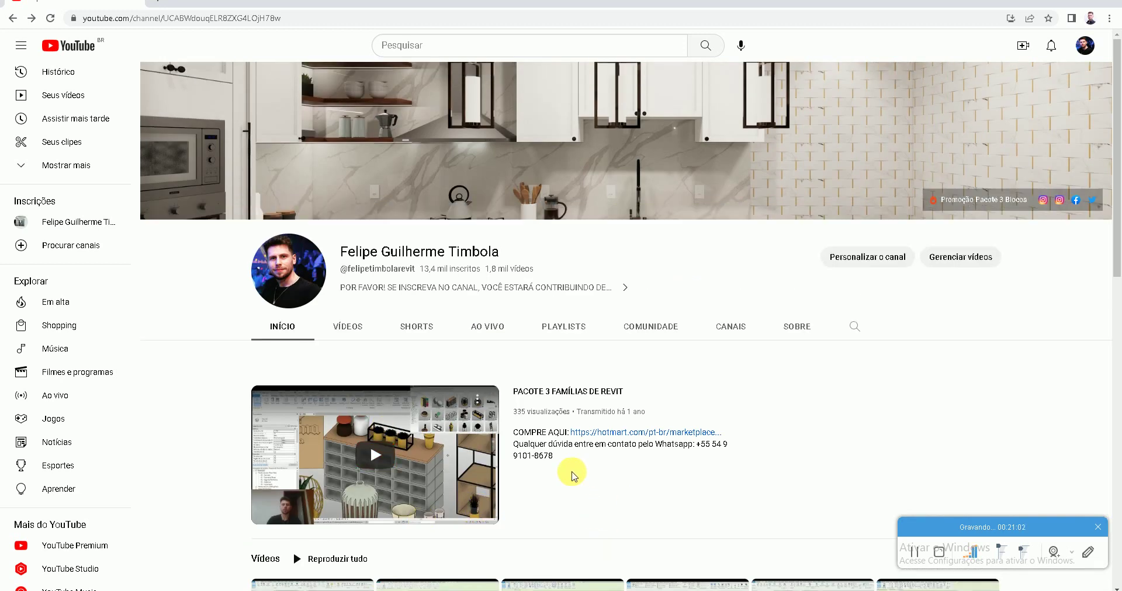
click(379, 457)
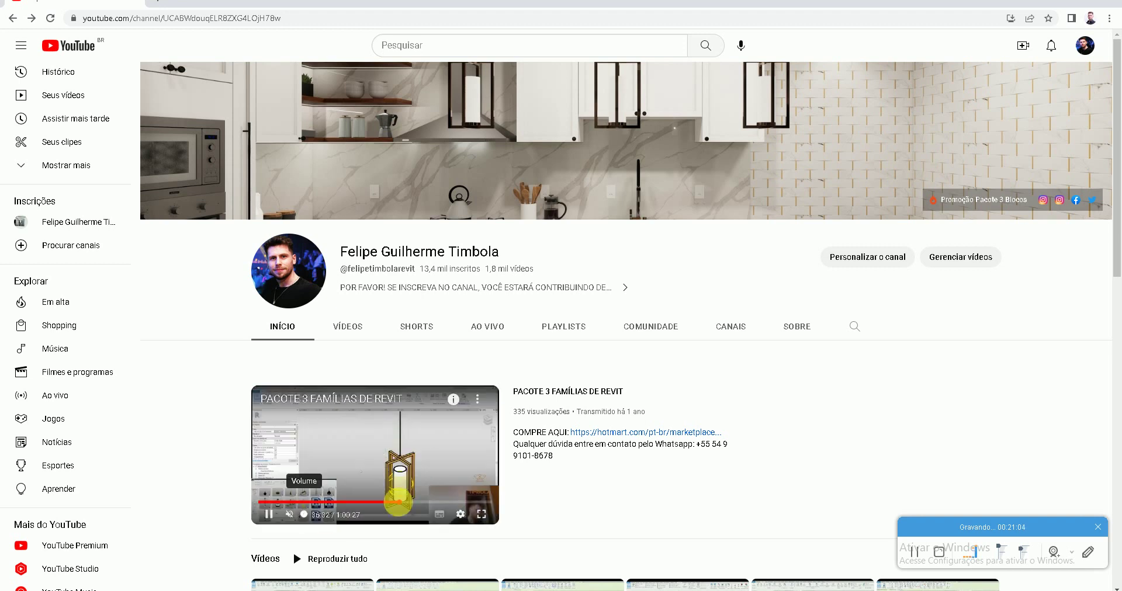
Skim the video by scrubbing to points between about 8:50 and 42:05
drag(365, 505, 341, 503)
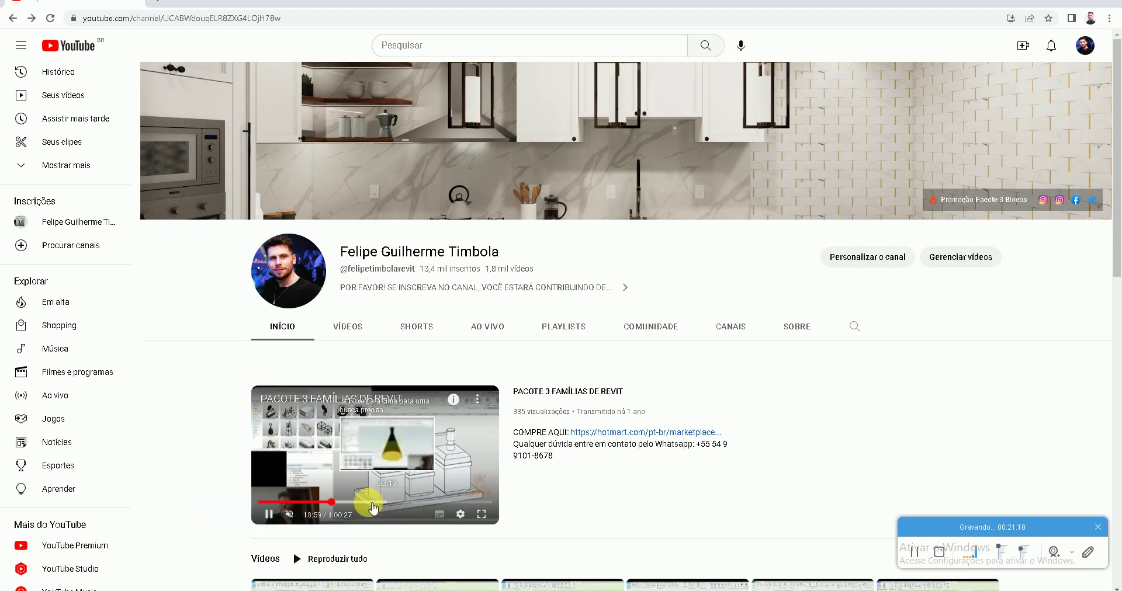
mouse_move(376, 506)
mouse_down()
mouse_move(325, 502)
mouse_move(359, 506)
mouse_up()
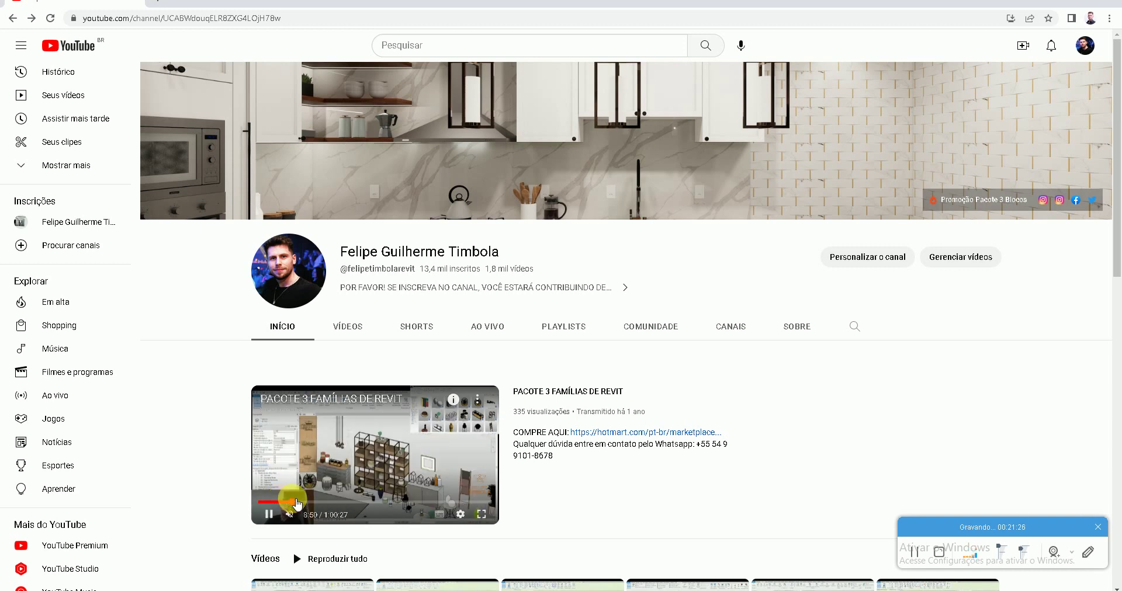
drag(287, 504, 325, 509)
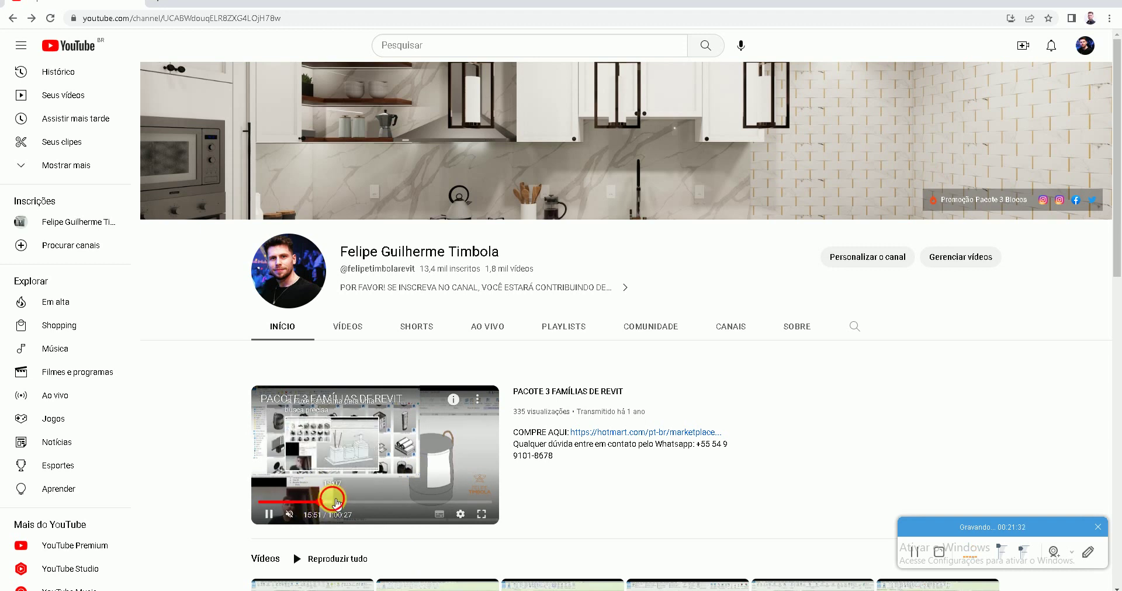
drag(329, 510, 363, 504)
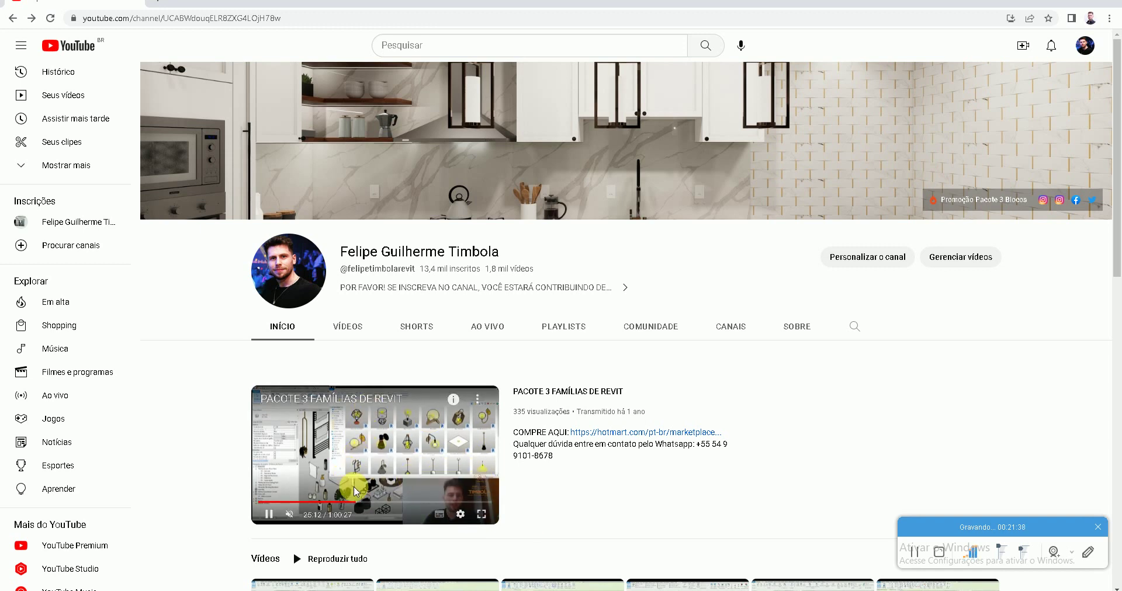
click(373, 503)
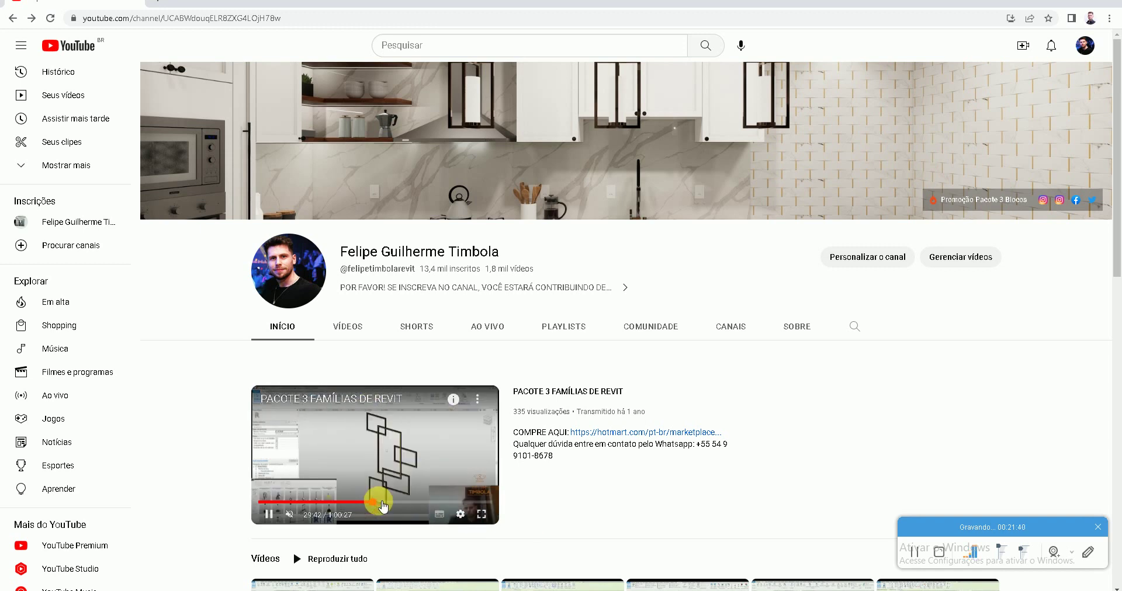
drag(383, 506, 403, 506)
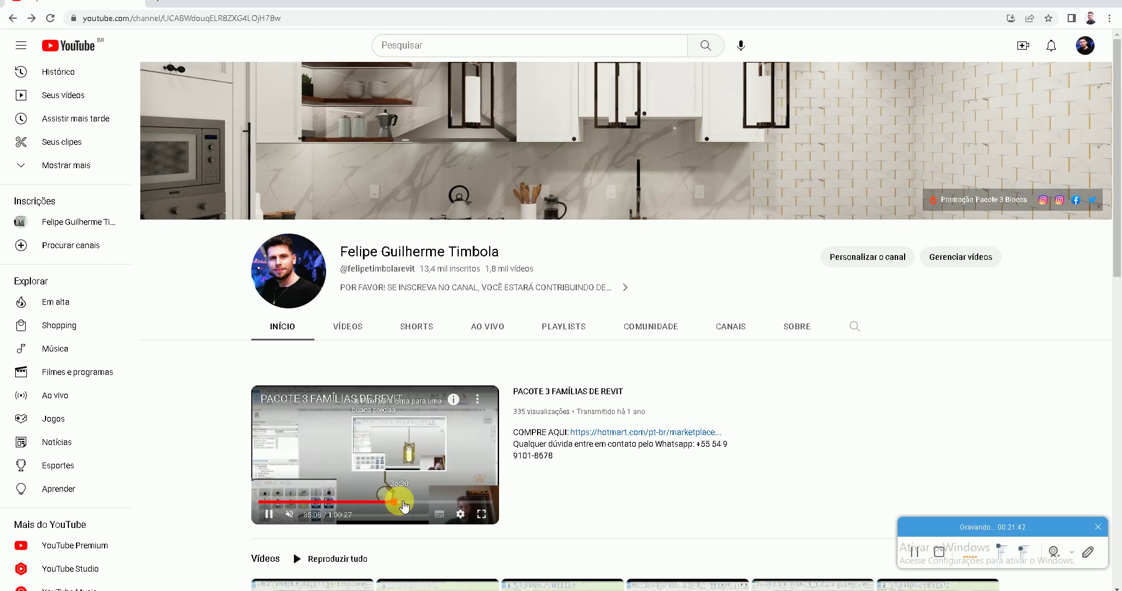
click(404, 506)
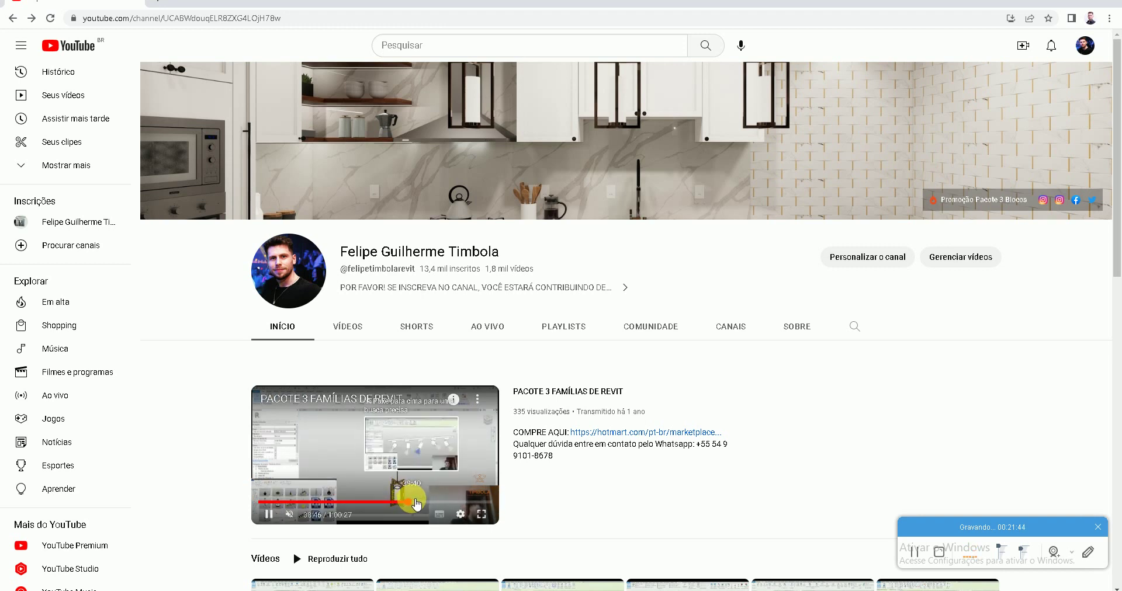
click(422, 504)
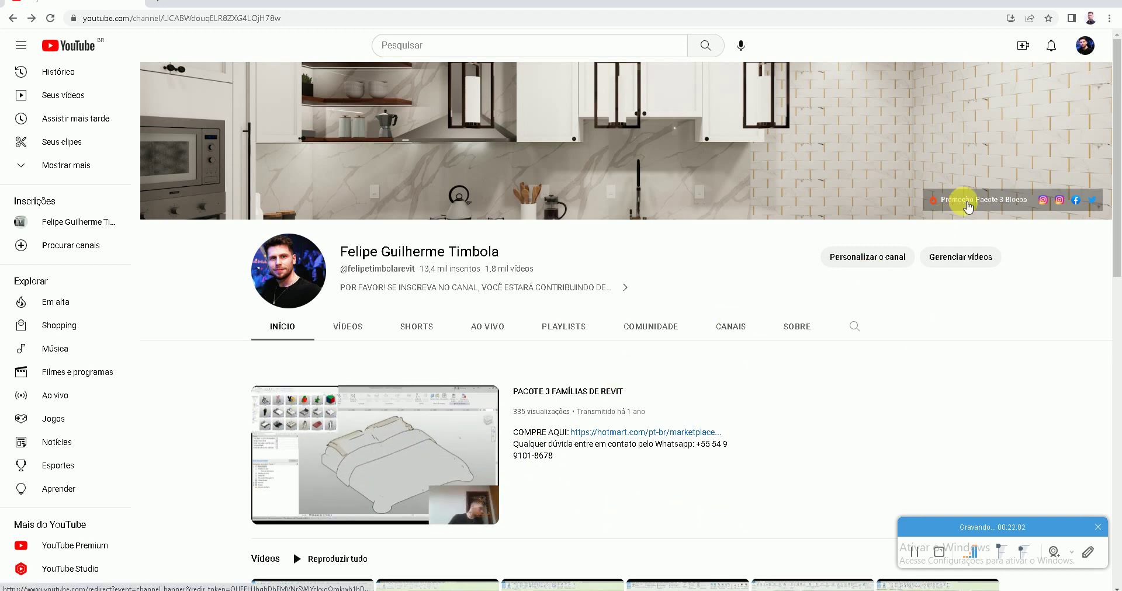
Open the Hotmart Pacote 3 Blocos promotion, highlight the R$ 125,00 price, and return to YouTube
click(961, 200)
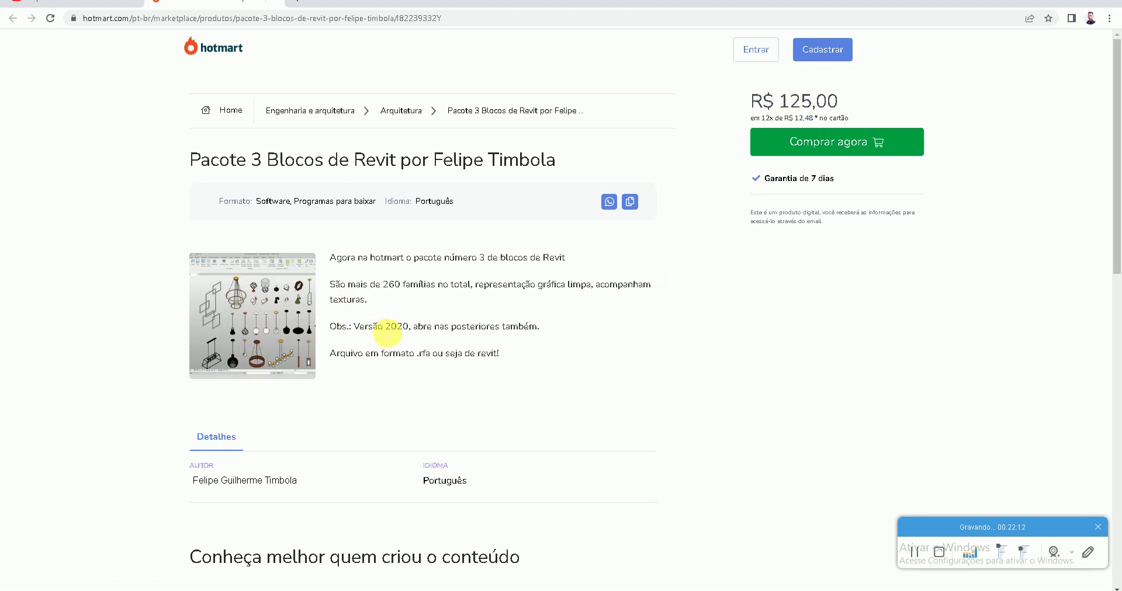
drag(407, 327, 409, 326)
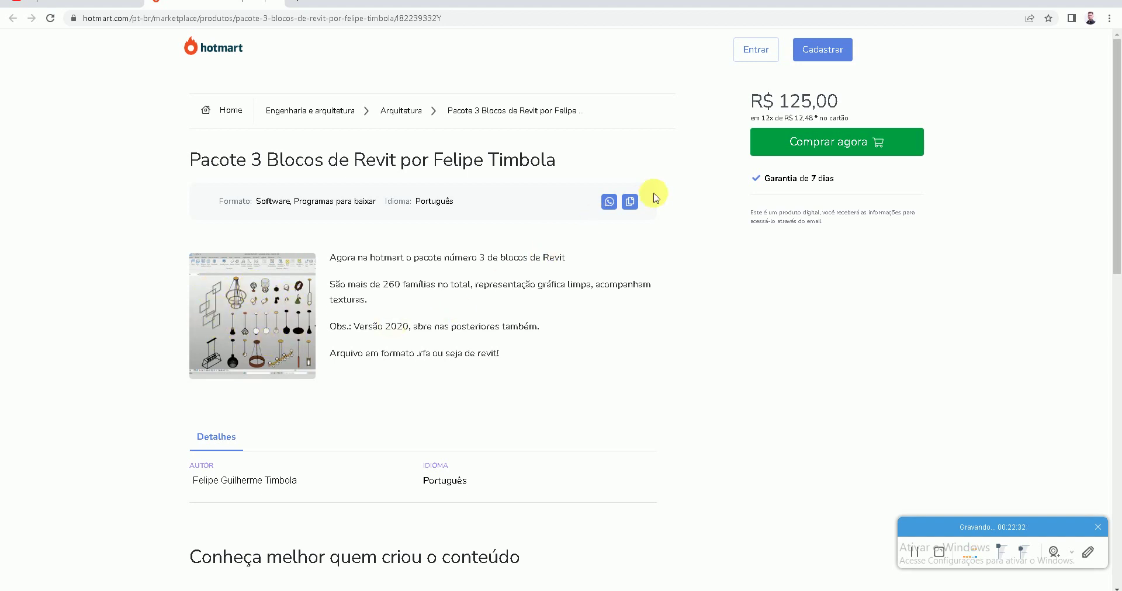
drag(779, 101, 832, 103)
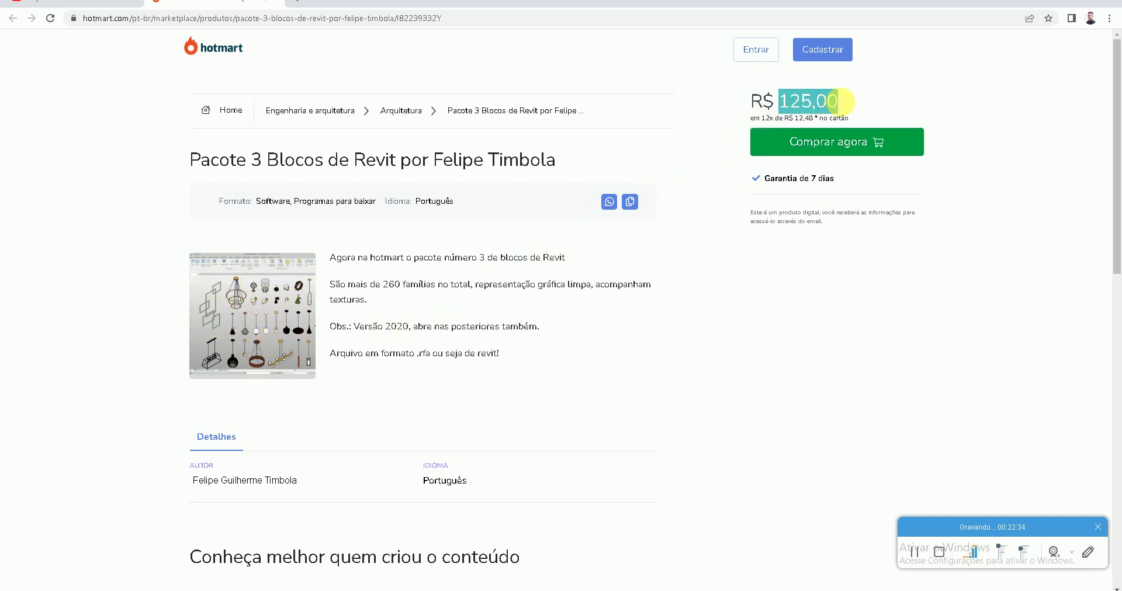
click(731, 137)
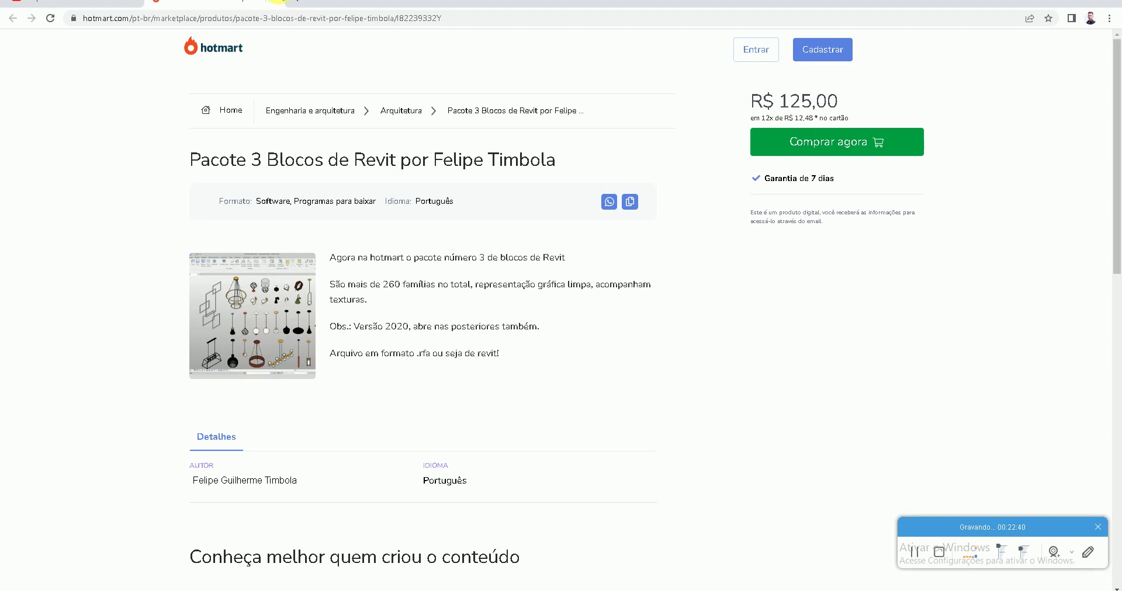
click(278, 2)
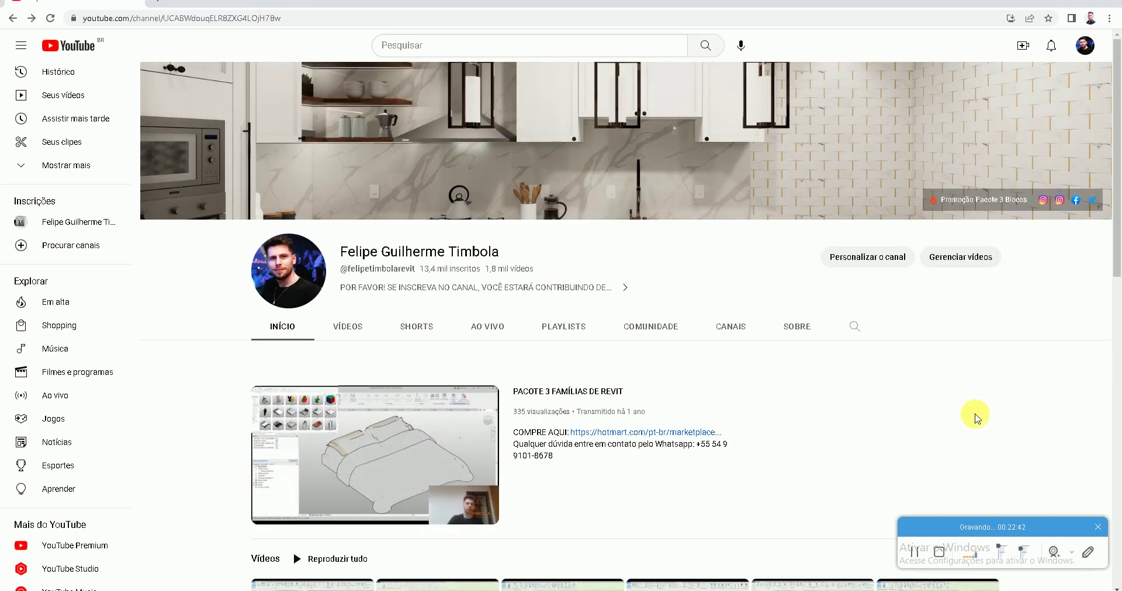
Open the linked Instagram profile and step through the Revit + Enscape highlight stories
click(1043, 203)
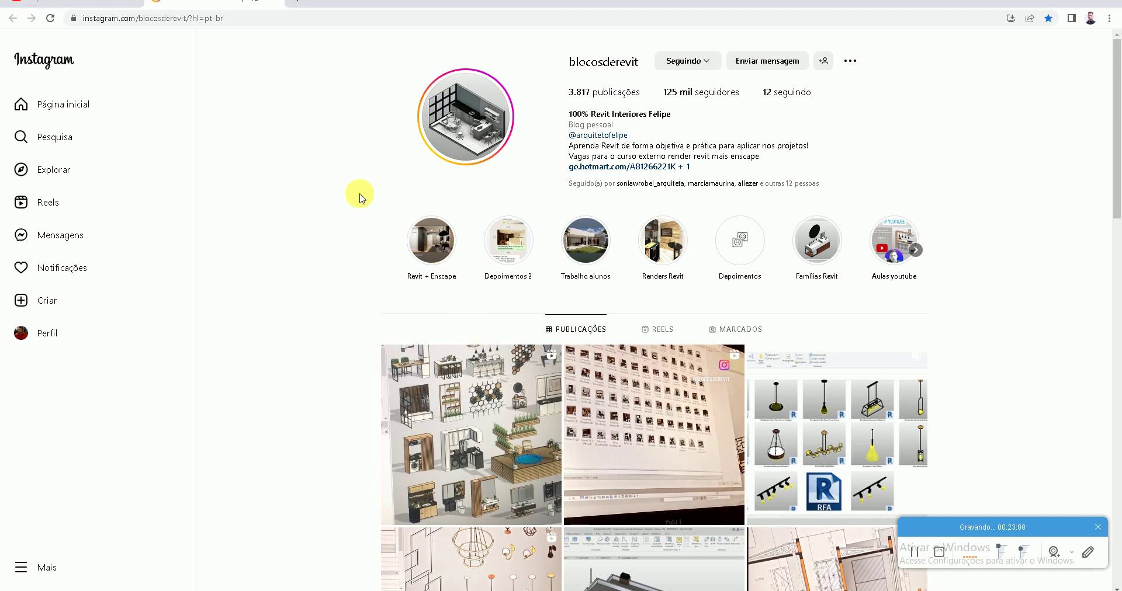
click(464, 177)
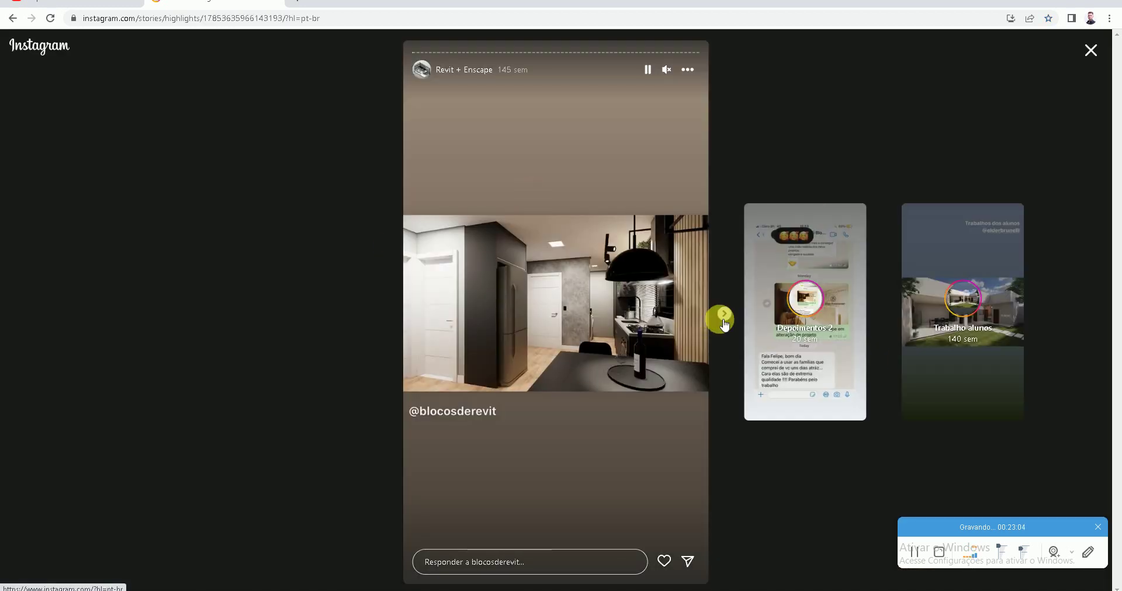
click(723, 316)
click(723, 316)
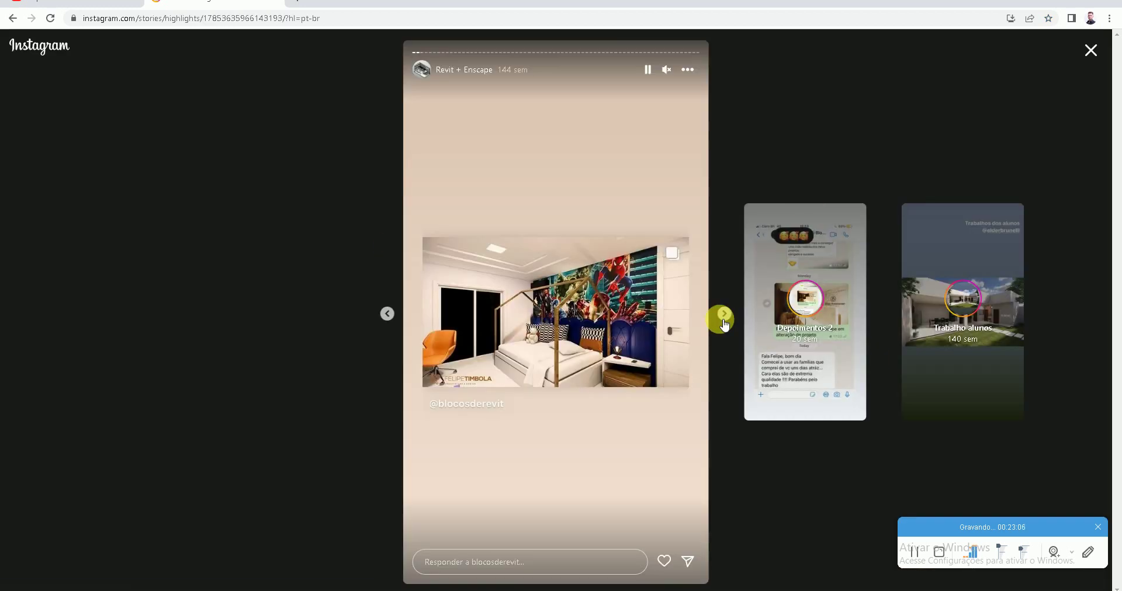
click(723, 316)
click(724, 320)
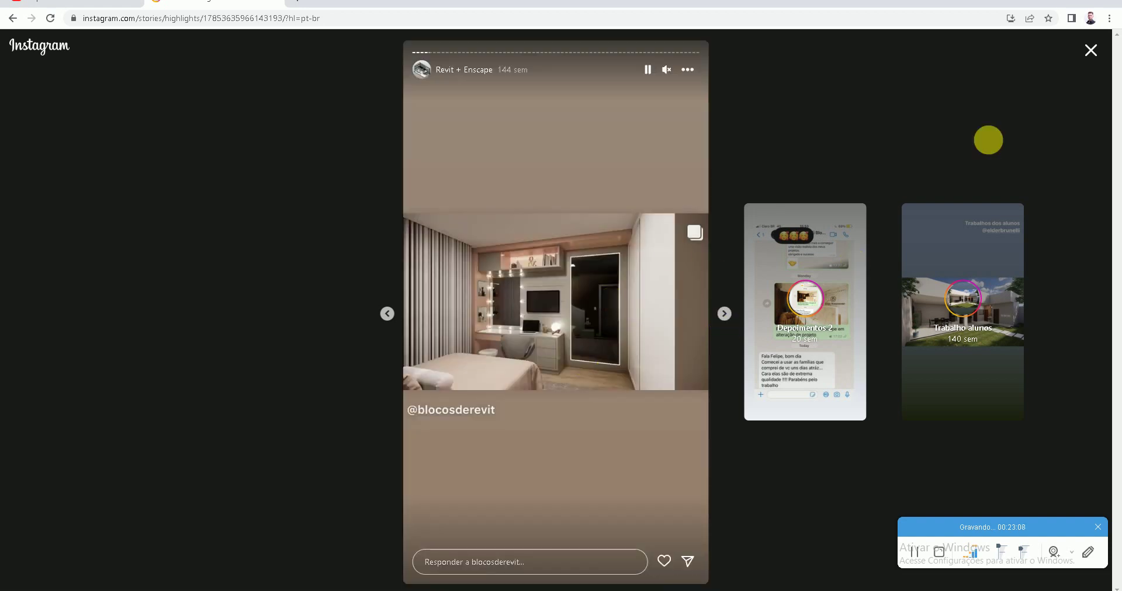
Step through the Depoimentos 2 testimonial stories and close the viewer
click(1091, 49)
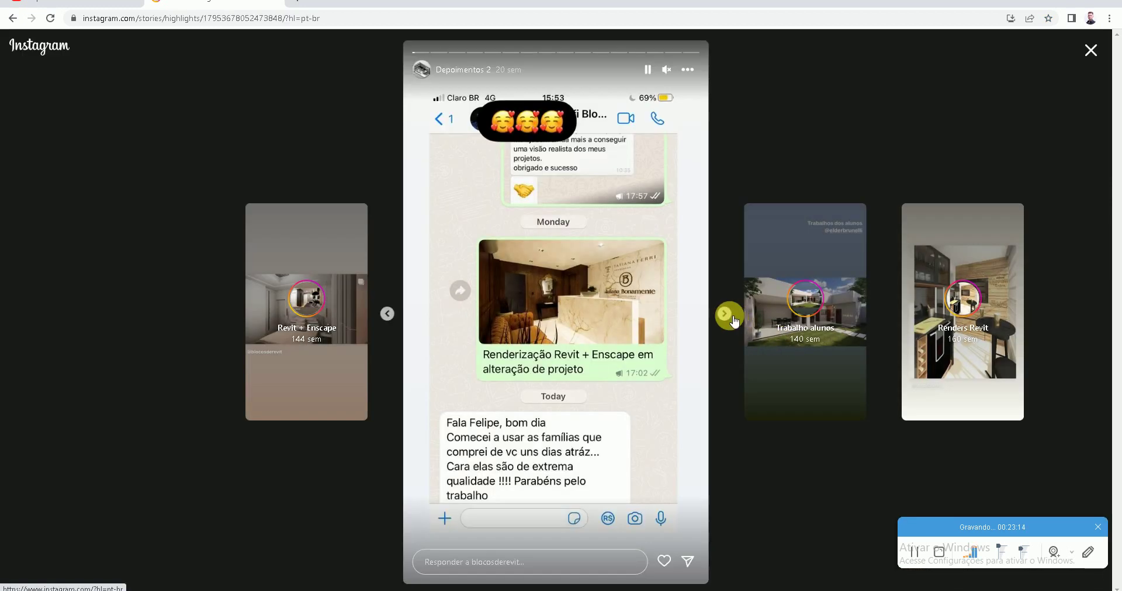
click(725, 315)
click(725, 316)
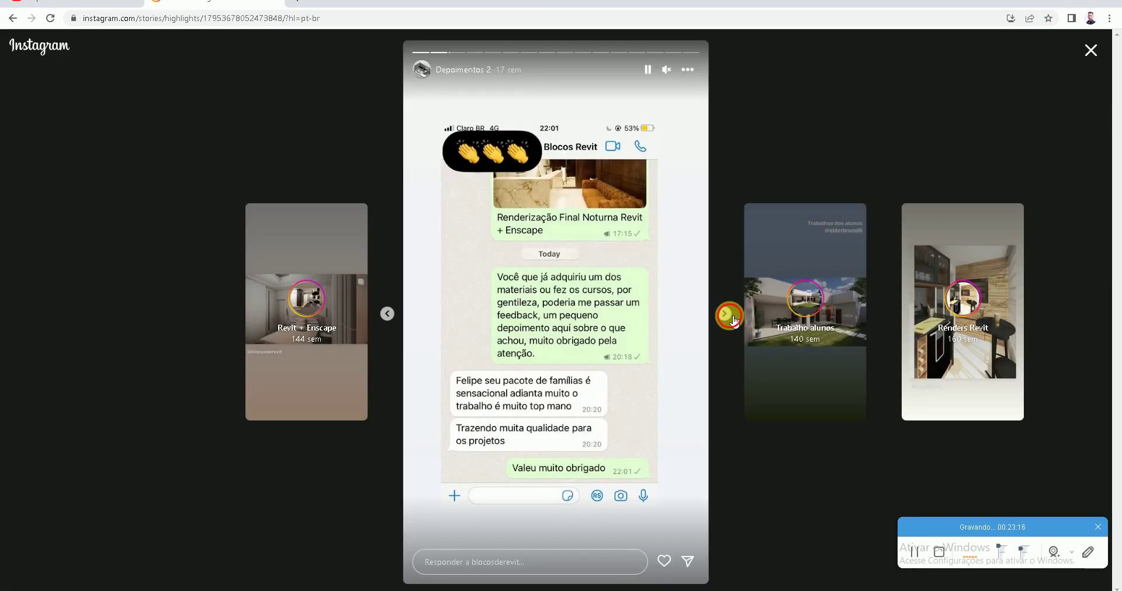
click(734, 319)
click(734, 320)
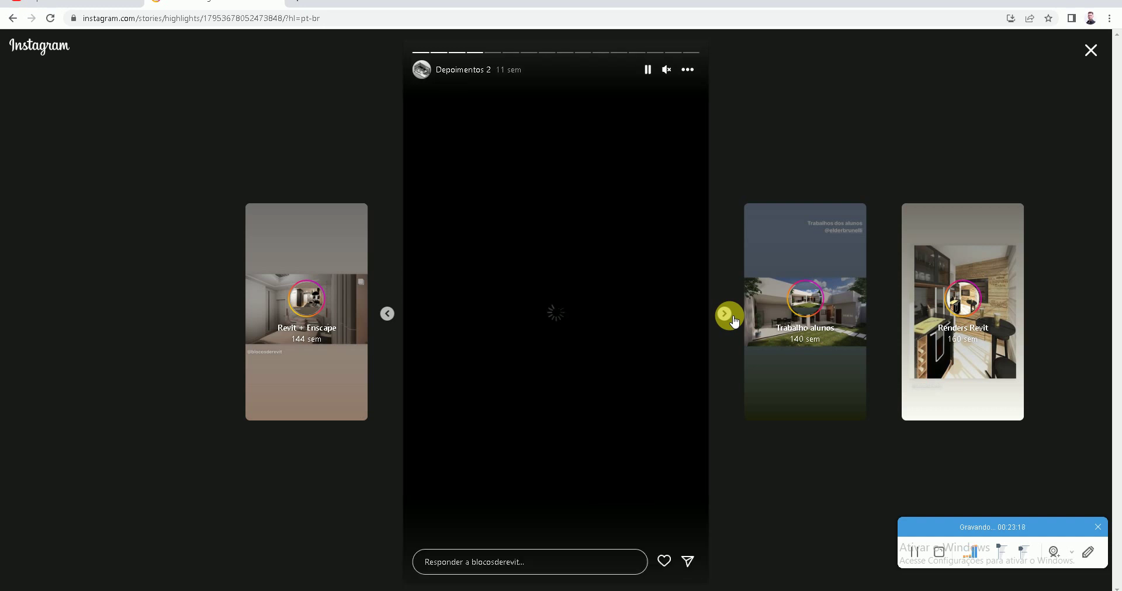
click(734, 319)
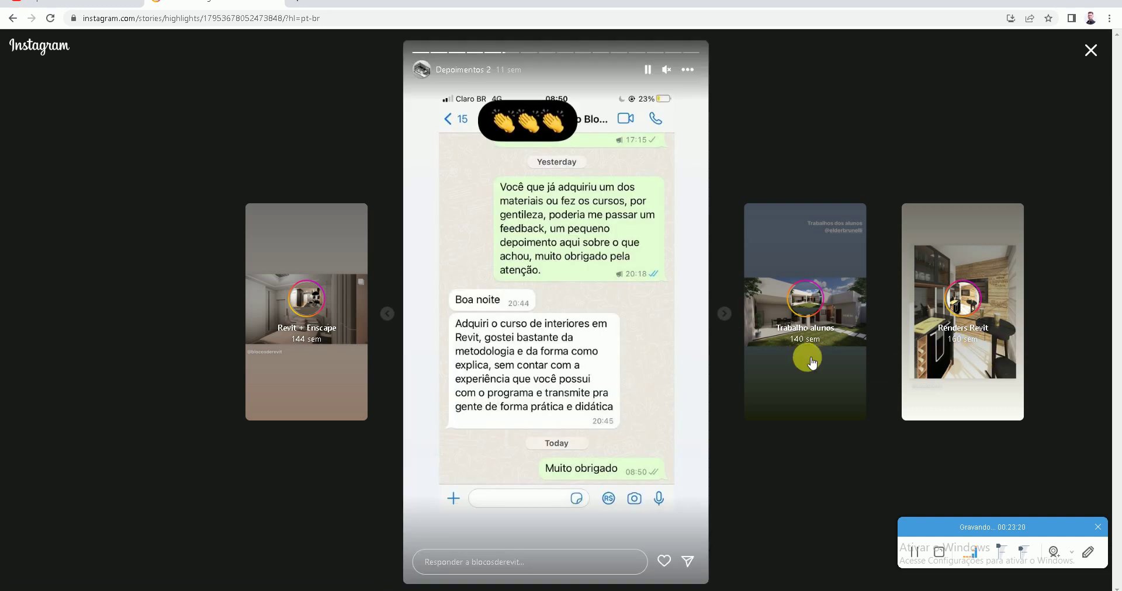
click(1090, 54)
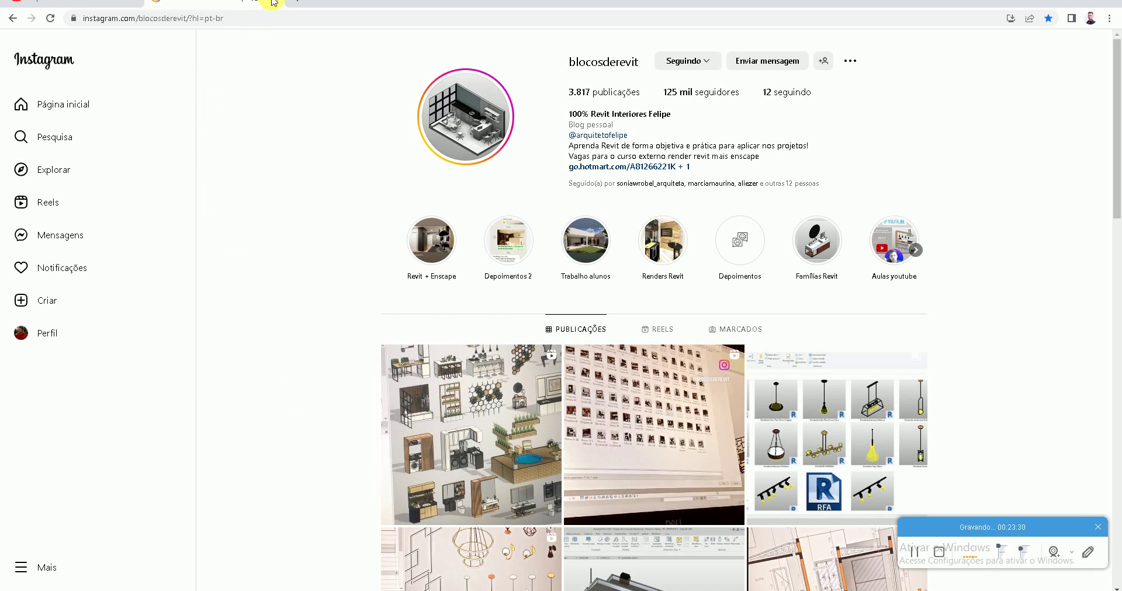
Visit the channel's linked architecture Instagram profile and Facebook page from YouTube
click(273, 3)
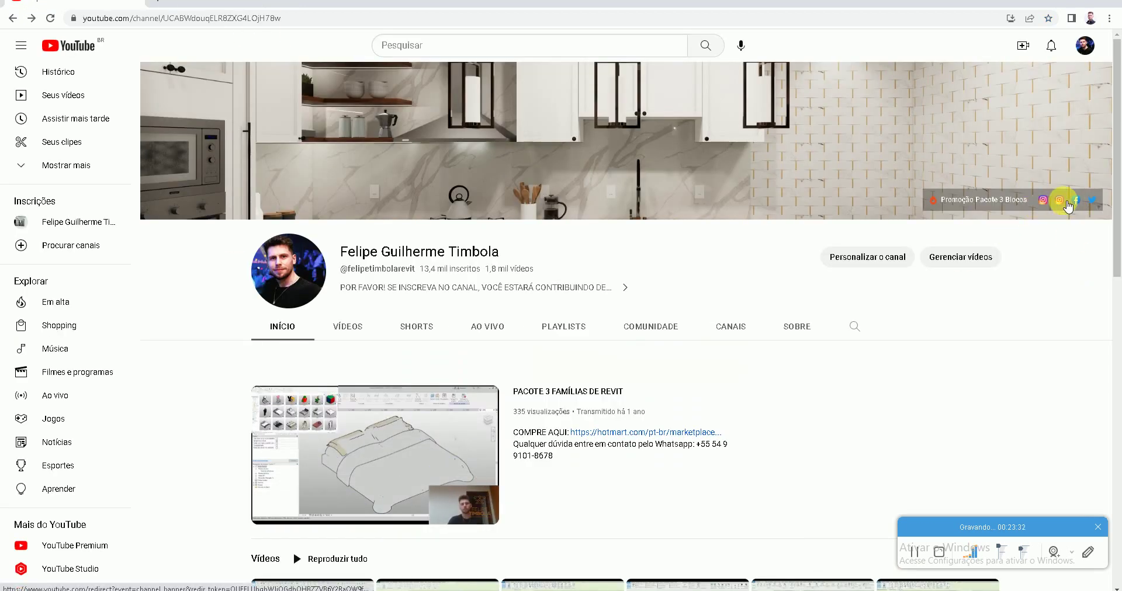
click(1066, 205)
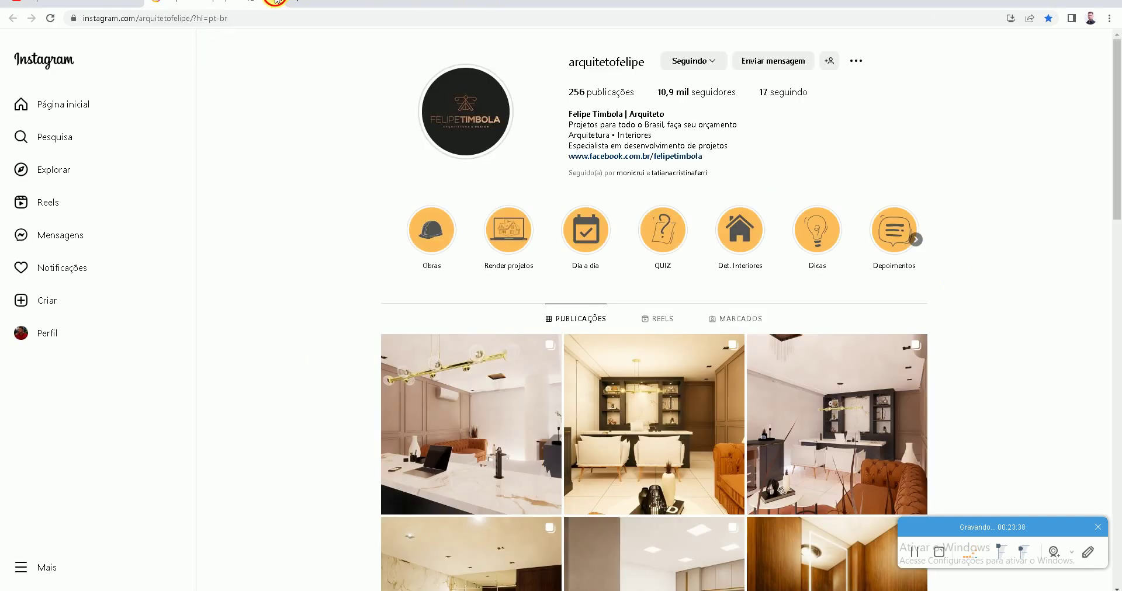
click(275, 3)
click(1077, 203)
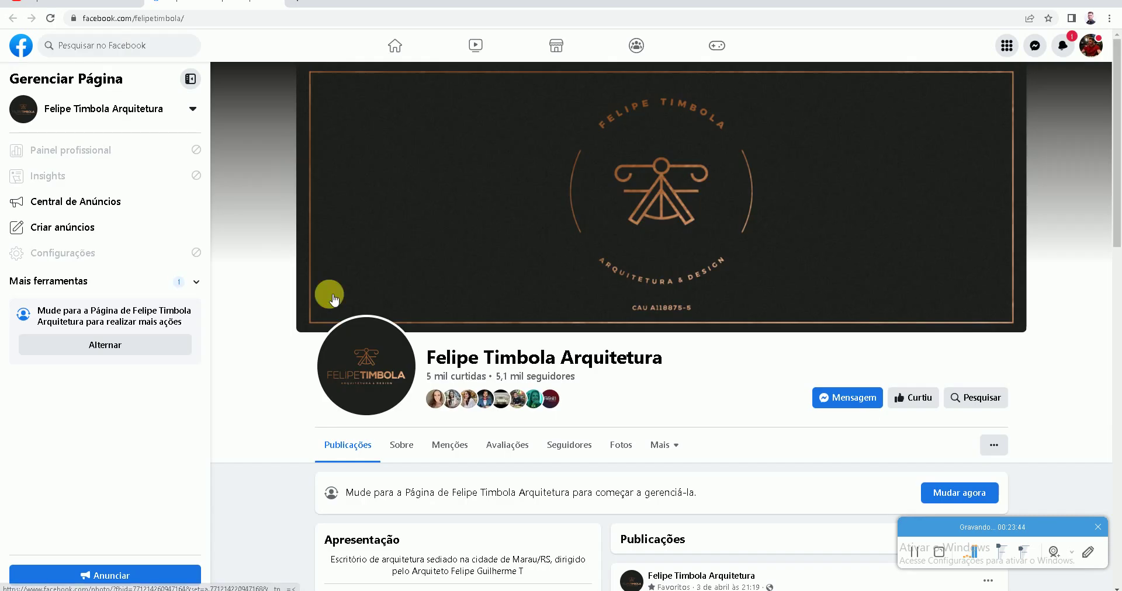
scroll(396, 158, down, 4)
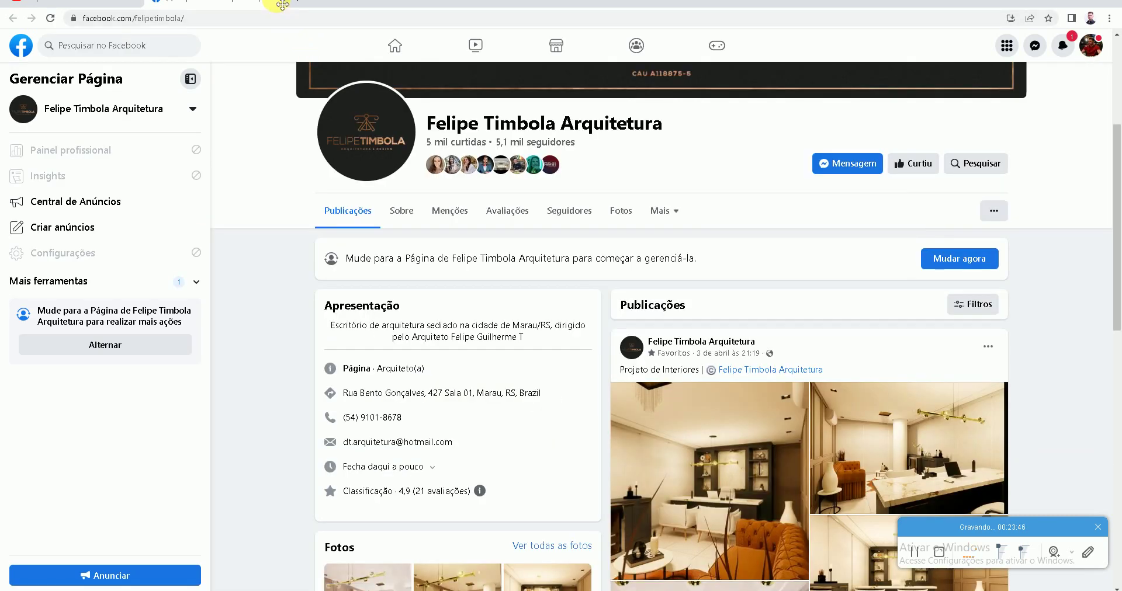
click(283, 5)
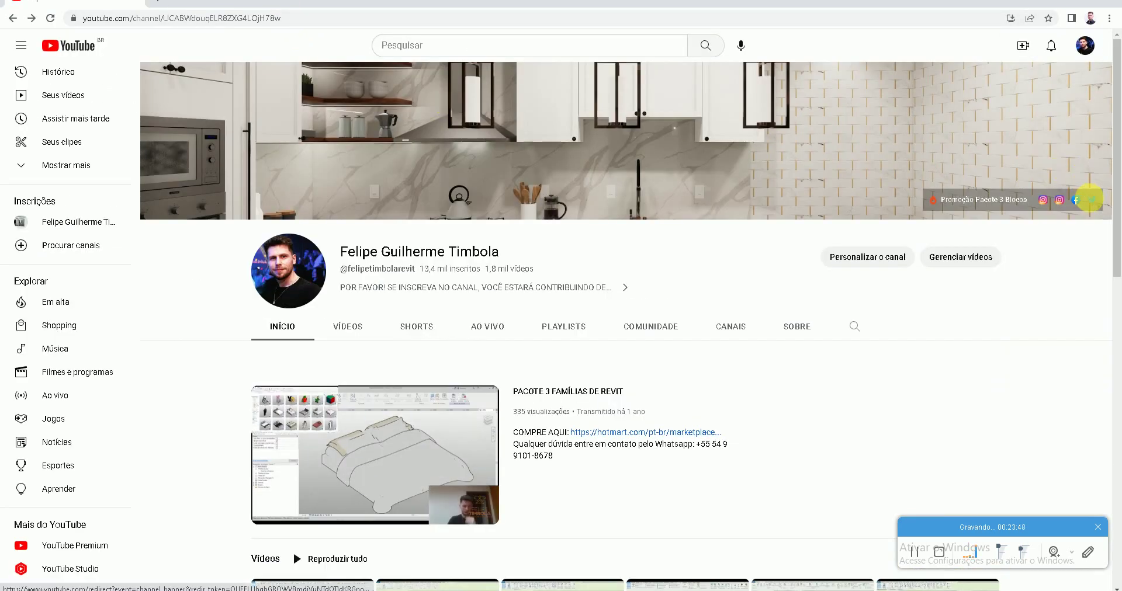
Visit the linked Twitter profile, dismiss notifications, and show the desktop with Win+D
click(1090, 197)
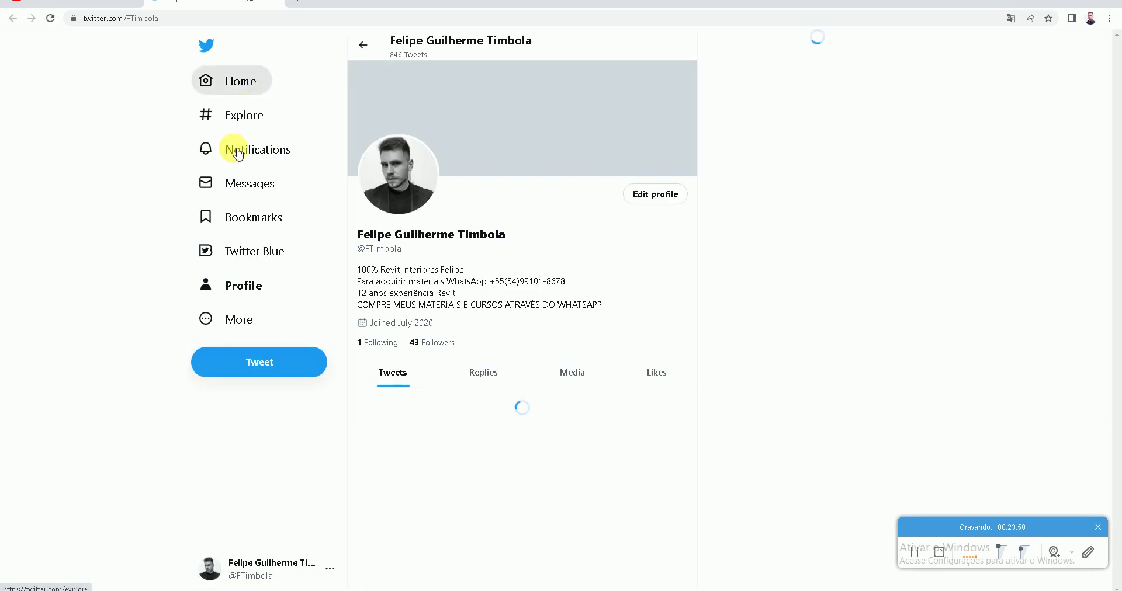
click(277, 3)
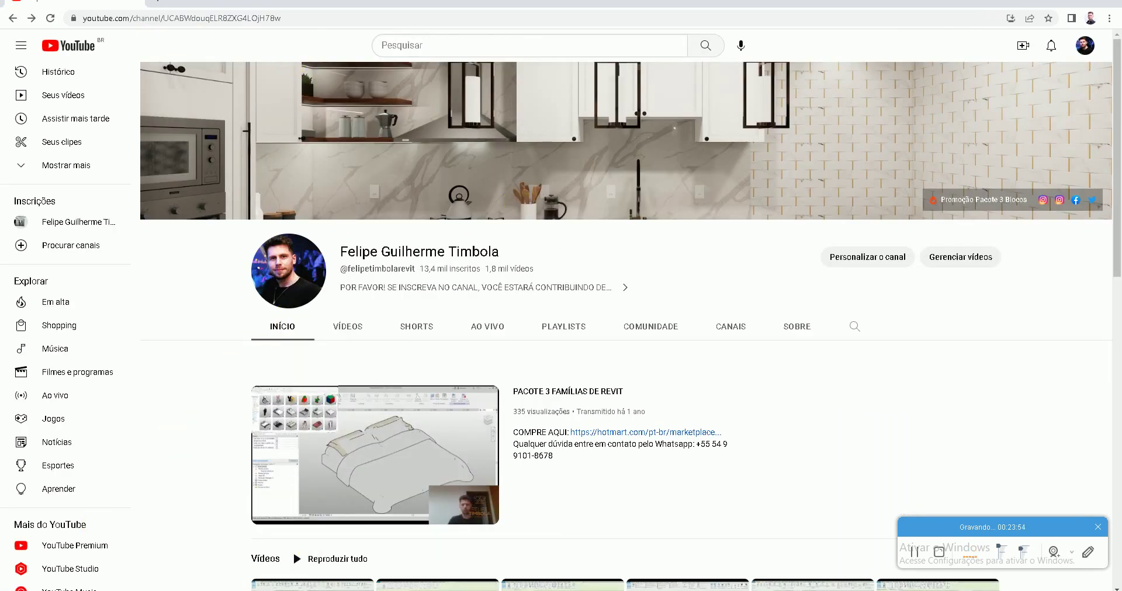
click(1084, 581)
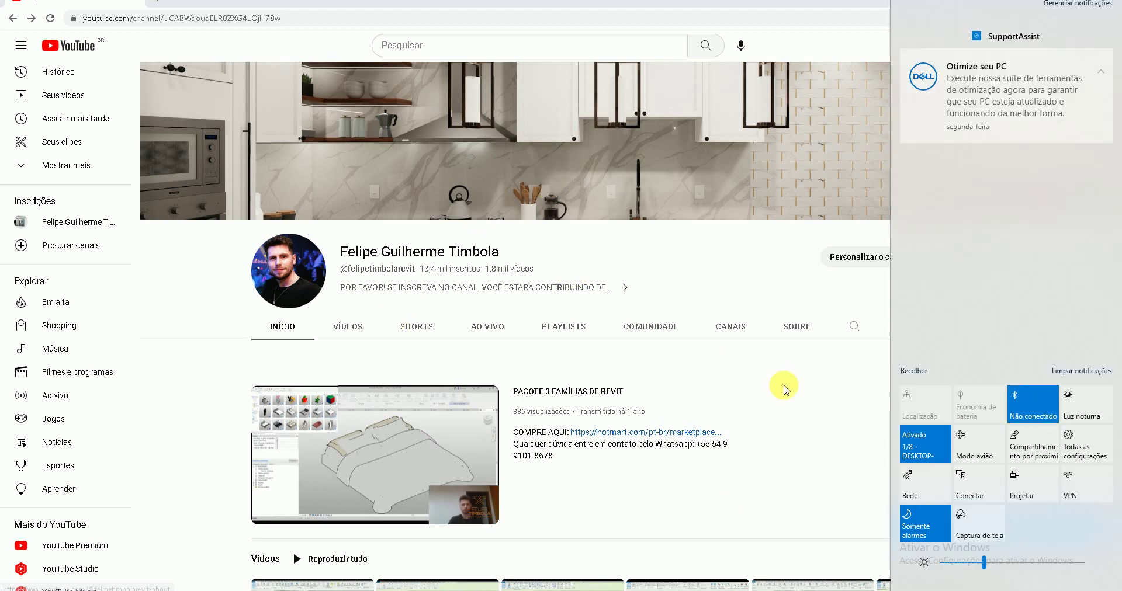
click(846, 428)
key(super+d)
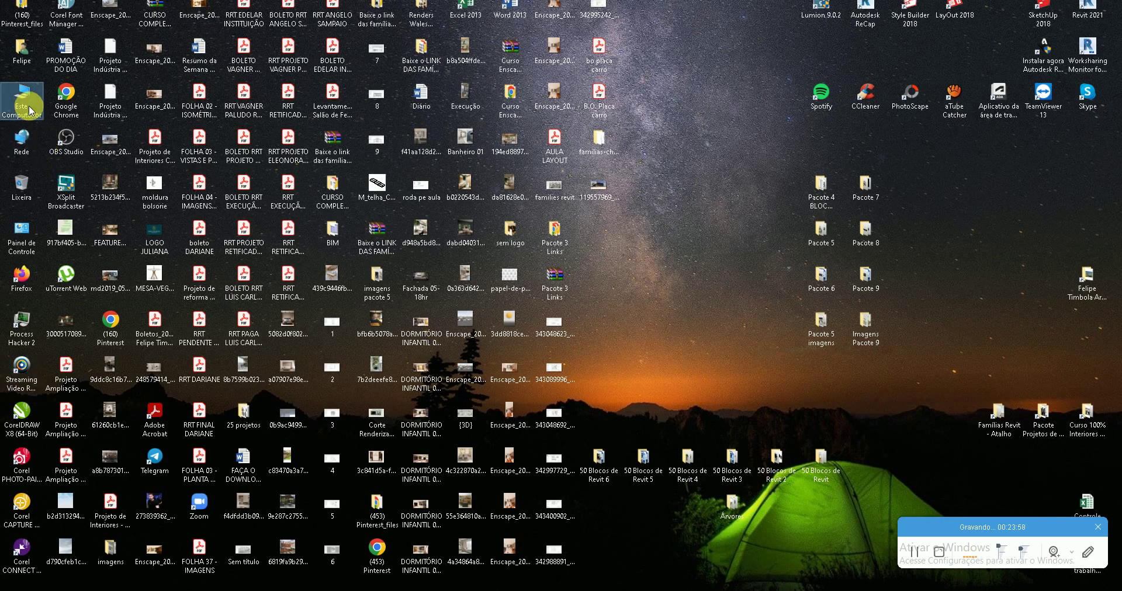
Browse the interiors Revit course and CURSO EXTERNO RESIDENCIAL REVIT folders on Dados (D:)
key(super+e)
double_click(451, 233)
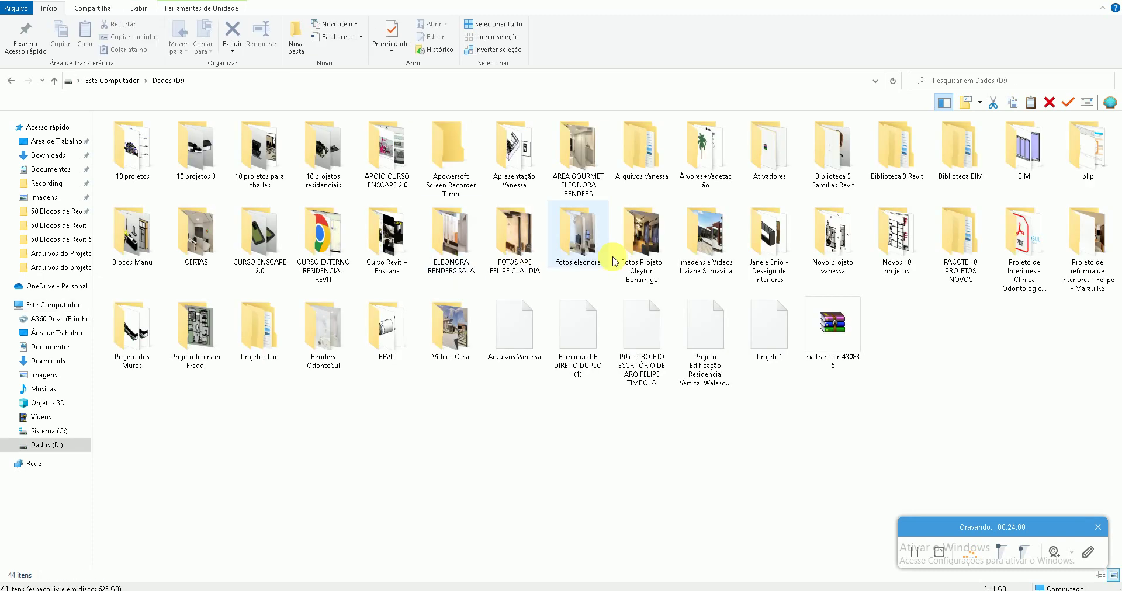
double_click(1085, 146)
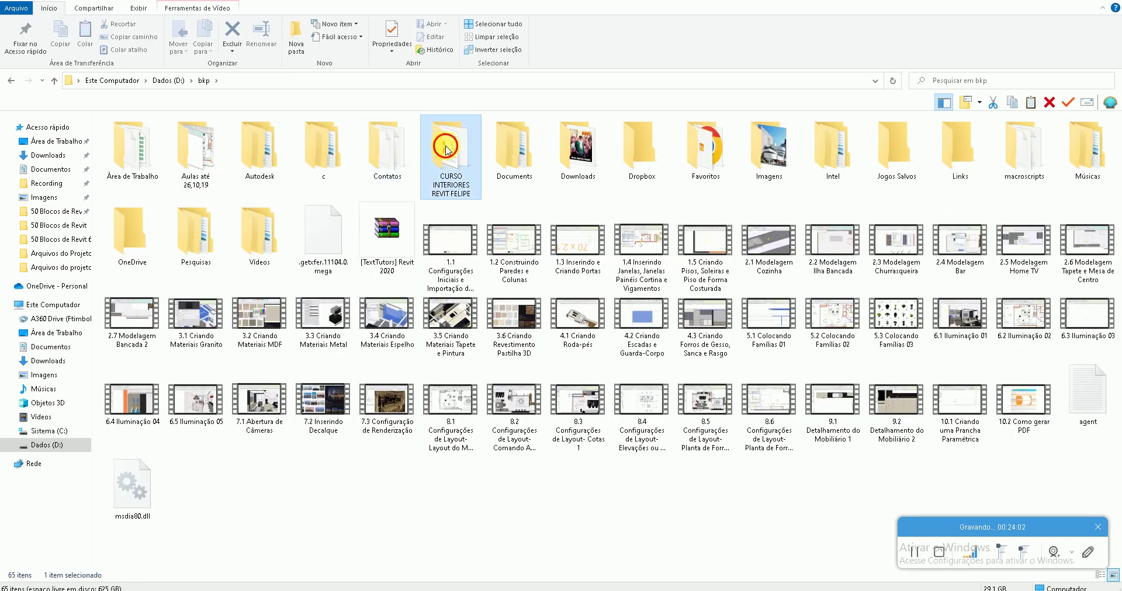
double_click(447, 147)
mouse_move(48, 289)
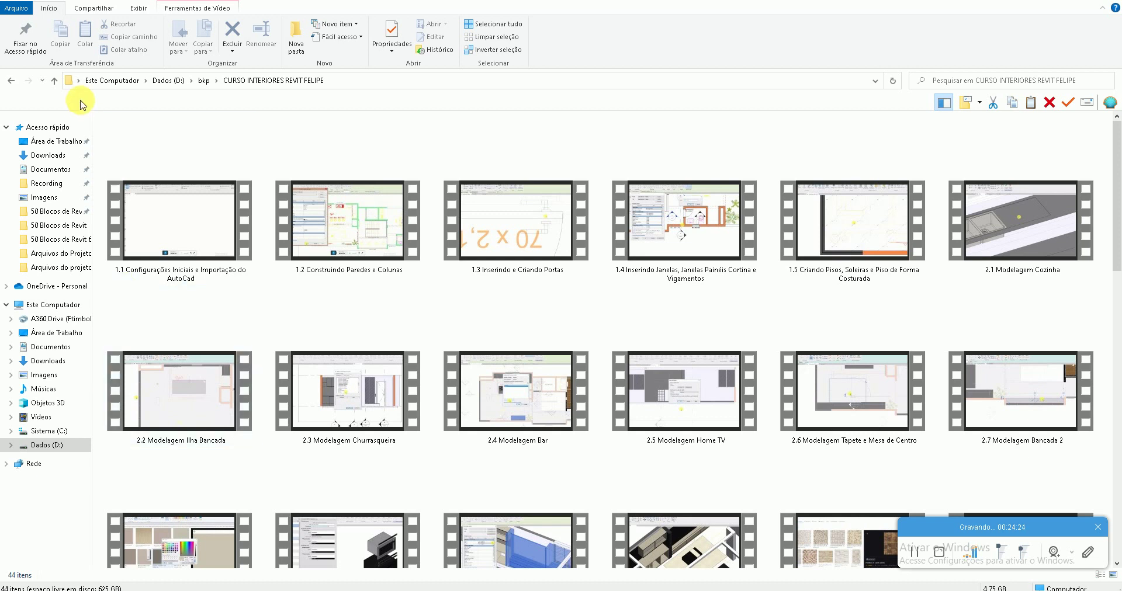
click(168, 80)
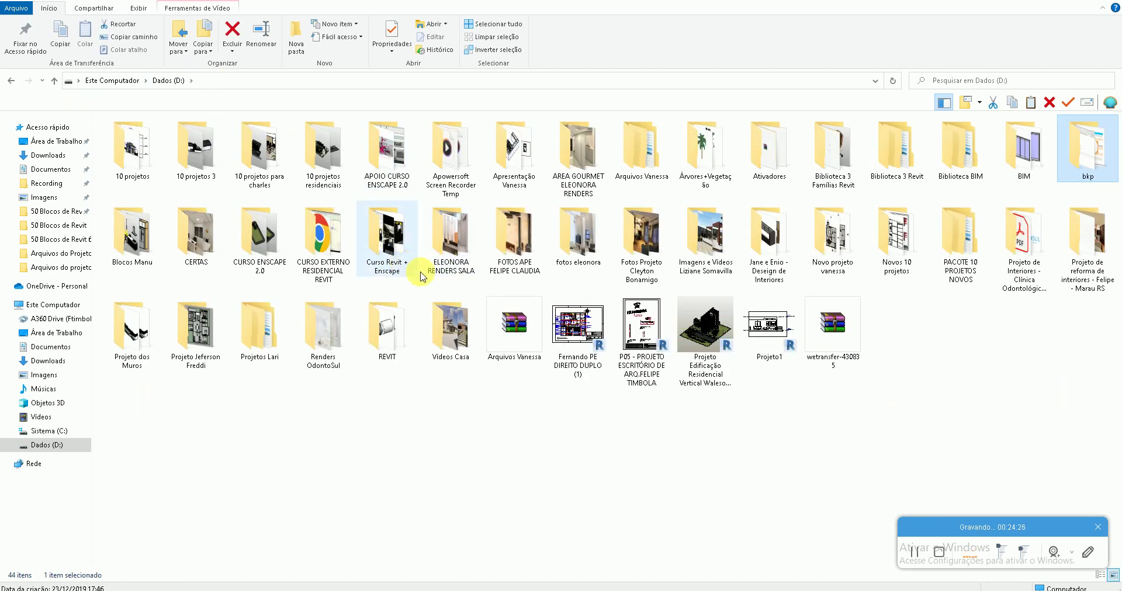
double_click(327, 243)
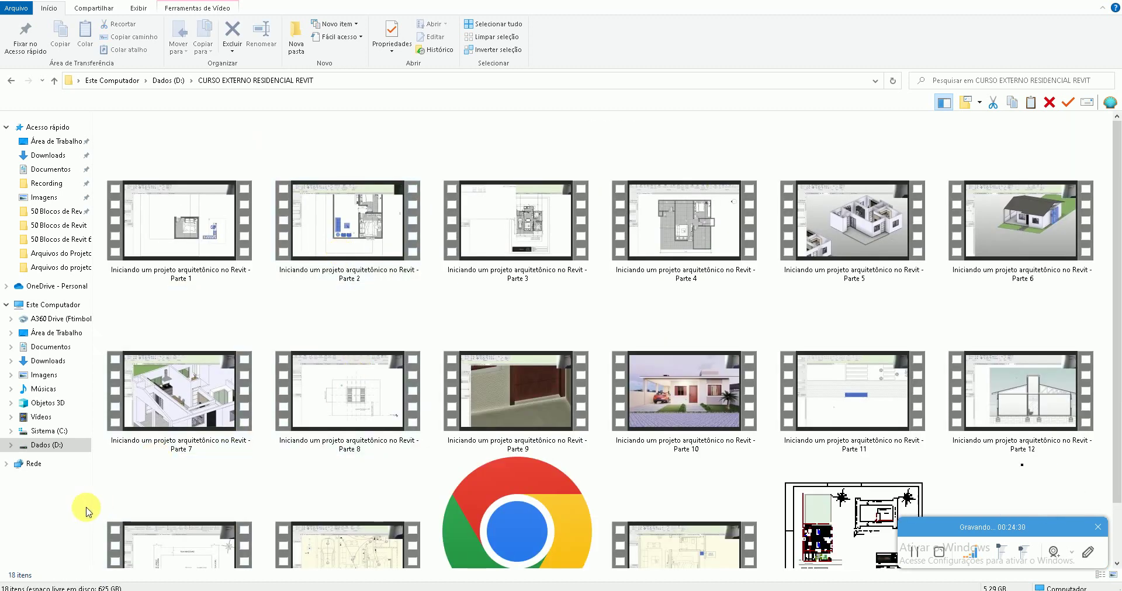
scroll(88, 512, down, 1)
scroll(88, 512, up, 1)
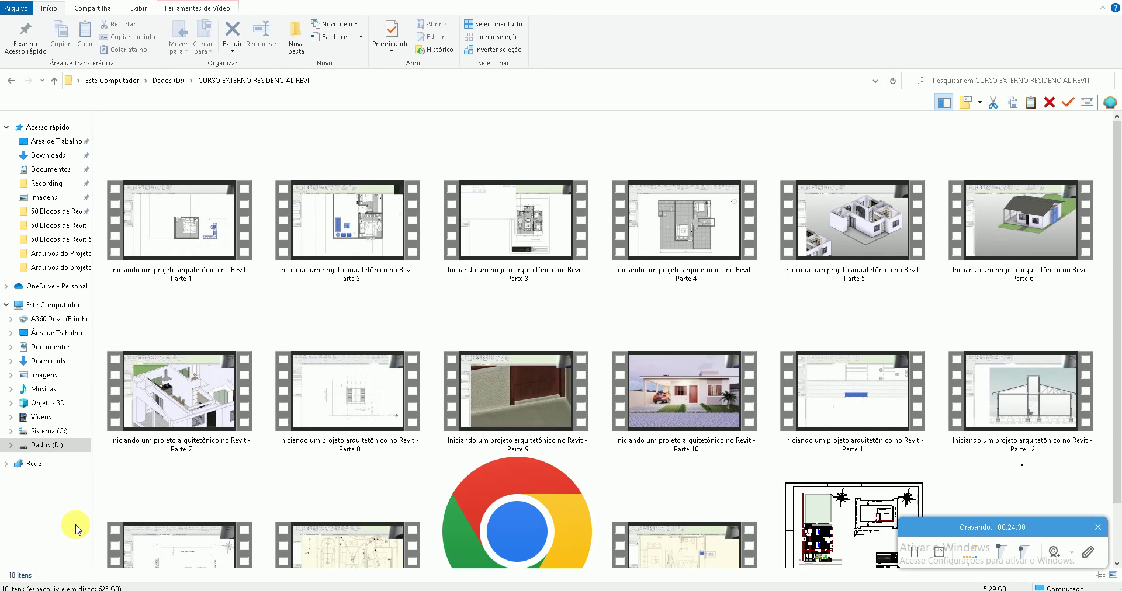
click(168, 82)
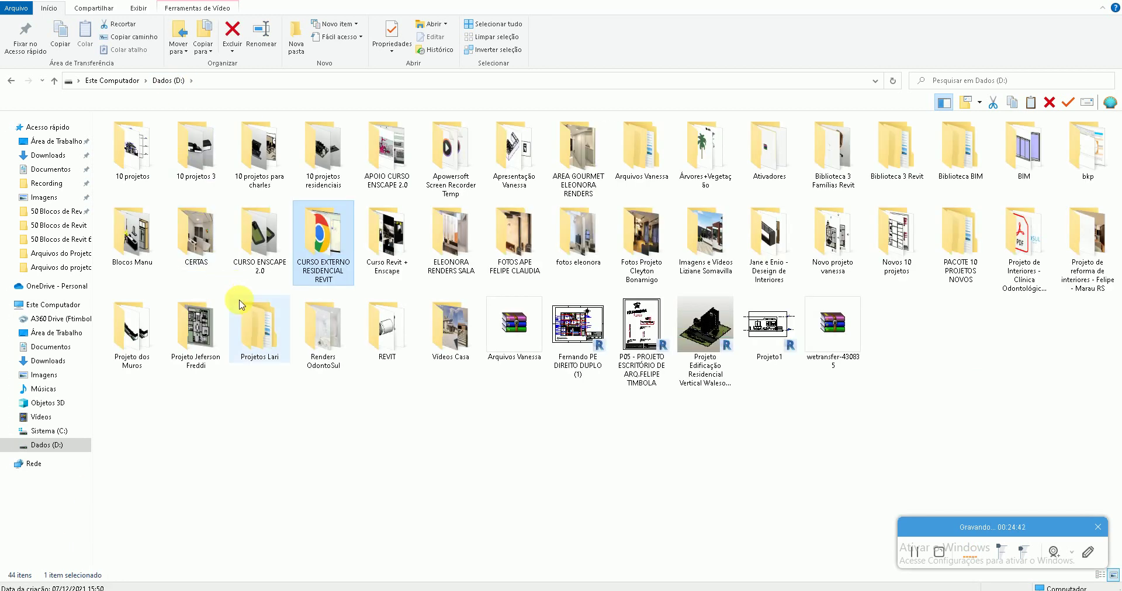
Browse the CURSO ENSCAPE 2.0 lessons and Curso Revit + Enscape folder, then show the desktop
double_click(258, 131)
double_click(150, 134)
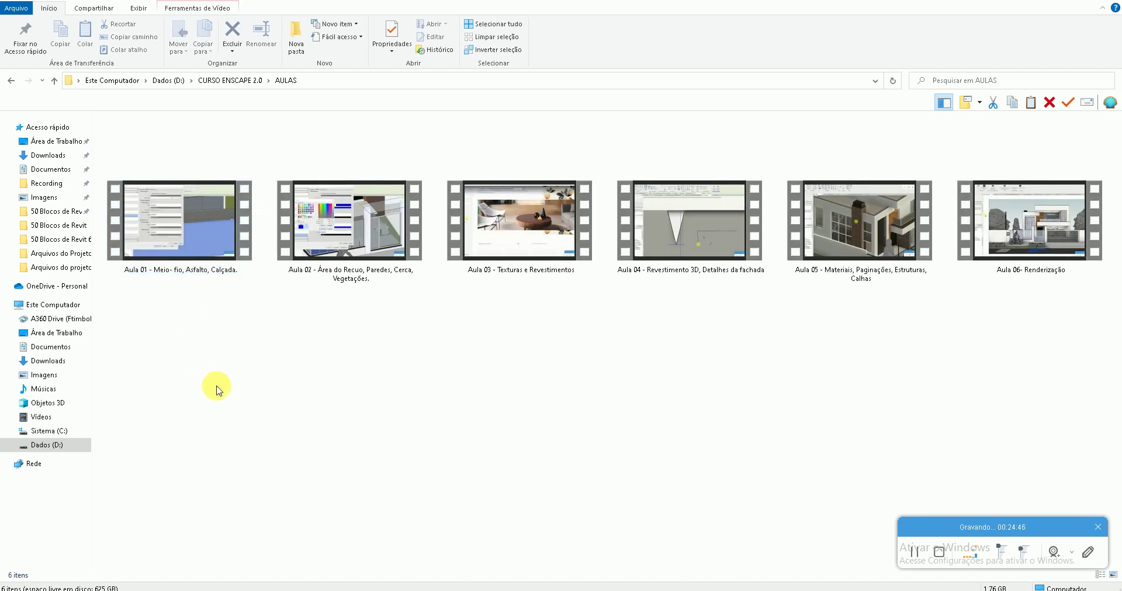
click(167, 81)
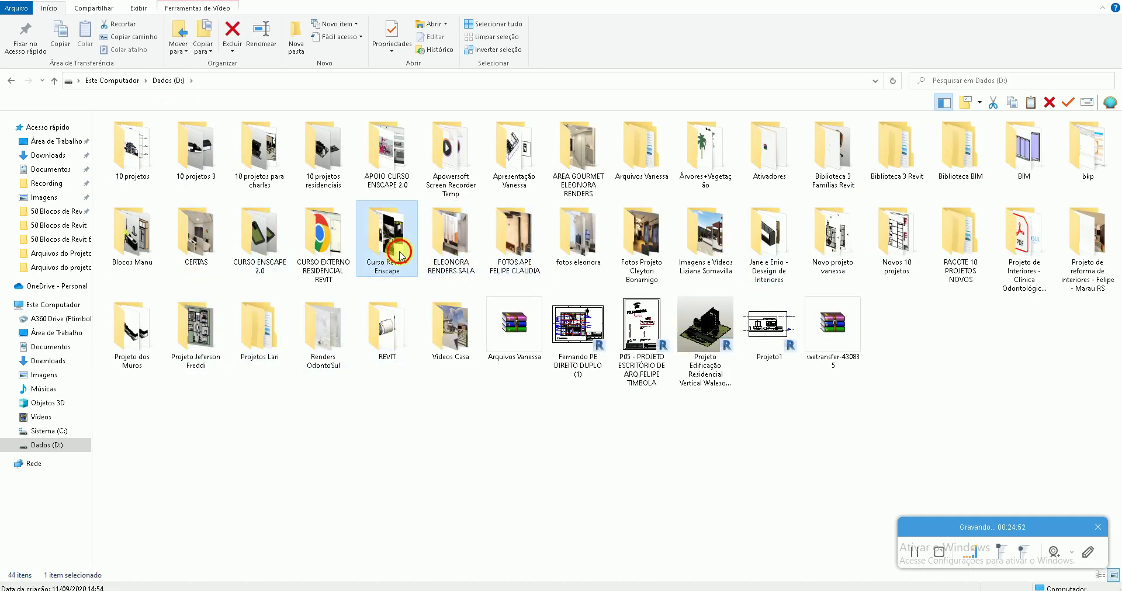
double_click(379, 256)
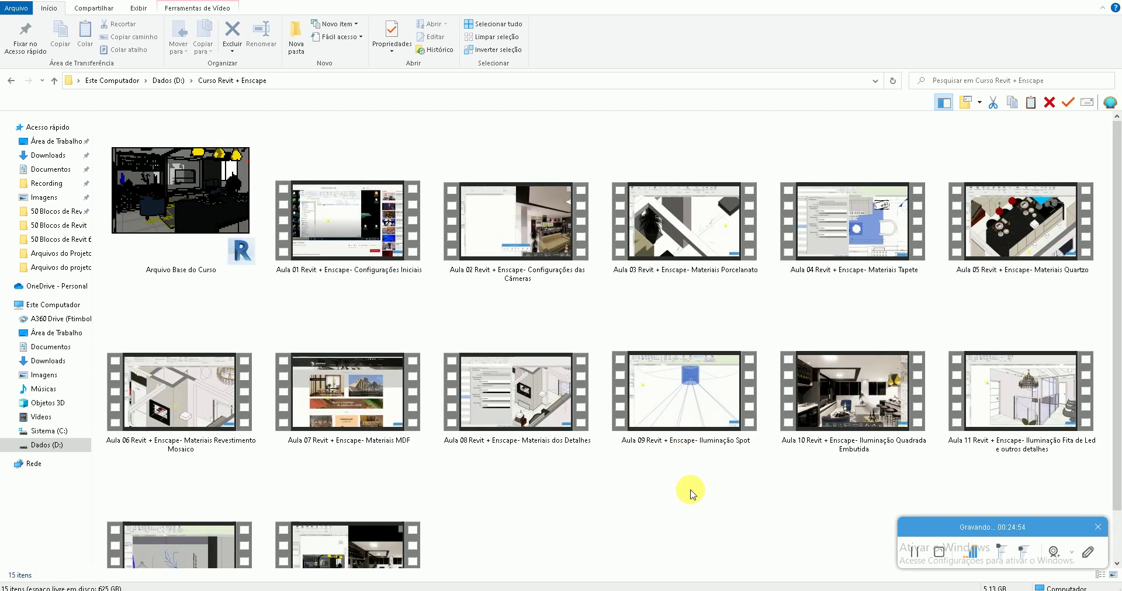
scroll(689, 494, down, 1)
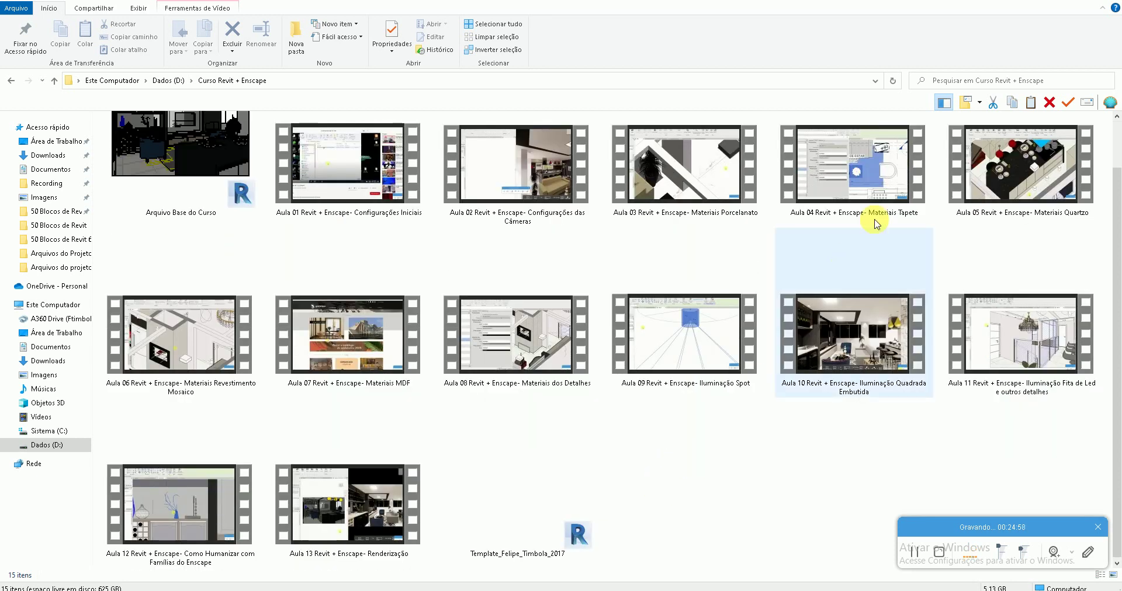
key(super+d)
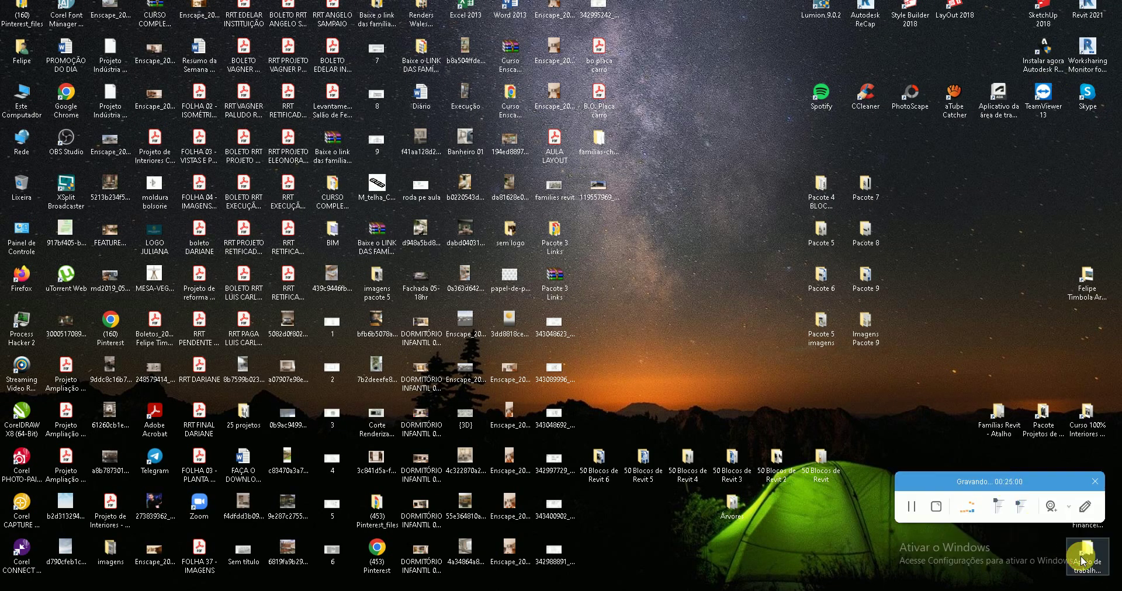
double_click(1082, 555)
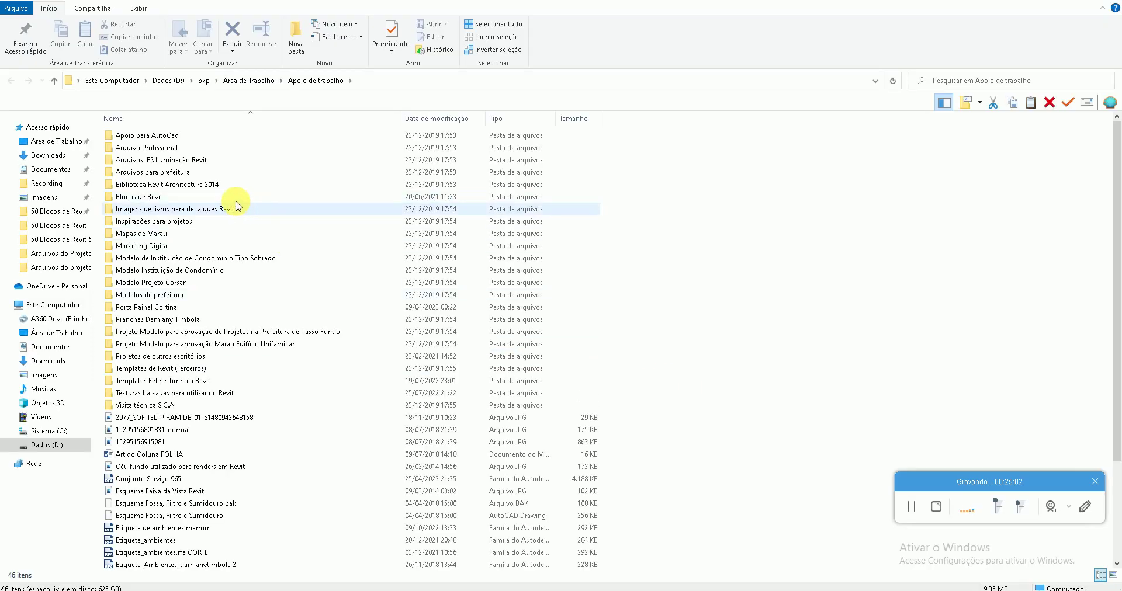
double_click(240, 196)
scroll(656, 311, down, 1)
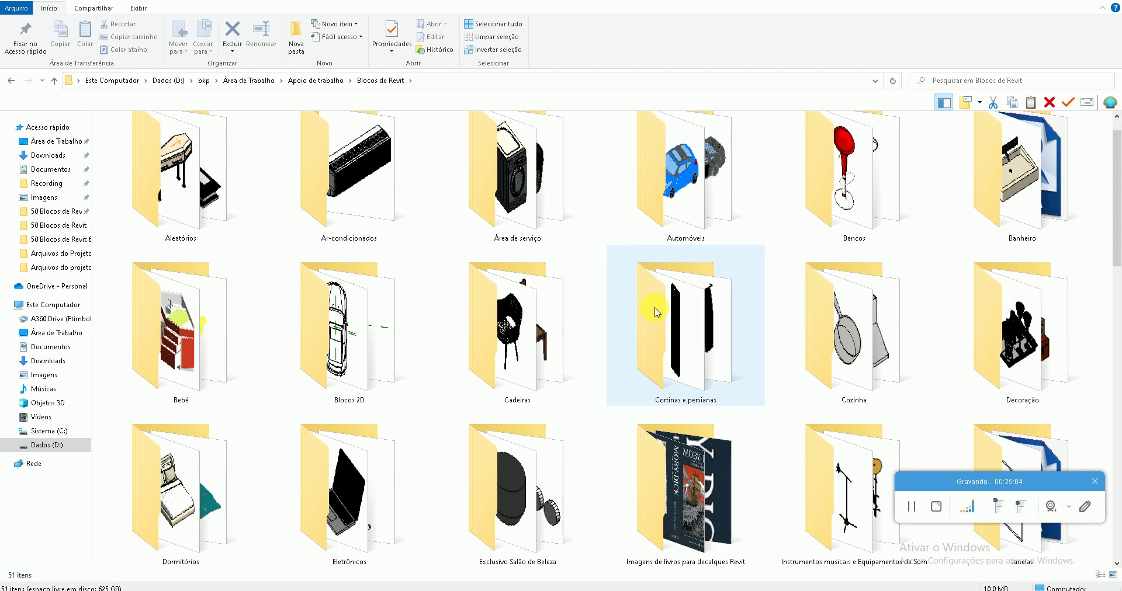
mouse_move(685, 325)
scroll(695, 356, down, 3)
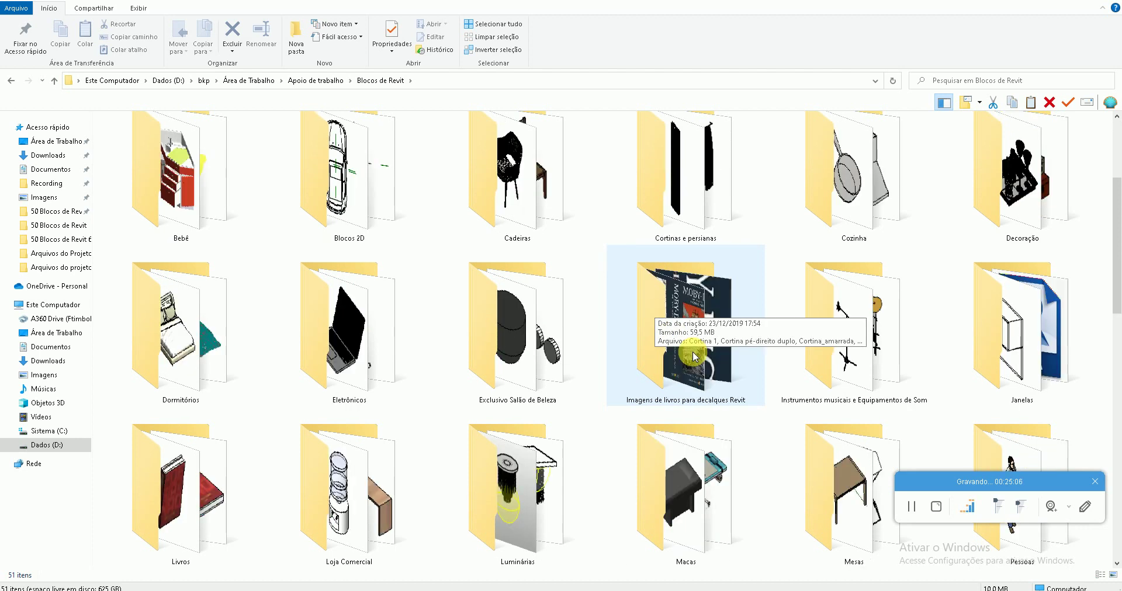
scroll(696, 357, down, 3)
scroll(695, 357, down, 3)
scroll(696, 356, up, 3)
scroll(696, 356, up, 1)
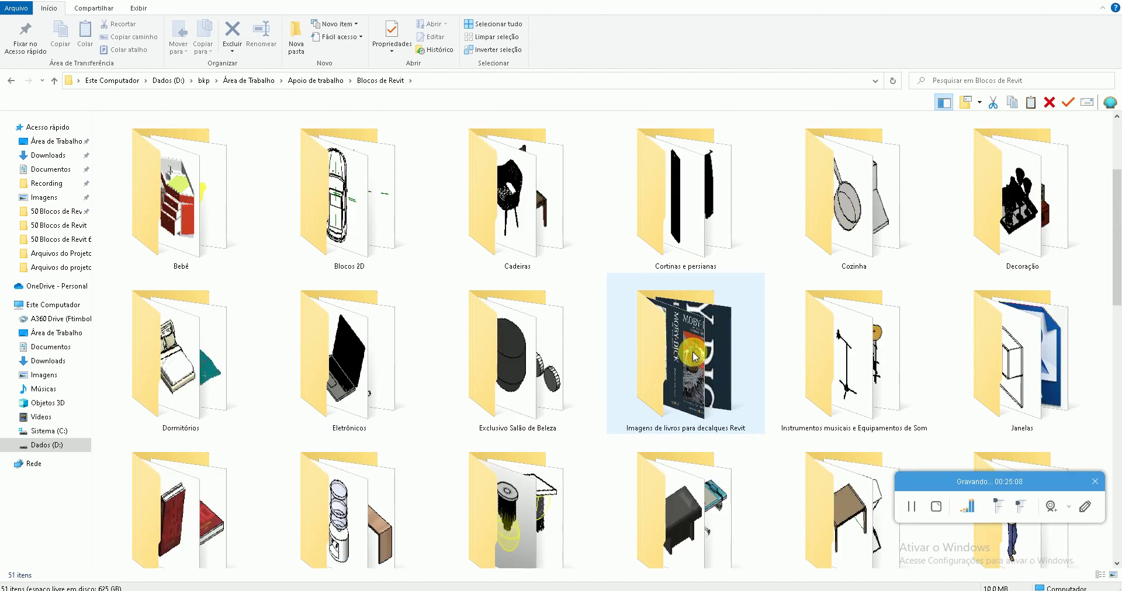
click(1104, 3)
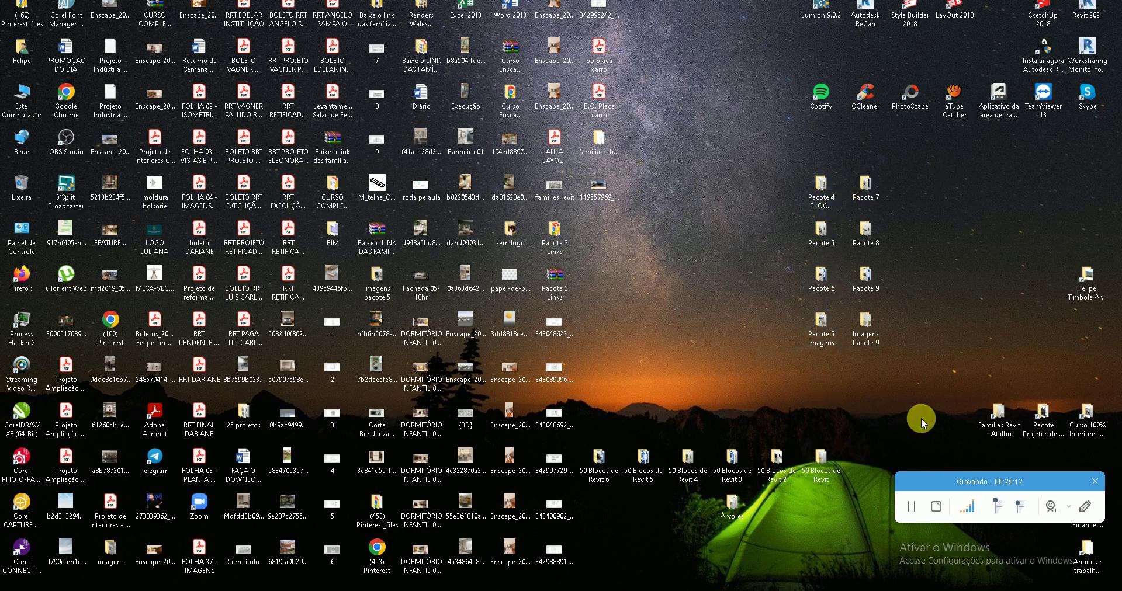
double_click(998, 416)
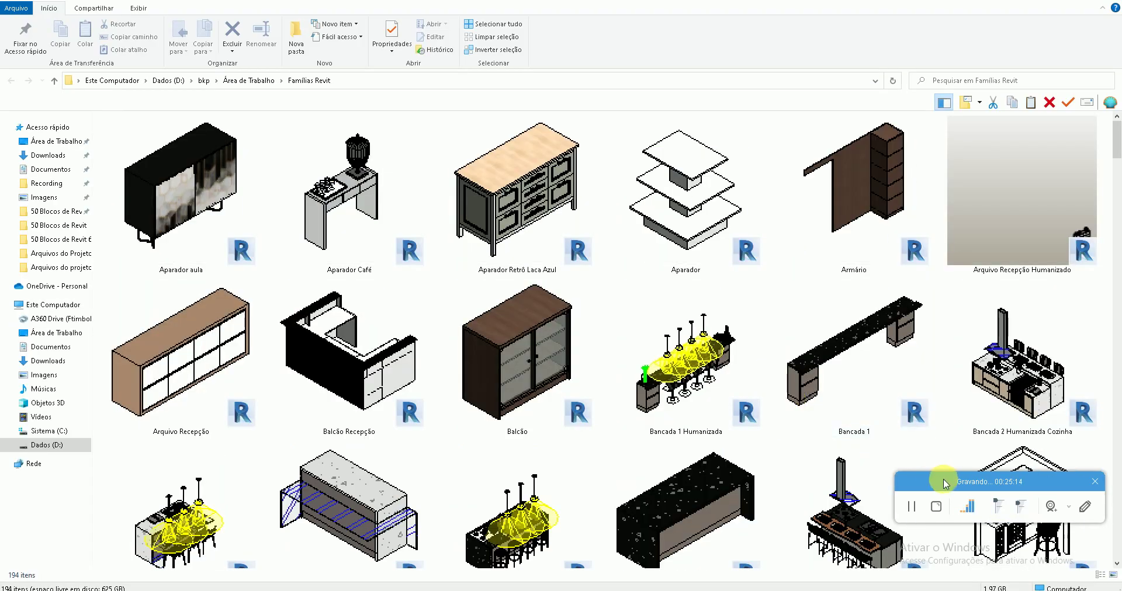
drag(944, 481, 945, 531)
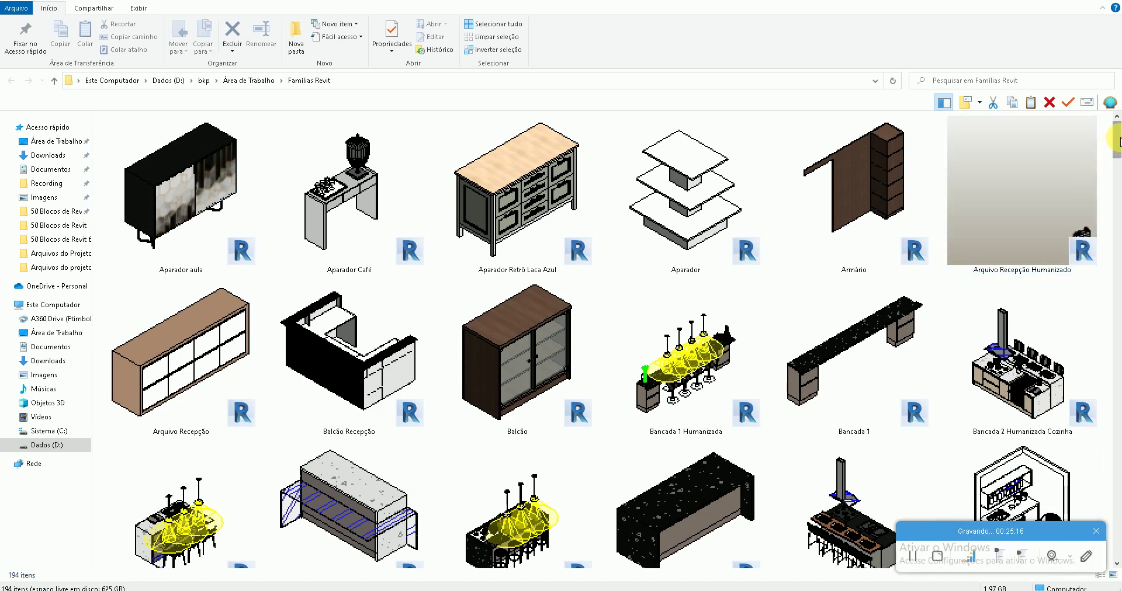
drag(1118, 141, 1110, 283)
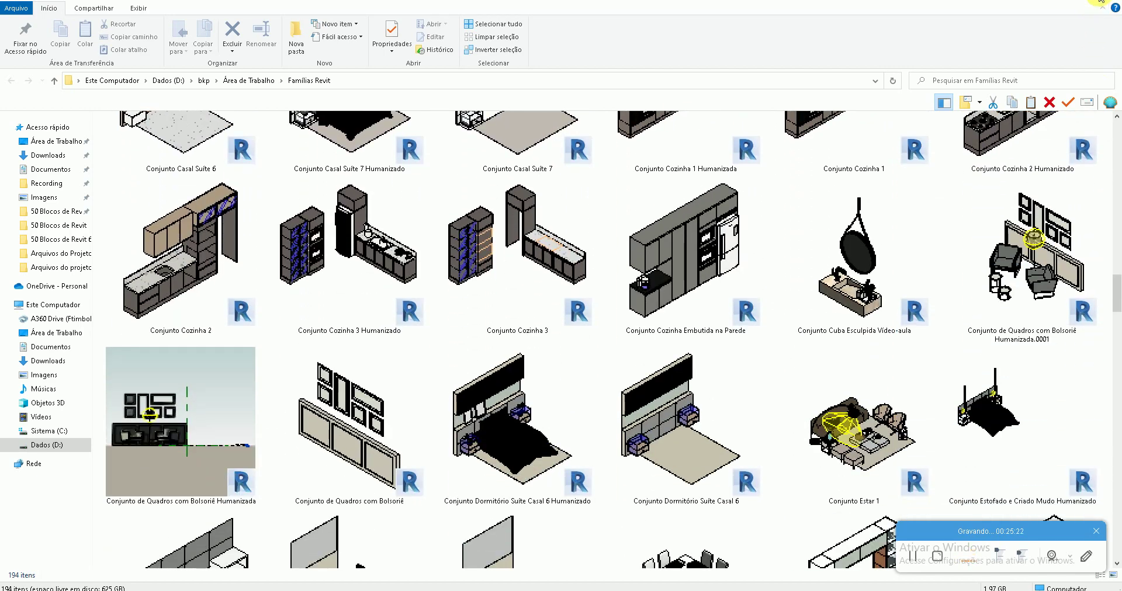
click(1101, 1)
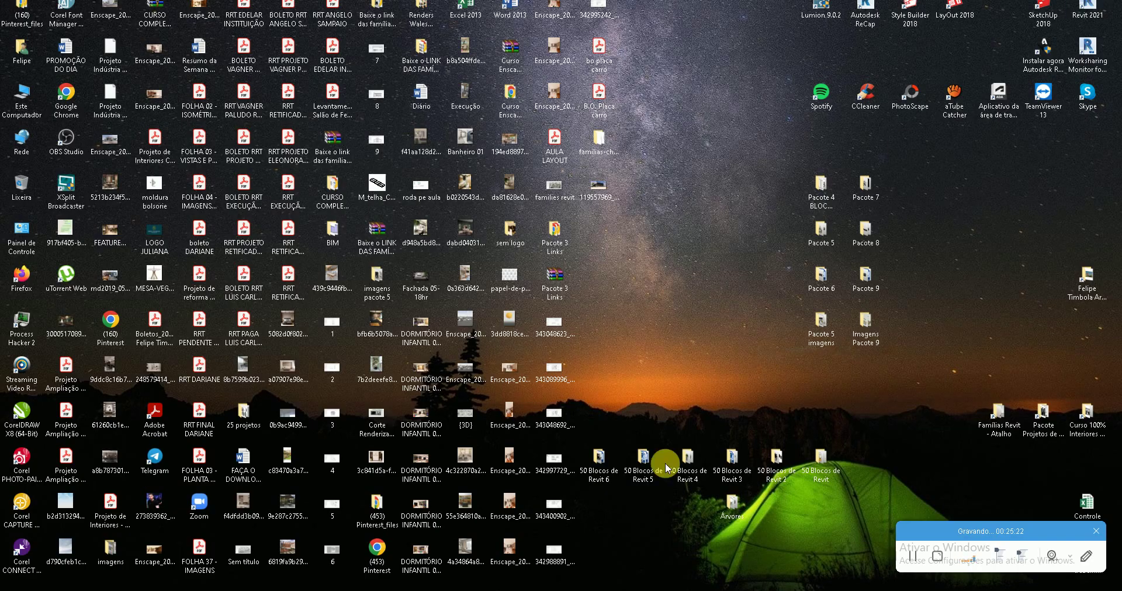
double_click(817, 202)
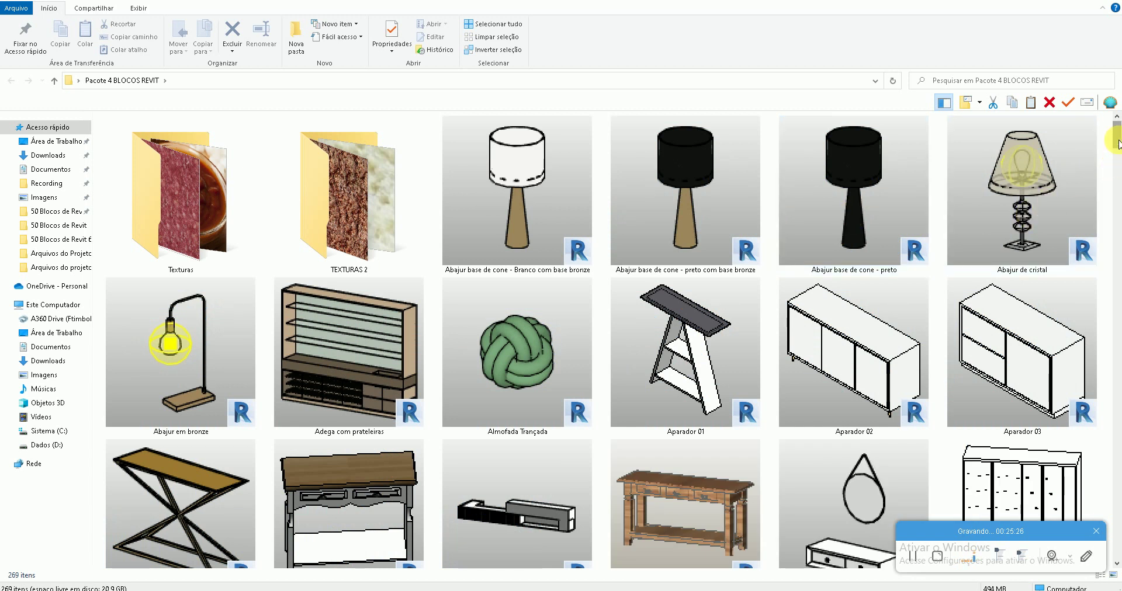
mouse_move(1118, 143)
mouse_down()
mouse_move(1117, 216)
mouse_move(1082, 326)
mouse_move(1080, 488)
mouse_up()
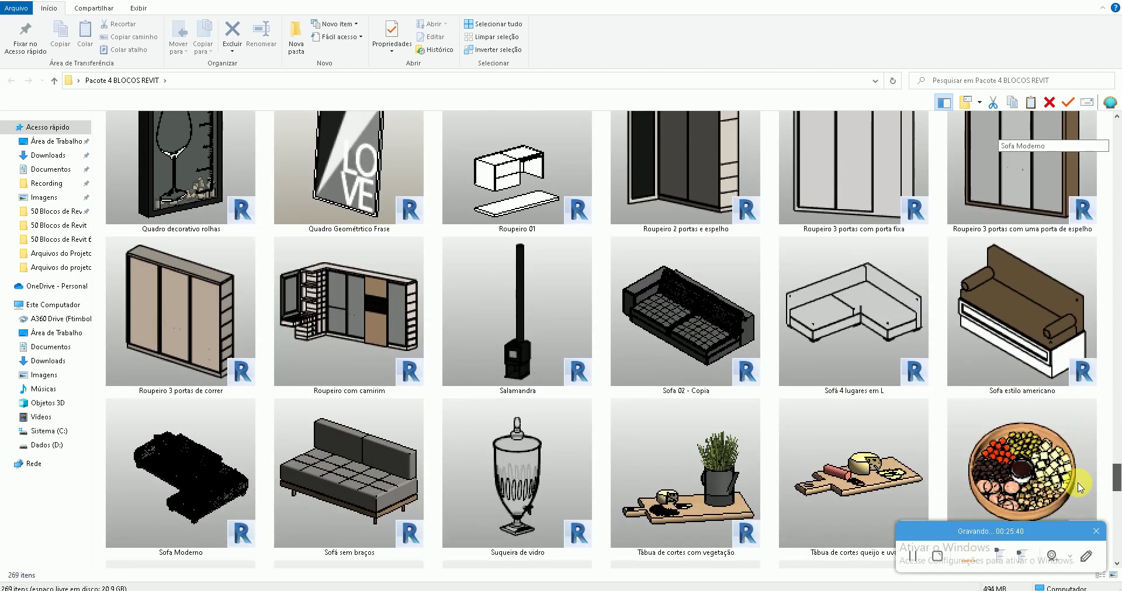
scroll(1080, 488, down, 3)
key(super+d)
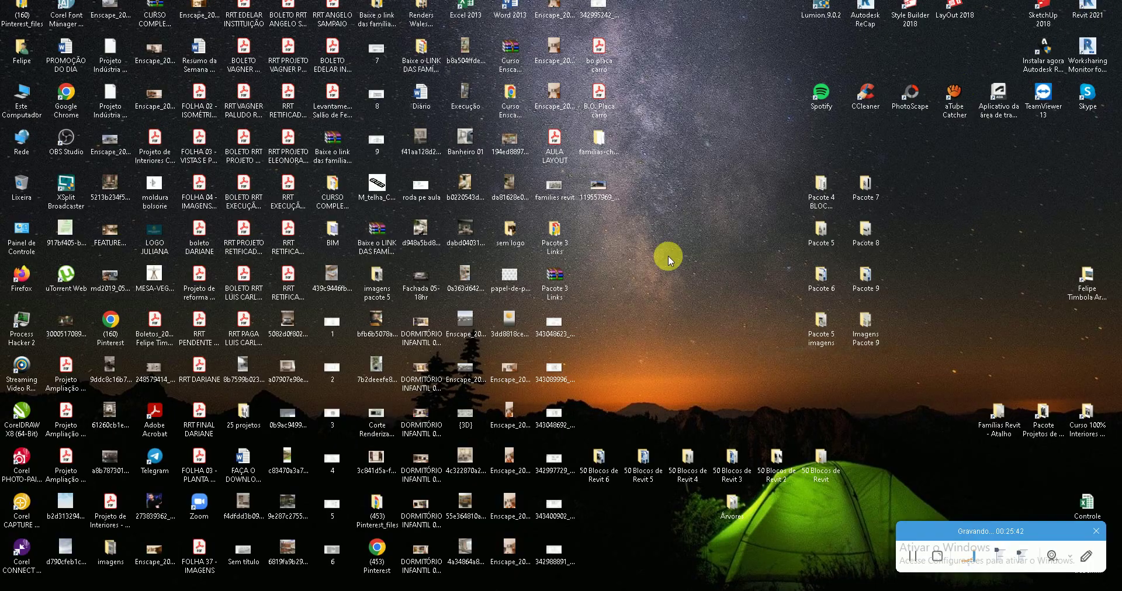
double_click(817, 243)
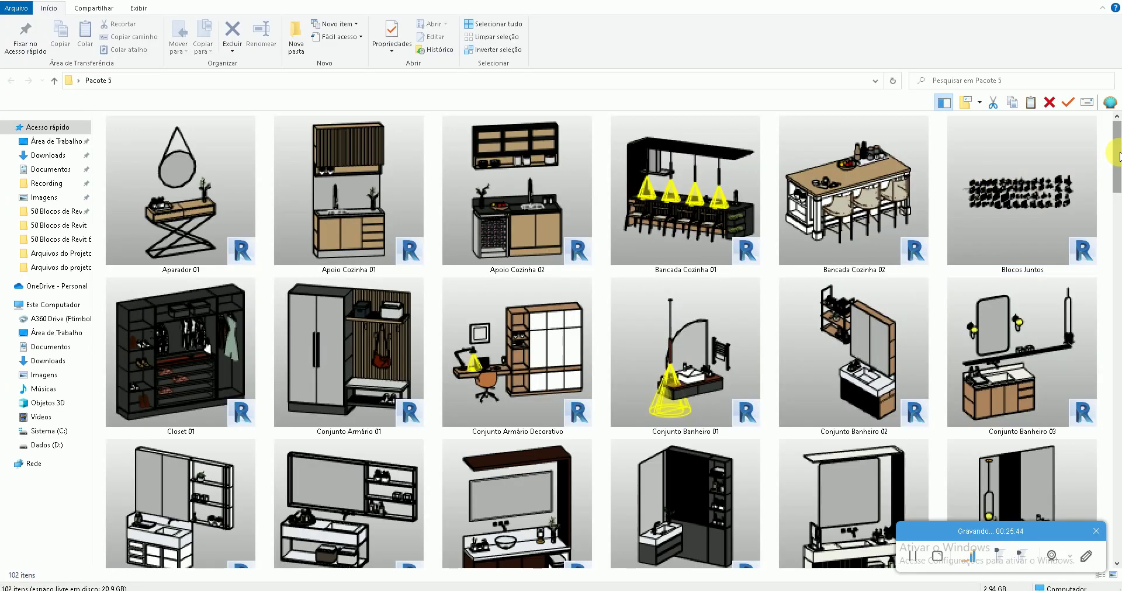
drag(1119, 156, 1115, 511)
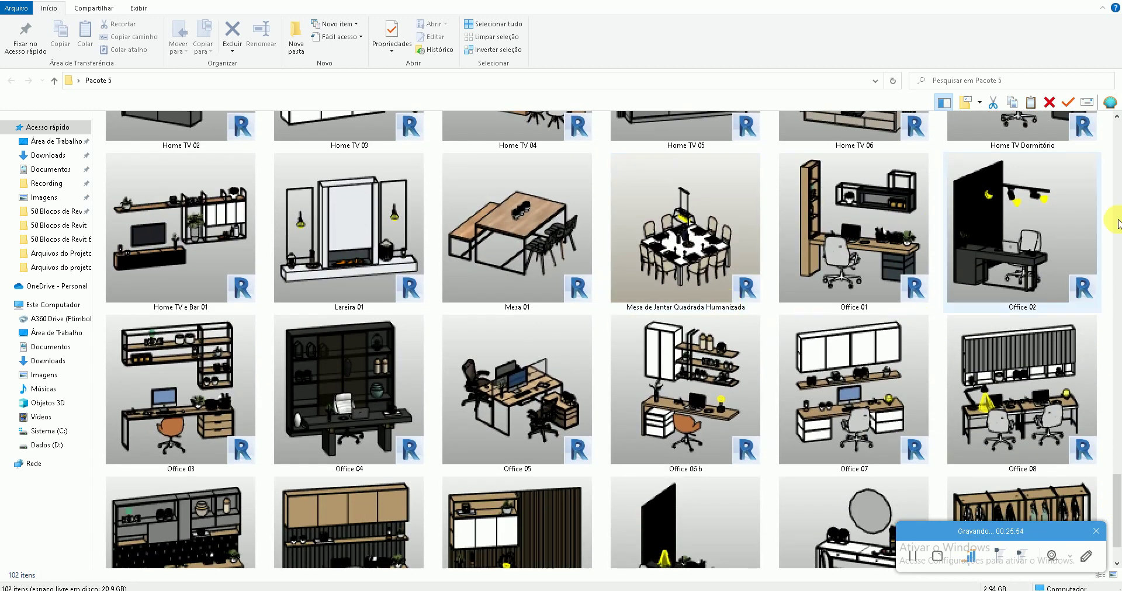
key(super+d)
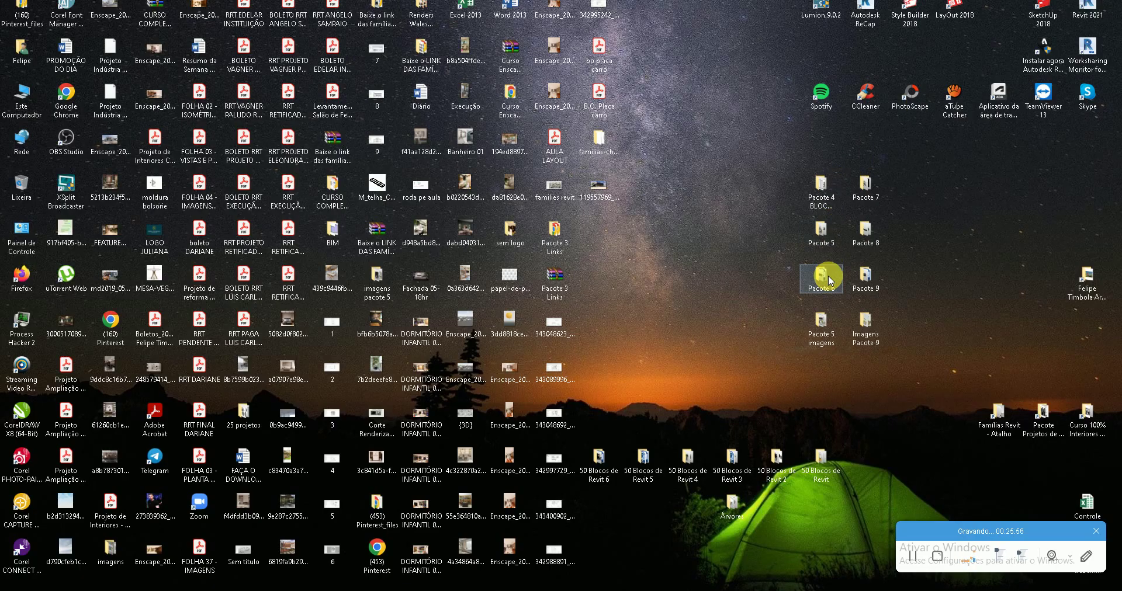
Browse the Pacote 6 and Pacote 7 furniture family folders from the desktop in turn
double_click(828, 275)
drag(1116, 151, 1113, 535)
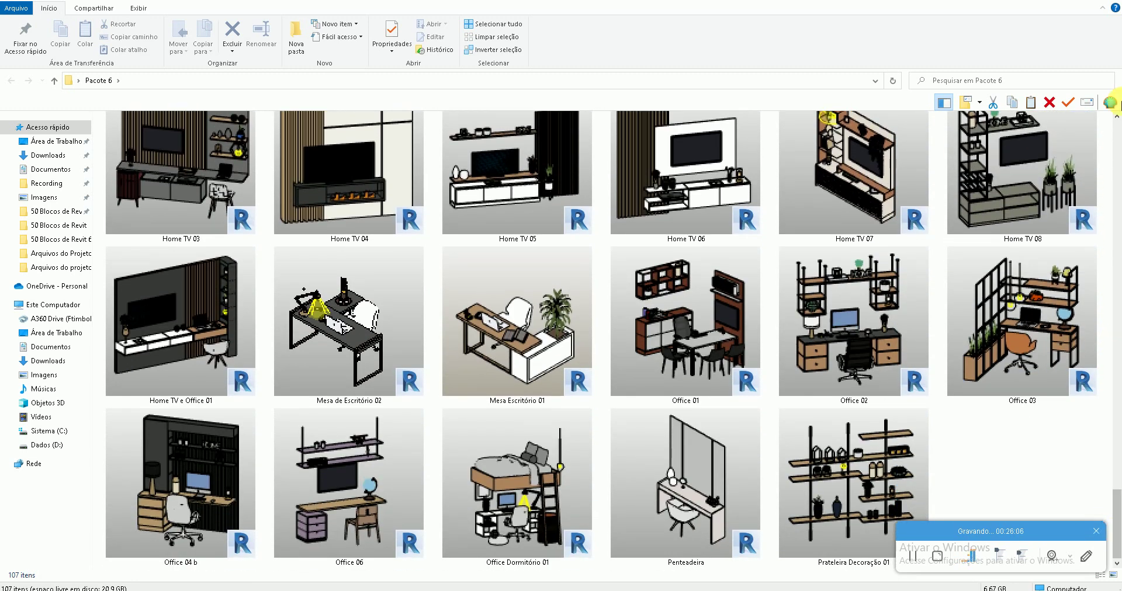
key(super+d)
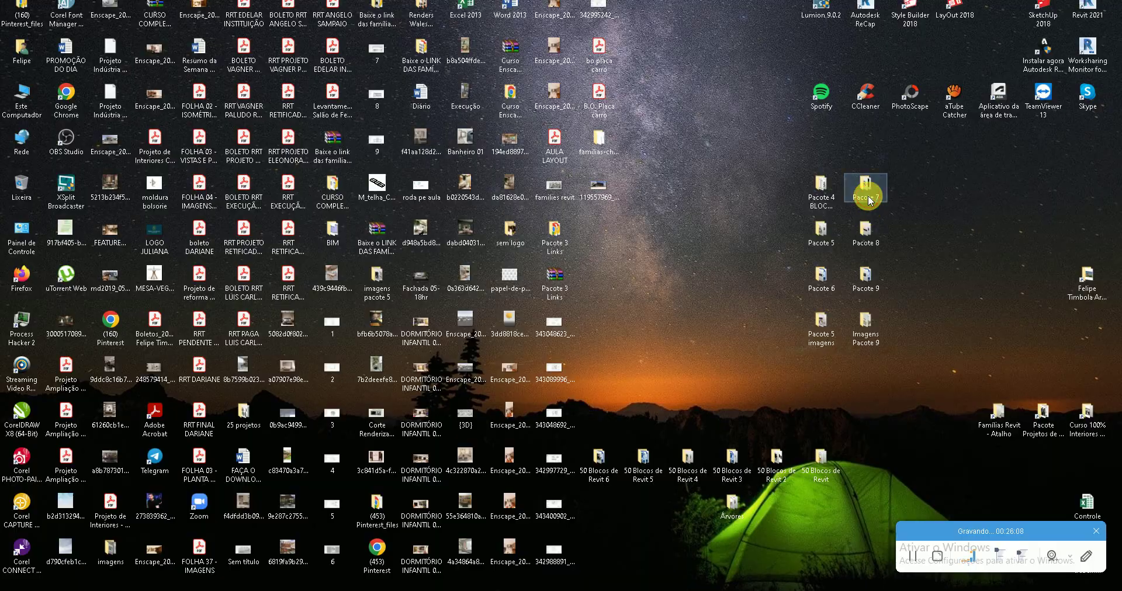
double_click(869, 201)
drag(1114, 120, 1106, 494)
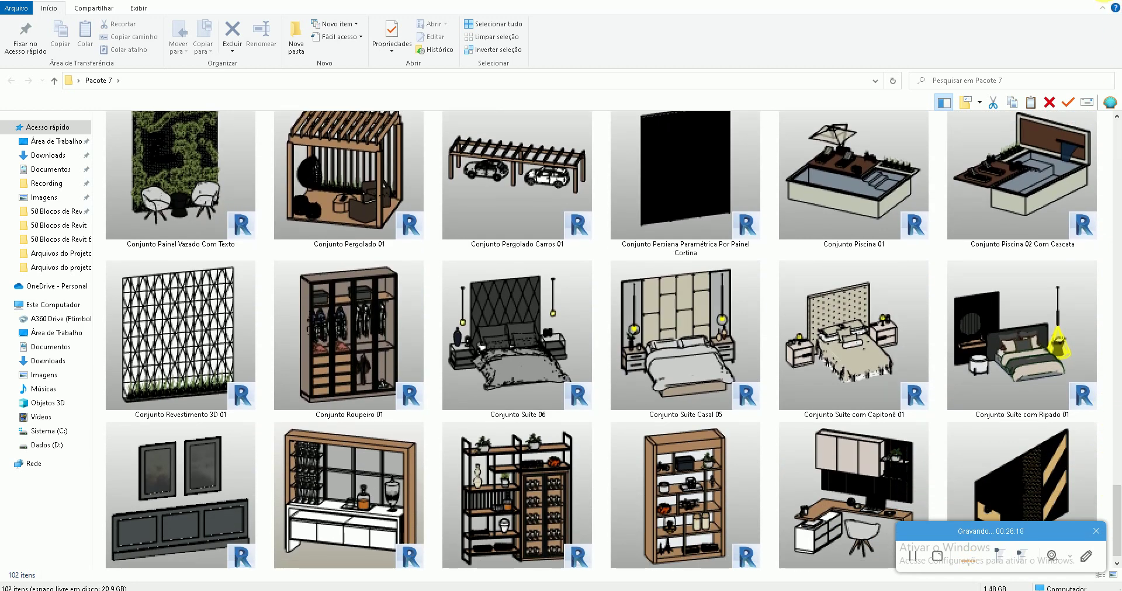
key(super+d)
Open and scroll through the 104-item Pacote 8 family folder
click(857, 239)
double_click(865, 242)
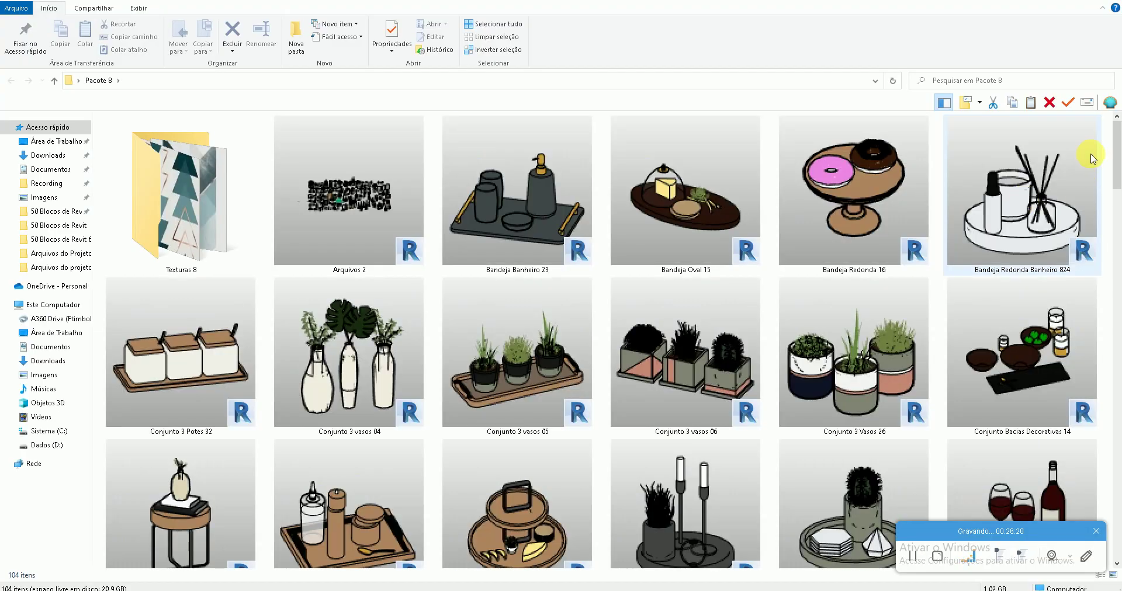
mouse_move(1117, 151)
mouse_down()
mouse_move(1118, 519)
mouse_move(1117, 197)
mouse_up()
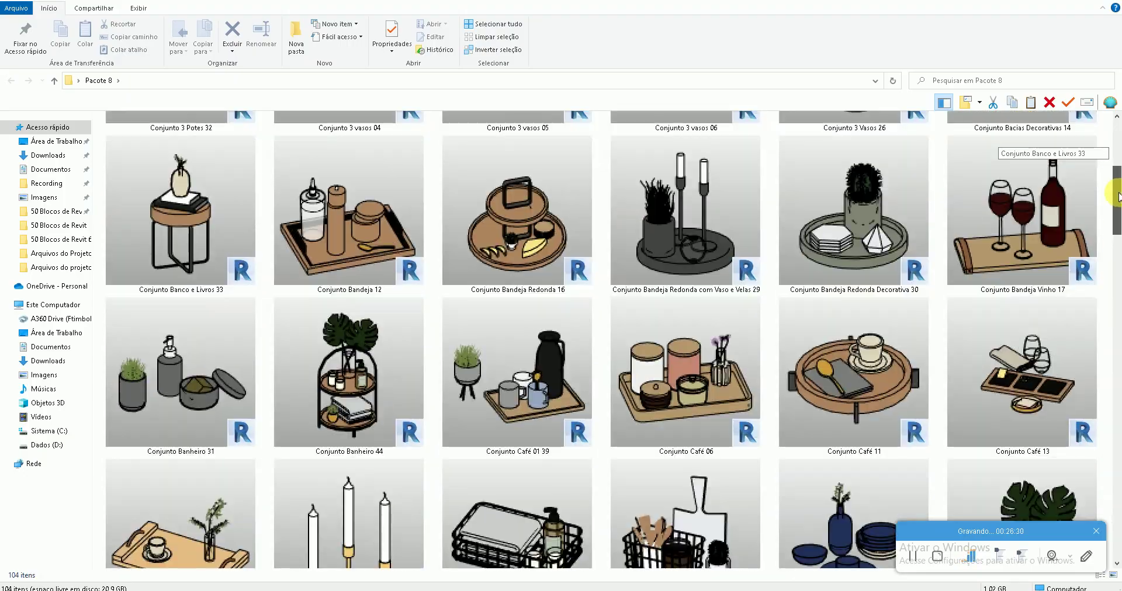
key(super+d)
Browse the 103-item Pacote 9 folder down to Penteadeira 997
double_click(865, 277)
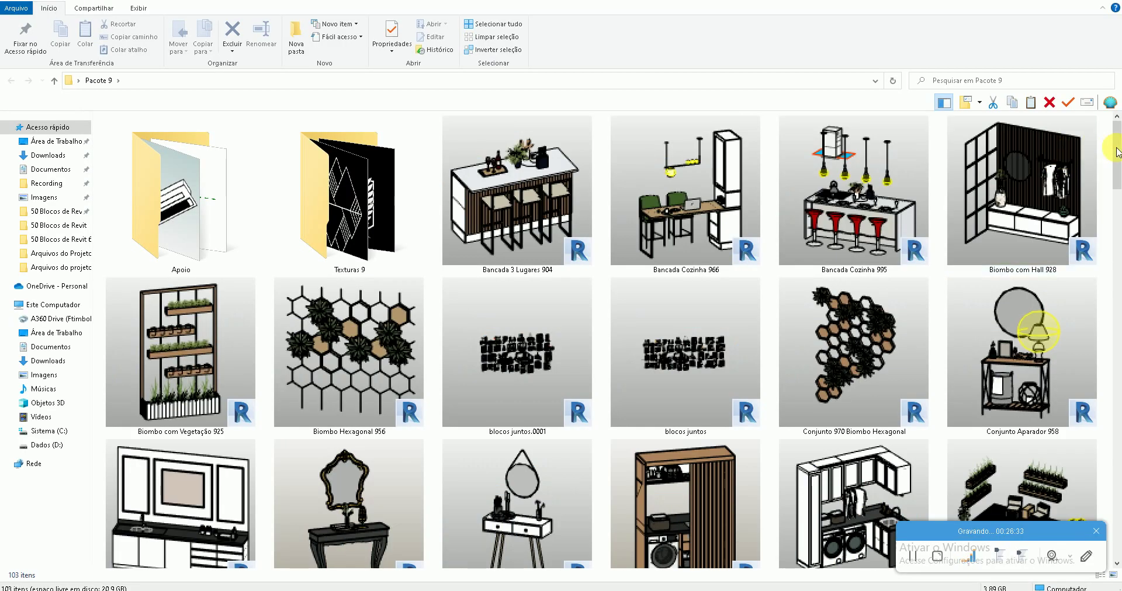
scroll(1038, 254, down, 3)
drag(1117, 160, 1118, 187)
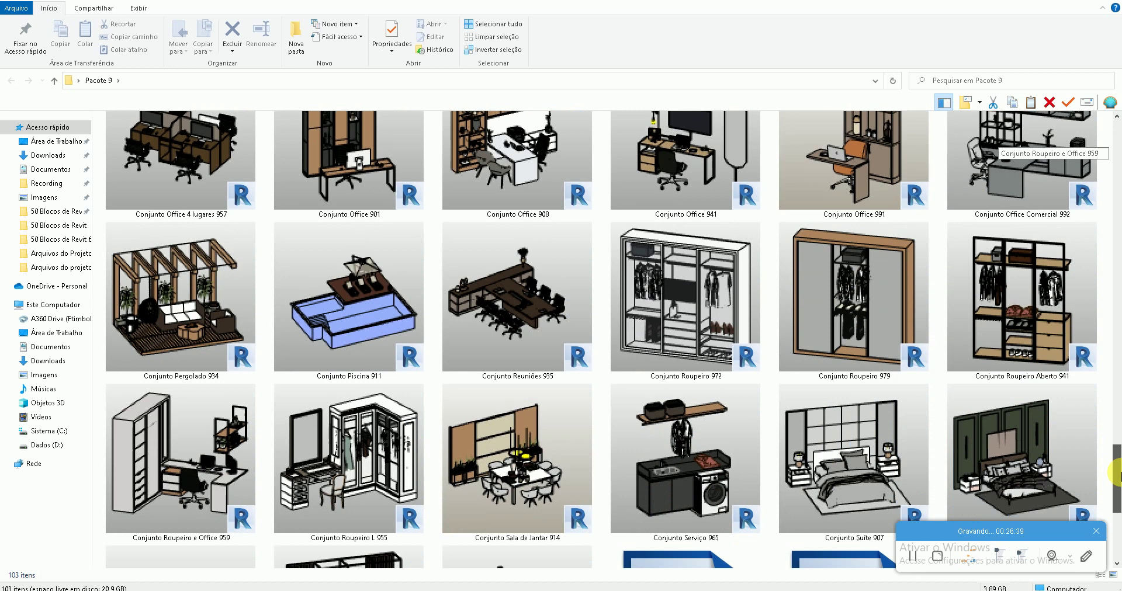
drag(1116, 474, 1116, 522)
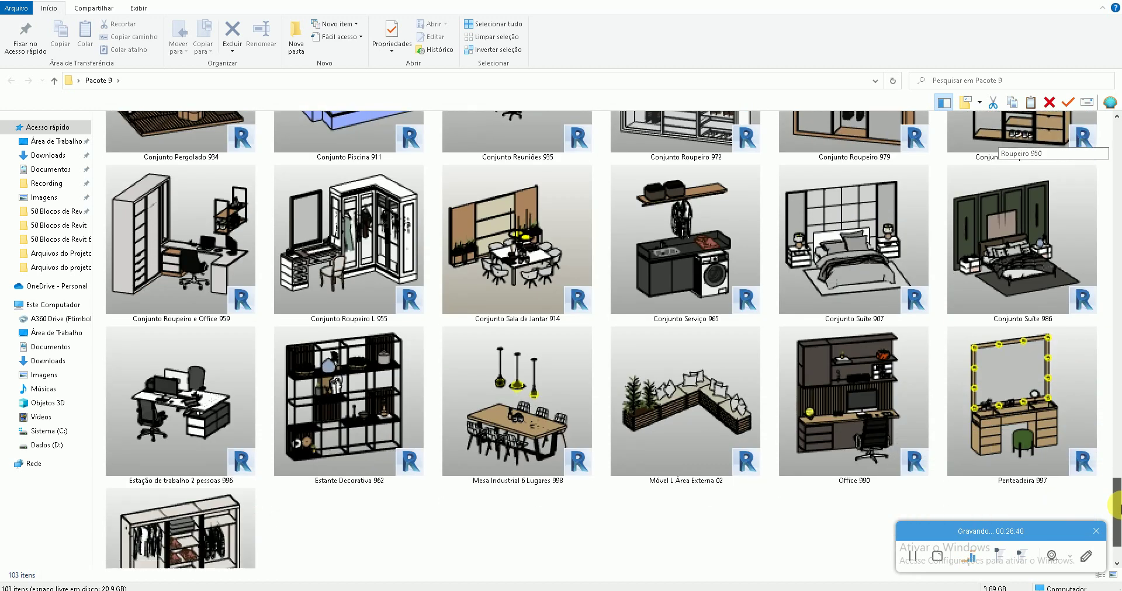